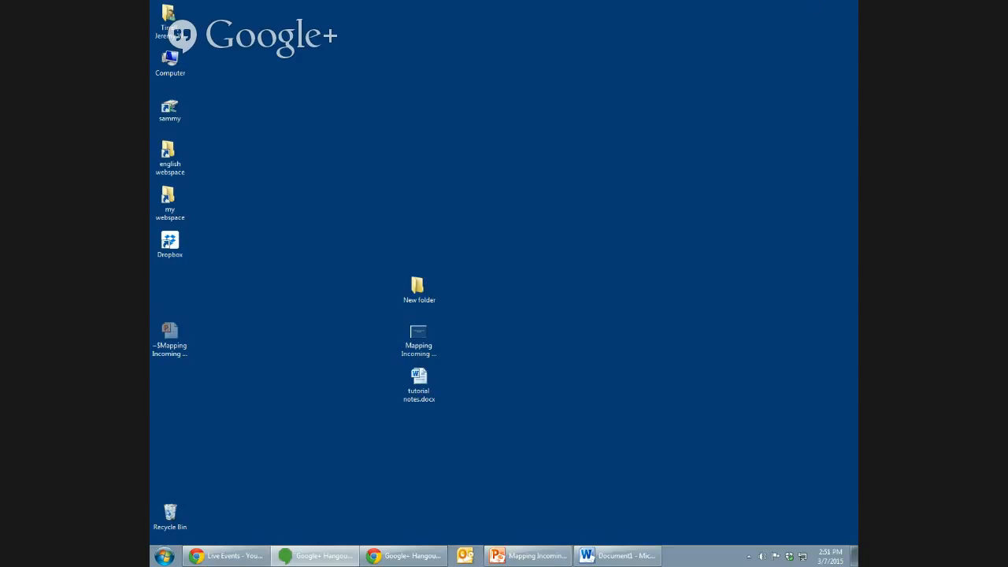
- Switch to the Chrome window and go to drive.google.com
{"action": "left_click_drag", "start_coordinate": [857, 6], "coordinate": [384, 25]}
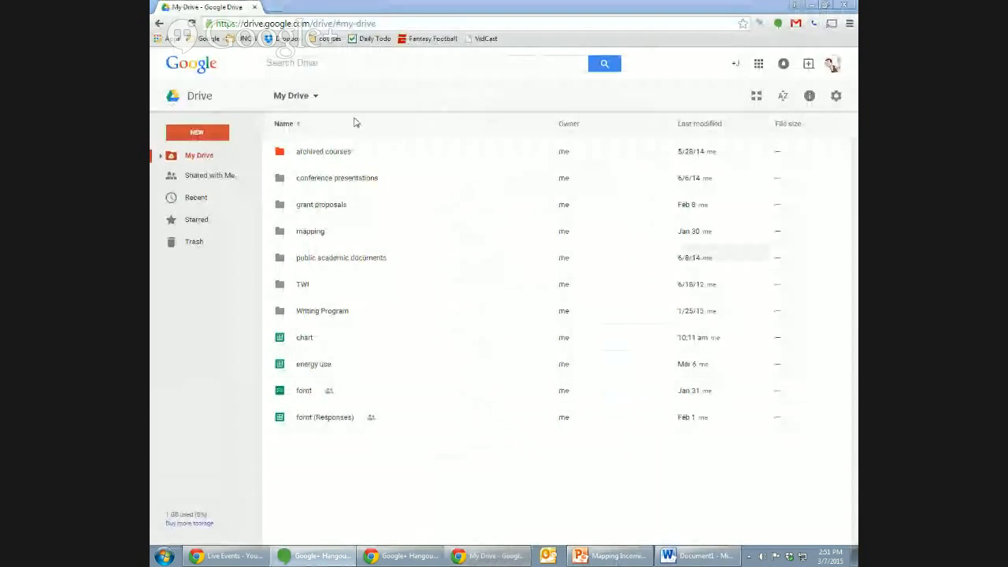
{"action": "left_click", "coordinate": [350, 24]}
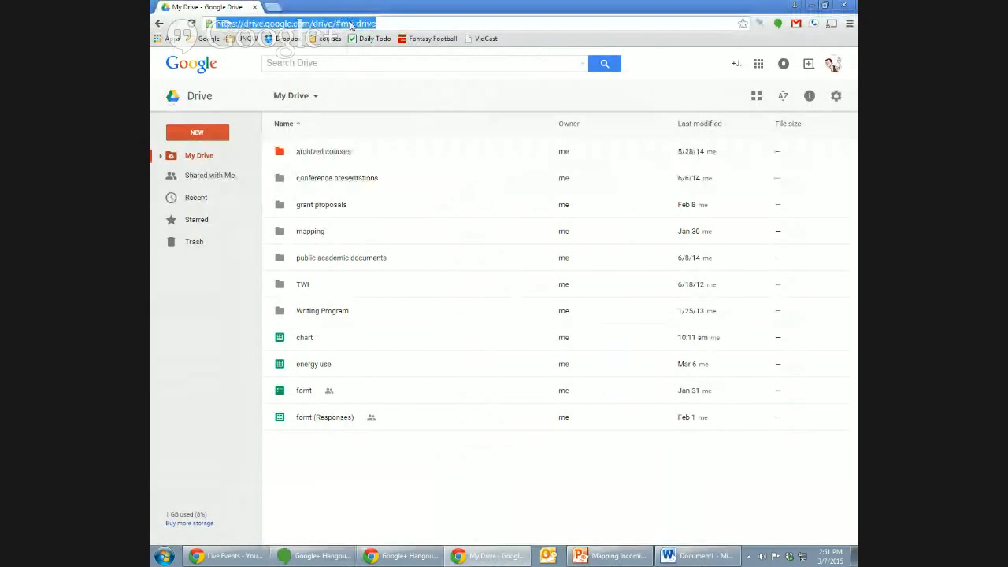
{"action": "type", "text": "drive.google.com"}
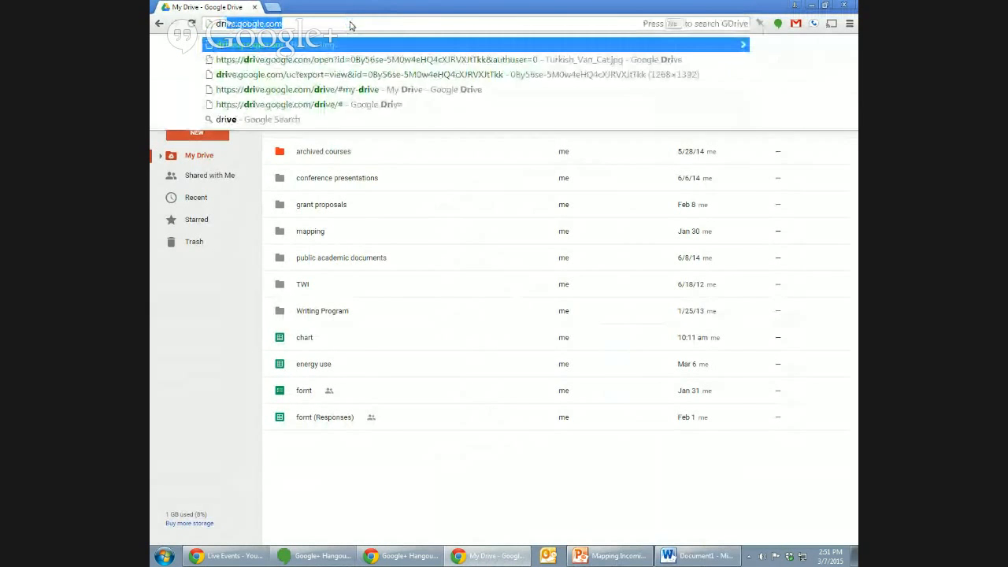
{"action": "key", "text": "Return"}
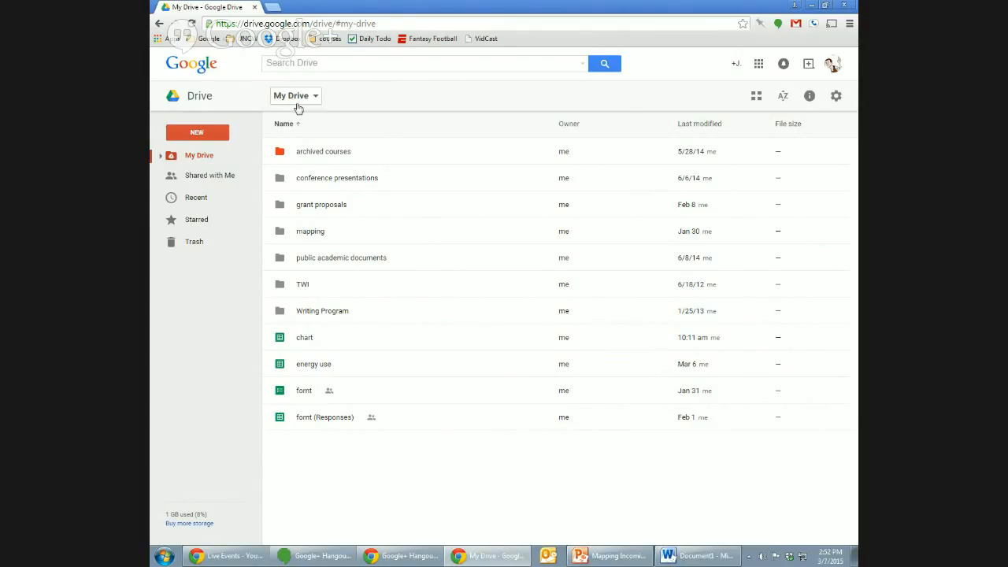
- Create a new Google Forms form from Google Drive
{"action": "left_click", "coordinate": [197, 133]}
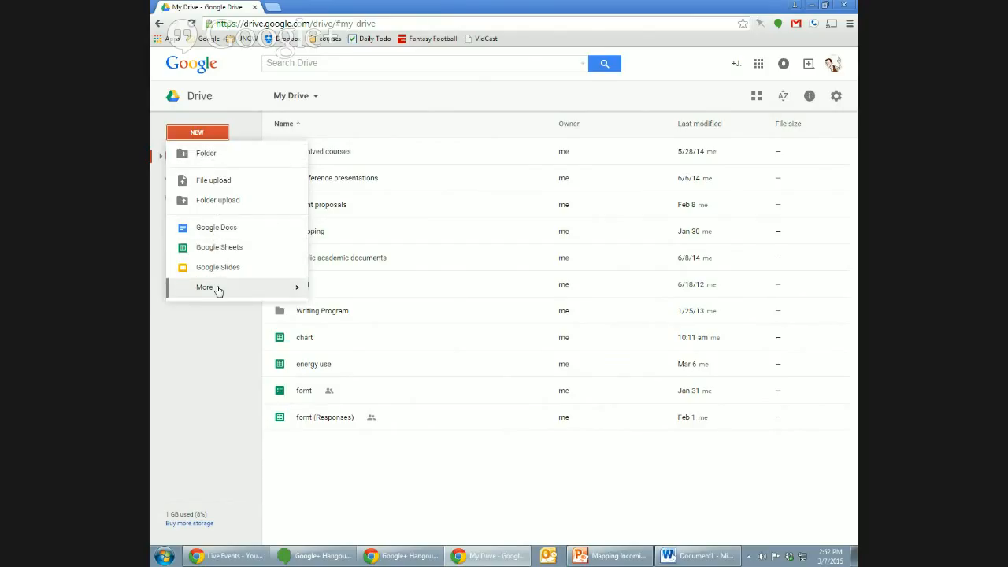
{"action": "mouse_move", "coordinate": [218, 291]}
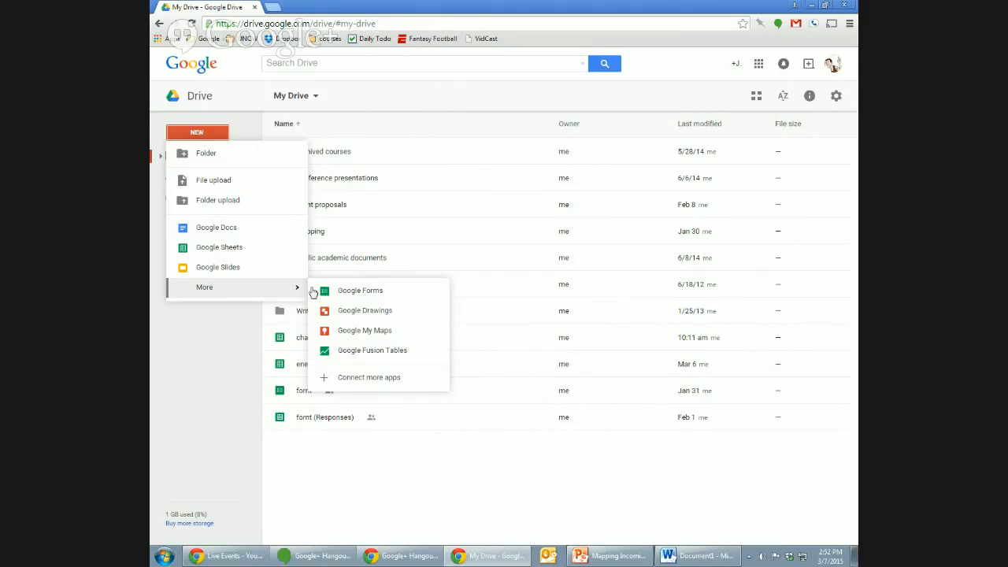
{"action": "left_click", "coordinate": [359, 293]}
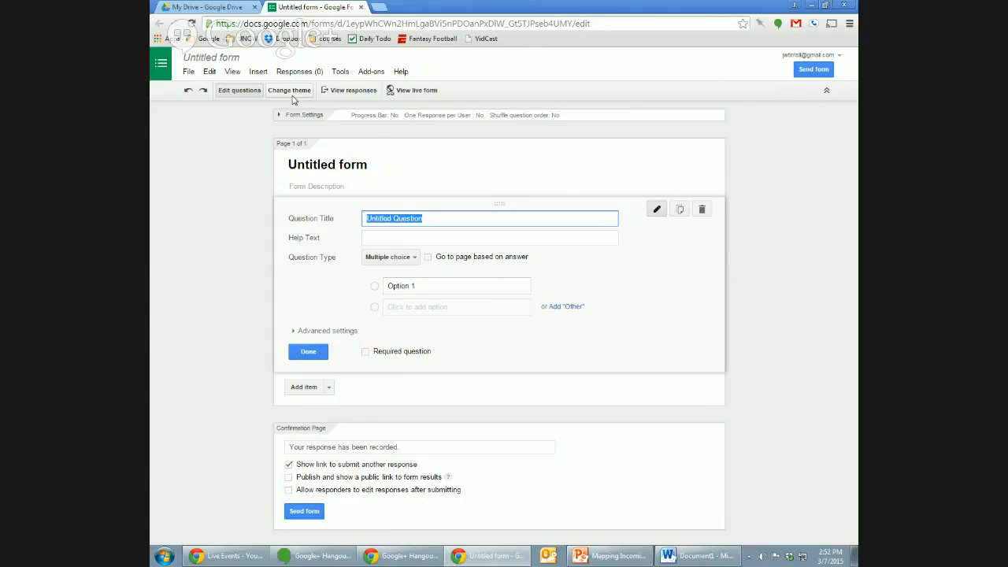
{"action": "left_click", "coordinate": [189, 72]}
{"action": "left_click", "coordinate": [189, 250]}
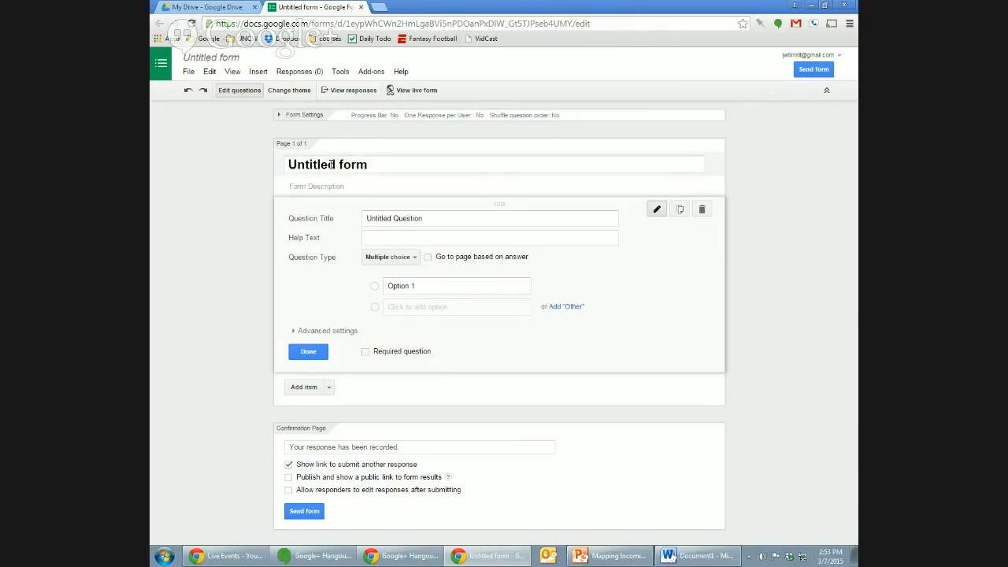
{"action": "left_click", "coordinate": [330, 387]}
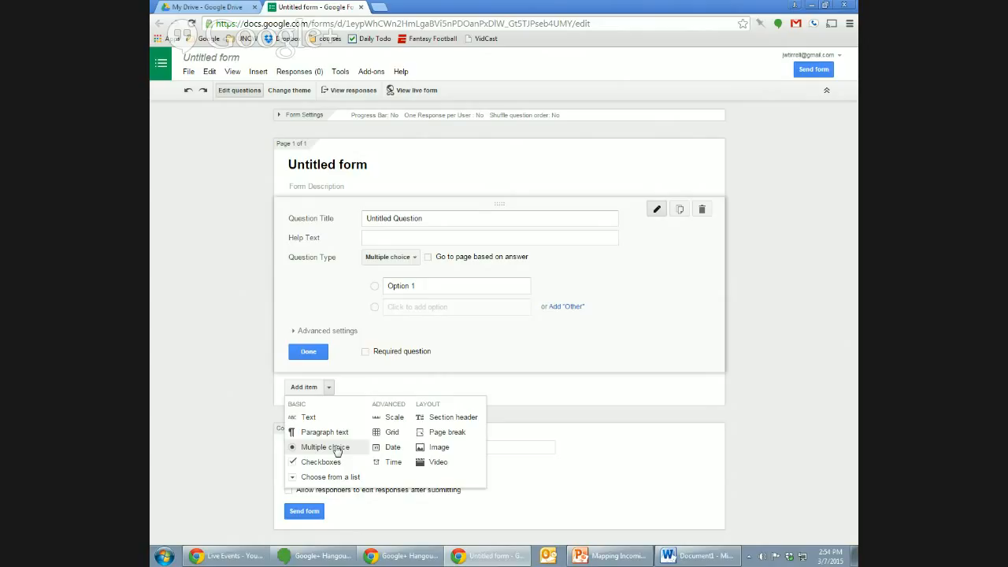
{"action": "left_click", "coordinate": [236, 318]}
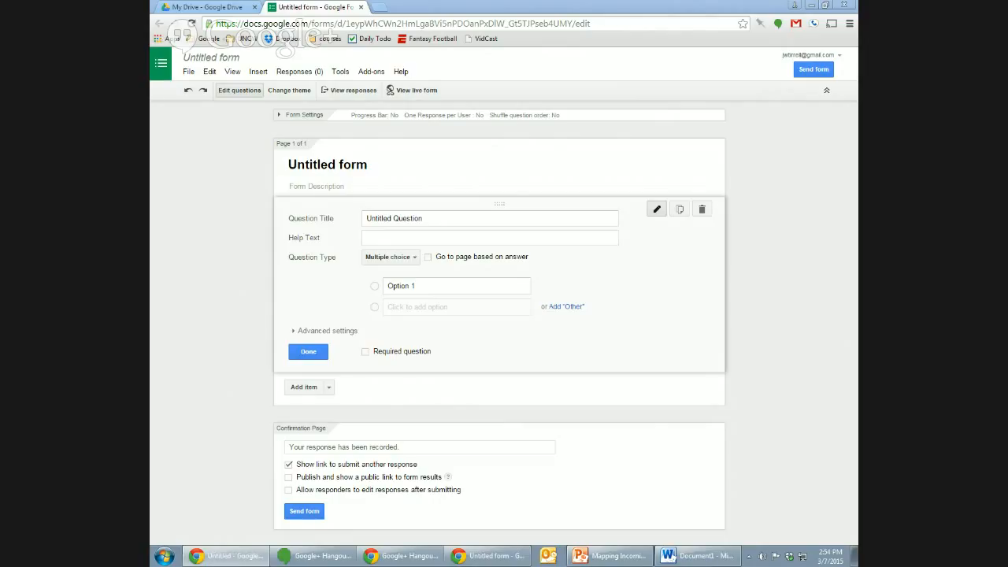
- Title the form "Alumni Information Form"
{"action": "left_click", "coordinate": [426, 164]}
{"action": "triple_click", "coordinate": [427, 163]}
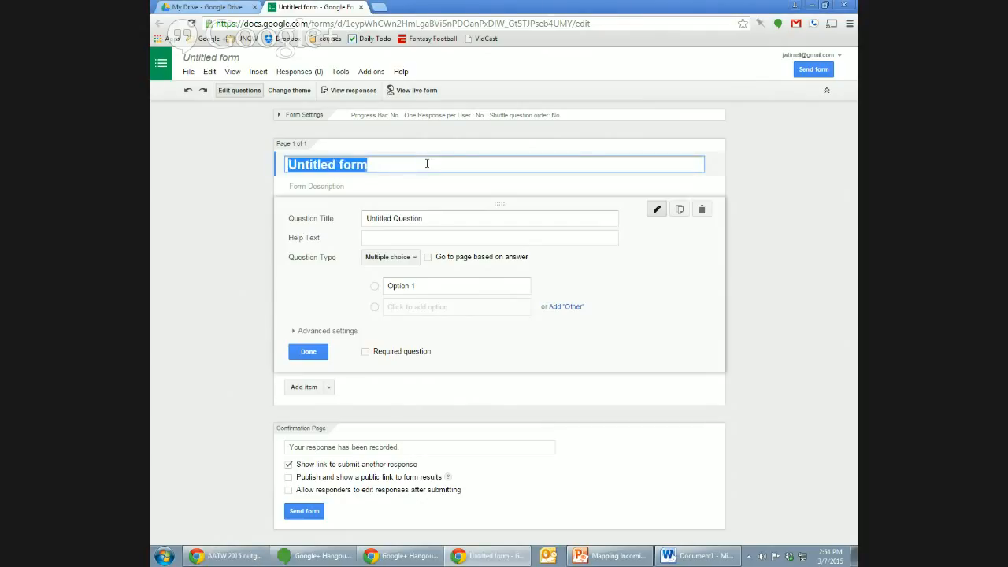
{"action": "type", "text": "Alumni In"}
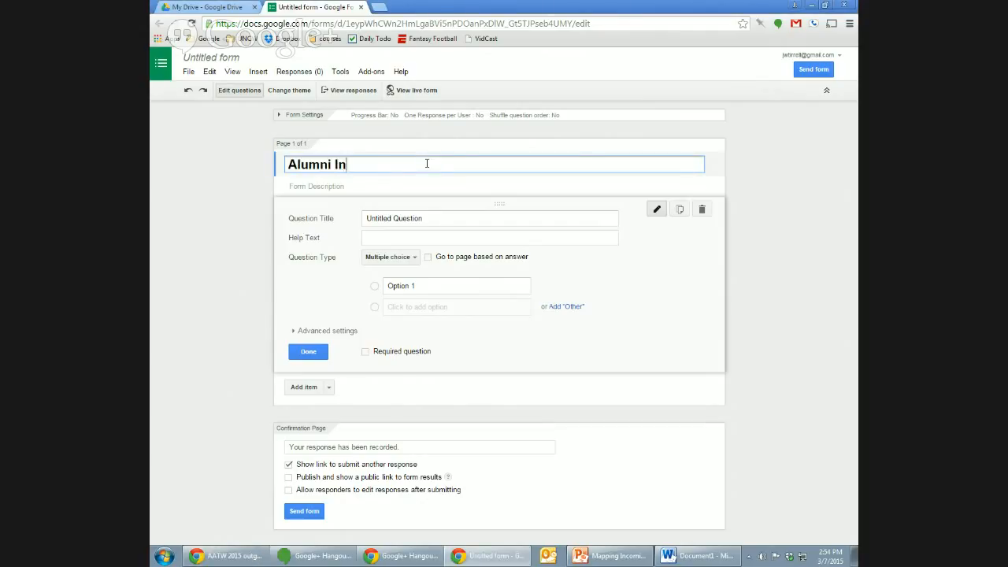
{"action": "type", "text": "formation Form"}
- Add a form description asking alumni to help grow the English Department's alumni community in about one minute, and preview the live form
{"action": "left_click", "coordinate": [351, 188]}
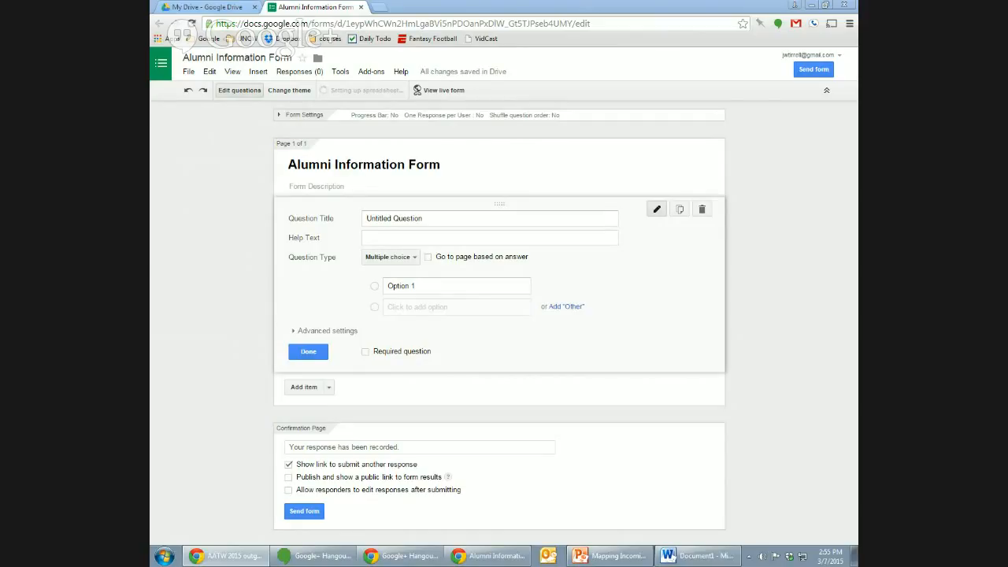
{"action": "left_click", "coordinate": [405, 184]}
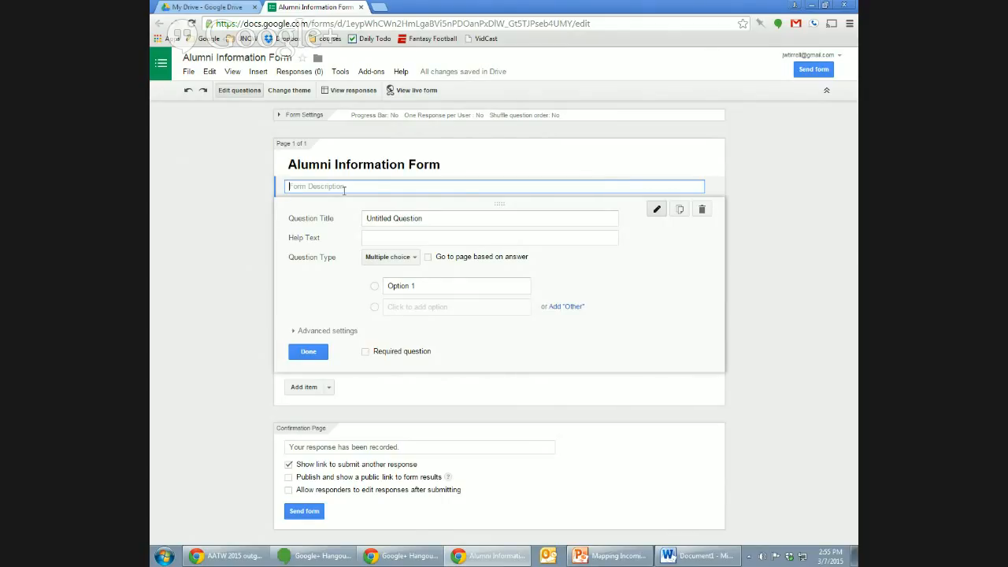
{"action": "type", "text": "Please help the English Department grow our alumni community by completing this form. We want to know about all the wonderful things you are doing and to share them with potential students. Completing the form should take about one minute."}
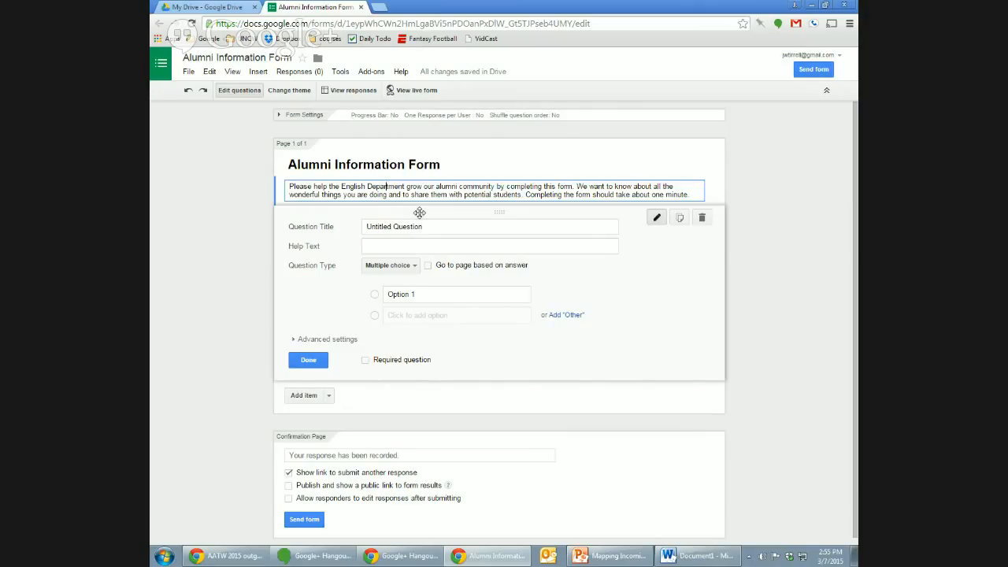
{"action": "left_click", "coordinate": [257, 196]}
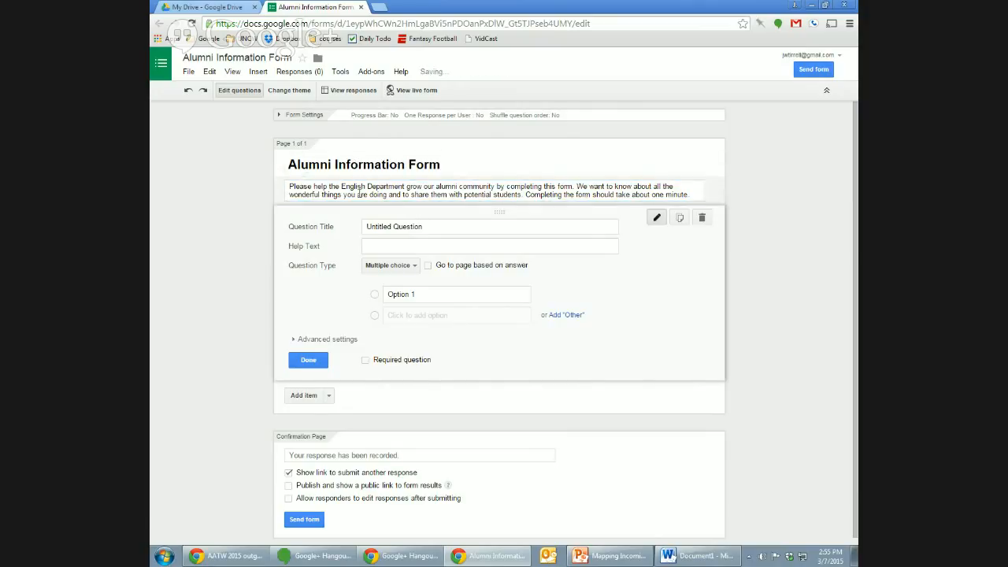
{"action": "left_click", "coordinate": [426, 92]}
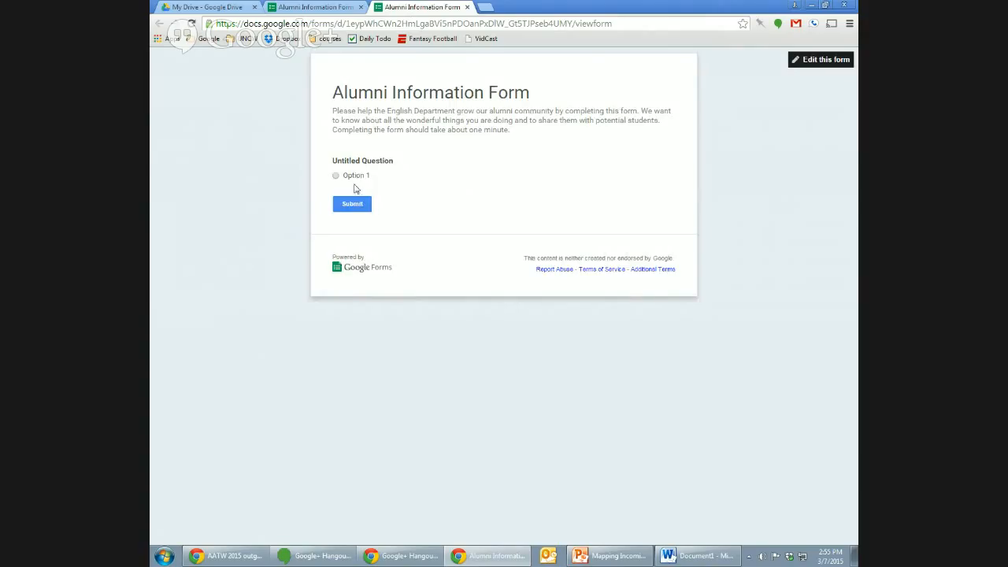
{"action": "left_click", "coordinate": [467, 8]}
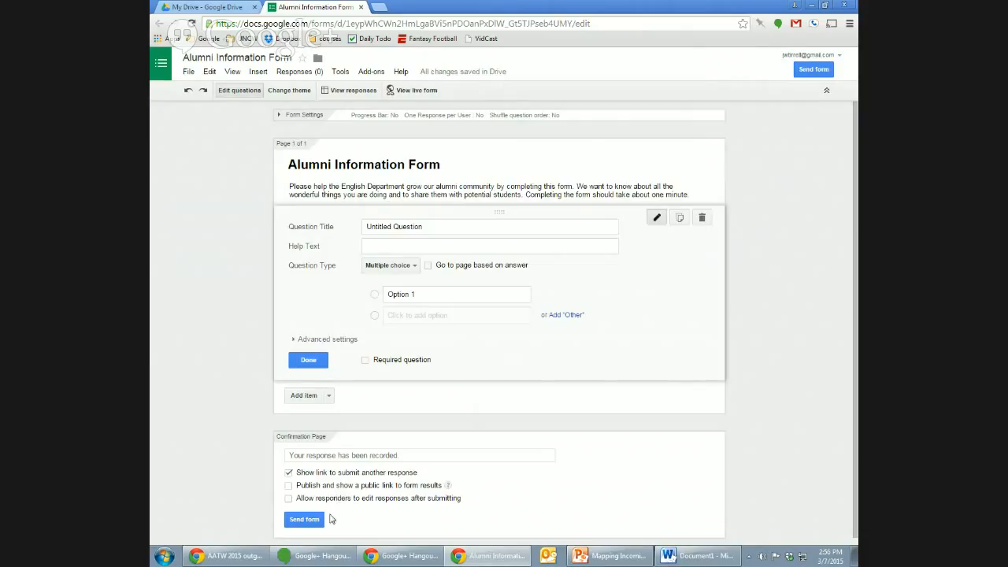
- Set the confirmation message to "Thank you for being a part of the English Department's alumni community. We appreciate your time and participation."
{"action": "left_click", "coordinate": [367, 455]}
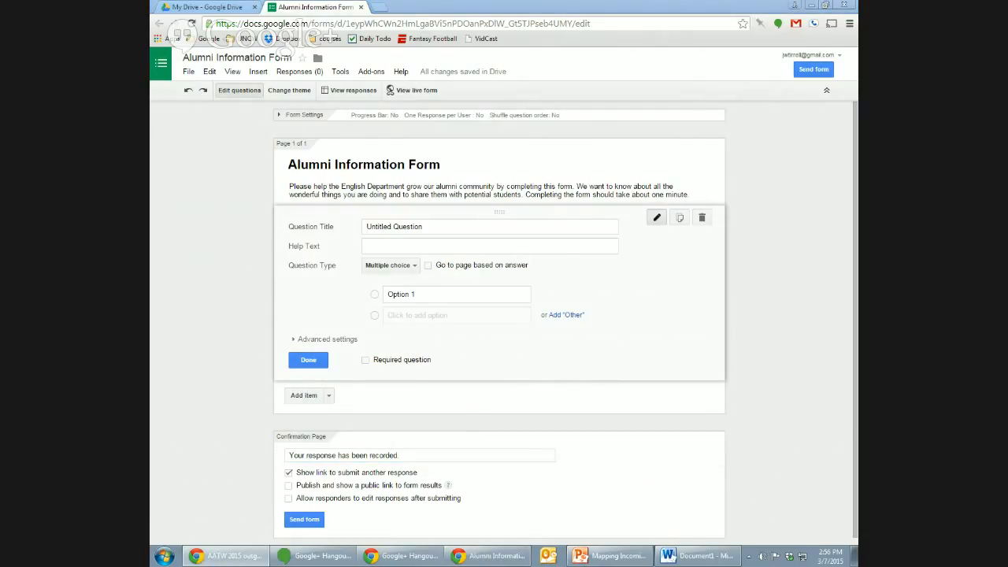
{"action": "left_click", "coordinate": [432, 452]}
{"action": "triple_click", "coordinate": [433, 455]}
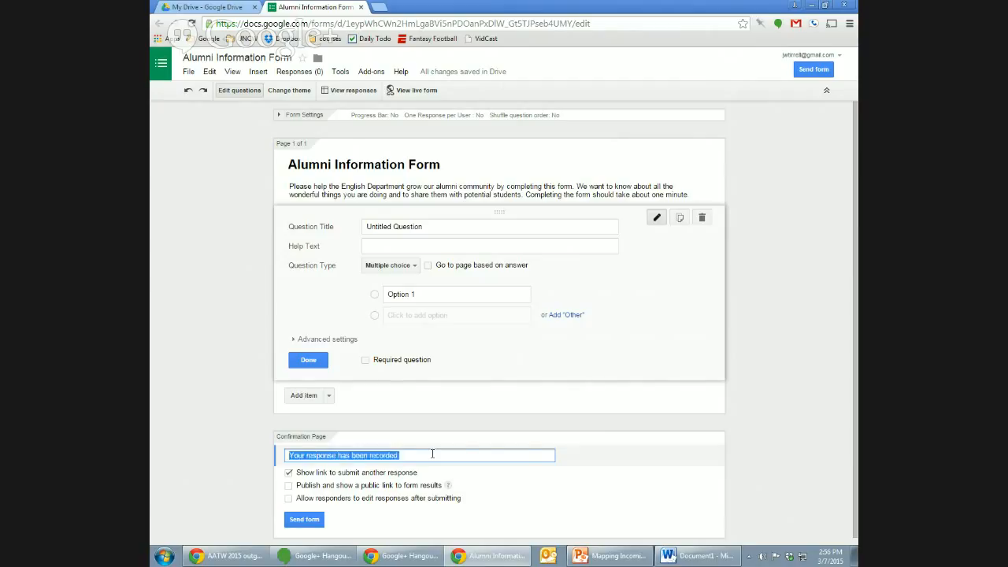
{"action": "type", "text": "Thank you for being a part of the English Department's alumni community.  We appreciate your time and participation."}
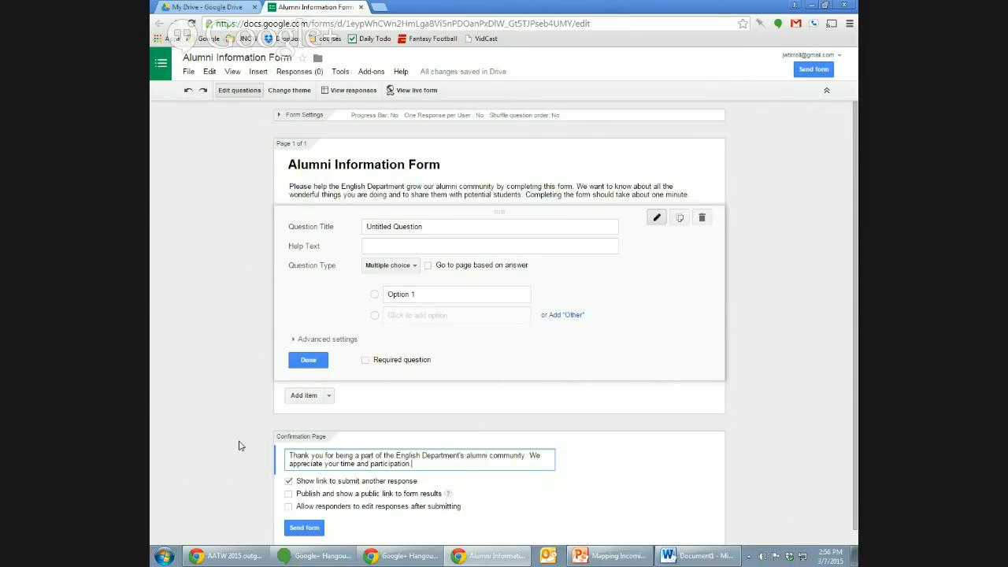
- Turn off the link to submit another response, leaving respondents unable to edit their submitted responses
{"action": "left_click", "coordinate": [289, 483]}
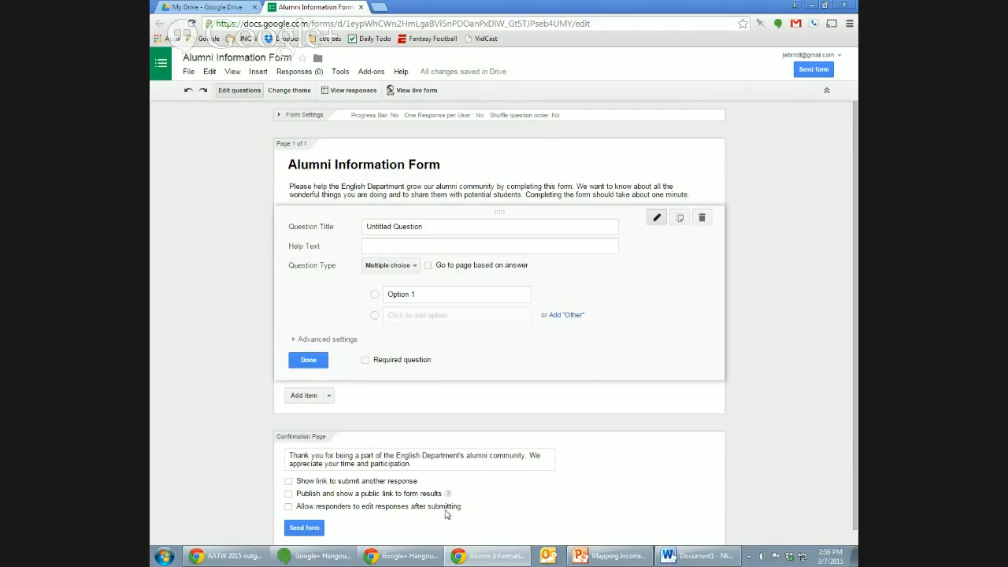
{"action": "left_click", "coordinate": [289, 508]}
{"action": "left_click", "coordinate": [289, 507]}
- Title the first question "Graduation year" and set its question type to Text
{"action": "left_click", "coordinate": [413, 267]}
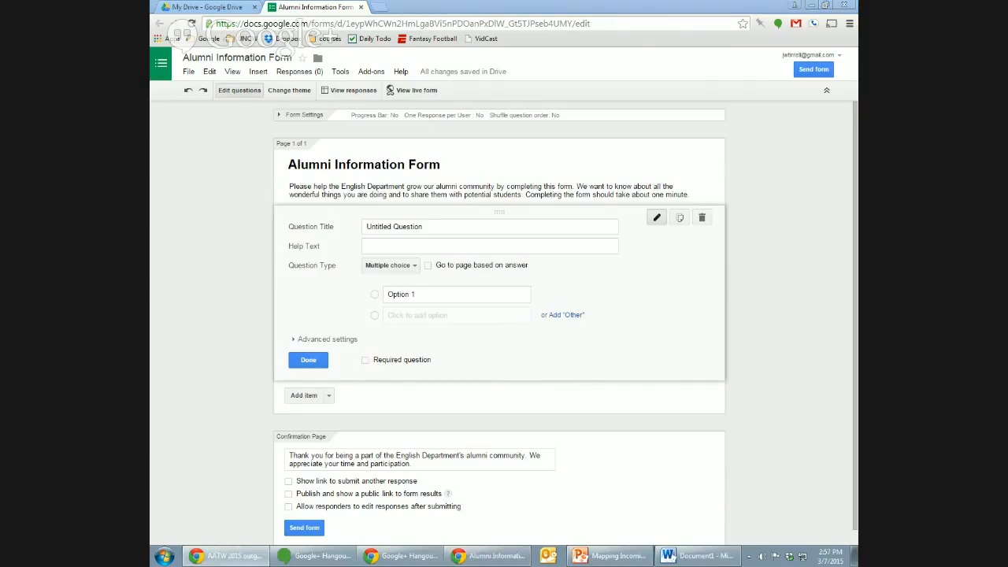
{"action": "double_click", "coordinate": [425, 226]}
{"action": "triple_click", "coordinate": [426, 227]}
{"action": "type", "text": "Gra"}
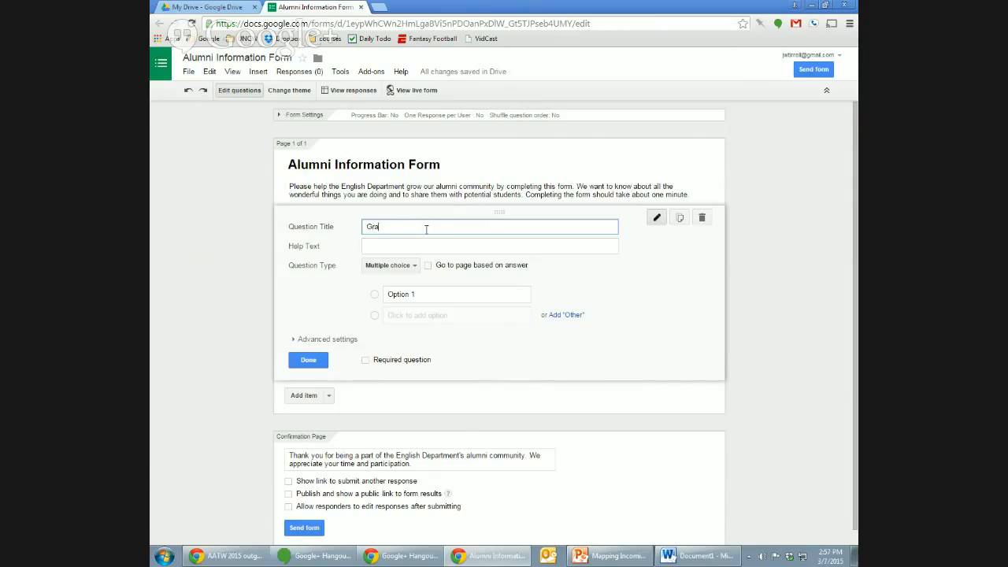
{"action": "type", "text": "duation year"}
{"action": "left_click", "coordinate": [389, 268]}
{"action": "left_click", "coordinate": [398, 235]}
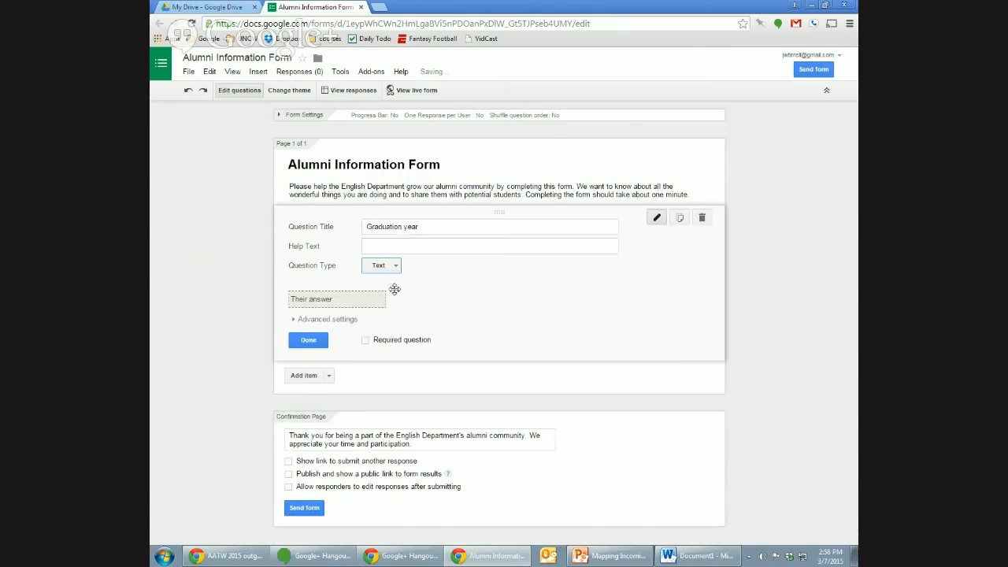
- Check the data validation options of the graduation year question and make the question required
{"action": "left_click", "coordinate": [329, 321]}
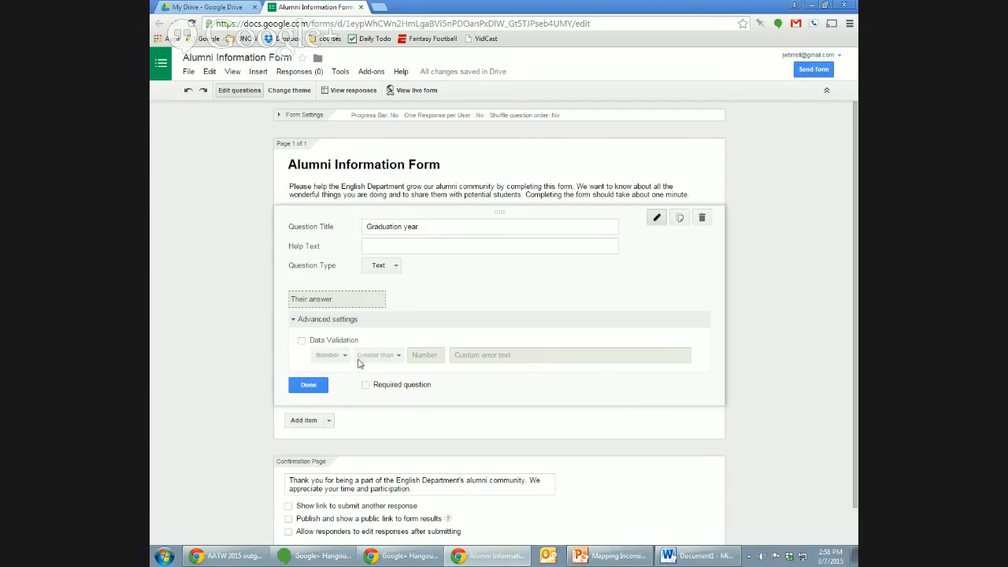
{"action": "left_click", "coordinate": [324, 320]}
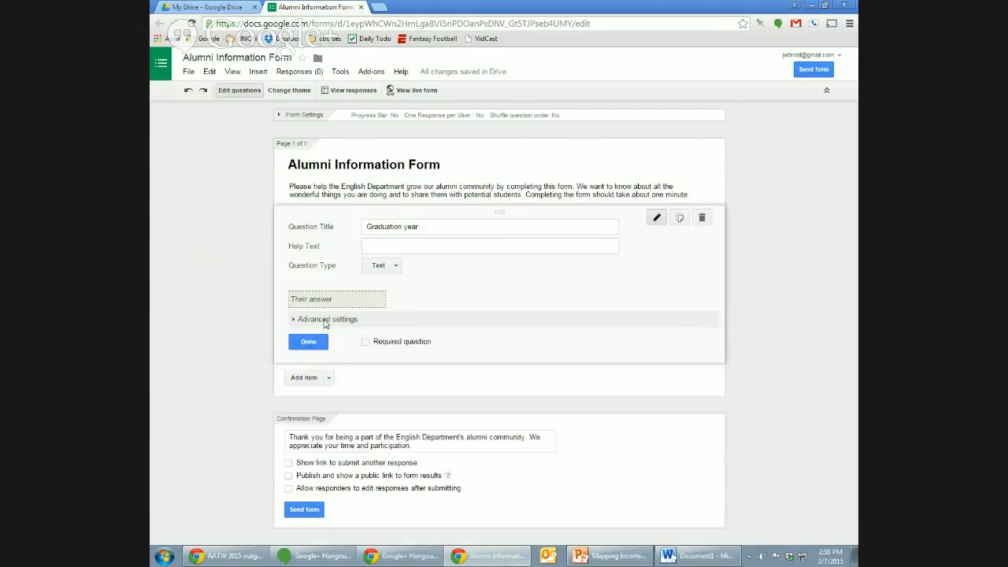
{"action": "left_click", "coordinate": [324, 320]}
{"action": "left_click", "coordinate": [325, 320]}
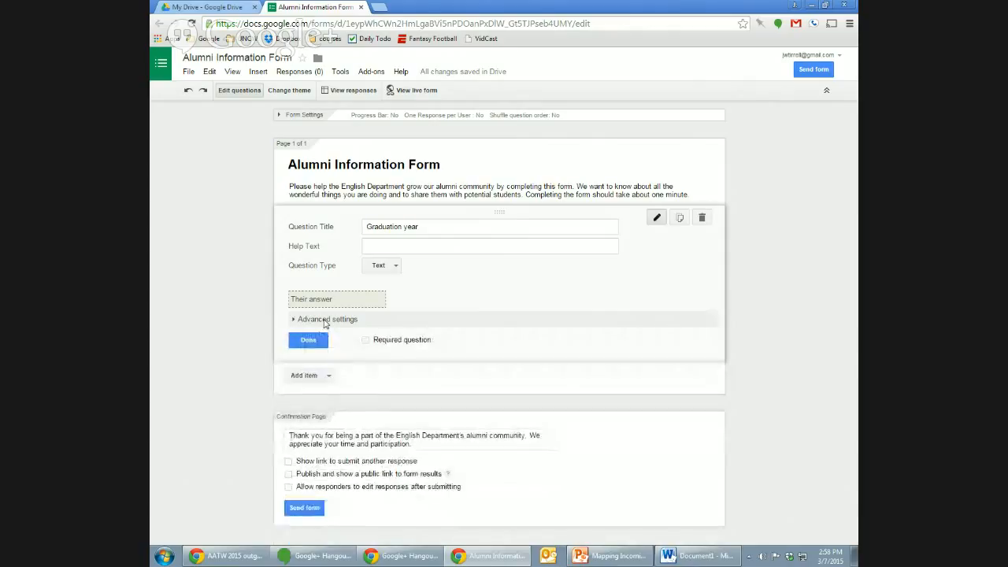
{"action": "left_click", "coordinate": [366, 341]}
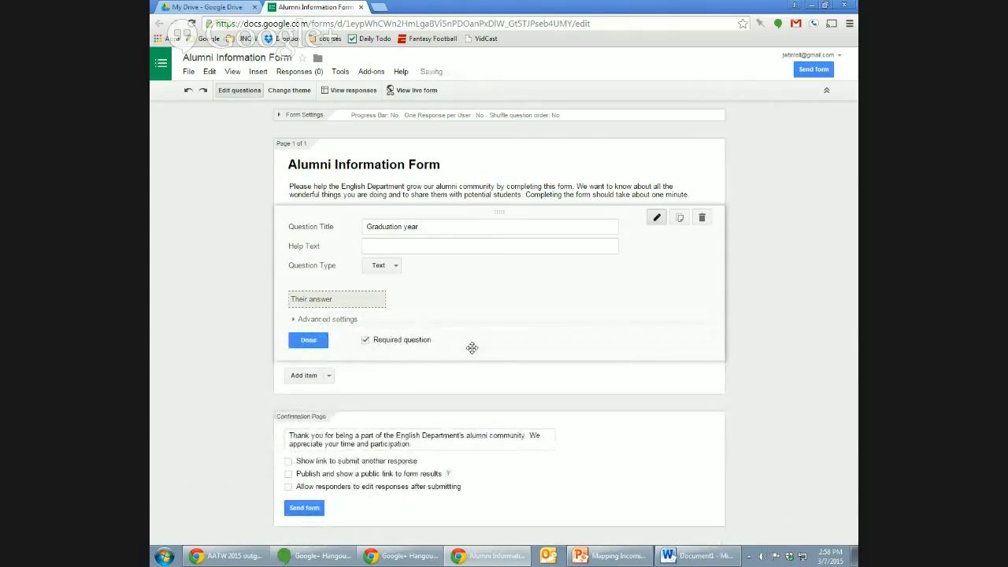
- Preview the live form and test the required graduation year field by submitting it empty and entering "rvr", then close the preview
{"action": "left_click", "coordinate": [411, 90]}
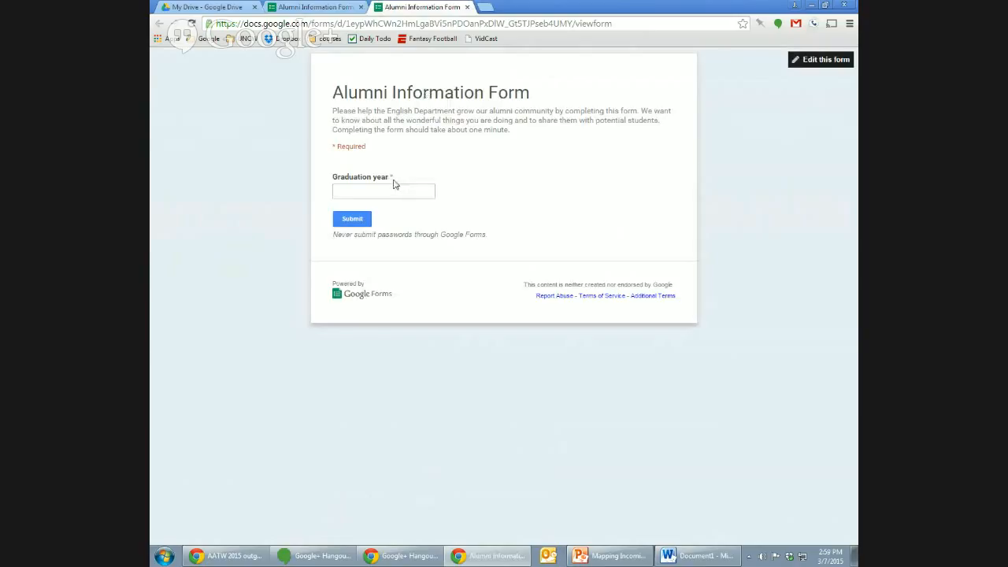
{"action": "double_click", "coordinate": [359, 148]}
{"action": "left_click", "coordinate": [358, 148]}
{"action": "triple_click", "coordinate": [359, 147]}
{"action": "left_click", "coordinate": [359, 147]}
{"action": "left_click_drag", "start_coordinate": [385, 149], "coordinate": [342, 143]}
{"action": "left_click", "coordinate": [358, 162]}
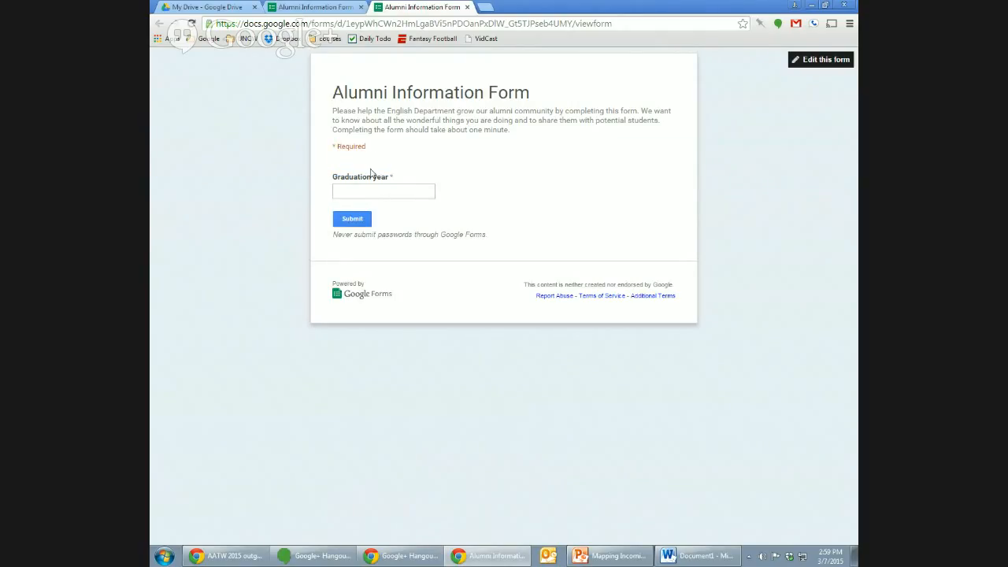
{"action": "left_click", "coordinate": [367, 221]}
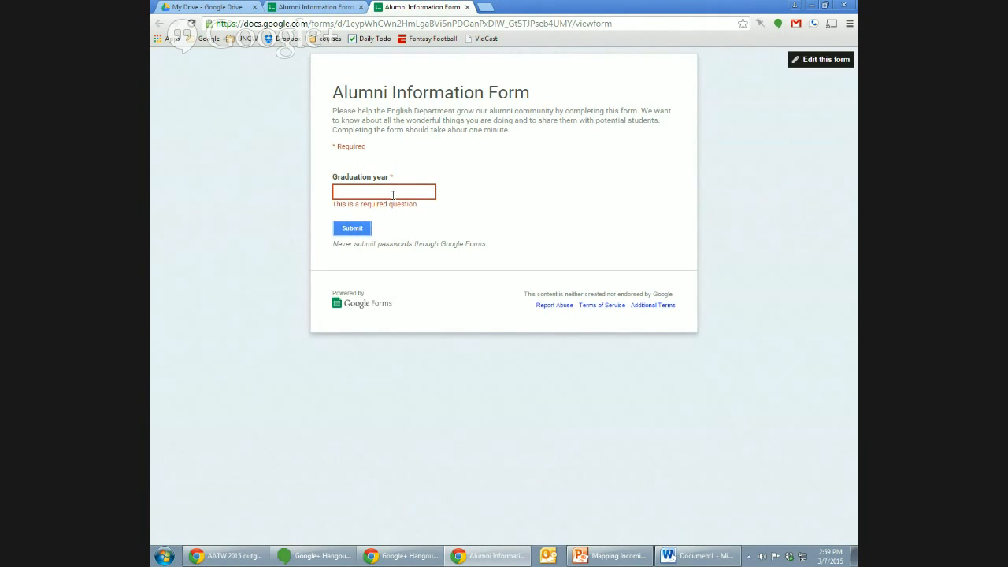
{"action": "left_click", "coordinate": [392, 195]}
{"action": "type", "text": "rvr"}
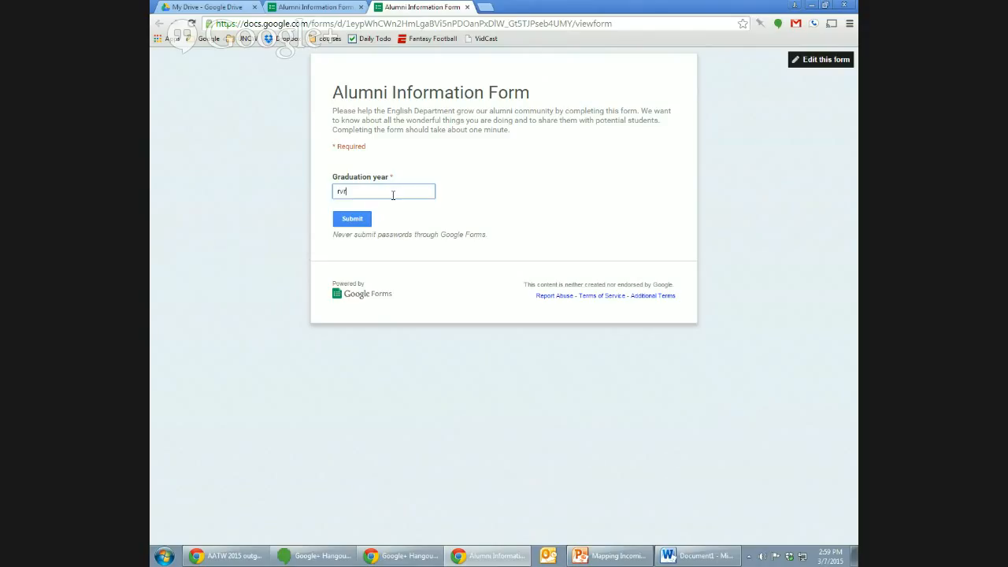
{"action": "left_click", "coordinate": [271, 173]}
{"action": "left_click", "coordinate": [467, 7]}
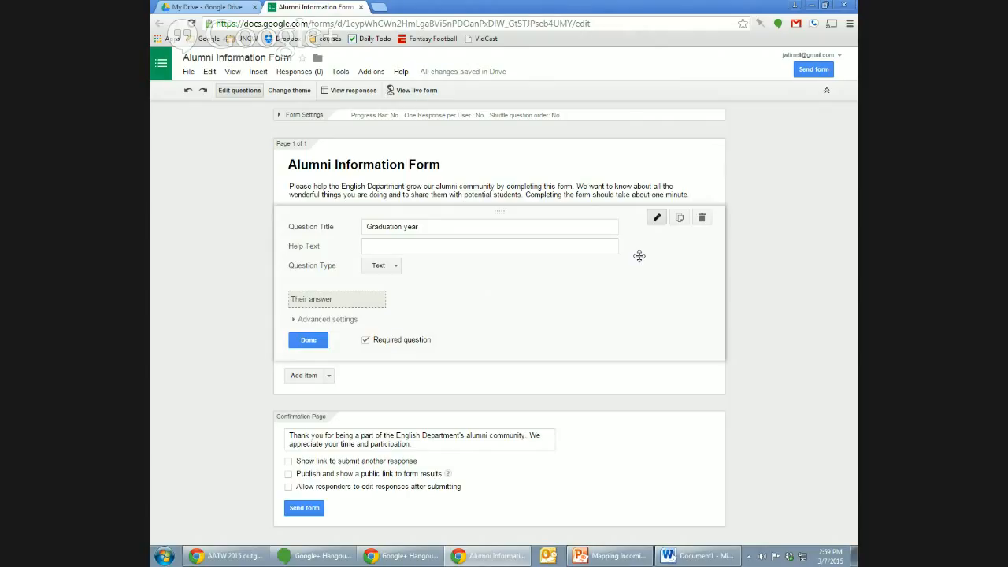
{"action": "left_click", "coordinate": [614, 190]}
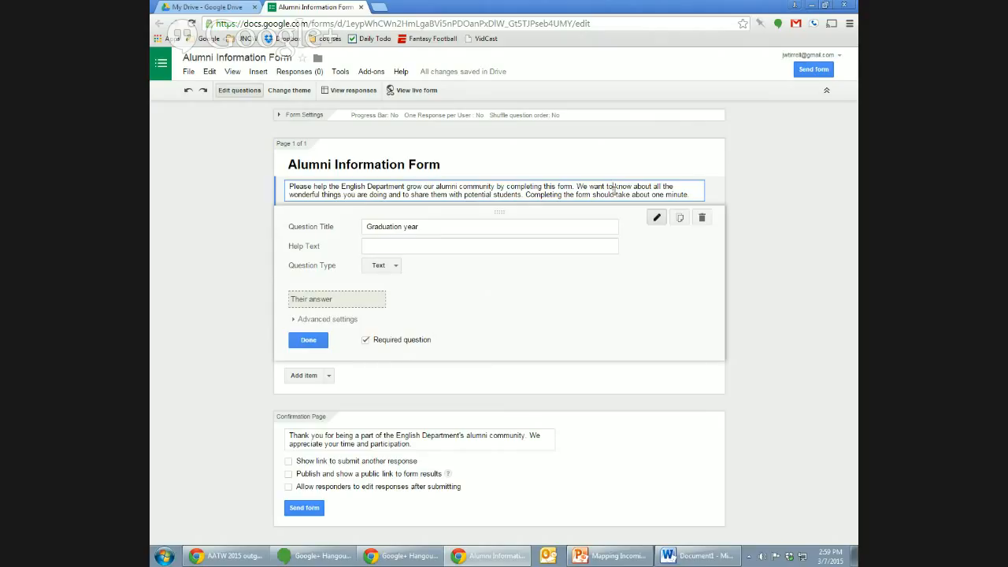
- Duplicate the required Graduation year question and title the copy "First Name"
{"action": "triple_click", "coordinate": [352, 190]}
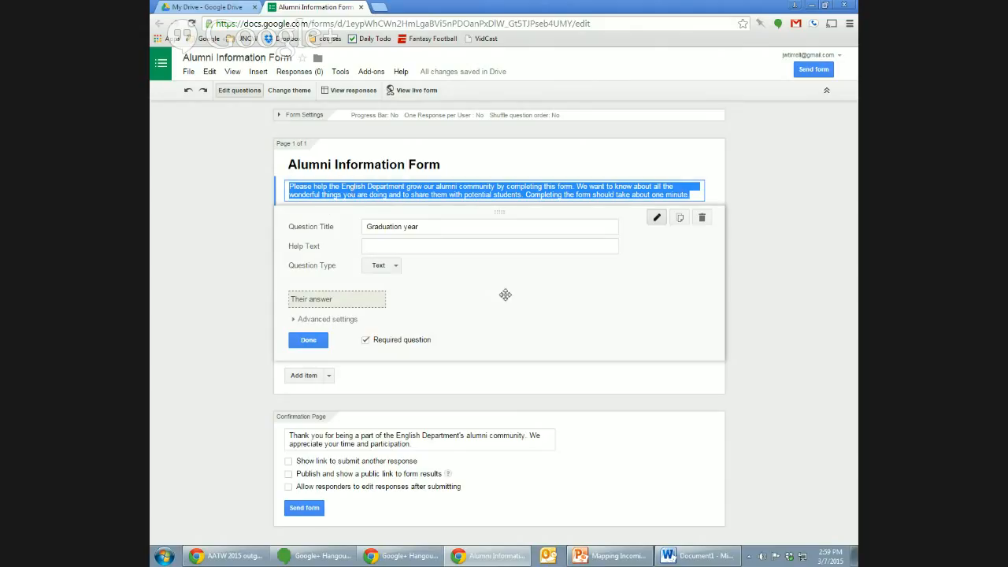
{"action": "left_click", "coordinate": [679, 218]}
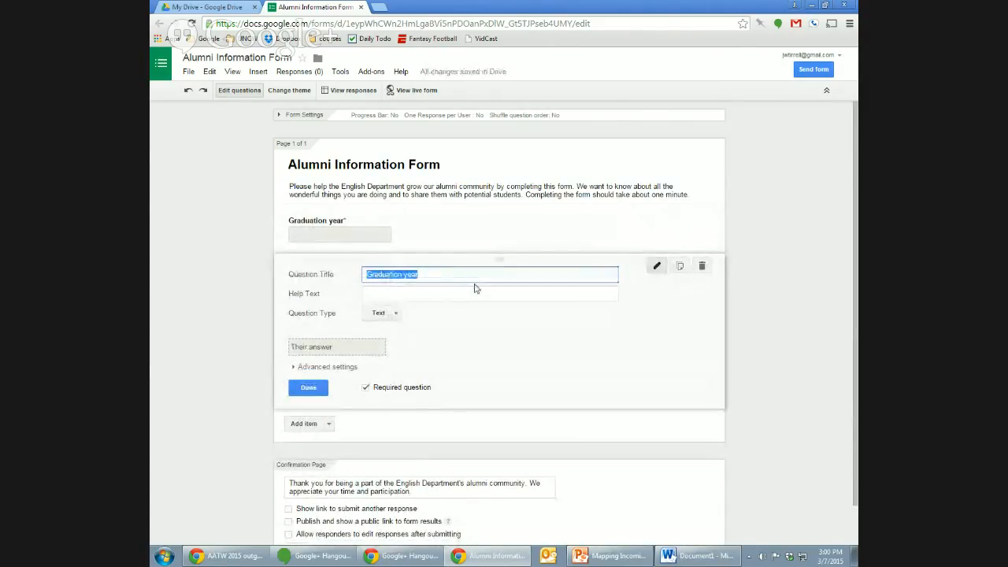
{"action": "type", "text": "First Name"}
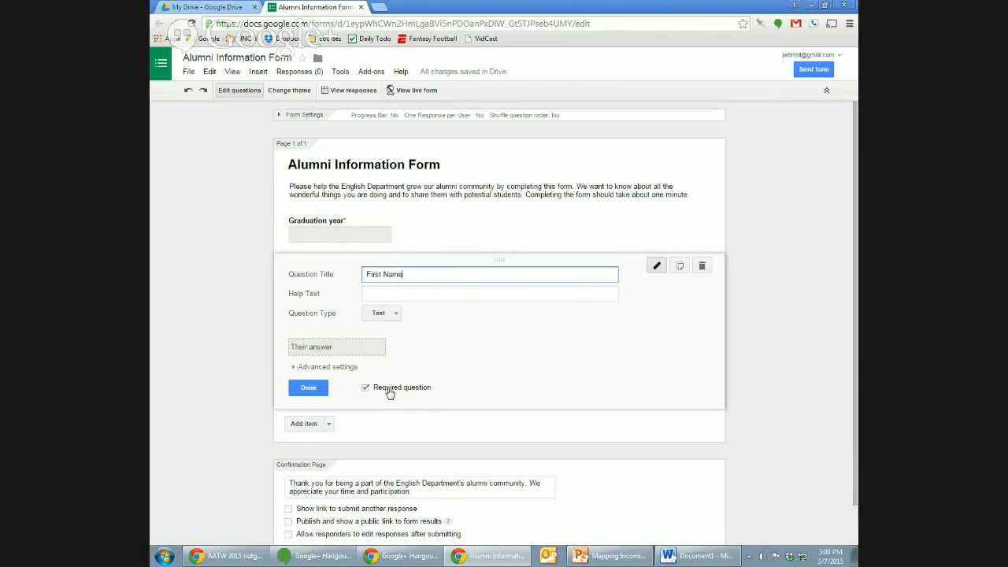
- Duplicate the First Name question, retitle the copy "Last Name" and make it optional
{"action": "left_click", "coordinate": [679, 266]}
{"action": "left_click", "coordinate": [372, 322]}
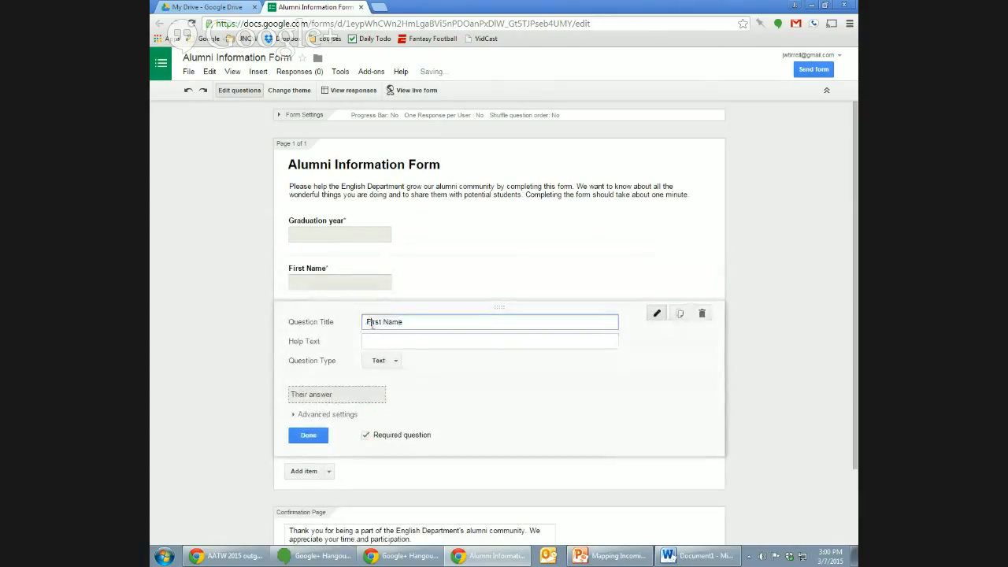
{"action": "double_click", "coordinate": [372, 322]}
{"action": "type", "text": "Last"}
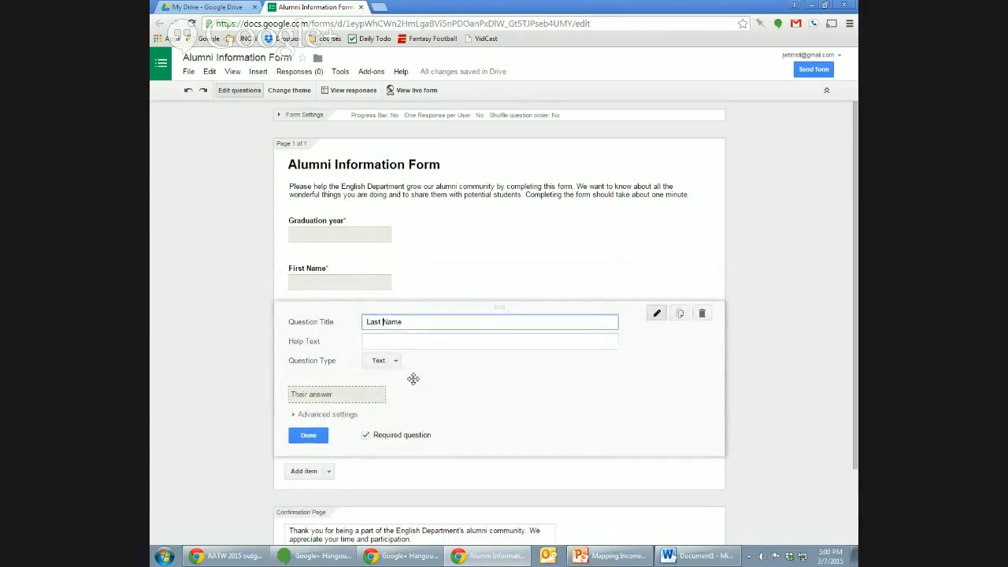
{"action": "left_click", "coordinate": [366, 436]}
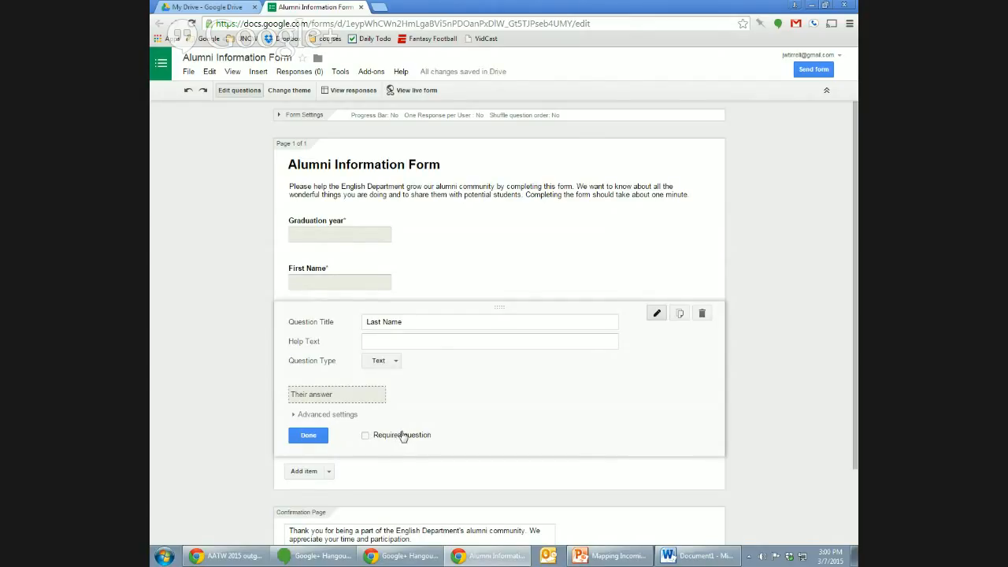
{"action": "left_click", "coordinate": [308, 434]}
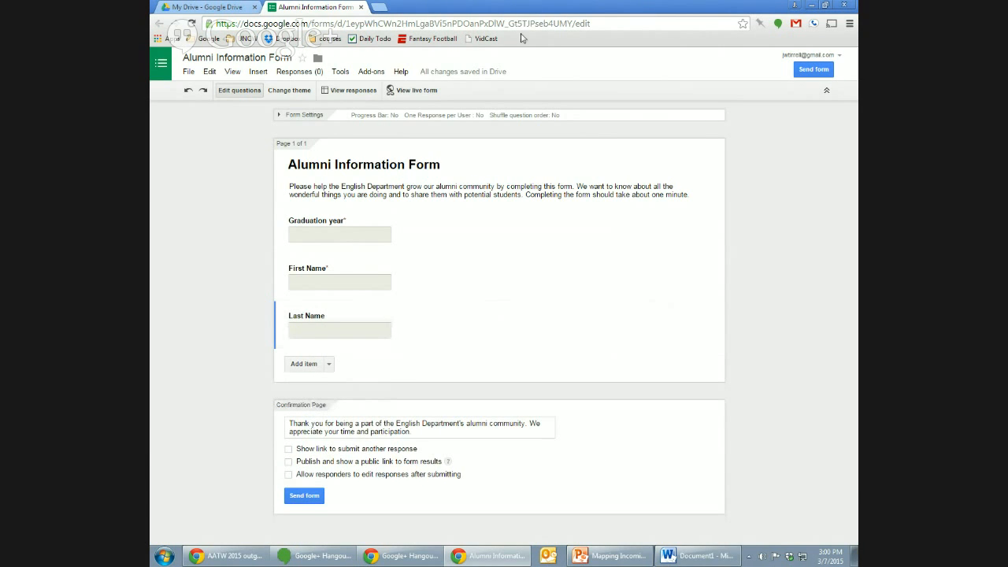
- Preview the live form and test the required questions by submitting it empty, then close the preview
{"action": "left_click", "coordinate": [417, 92]}
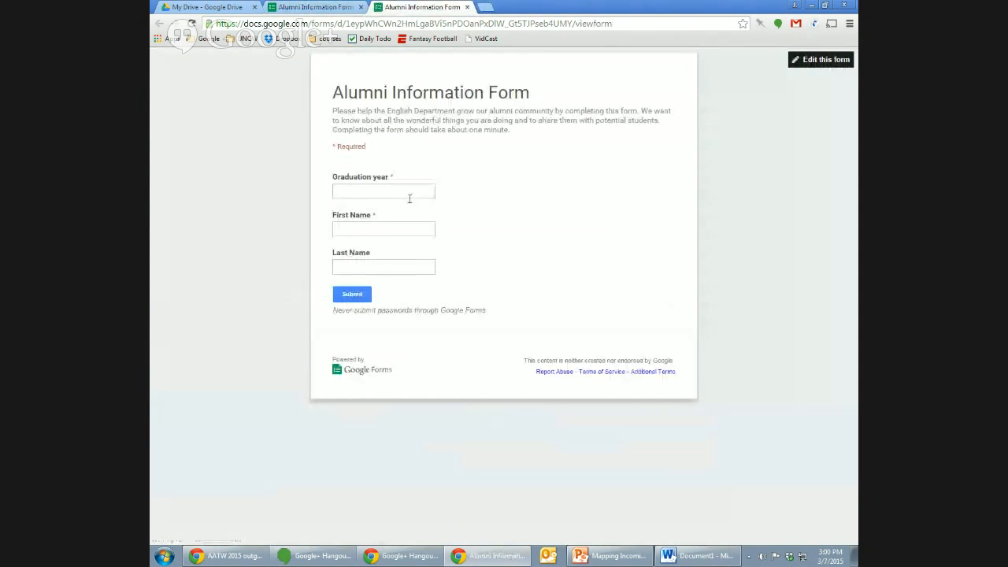
{"action": "left_click", "coordinate": [409, 266]}
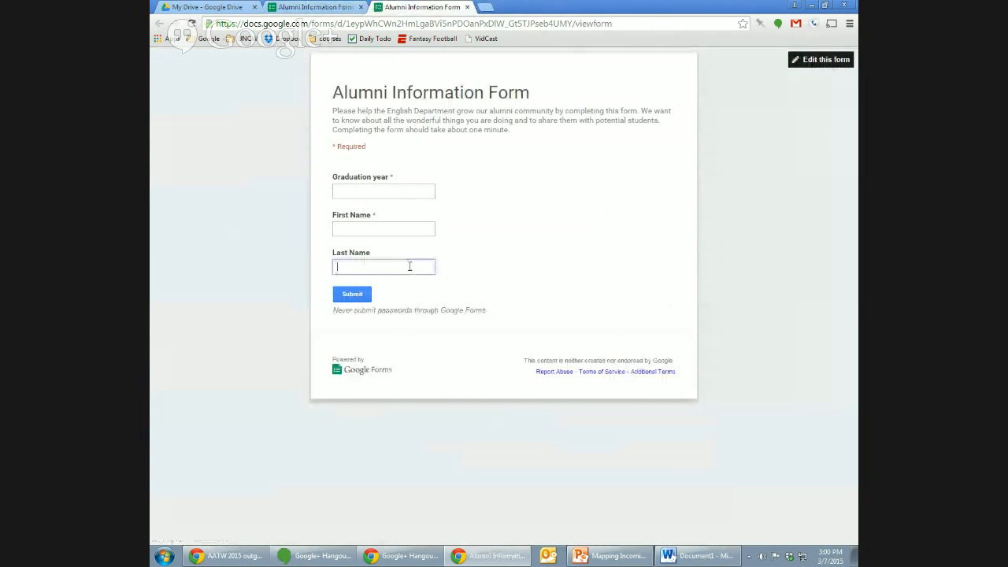
{"action": "left_click", "coordinate": [400, 189]}
{"action": "left_click", "coordinate": [364, 297]}
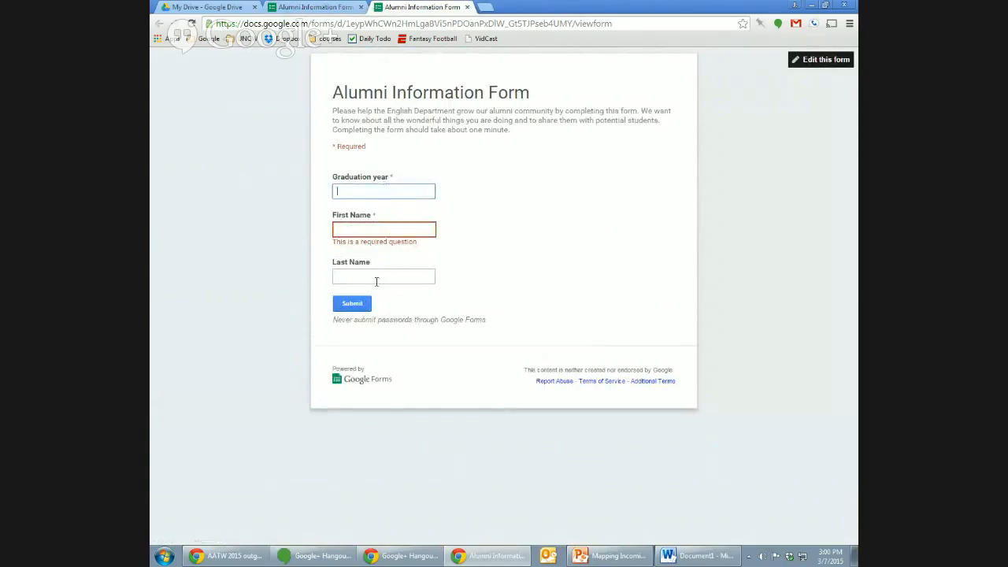
{"action": "left_click", "coordinate": [466, 7]}
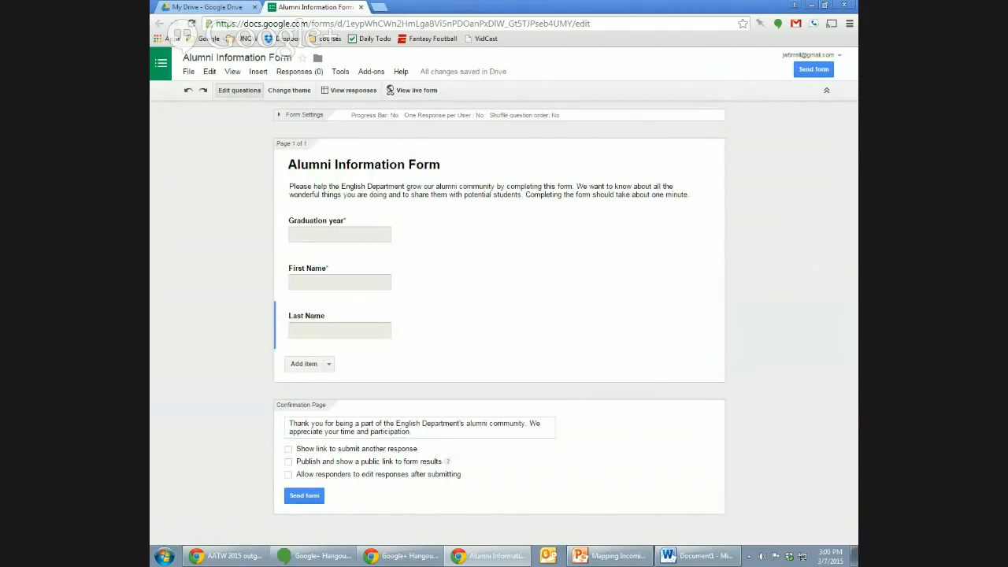
- Add a Text question titled "Contact email" below the Last Name question
{"action": "key", "text": "alt+Tab"}
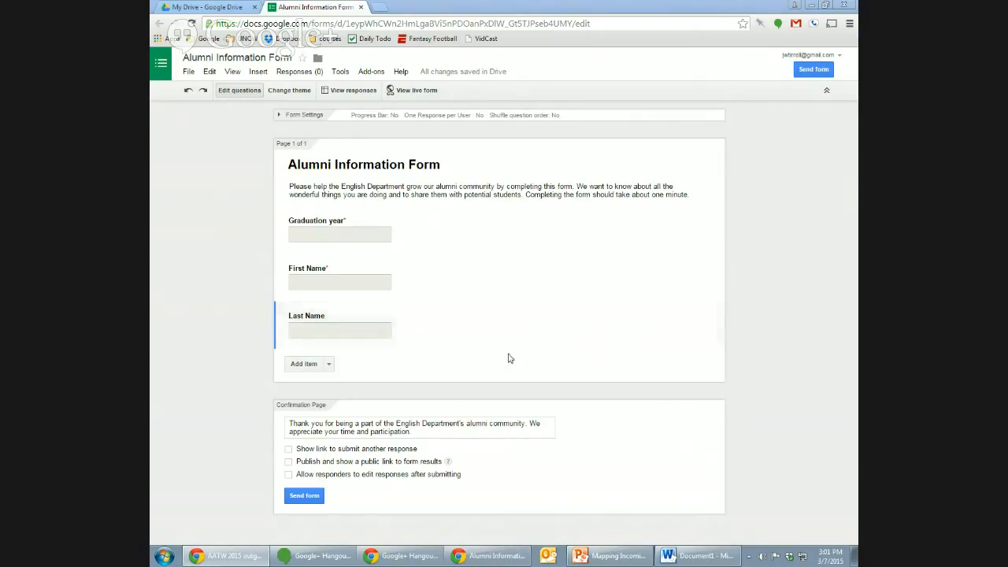
{"action": "left_click", "coordinate": [329, 364]}
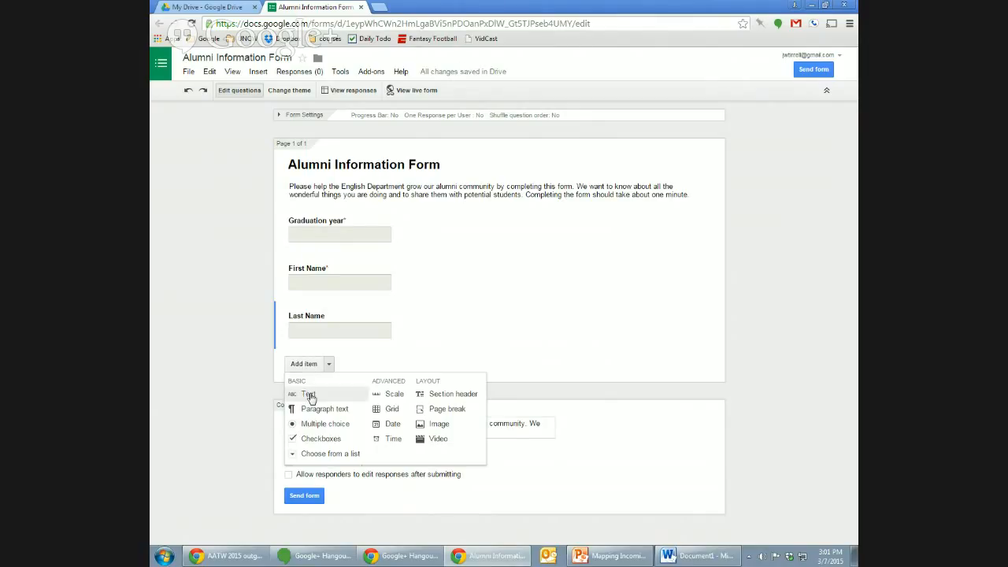
{"action": "left_click", "coordinate": [309, 394]}
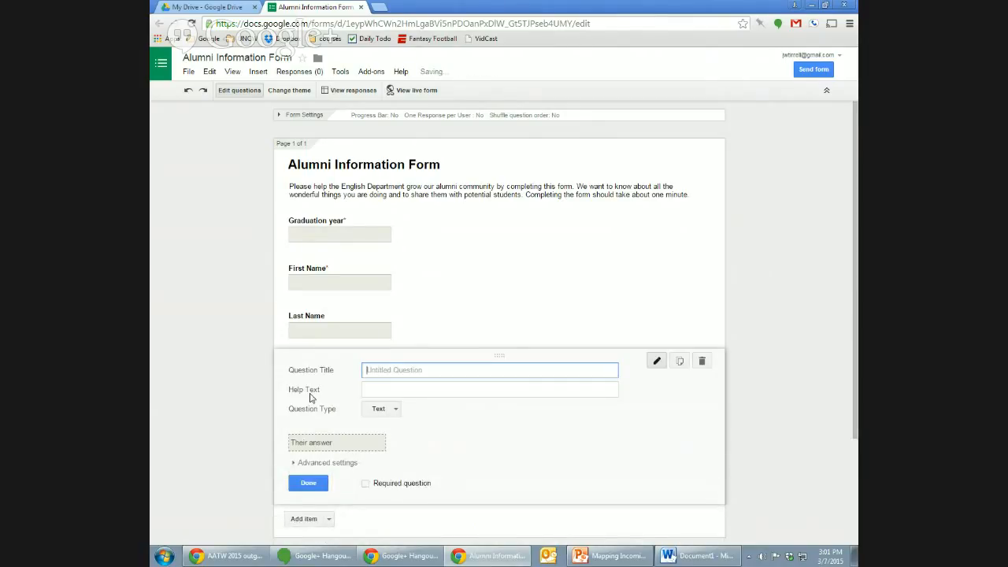
{"action": "type", "text": "Contact email"}
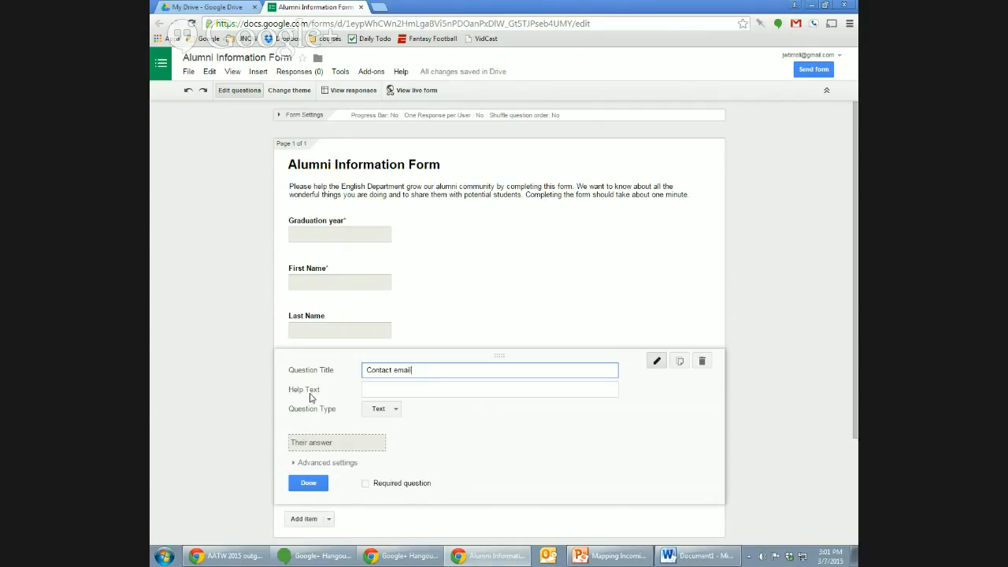
- Give the Contact email question the help text "This information is for internal department contact purposes and will not be shared publicly."
{"action": "key", "text": "alt+Tab"}
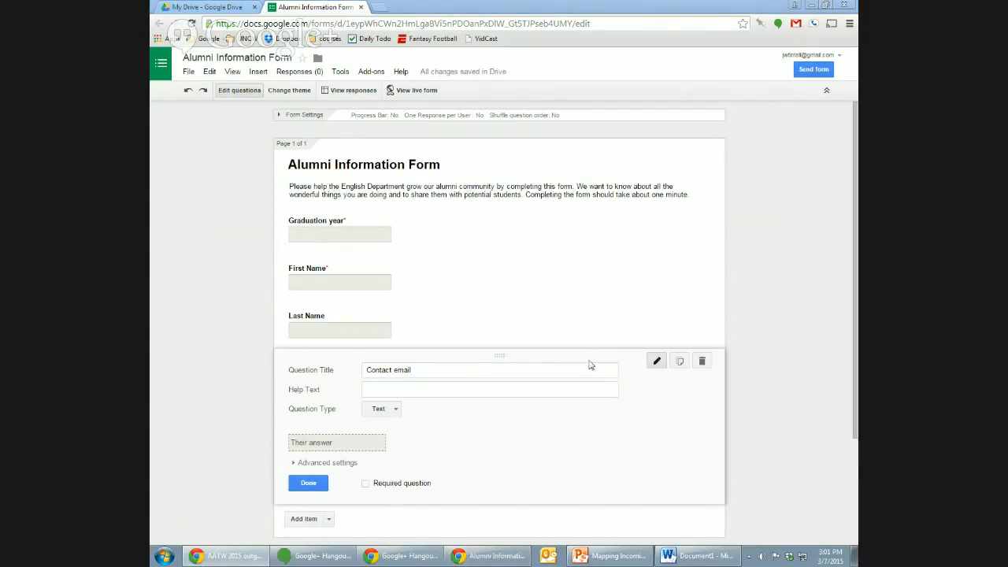
{"action": "left_click", "coordinate": [512, 387]}
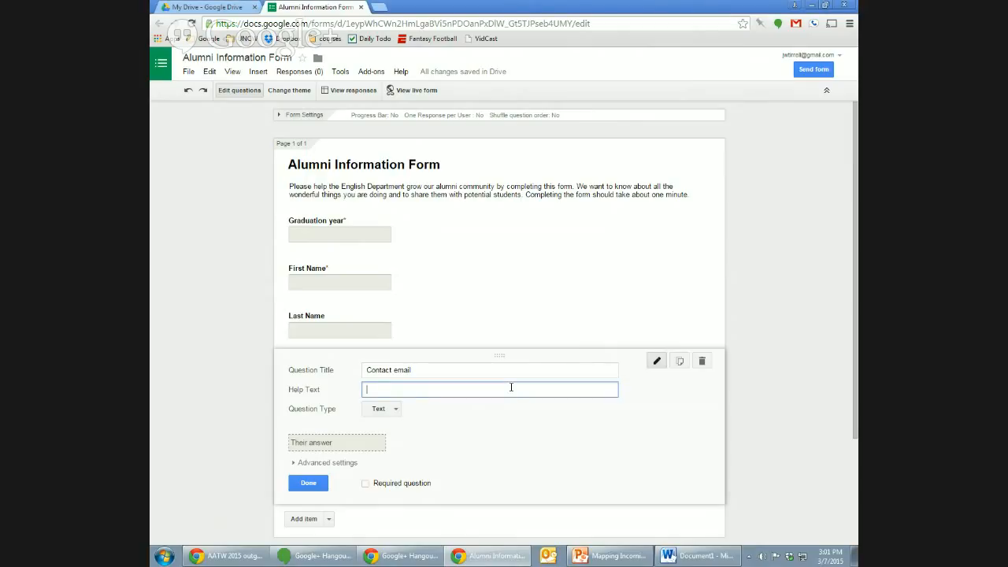
{"action": "key", "text": "ctrl+v"}
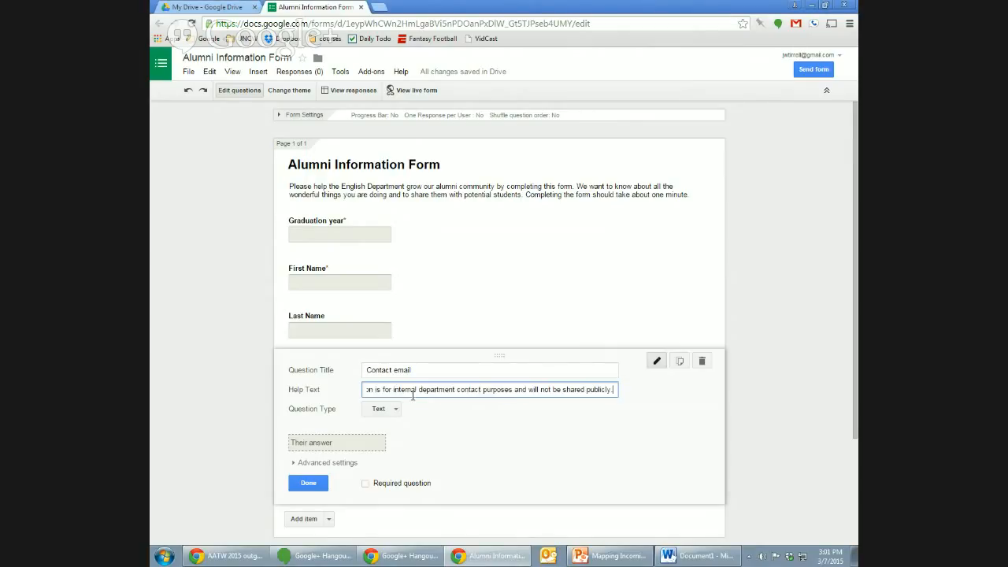
{"action": "left_click_drag", "start_coordinate": [408, 389], "coordinate": [336, 392]}
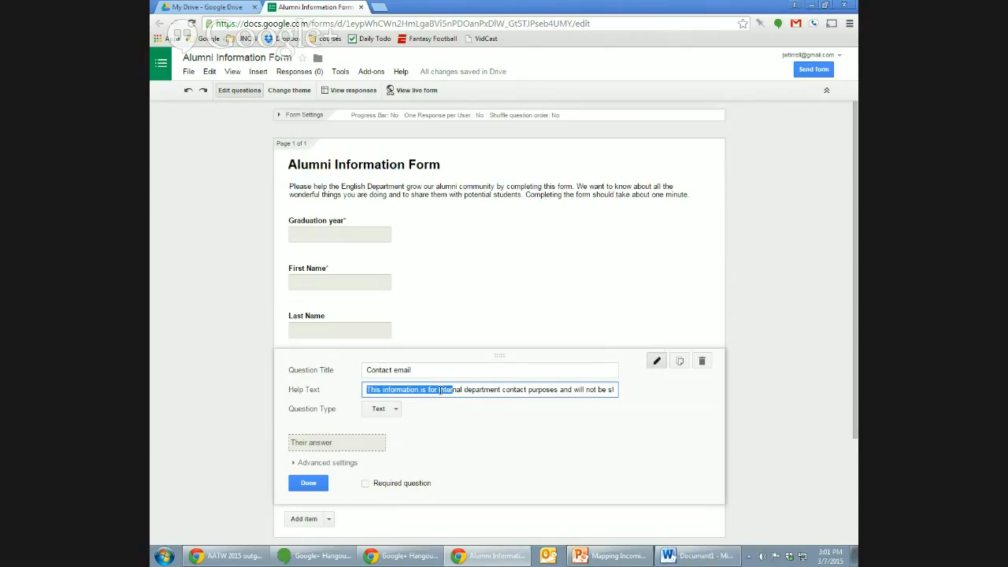
{"action": "left_click", "coordinate": [308, 483]}
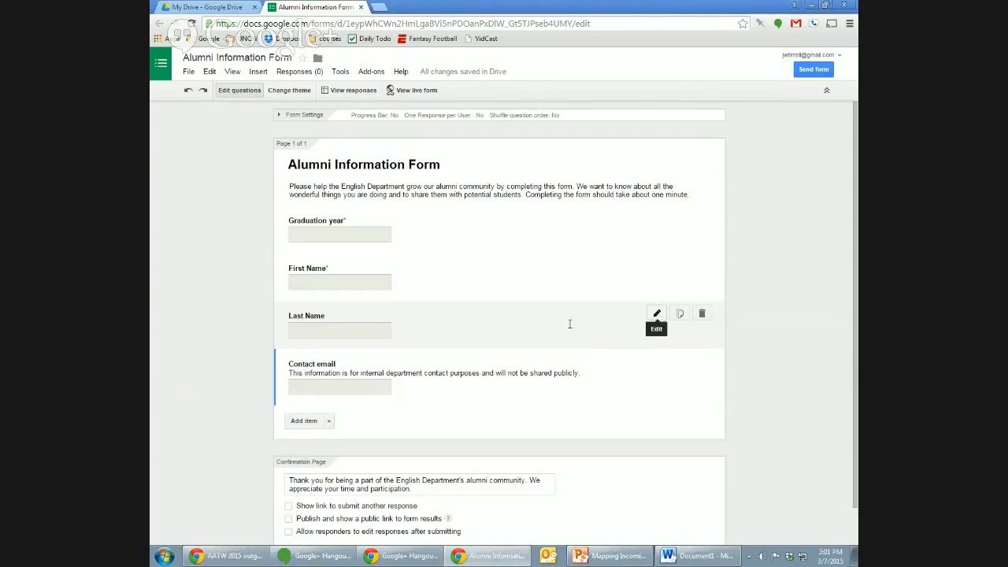
- Add the help text "This information is for internal department contact purposes and will not be shared publicly." to the Last Name question
{"action": "left_click", "coordinate": [569, 324]}
{"action": "left_click", "coordinate": [456, 340]}
{"action": "type", "text": "This information is for internal department contact purposes and will not be shared publicly."}
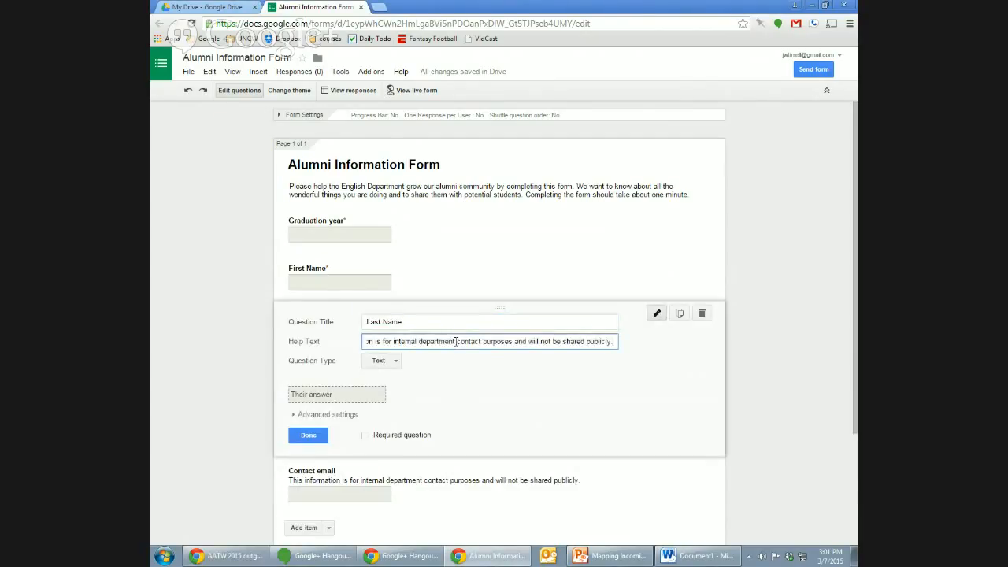
{"action": "left_click", "coordinate": [308, 434]}
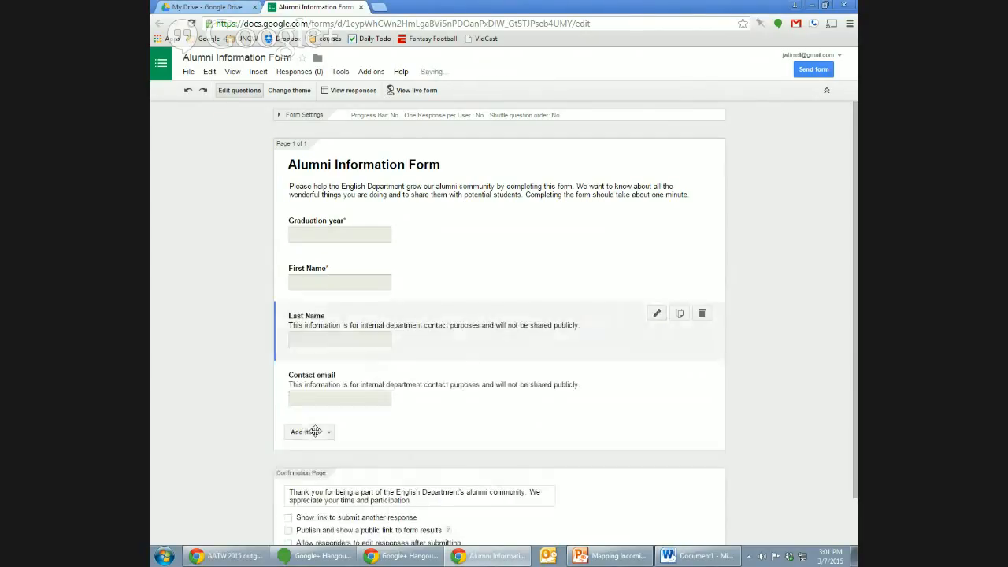
- Preview the live form to check how the help text is displayed under Last Name and Contact email, then close the preview
{"action": "left_click", "coordinate": [416, 90]}
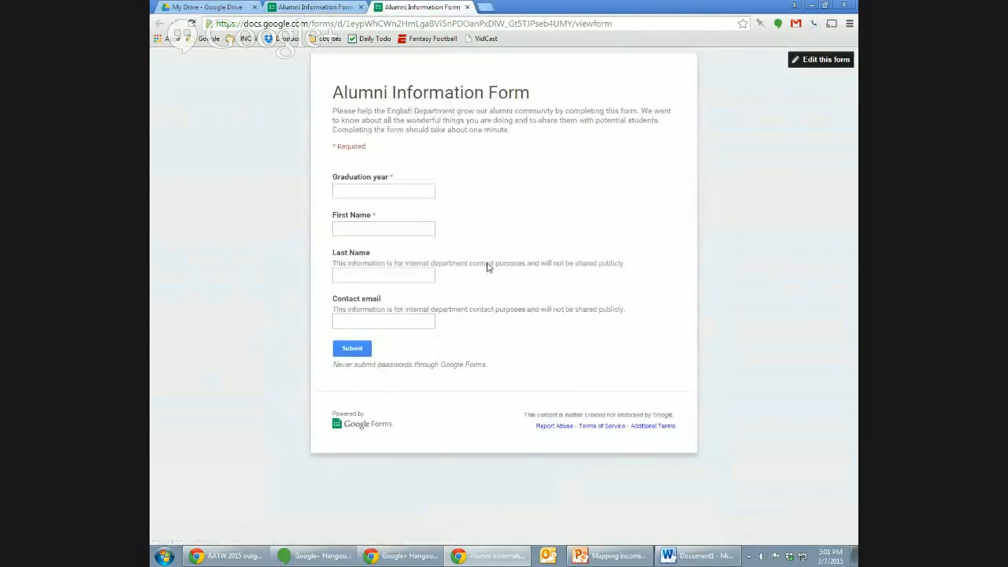
{"action": "triple_click", "coordinate": [486, 266]}
{"action": "left_click", "coordinate": [468, 265]}
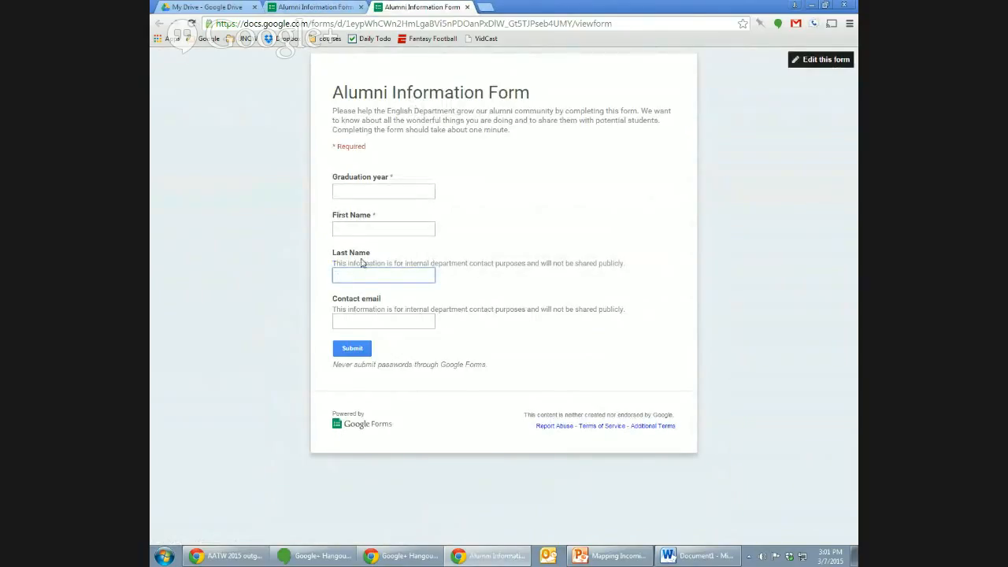
{"action": "left_click", "coordinate": [467, 8]}
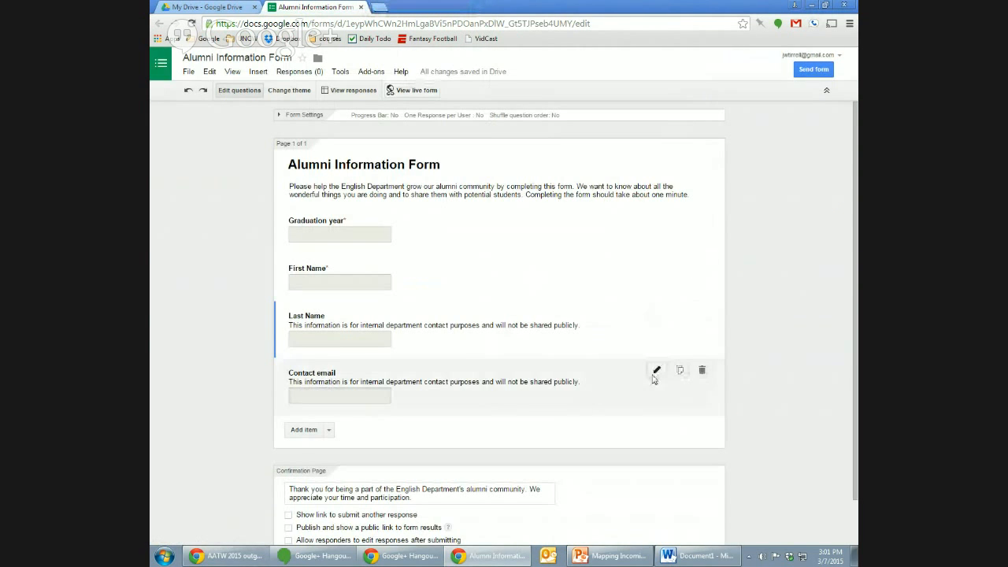
- Open the Contact email question for editing and turn on data validation in its advanced settings
{"action": "left_click", "coordinate": [656, 372]}
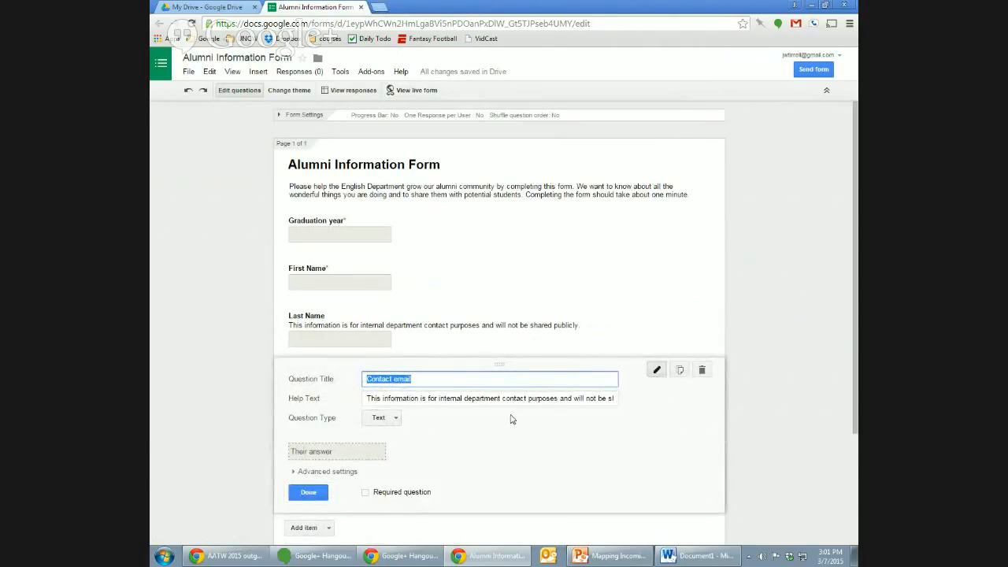
{"action": "scroll", "coordinate": [535, 402], "scroll_direction": "down", "scroll_amount": 1}
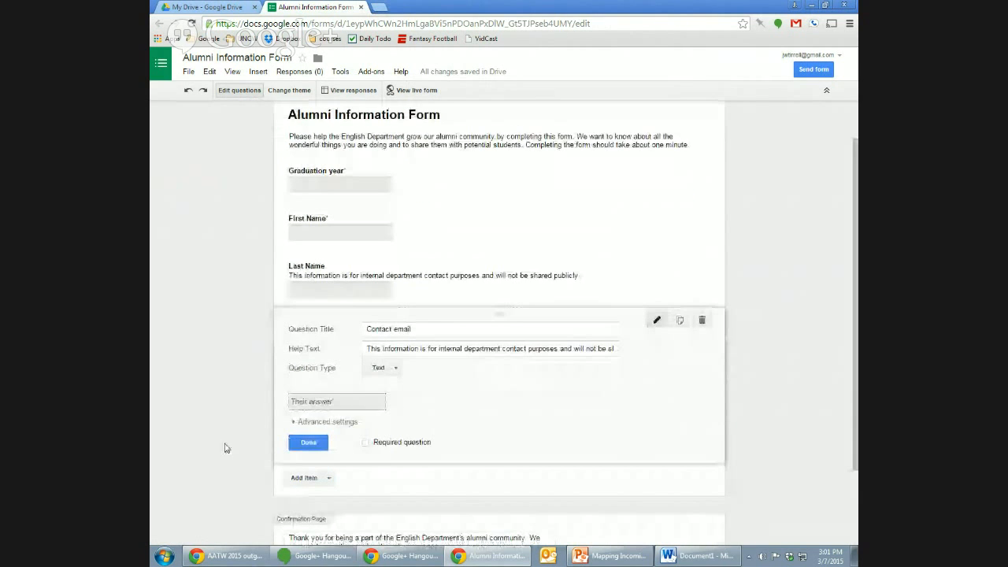
{"action": "left_click", "coordinate": [293, 422]}
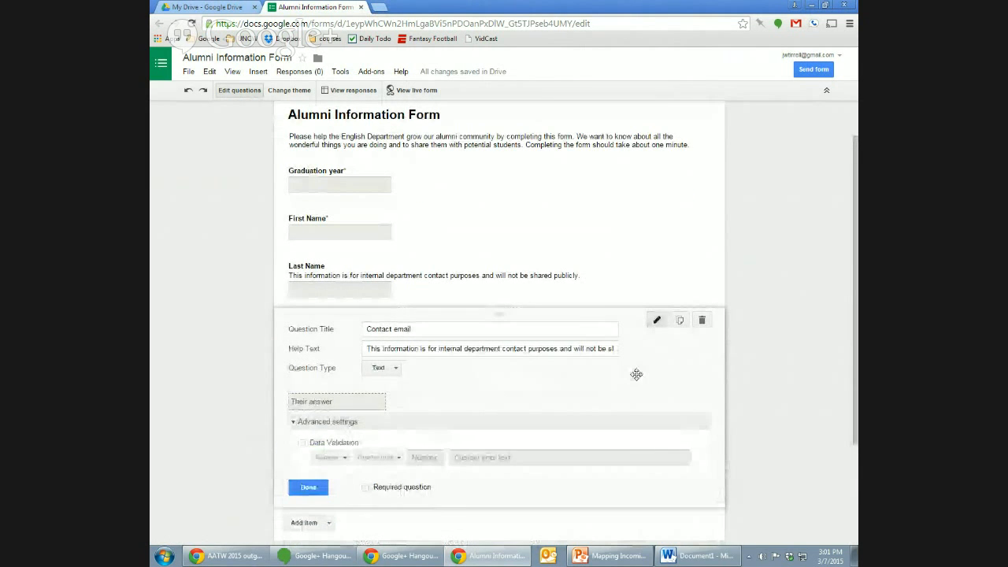
{"action": "left_click", "coordinate": [303, 443]}
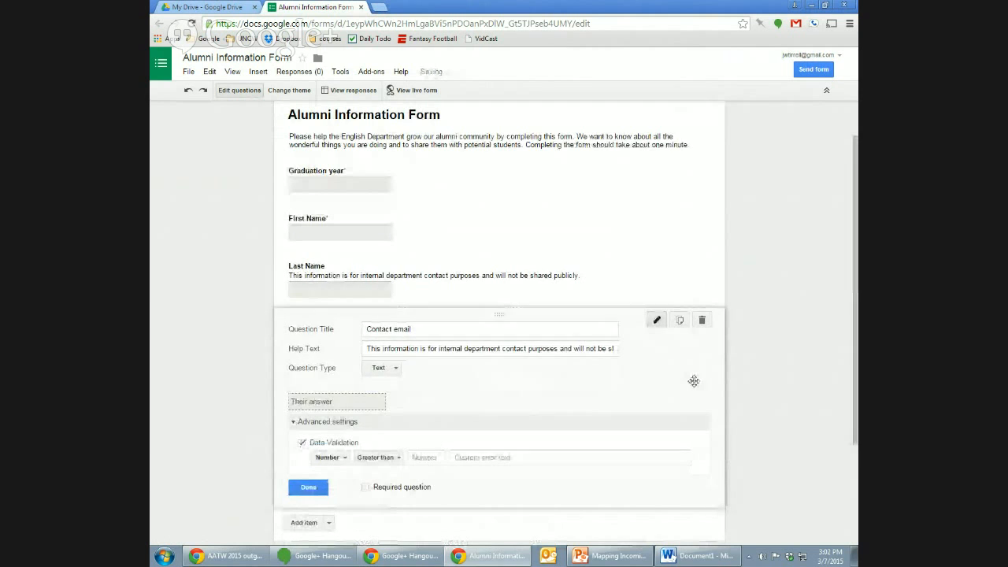
- Set the data validation type of the Contact email question to Text
{"action": "scroll", "coordinate": [827, 363], "scroll_direction": "down", "scroll_amount": 1}
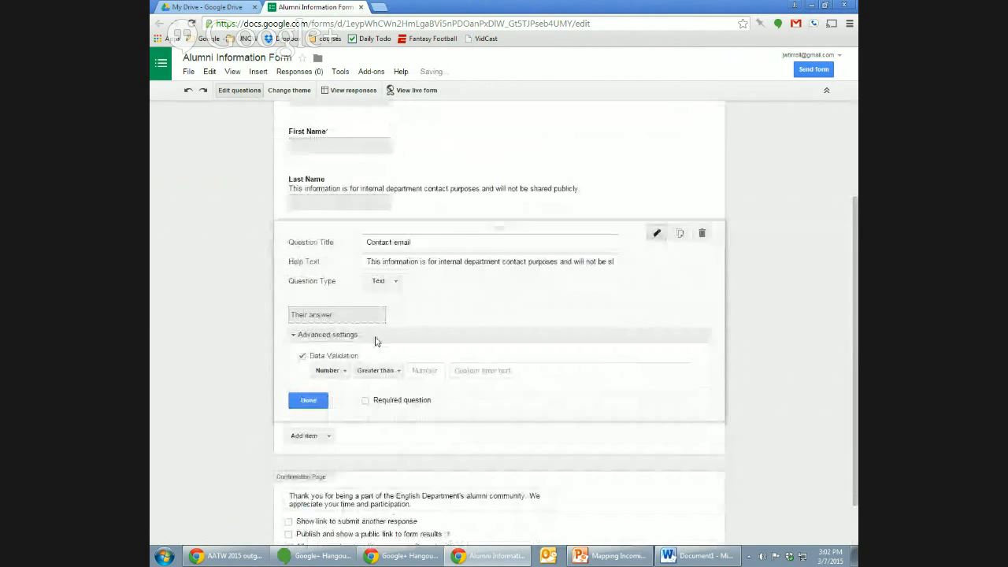
{"action": "left_click", "coordinate": [343, 371]}
{"action": "left_click", "coordinate": [343, 372]}
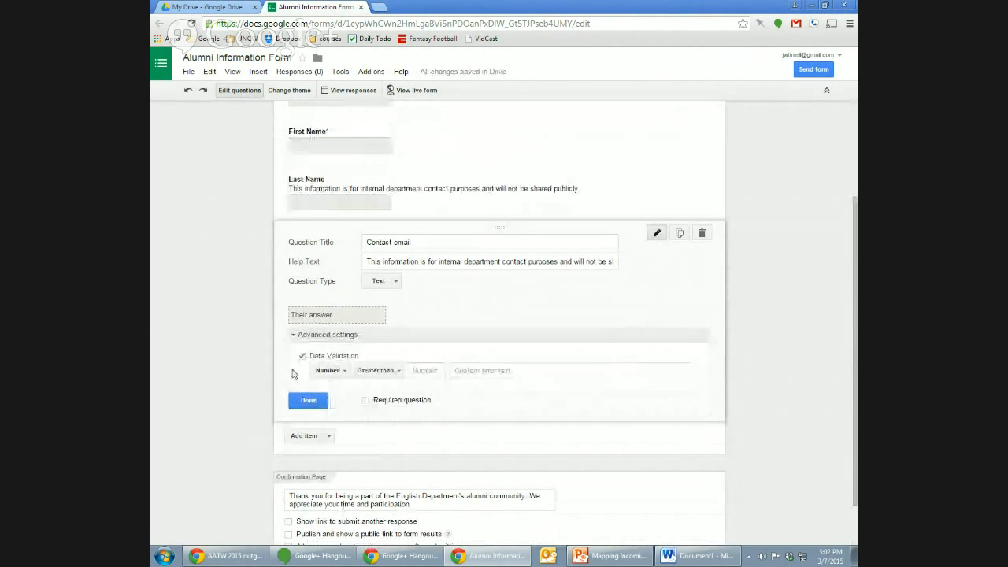
{"action": "left_click", "coordinate": [378, 371]}
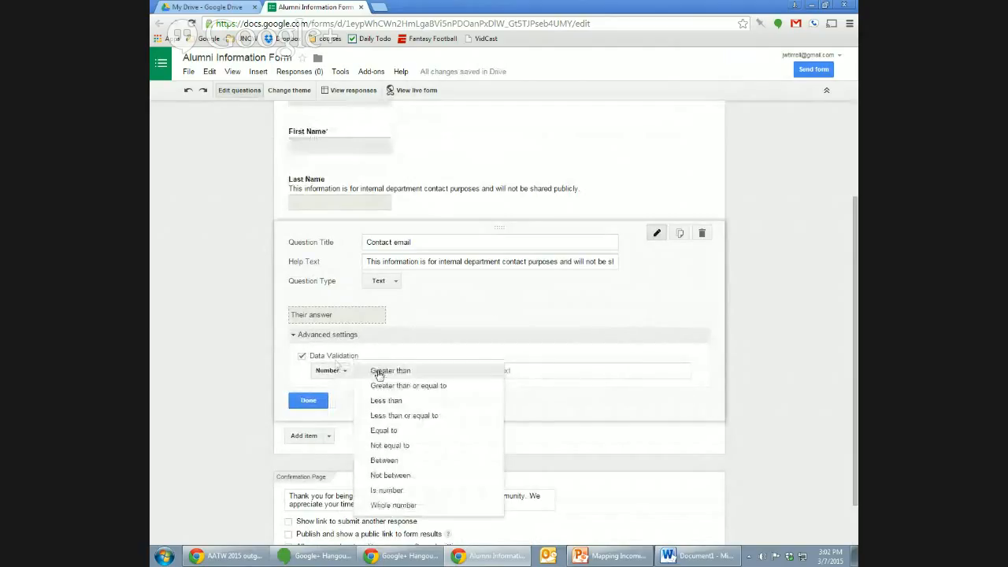
{"action": "left_click", "coordinate": [375, 371]}
{"action": "left_click", "coordinate": [332, 375]}
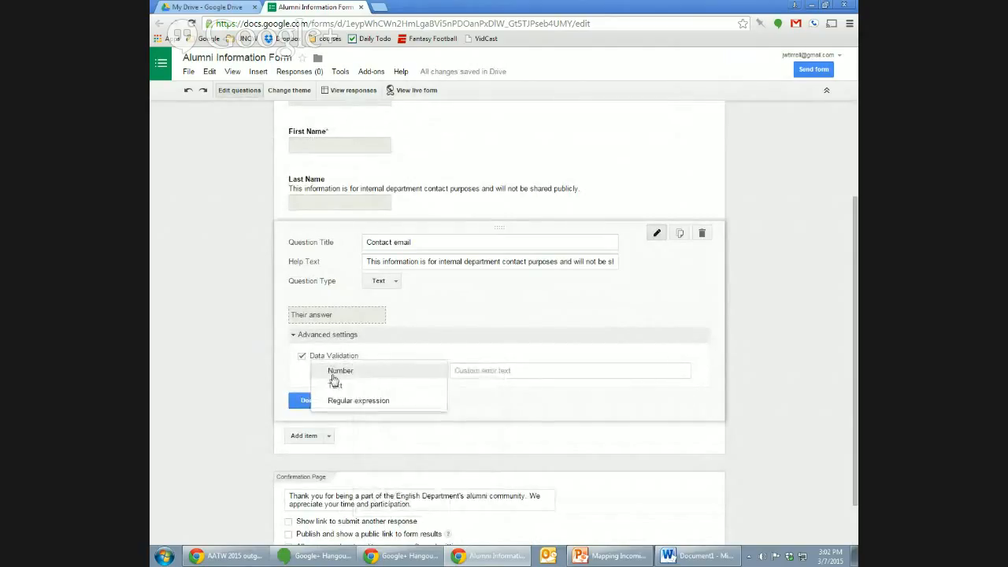
{"action": "left_click", "coordinate": [358, 390]}
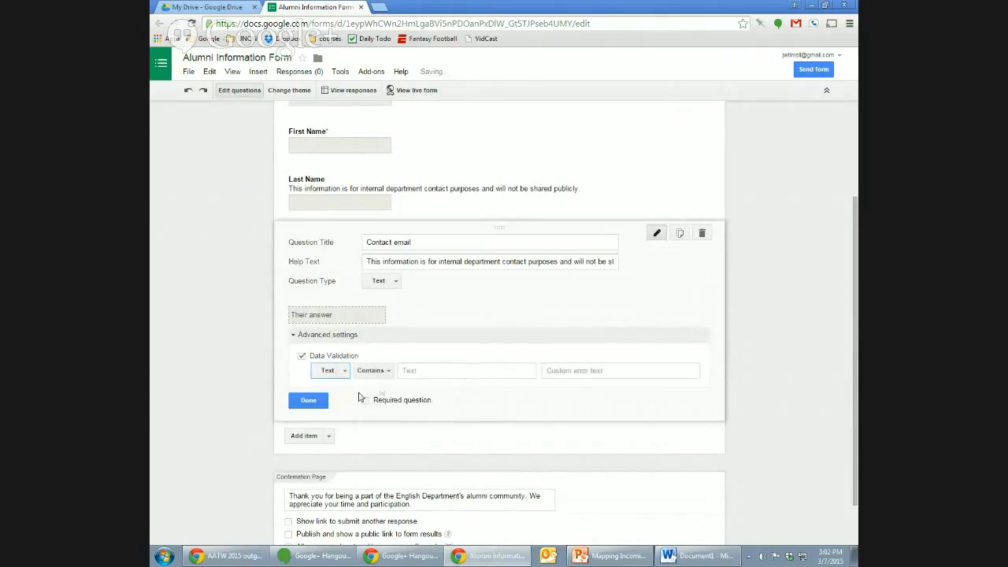
- Set the Contact email text validation to require an Email address, and finish editing the question
{"action": "left_click", "coordinate": [388, 375]}
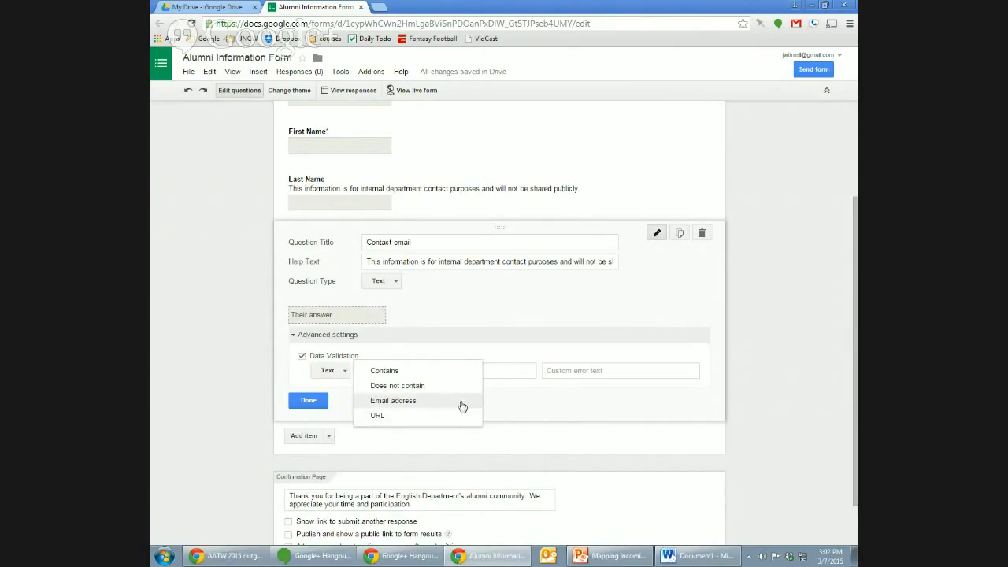
{"action": "left_click", "coordinate": [272, 361]}
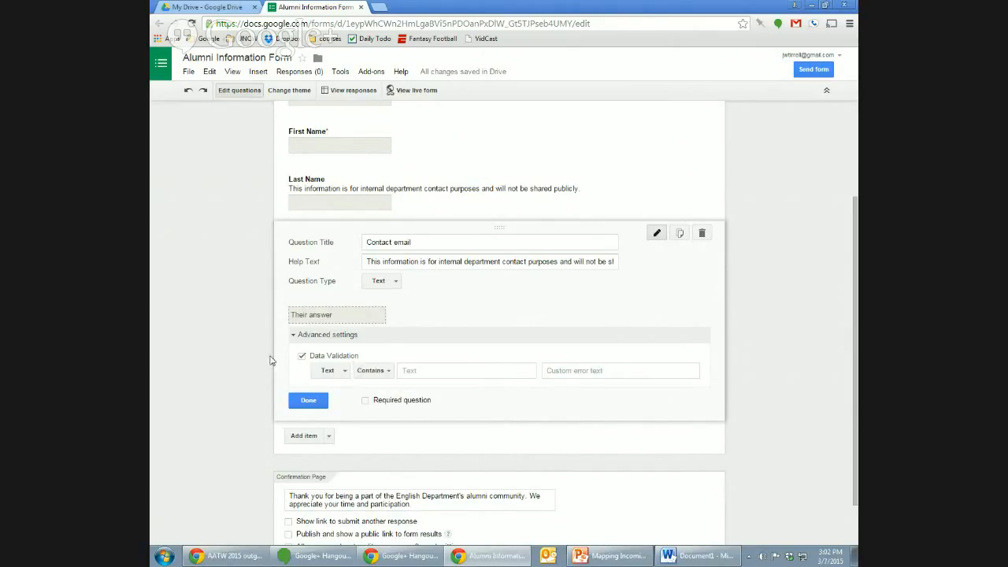
{"action": "left_click", "coordinate": [376, 372]}
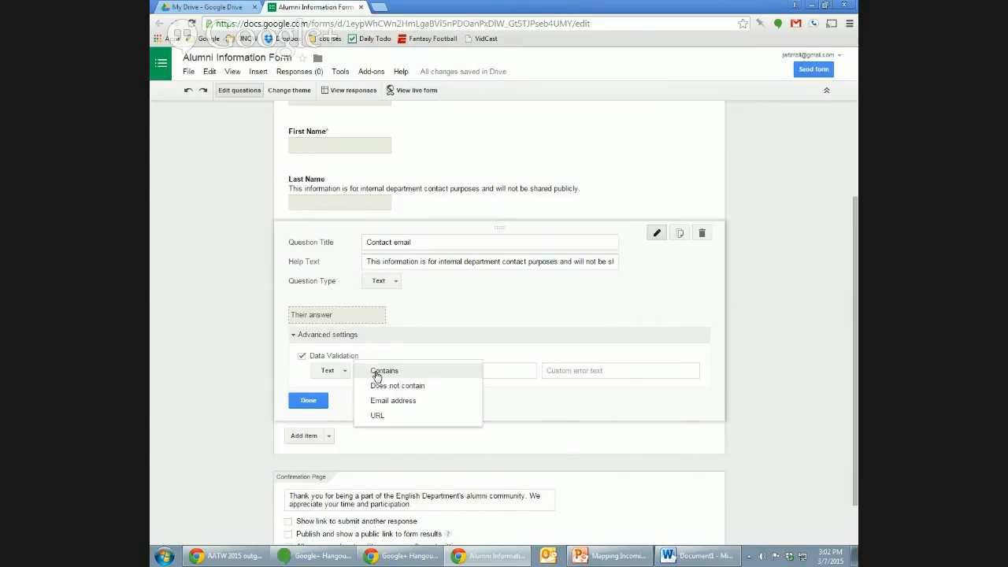
{"action": "left_click", "coordinate": [276, 366]}
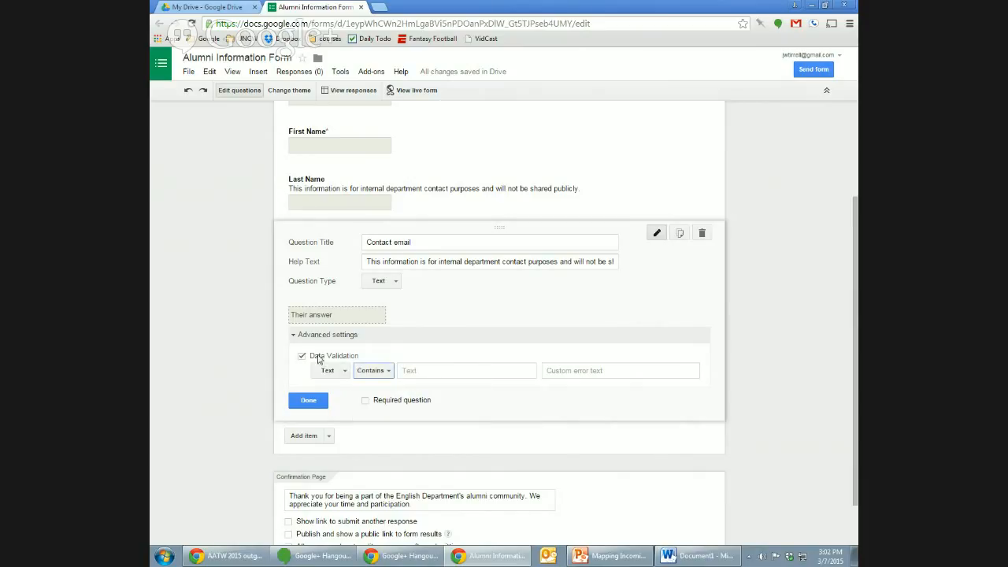
{"action": "left_click", "coordinate": [326, 367]}
{"action": "left_click", "coordinate": [337, 375]}
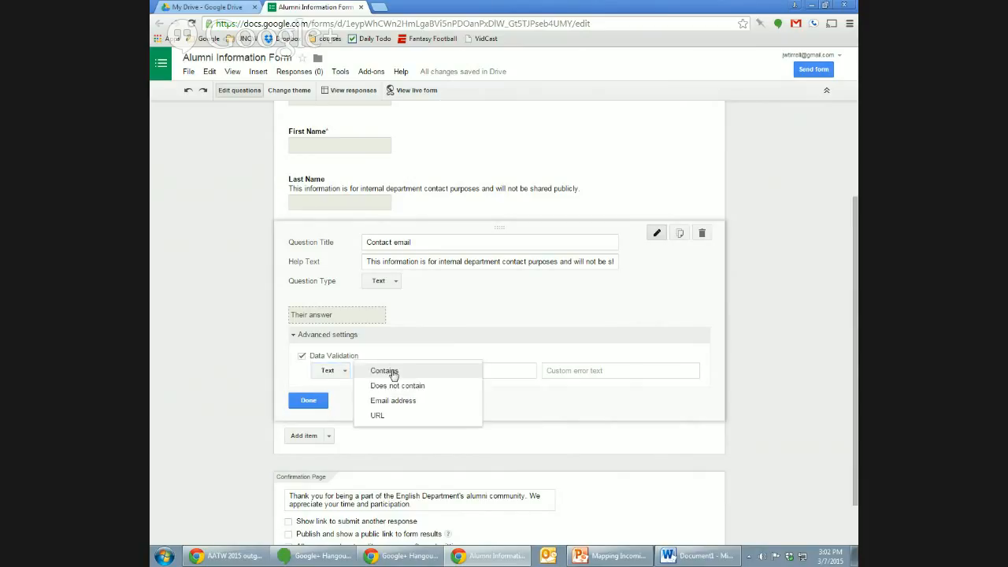
{"action": "left_click", "coordinate": [405, 403]}
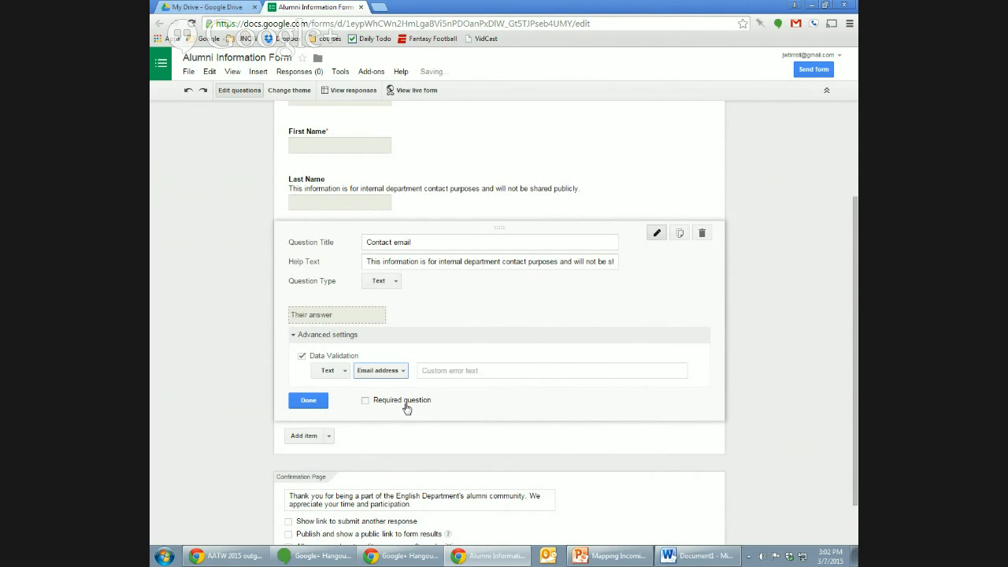
{"action": "left_click", "coordinate": [326, 409]}
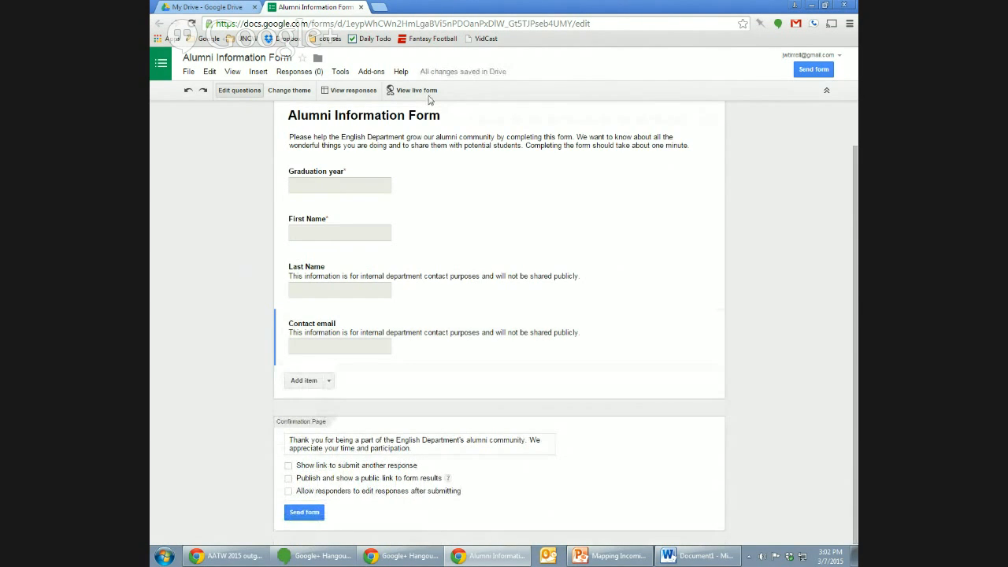
- Open the live form and test the Contact email validation by submitting the invalid answer "bchjsdbcjdsbh"
{"action": "left_click", "coordinate": [430, 90]}
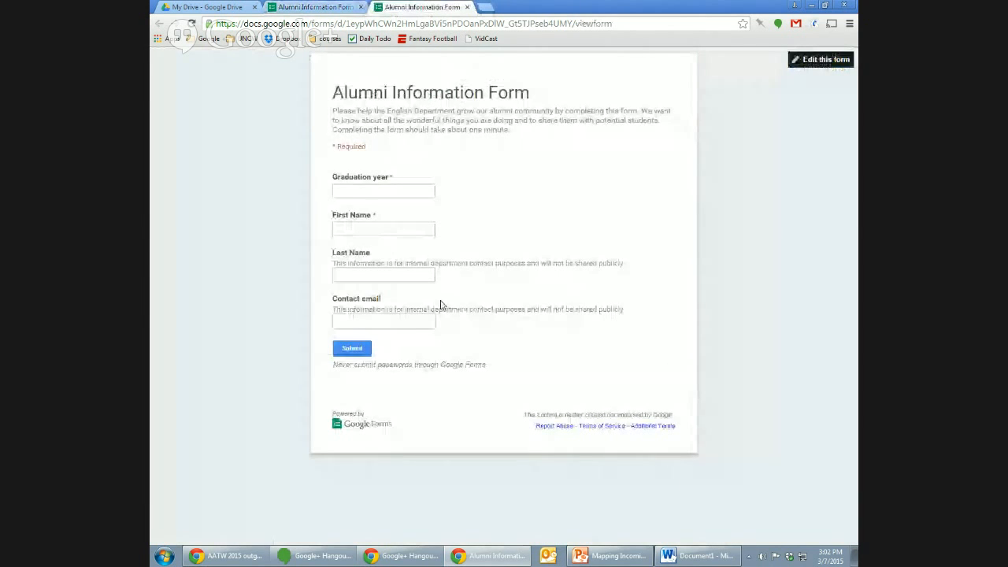
{"action": "left_click", "coordinate": [425, 320]}
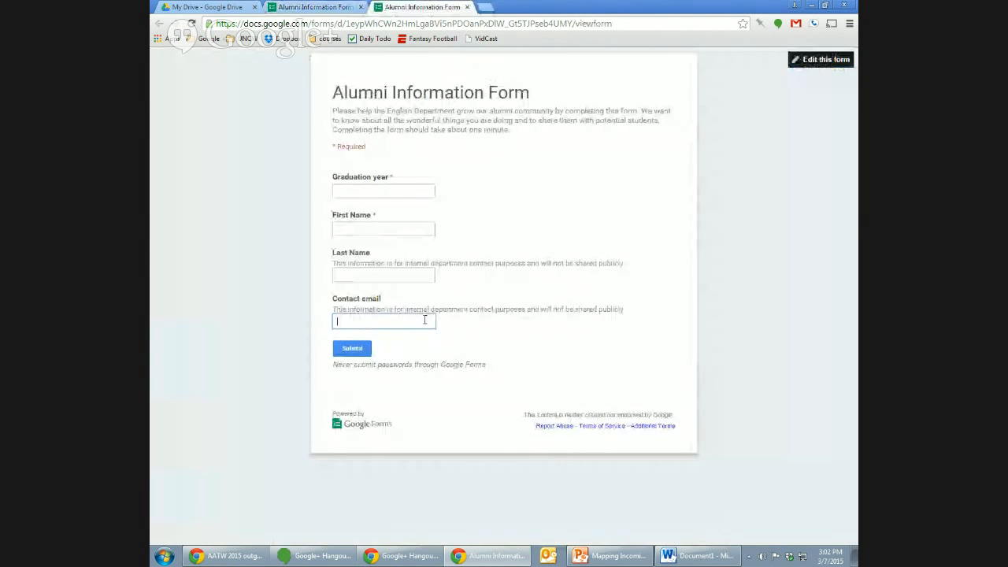
{"action": "type", "text": "bchjsdbcjdsbh"}
{"action": "key", "text": "Return"}
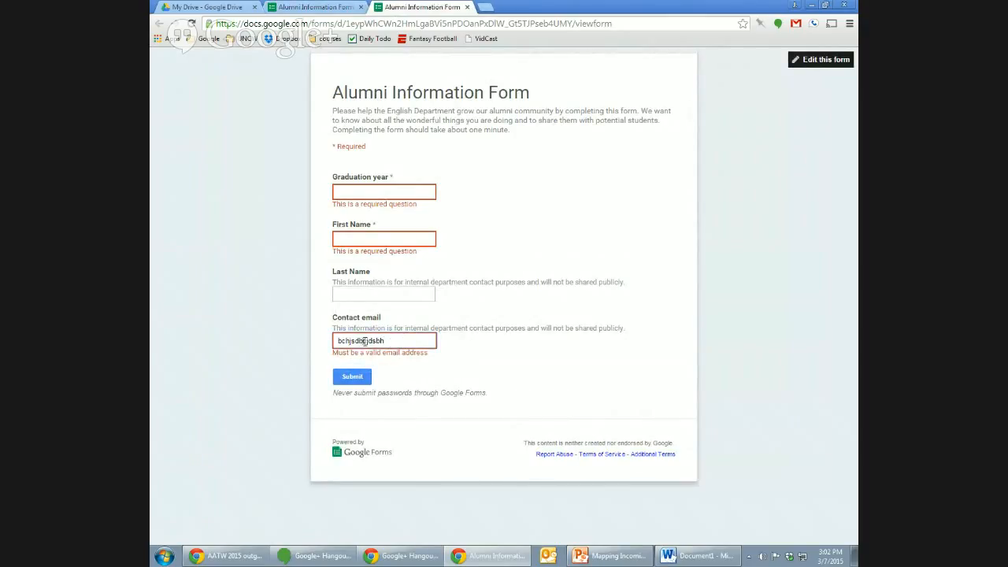
- Replace the invalid Contact email answer with a properly formatted made-up e-mail address and submit the form again
{"action": "double_click", "coordinate": [365, 341]}
{"action": "type", "text": "em"}
{"action": "key", "text": "BackSpace"}
{"action": "key", "text": "BackSpace"}
{"action": "key", "text": "BackSpace"}
{"action": "type", "text": "fake@fakeemail.com"}
{"action": "left_click", "coordinate": [363, 377]}
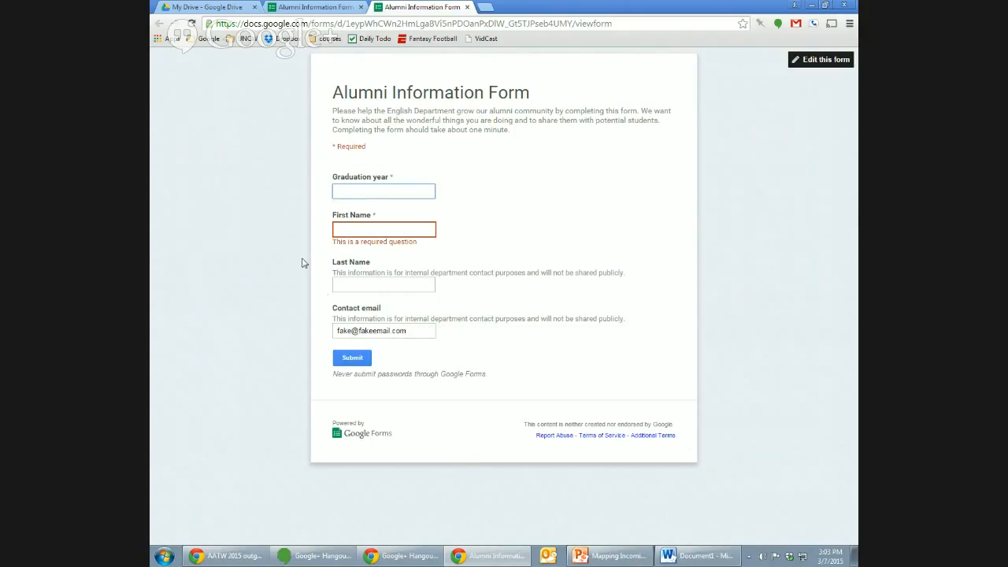
- Clear the test answer from Contact email and close the live form
{"action": "triple_click", "coordinate": [409, 337]}
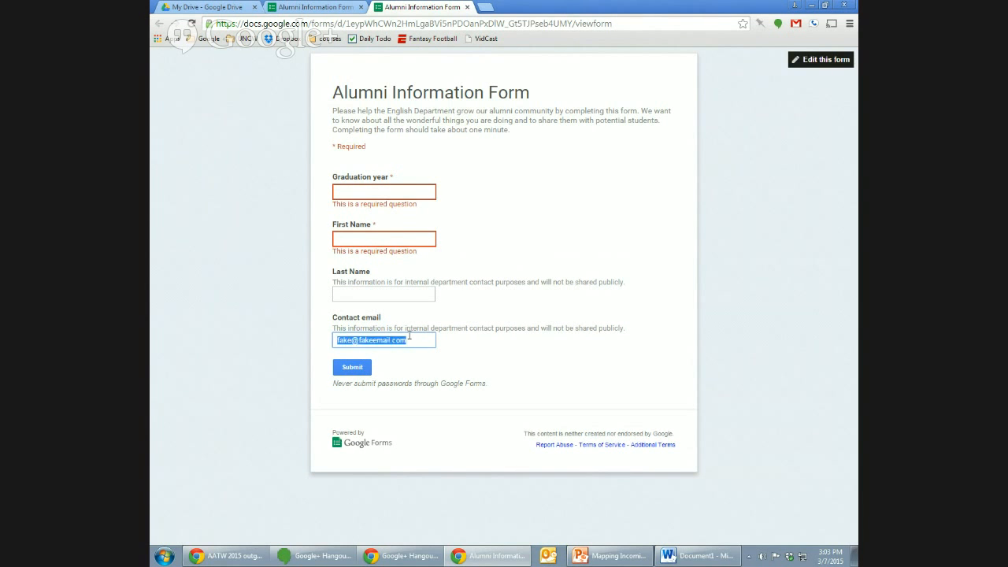
{"action": "key", "text": "BackSpace"}
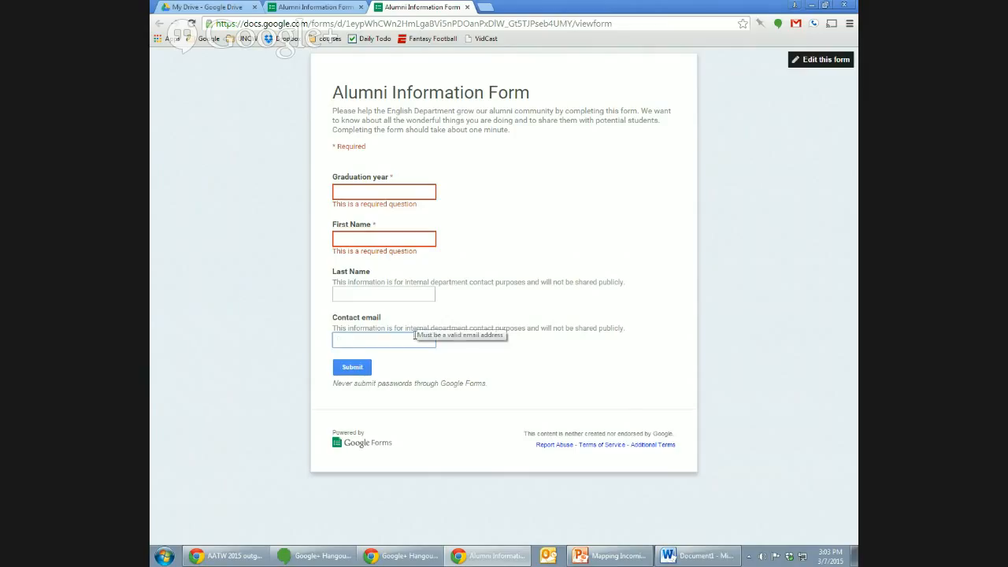
{"action": "left_click", "coordinate": [468, 7]}
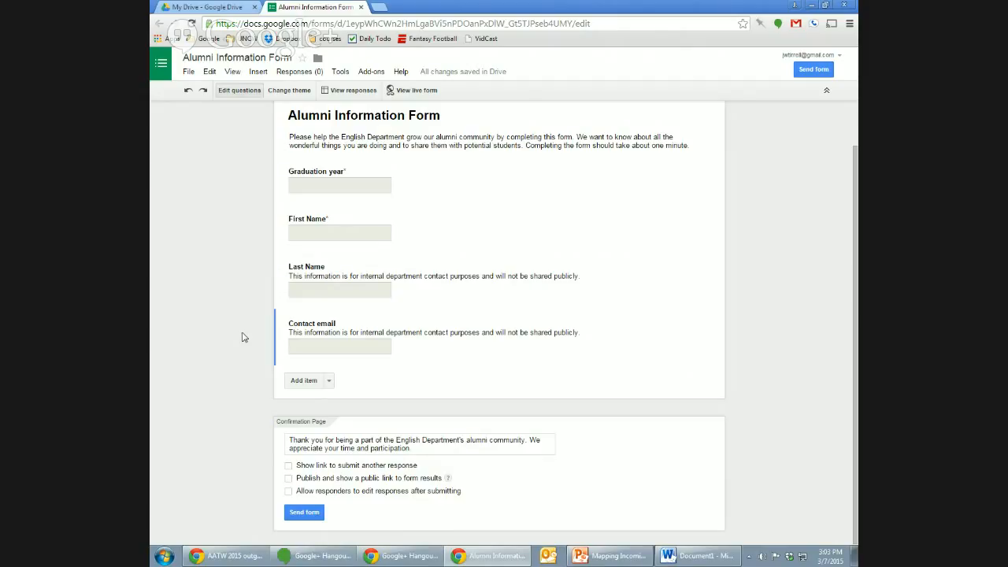
- Open the Contact email question to check its validation setting, then finish without changing it
{"action": "left_click", "coordinate": [445, 329]}
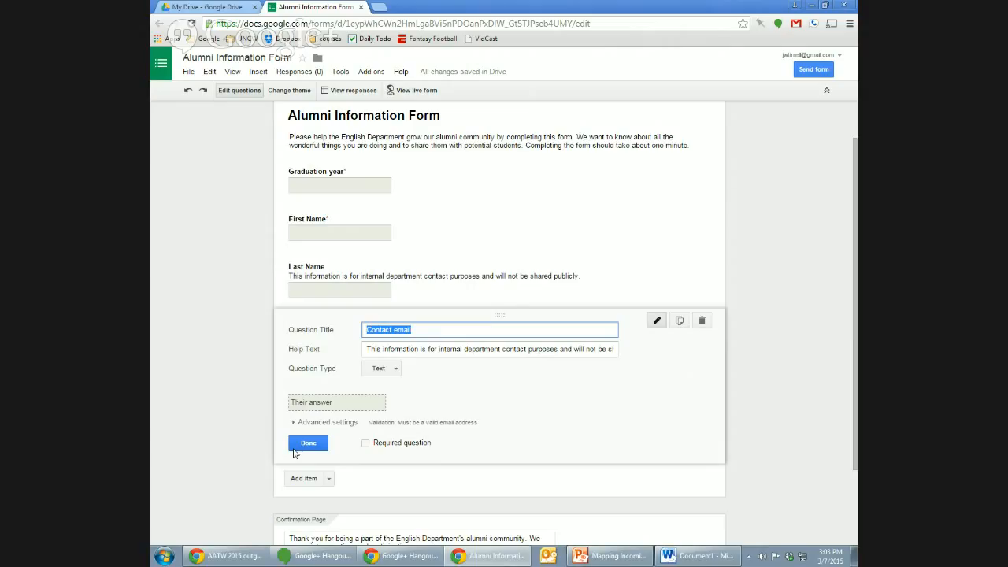
{"action": "left_click", "coordinate": [243, 401]}
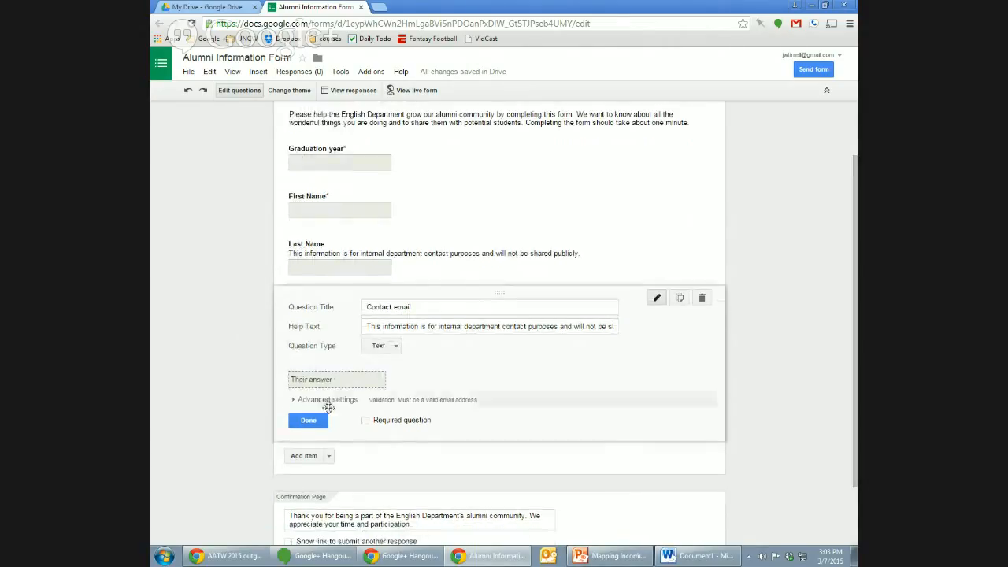
{"action": "left_click", "coordinate": [324, 415]}
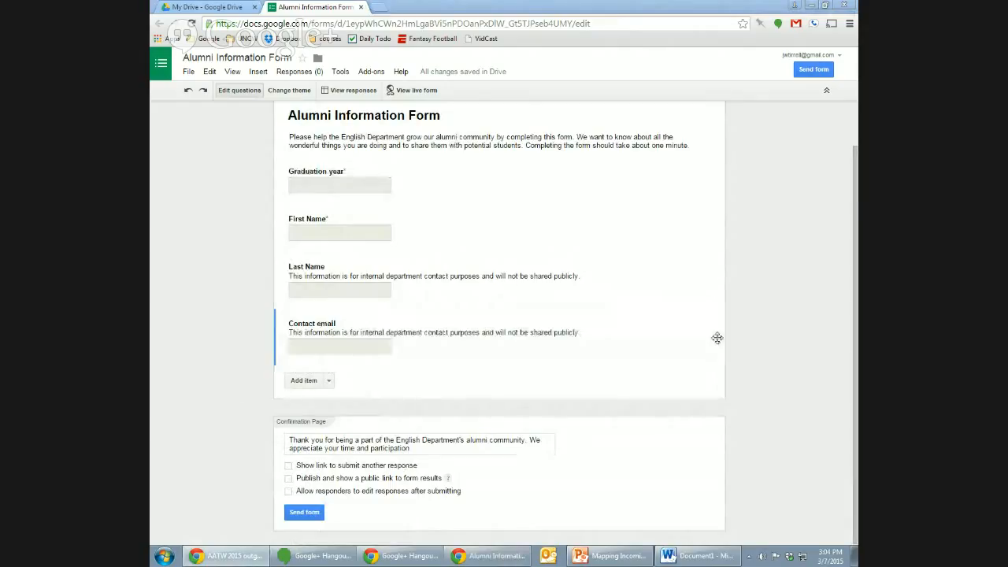
- Add a required text question titled "Location" below Contact email
{"action": "left_click", "coordinate": [329, 381]}
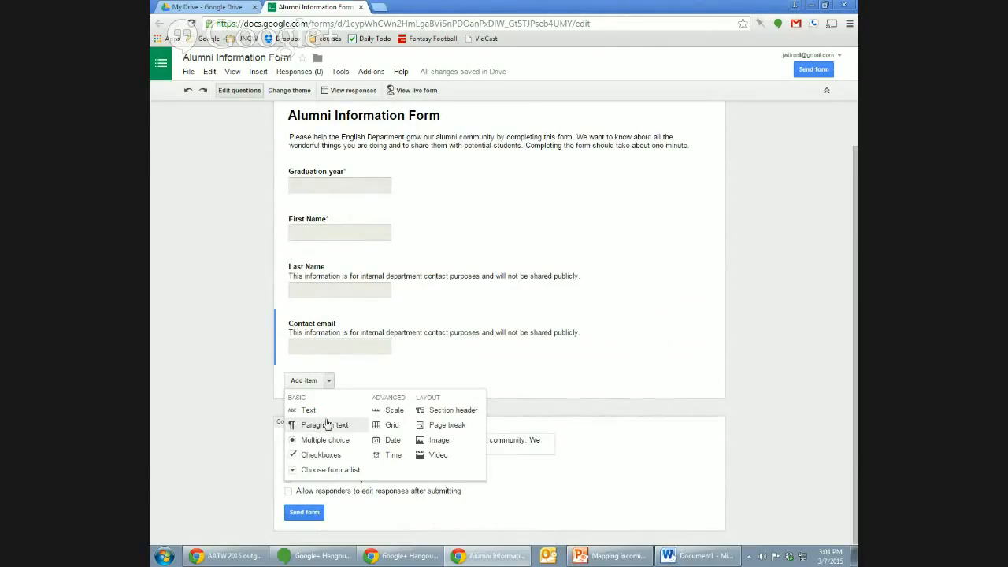
{"action": "left_click", "coordinate": [311, 410]}
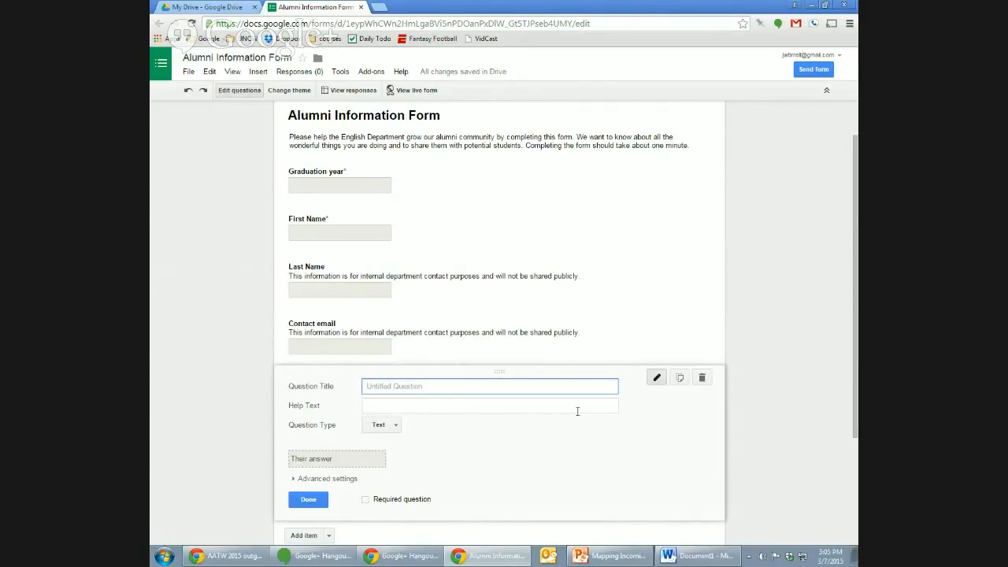
{"action": "left_click", "coordinate": [367, 500]}
{"action": "left_click", "coordinate": [463, 386]}
{"action": "type", "text": "Location"}
{"action": "key", "text": "Tab"}
- Give Location the help text "Please provide ONLY your current city and state (or city and country if international)." and finish the question
{"action": "key", "text": "alt+Tab"}
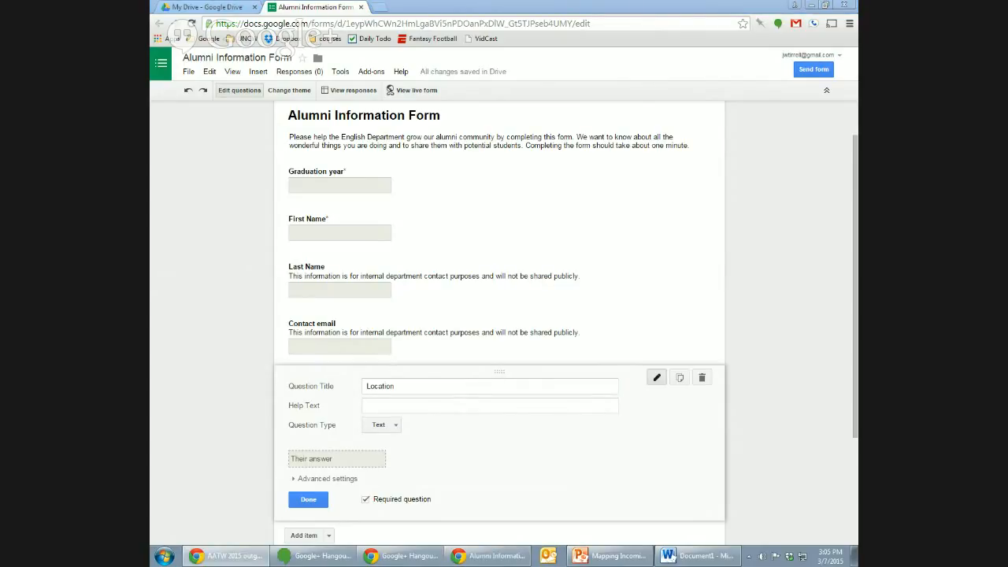
{"action": "left_click", "coordinate": [490, 410]}
{"action": "type", "text": "provide ONLY your current city and state (or city and country if international)."}
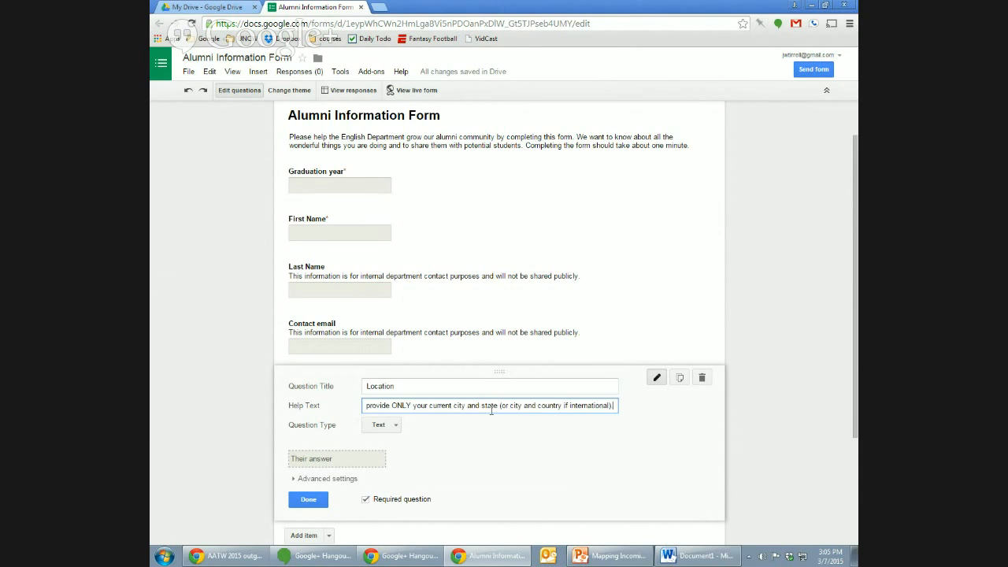
{"action": "left_click_drag", "start_coordinate": [491, 410], "coordinate": [310, 409]}
{"action": "left_click", "coordinate": [308, 499]}
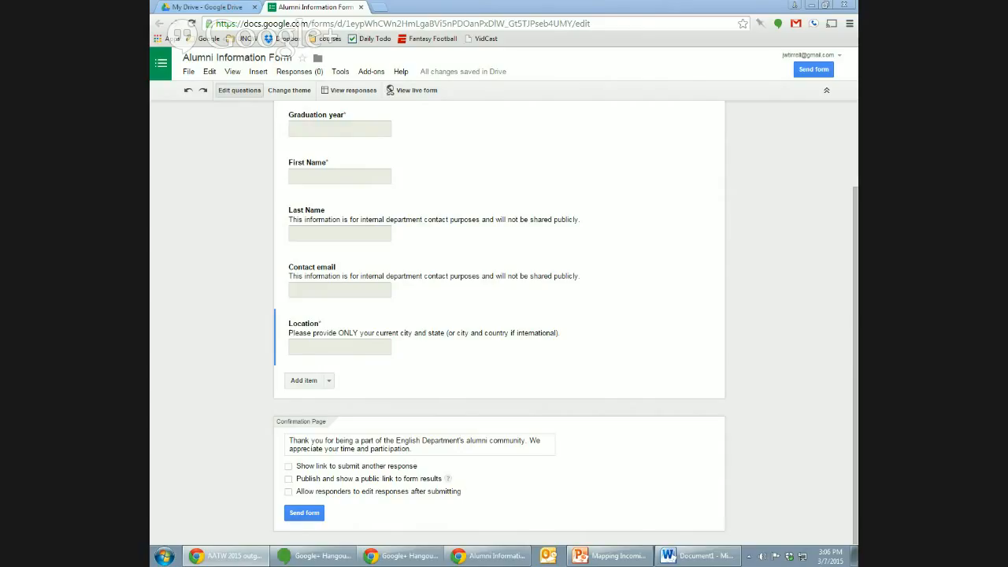
- Add a multiple-choice question titled "Are you currently primarily working or furthering your education?" below Location and finish it
{"action": "left_click", "coordinate": [329, 380]}
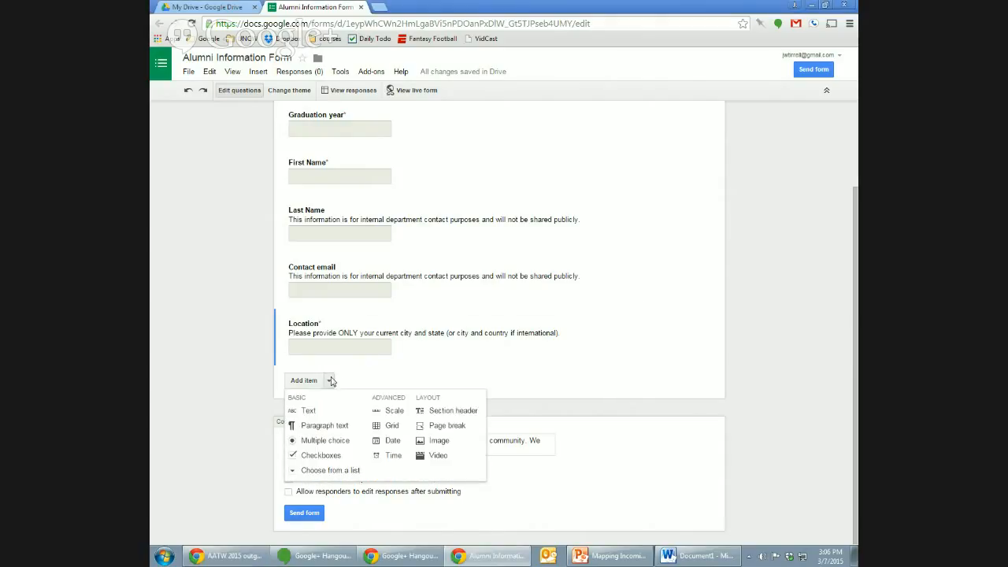
{"action": "left_click", "coordinate": [320, 445]}
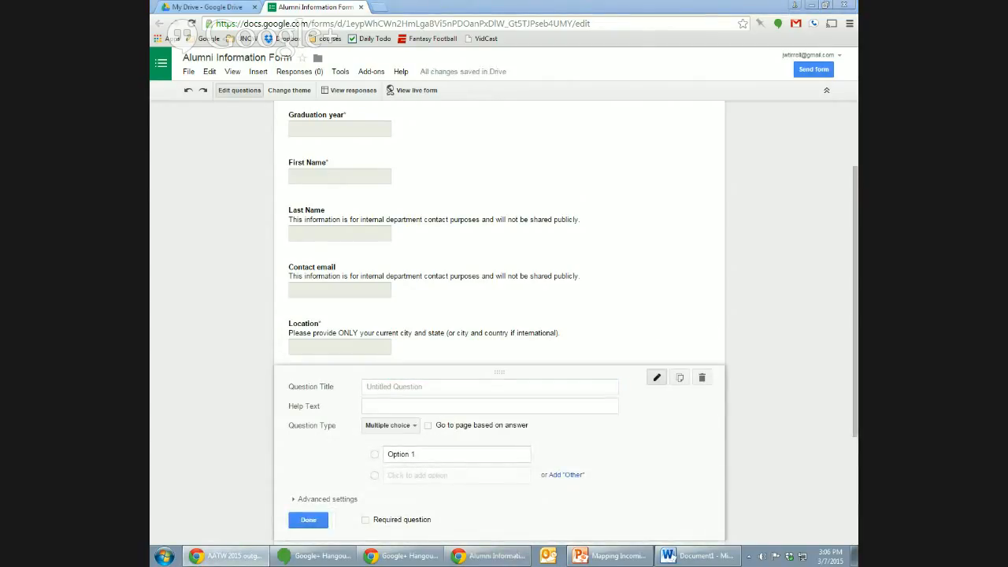
{"action": "left_click", "coordinate": [529, 387]}
{"action": "type", "text": "Are you currently primarily working or furthering your education?"}
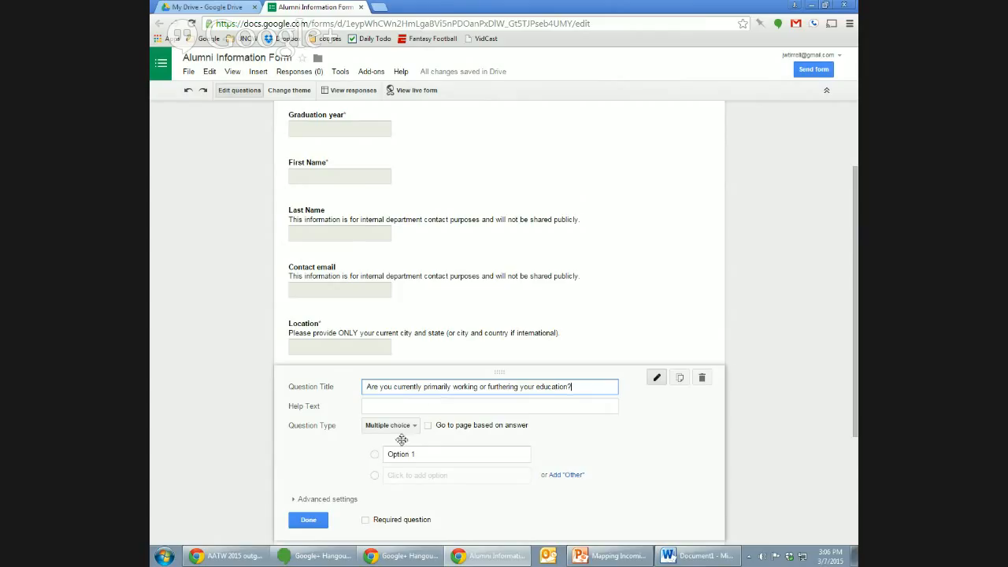
{"action": "left_click", "coordinate": [316, 522]}
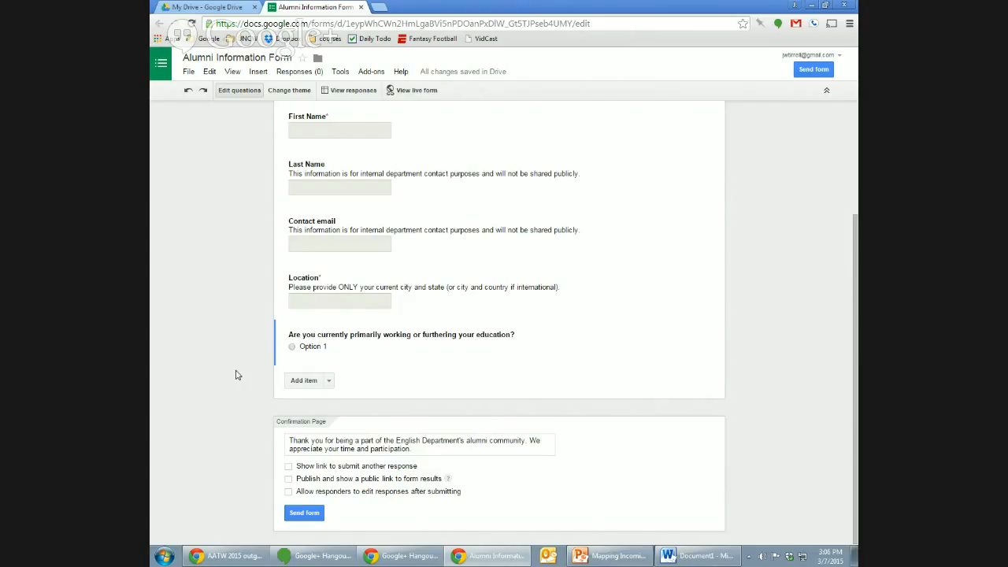
- Reopen the working-or-education question for editing and set its first answer option to "I am working"
{"action": "mouse_move", "coordinate": [556, 349]}
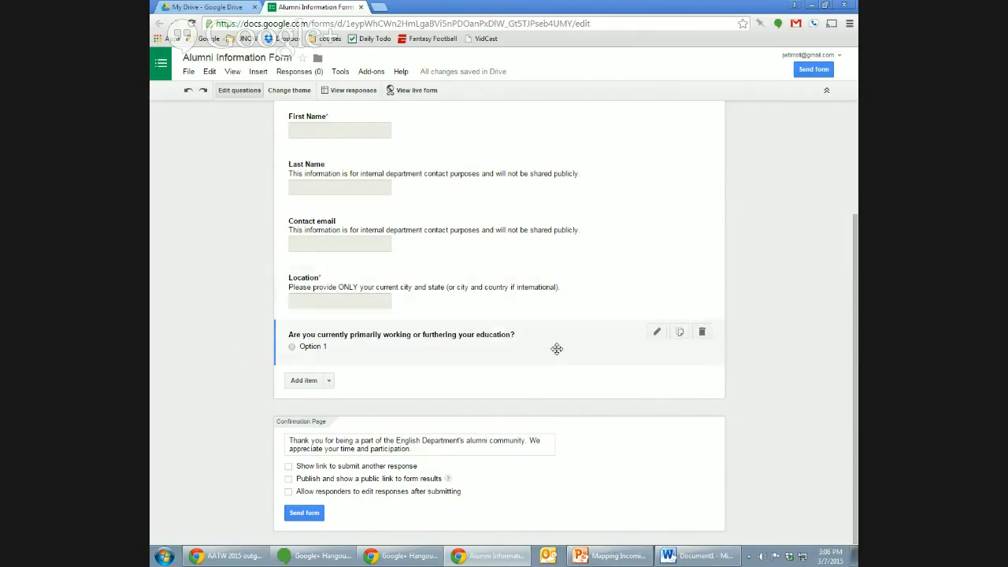
{"action": "left_click", "coordinate": [657, 334]}
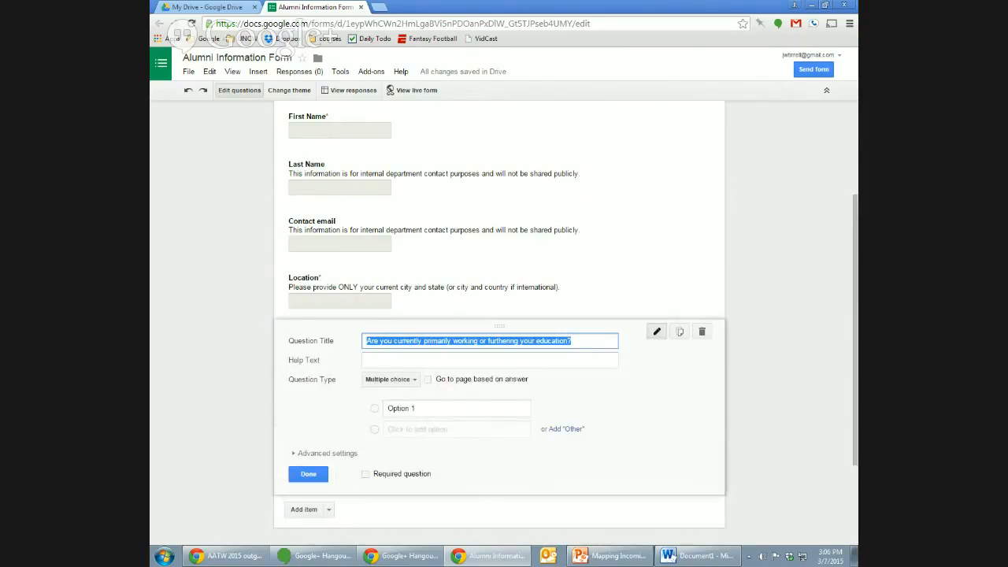
{"action": "key", "text": "alt+Tab"}
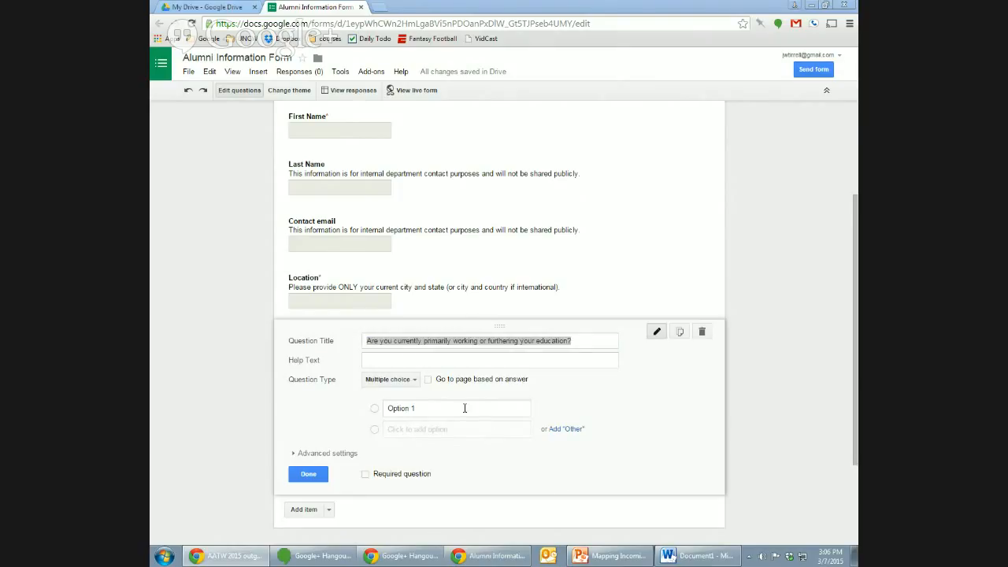
{"action": "left_click", "coordinate": [468, 408]}
{"action": "type", "text": "I am working"}
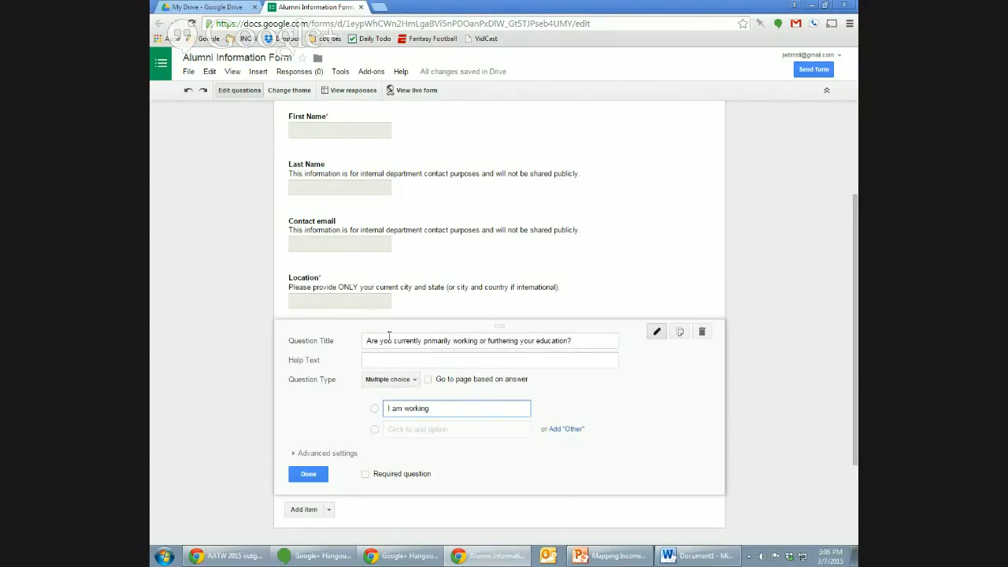
- Add the answer options "I am furthering my education" and "No response" to the working-or-education question
{"action": "key", "text": "alt+Tab"}
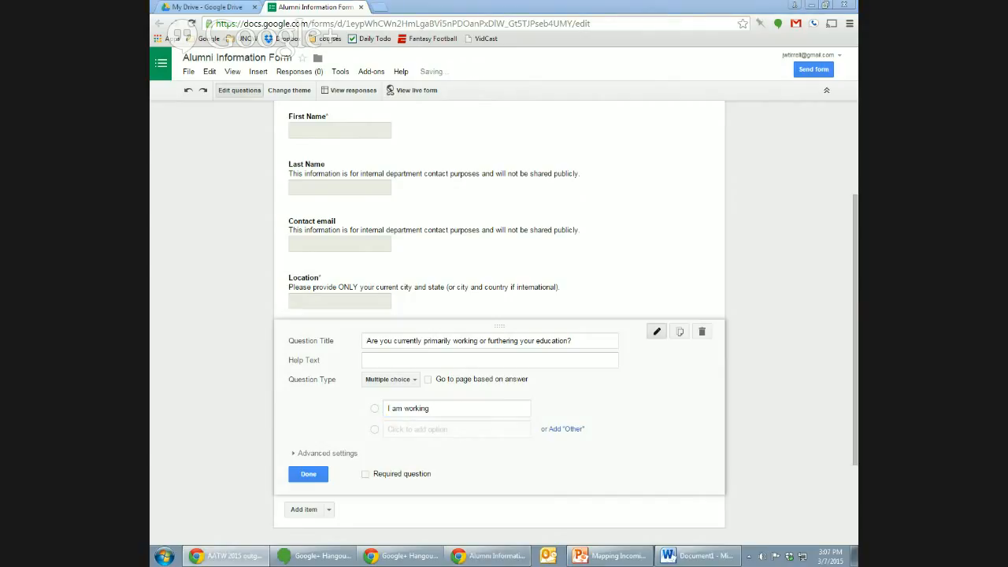
{"action": "left_click", "coordinate": [436, 429]}
{"action": "type", "text": "I am furthering my education"}
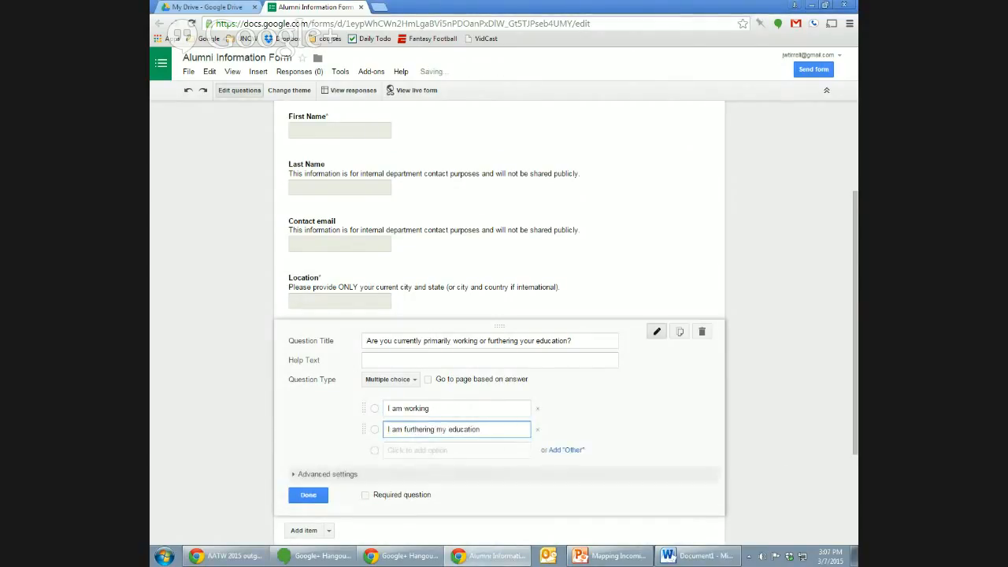
{"action": "key", "text": "alt+Tab"}
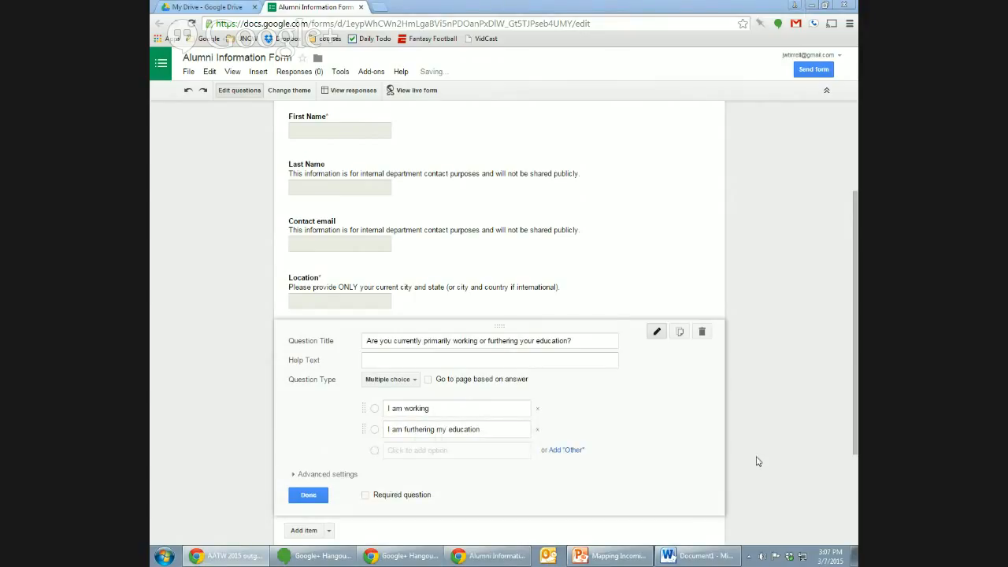
{"action": "left_click", "coordinate": [471, 450]}
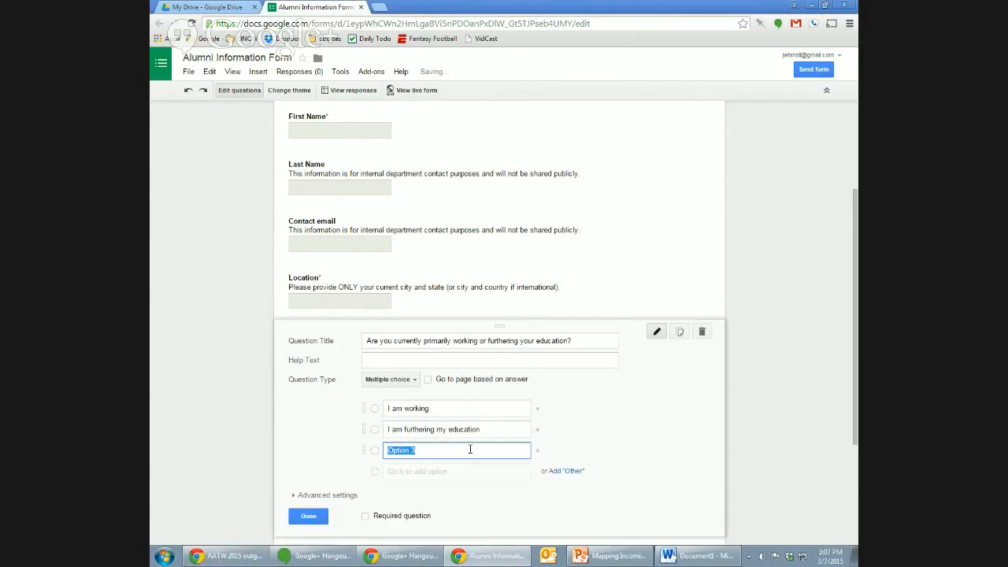
{"action": "type", "text": "No response"}
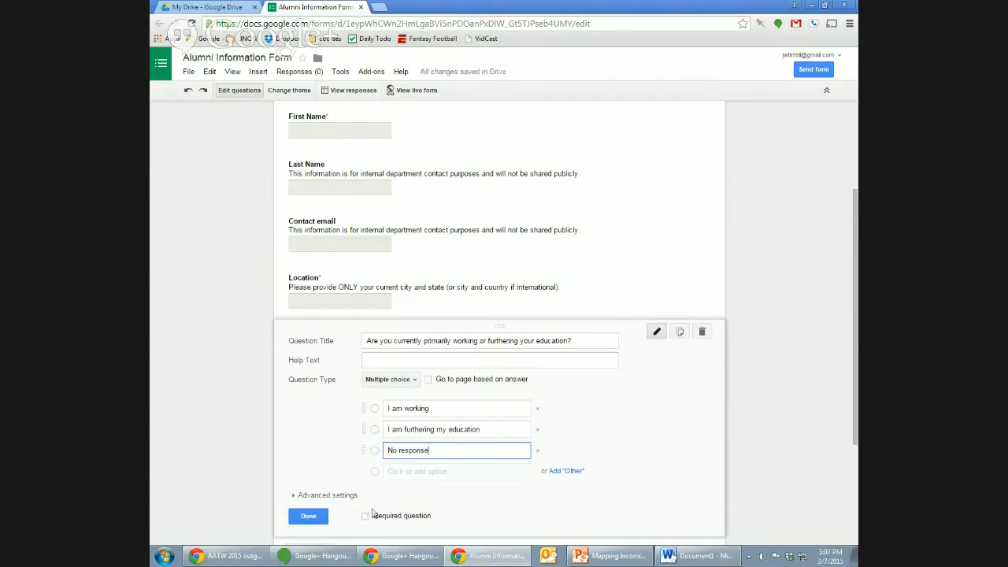
- Make the working-or-education question required and finish editing it
{"action": "left_click", "coordinate": [367, 517]}
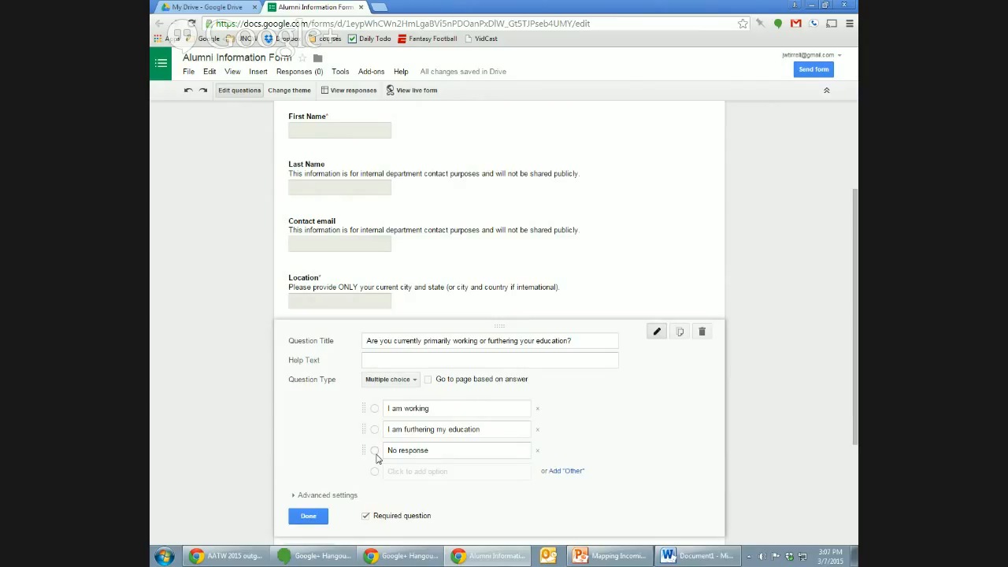
{"action": "left_click_drag", "start_coordinate": [857, 413], "coordinate": [850, 448]}
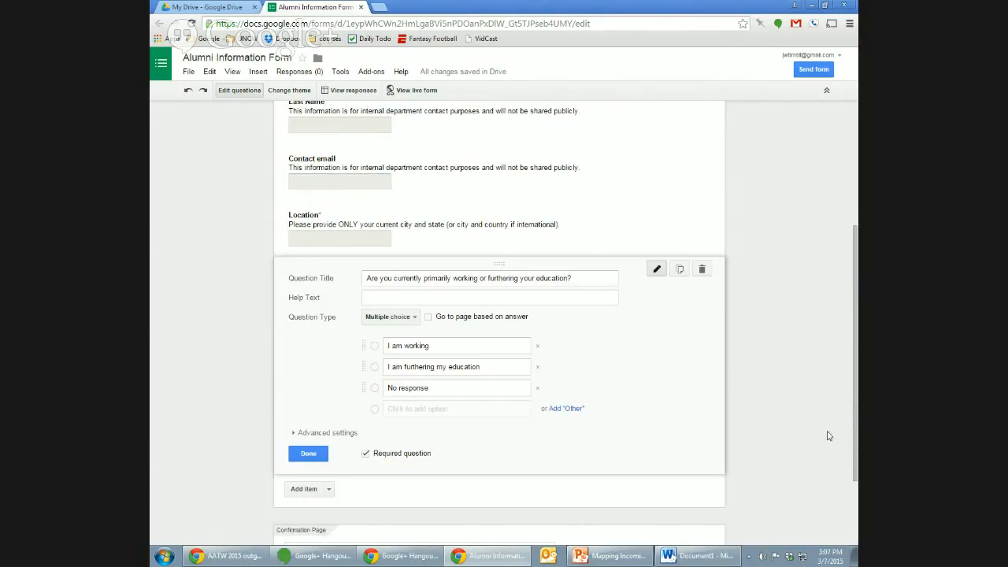
{"action": "left_click", "coordinate": [307, 455]}
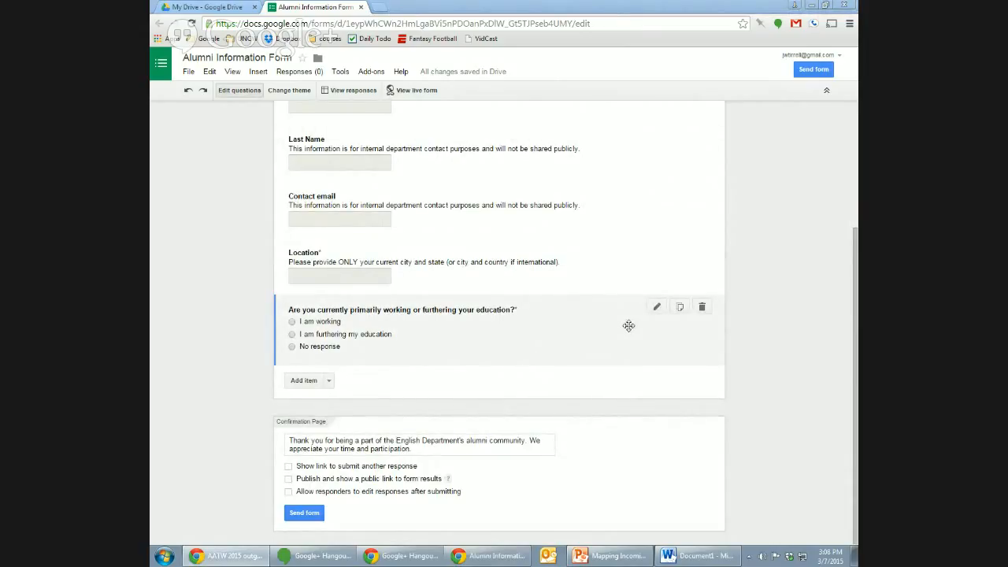
- Reopen the working-or-education question, turn on going to a page based on the answer, and check the destinations offered for "I am working"
{"action": "left_click", "coordinate": [657, 306]}
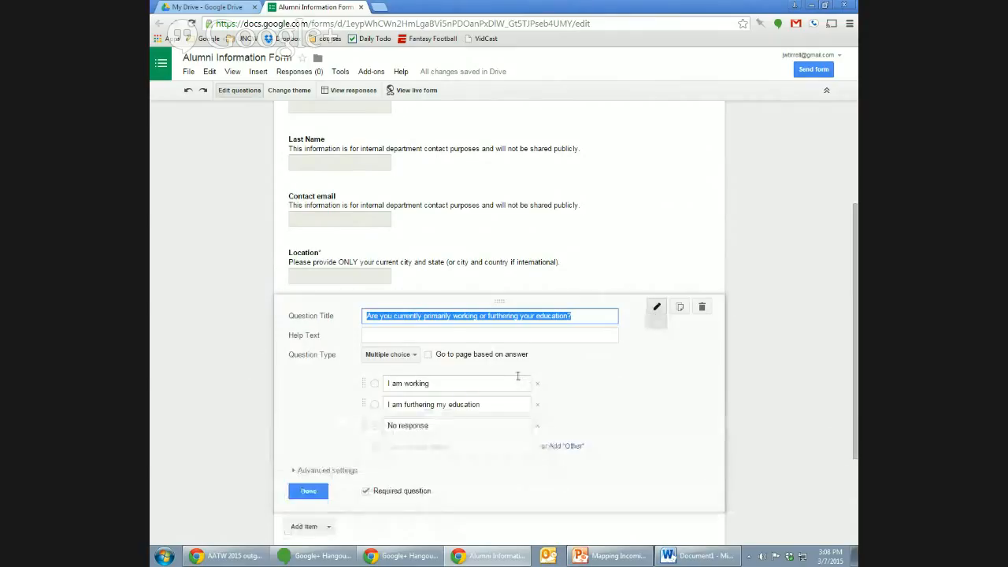
{"action": "left_click", "coordinate": [427, 358]}
{"action": "scroll", "coordinate": [709, 370], "scroll_direction": "down", "scroll_amount": 1}
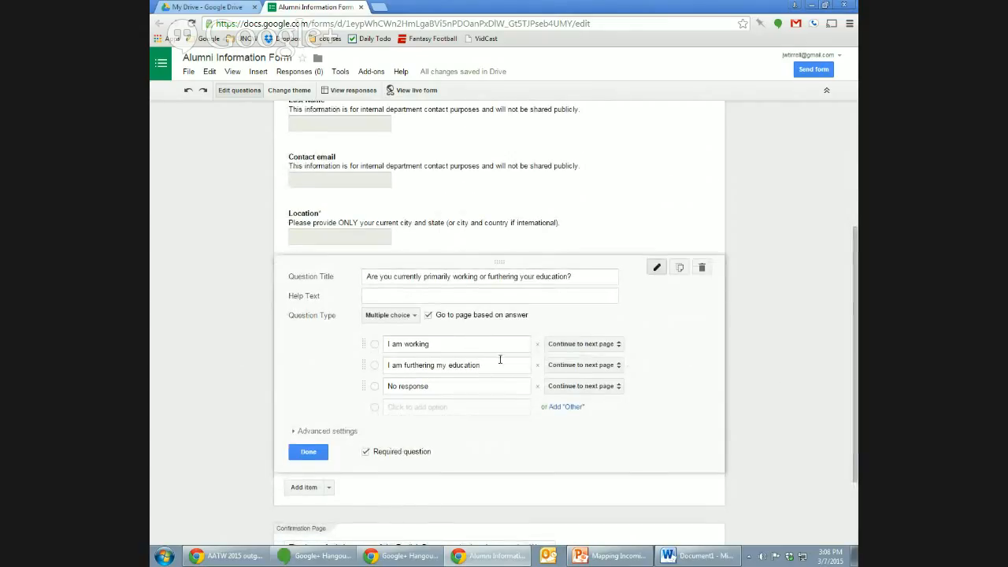
{"action": "left_click", "coordinate": [583, 343]}
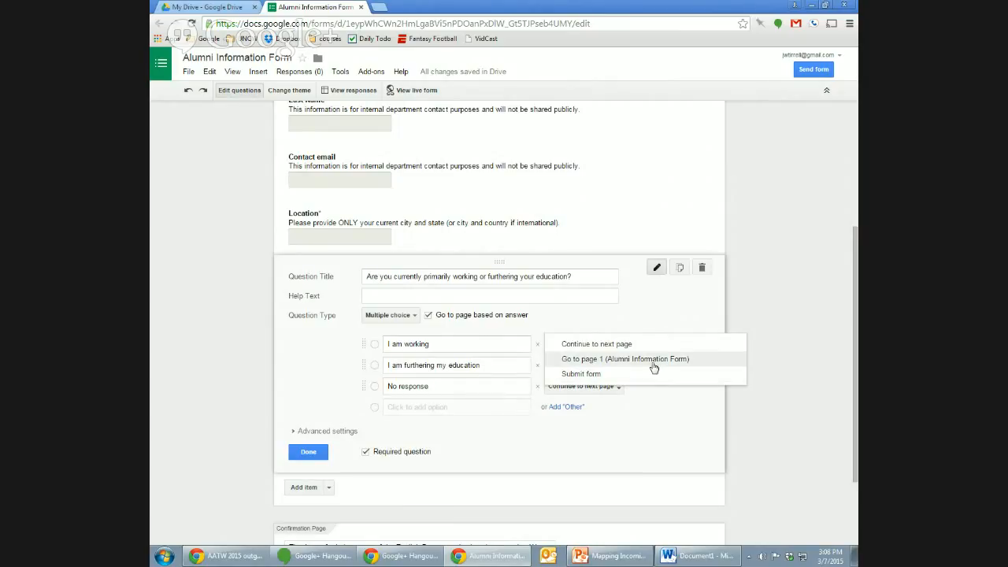
{"action": "left_click", "coordinate": [775, 356]}
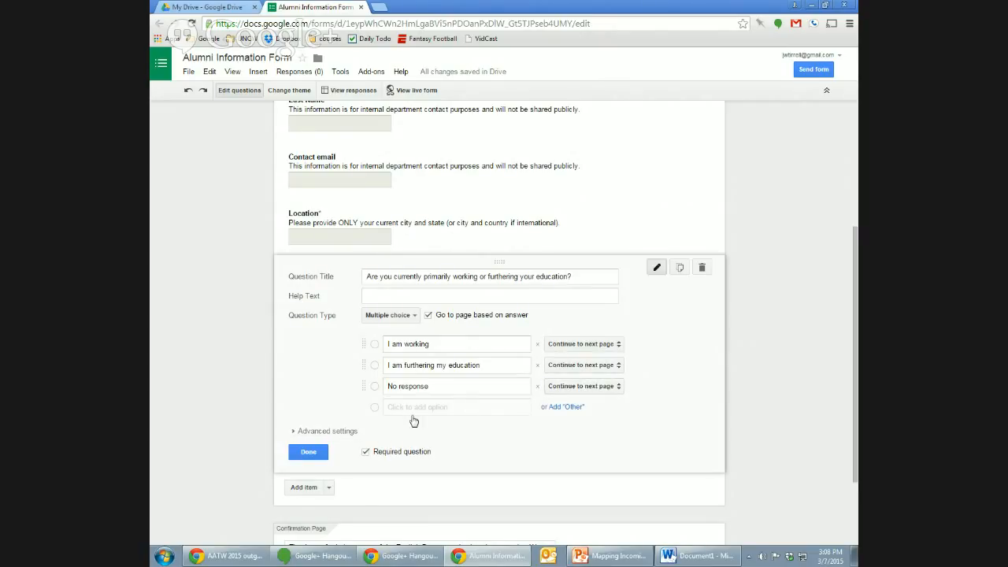
- Insert a page break below the working-or-education question, title the new page "I am Working" and finish it
{"action": "scroll", "coordinate": [855, 371], "scroll_direction": "down", "scroll_amount": 1}
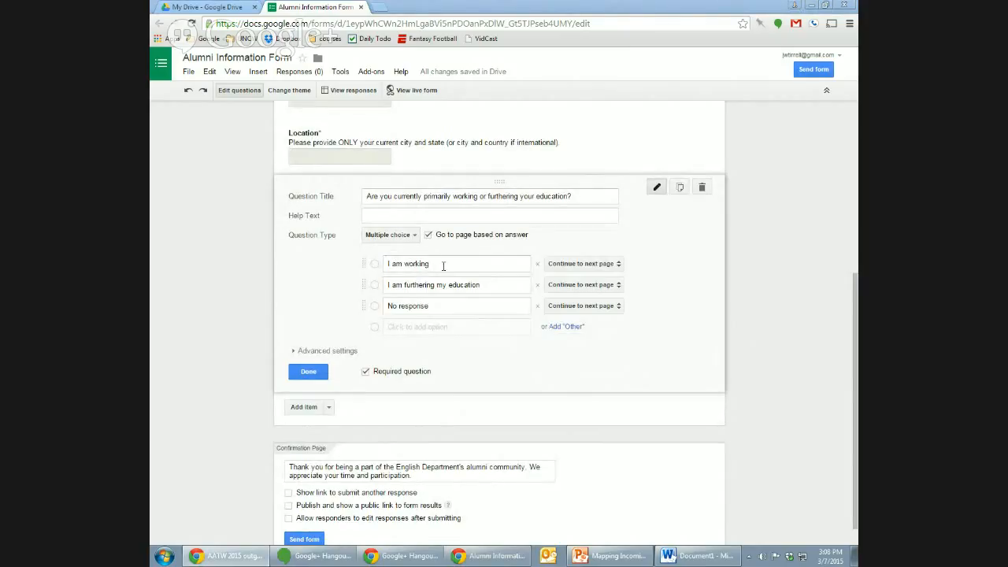
{"action": "left_click", "coordinate": [330, 408]}
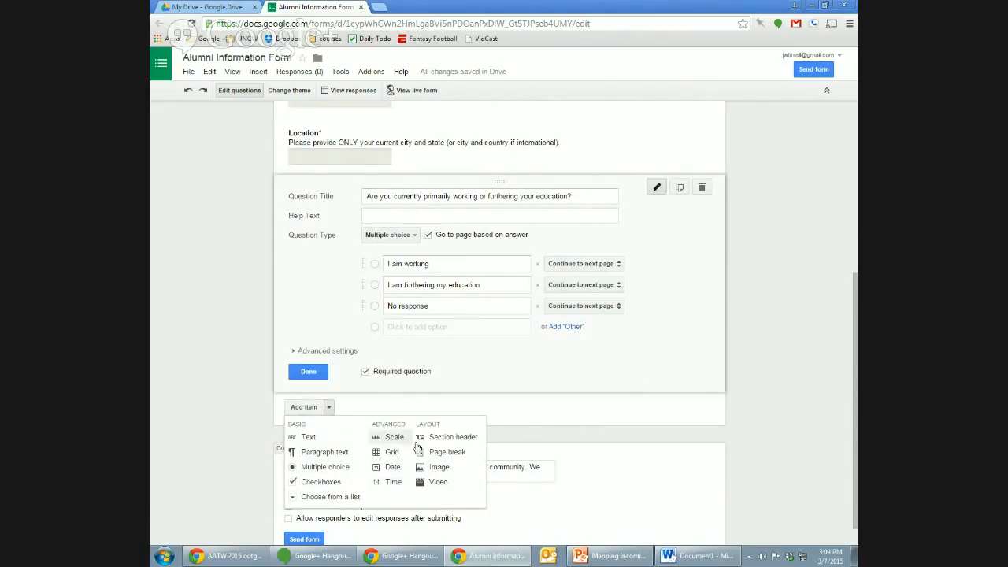
{"action": "left_click", "coordinate": [470, 454]}
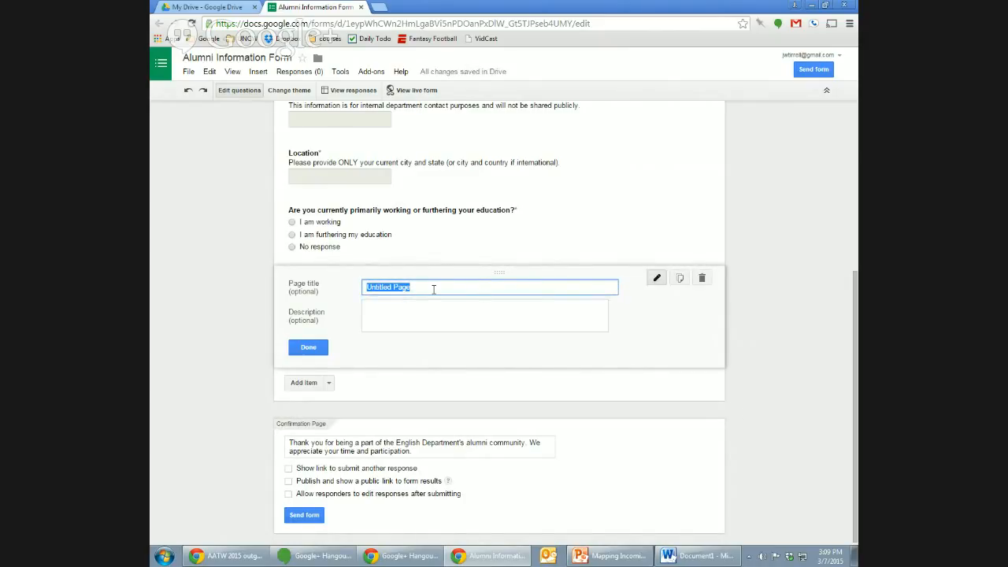
{"action": "type", "text": "I am Working"}
{"action": "left_click", "coordinate": [438, 322]}
{"action": "left_click", "coordinate": [310, 347]}
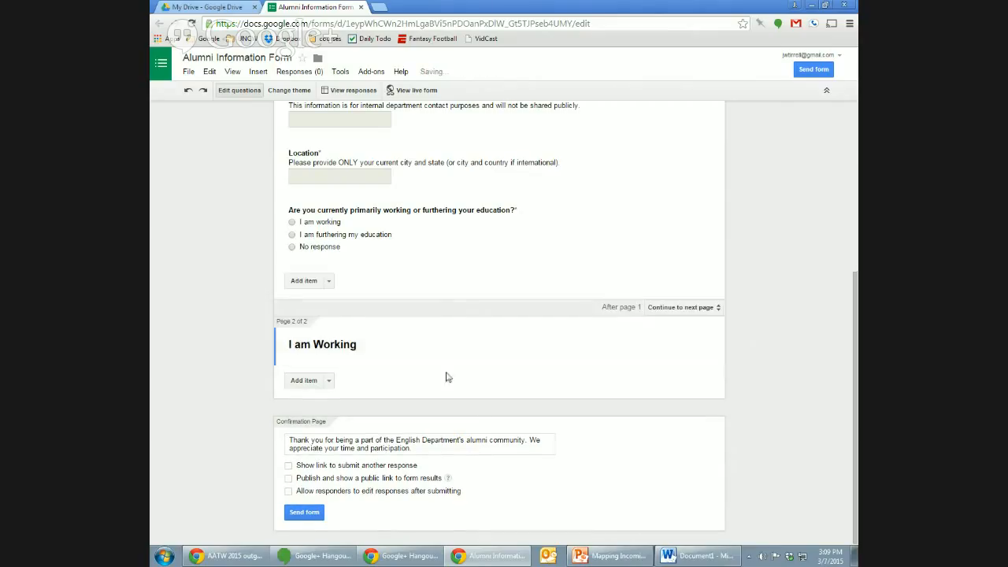
- View the live form to check how its first page leads on to the next, and close the preview
{"action": "left_click", "coordinate": [426, 90]}
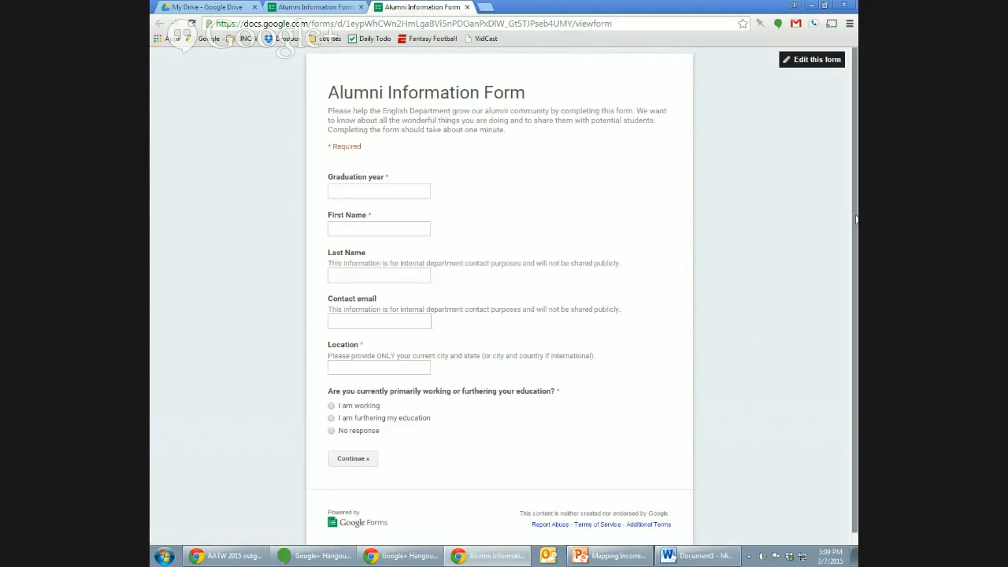
{"action": "scroll", "coordinate": [847, 276], "scroll_direction": "down", "scroll_amount": 1}
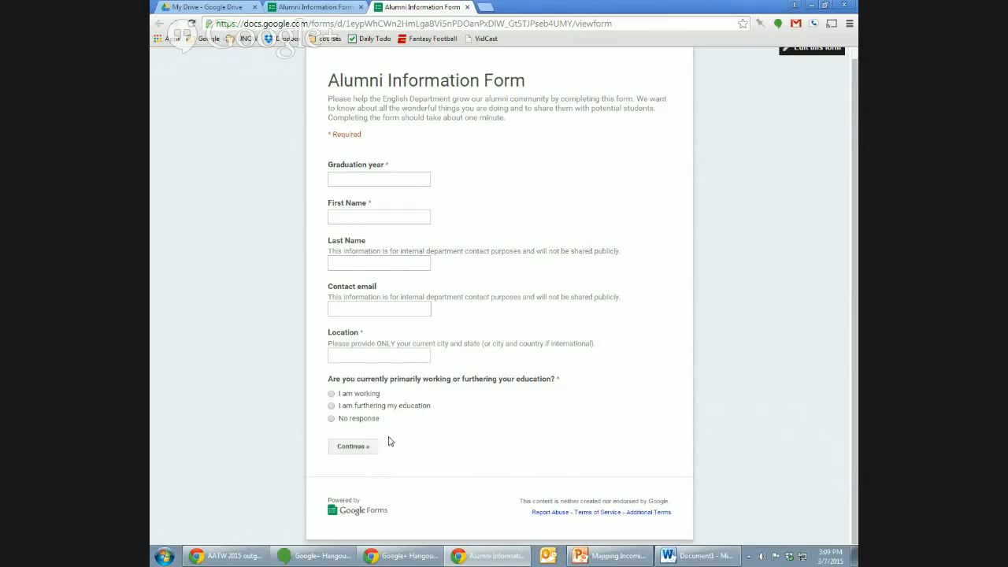
{"action": "left_click", "coordinate": [467, 7]}
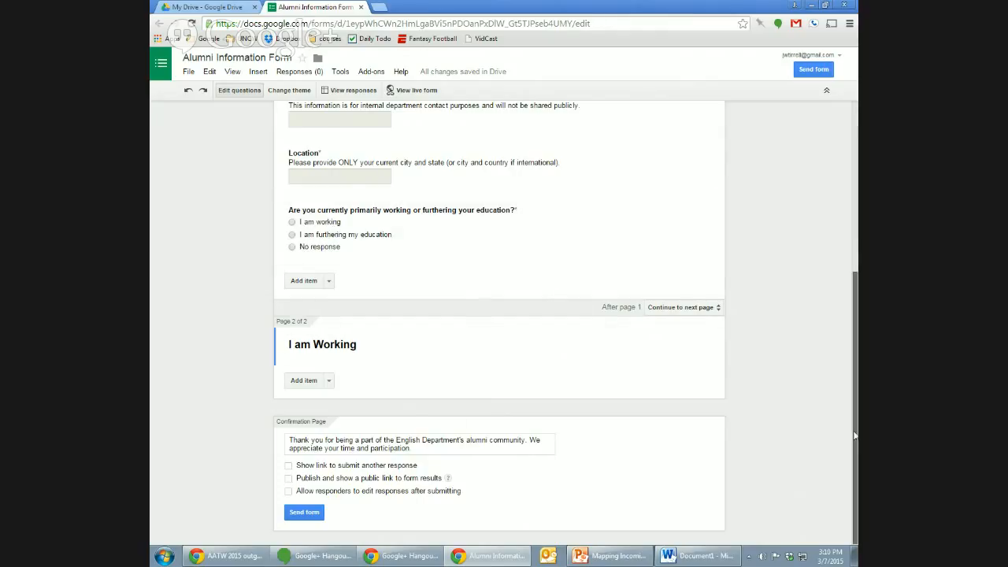
- Add a text question titled "Please tell us the name of your employer." to the "I am Working" page and finish it
{"action": "left_click", "coordinate": [330, 381]}
{"action": "left_click", "coordinate": [317, 411]}
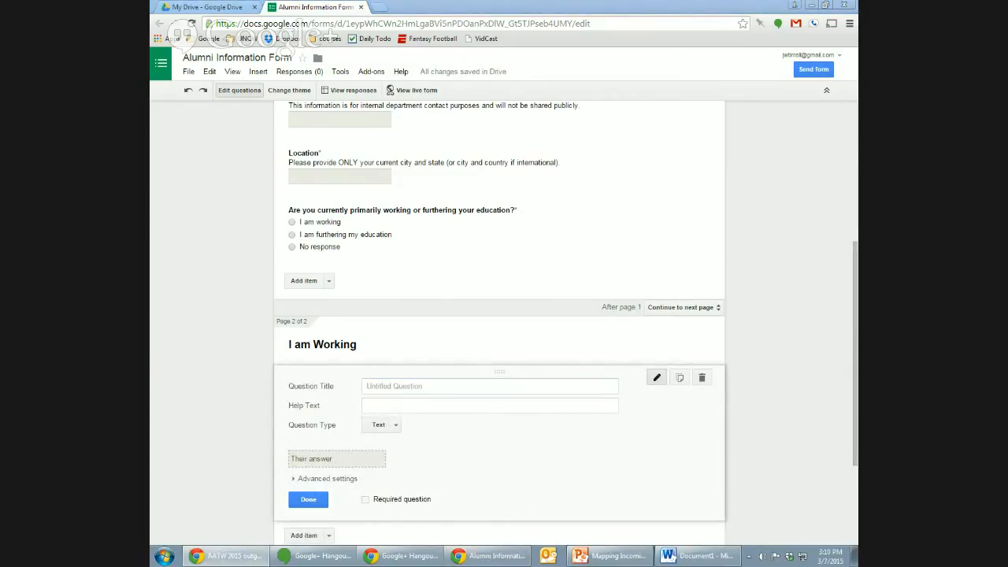
{"action": "left_click", "coordinate": [504, 386]}
{"action": "type", "text": "Please tell us the name of your employer."}
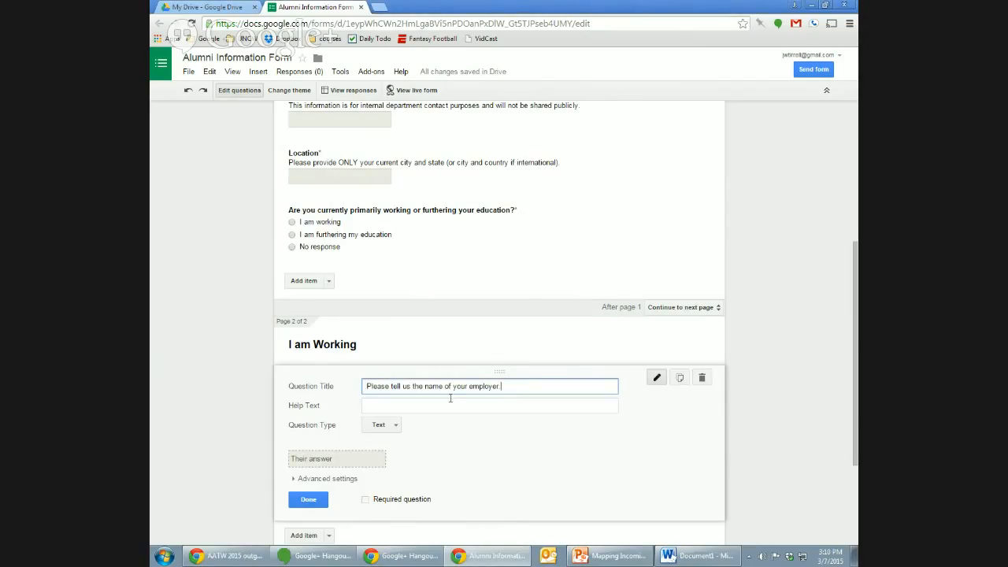
{"action": "left_click", "coordinate": [308, 499]}
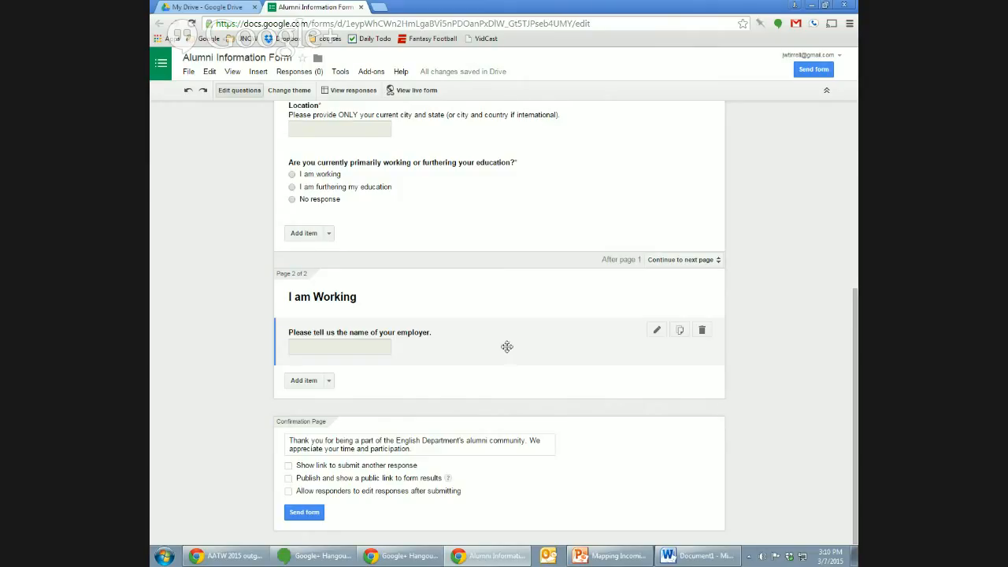
- Add another question below the employer name question and set its type to multiple choice
{"action": "left_click", "coordinate": [329, 386]}
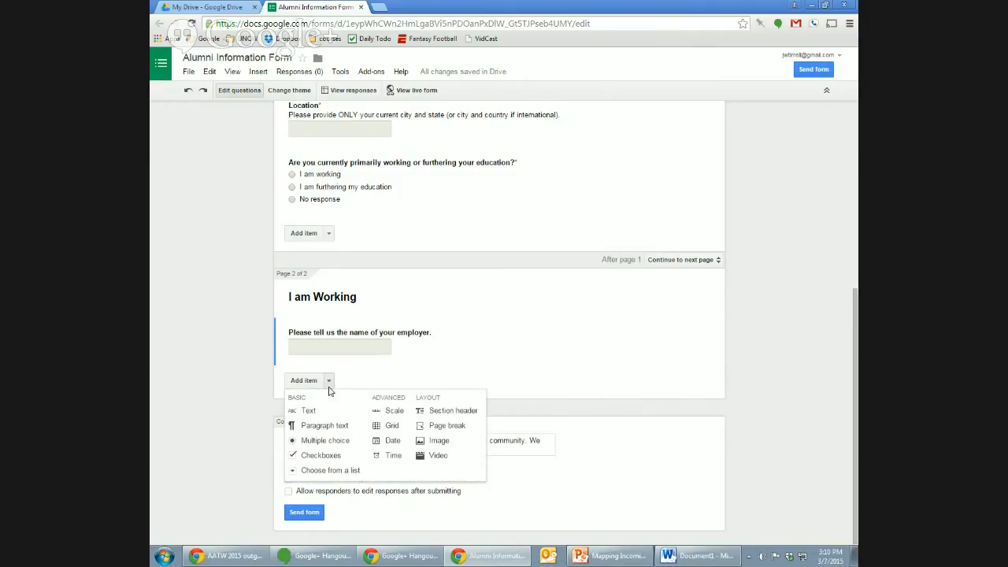
{"action": "left_click", "coordinate": [336, 461]}
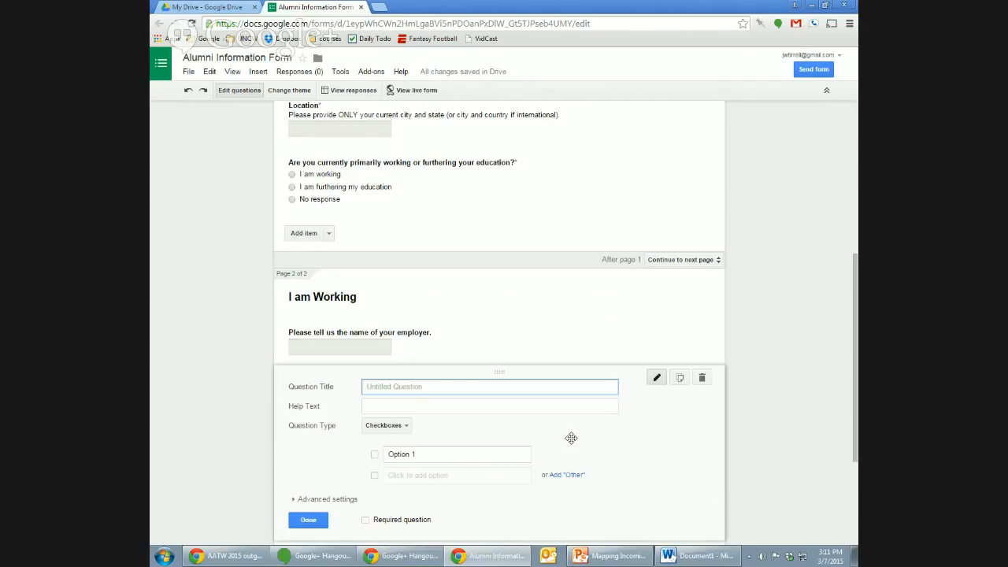
{"action": "left_click_drag", "start_coordinate": [854, 397], "coordinate": [853, 447]}
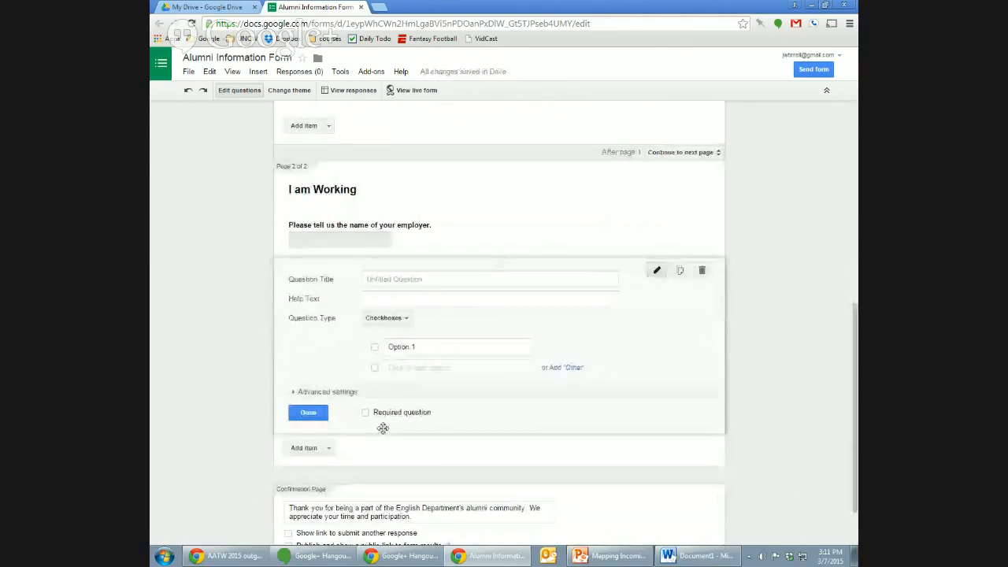
{"action": "left_click", "coordinate": [393, 319]}
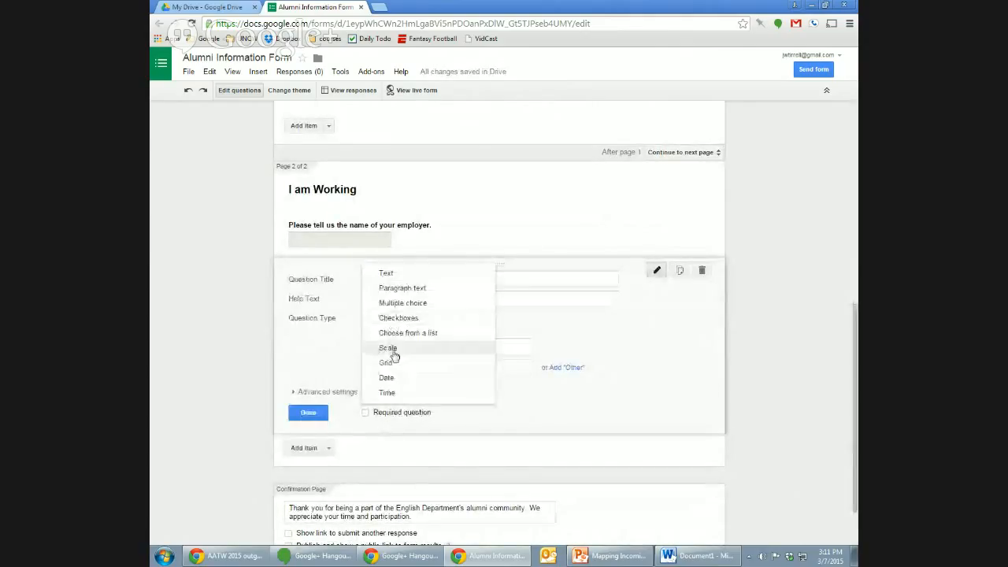
{"action": "left_click", "coordinate": [400, 335]}
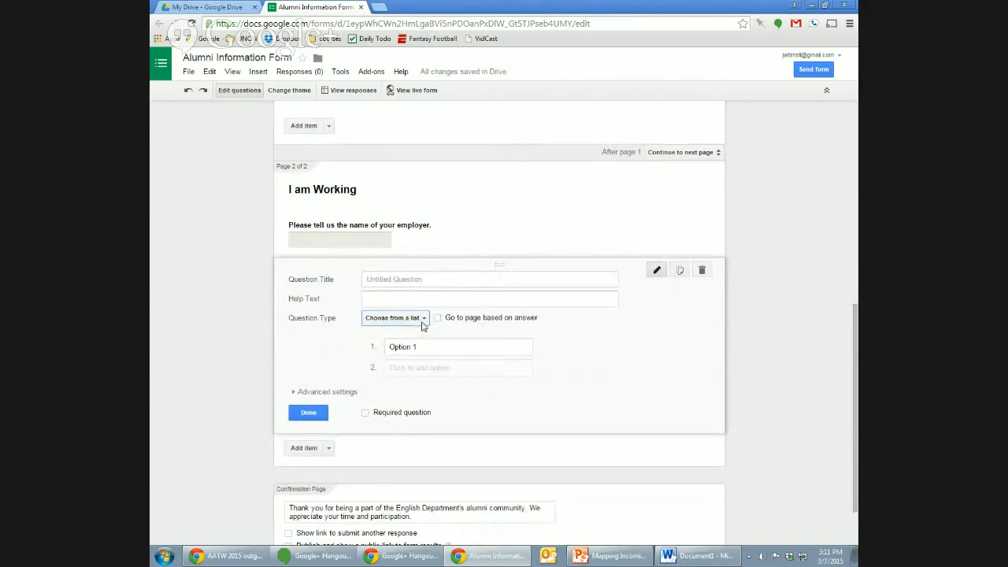
{"action": "left_click", "coordinate": [419, 319]}
{"action": "left_click", "coordinate": [583, 329]}
{"action": "left_click", "coordinate": [422, 318]}
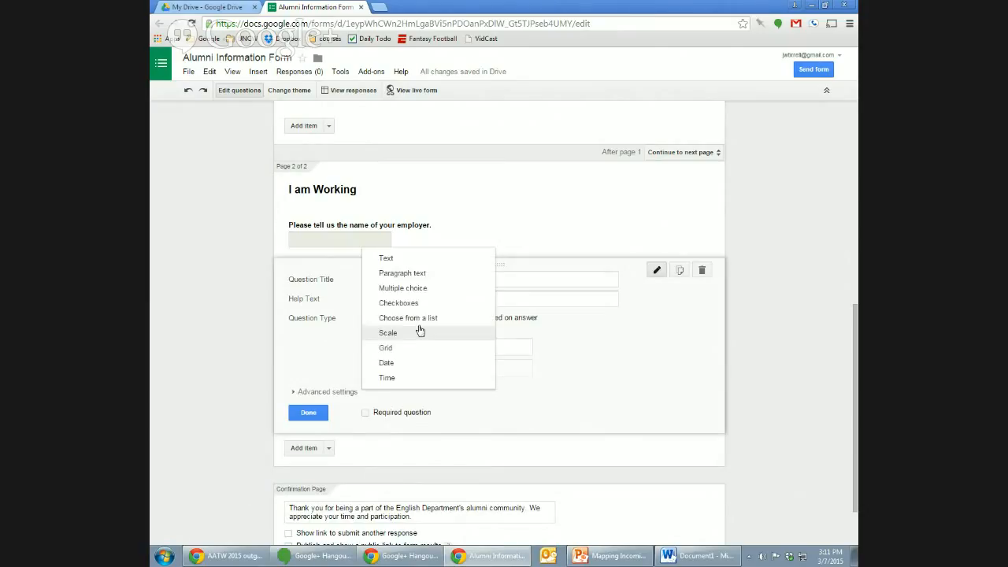
{"action": "left_click", "coordinate": [428, 288]}
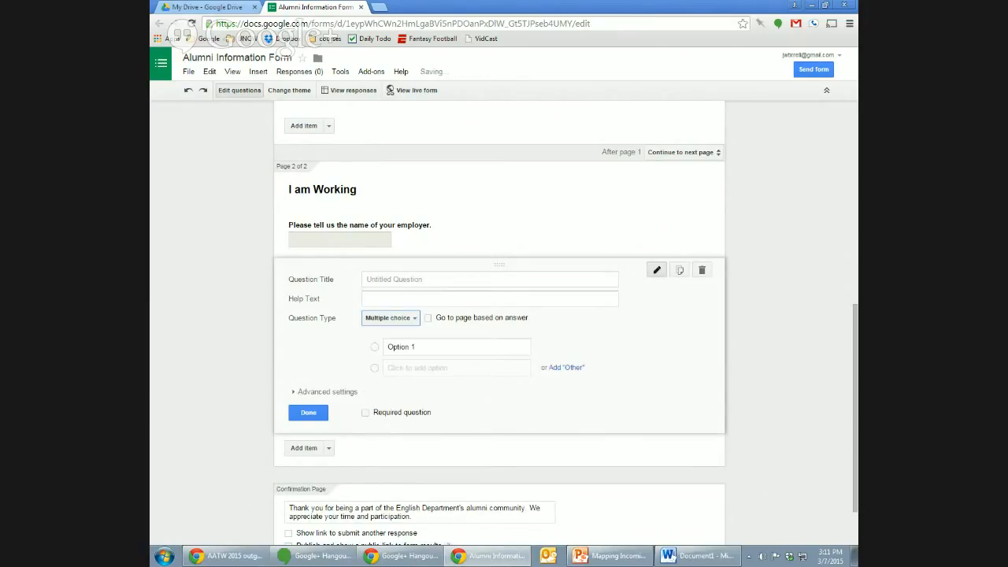
- Title the new multiple-choice question "Industry", give it the help text "In what field is your employer?" and finish it
{"action": "left_click", "coordinate": [457, 282]}
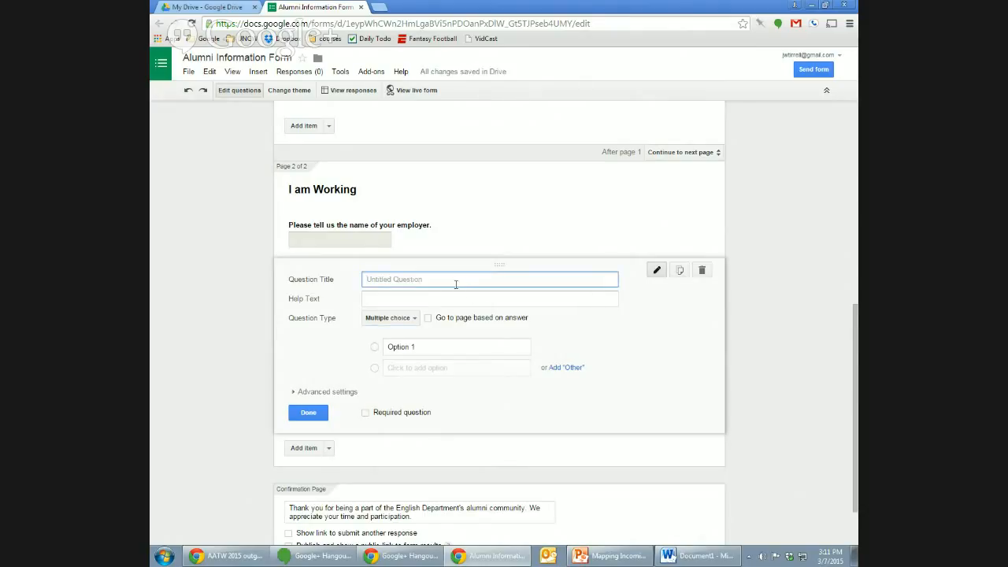
{"action": "type", "text": "Industry"}
{"action": "left_click", "coordinate": [523, 300]}
{"action": "left_click", "coordinate": [523, 300]}
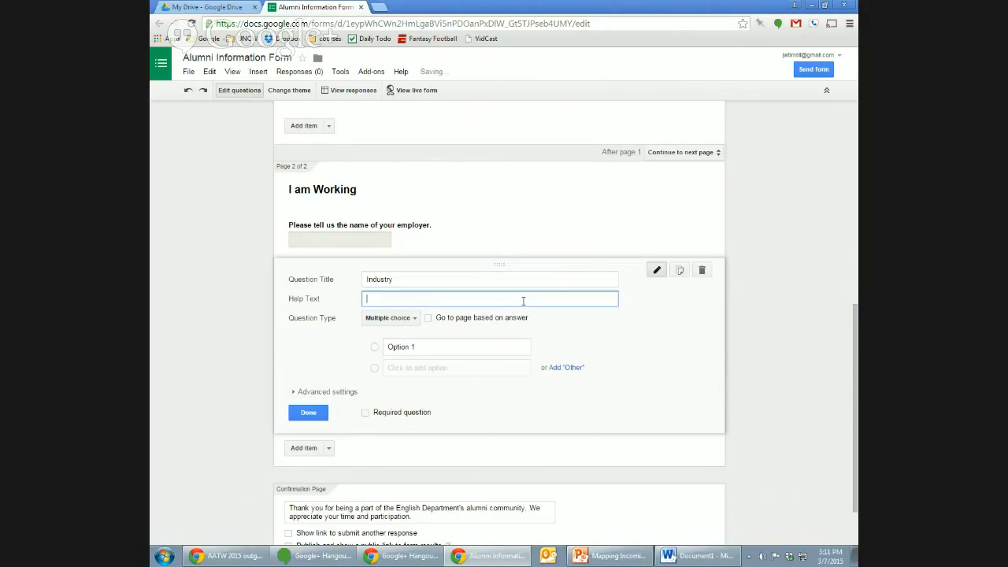
{"action": "type", "text": "What field is"}
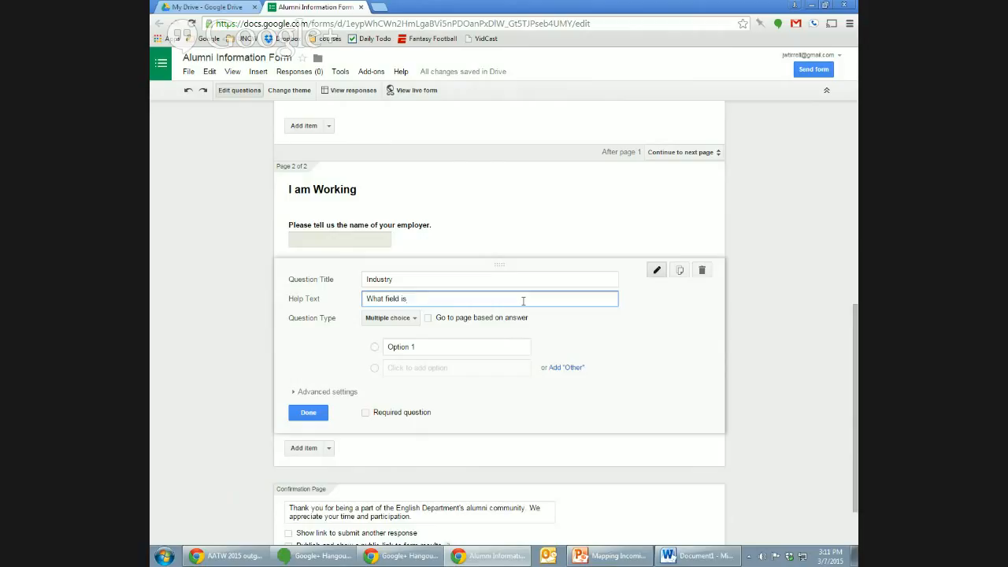
{"action": "type", "text": " you"}
{"action": "type", "text": "r eployer in"}
{"action": "key", "text": "BackSpace"}
{"action": "key", "text": "BackSpace"}
{"action": "key", "text": "BackSpace"}
{"action": "key", "text": "BackSpace"}
{"action": "key", "text": "BackSpace"}
{"action": "key", "text": "BackSpace"}
{"action": "key", "text": "BackSpace"}
{"action": "key", "text": "BackSpace"}
{"action": "key", "text": "BackSpace"}
{"action": "type", "text": "mployer in"}
{"action": "key", "text": "BackSpace"}
{"action": "type", "text": "In w"}
{"action": "key", "text": "shift+Right"}
{"action": "key", "text": "shift+Right"}
{"action": "key", "text": "shift+Right"}
{"action": "type", "text": "?"}
{"action": "left_click", "coordinate": [308, 412]}
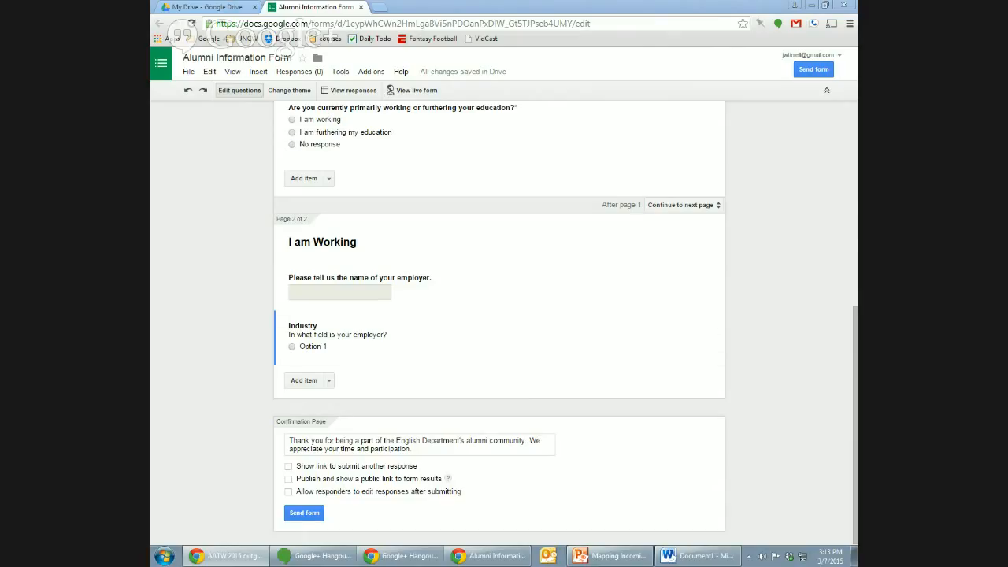
- Reopen the Industry question and set its first two options to "Arts and entertainment" and "Business and marketing"
{"action": "left_click", "coordinate": [657, 322]}
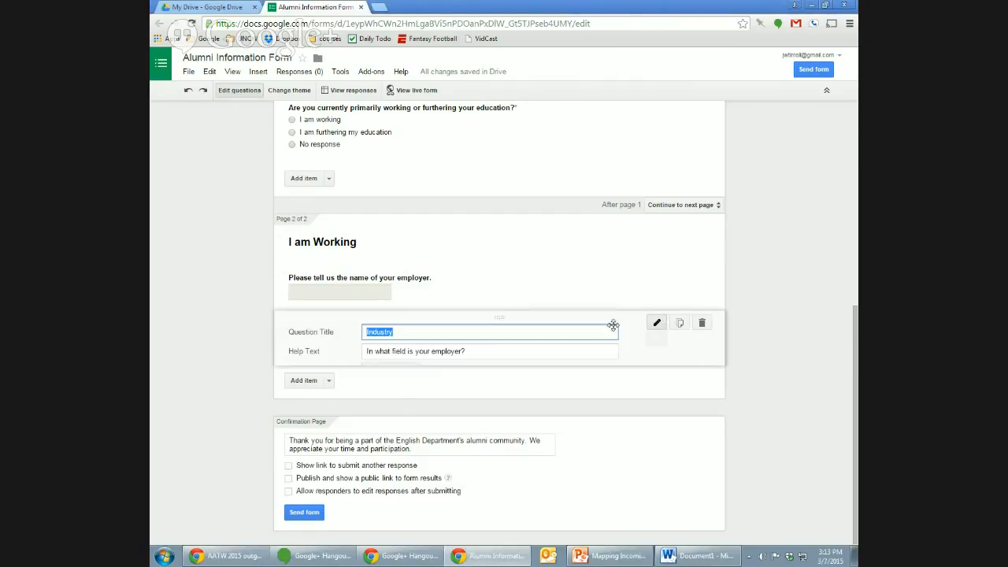
{"action": "left_click", "coordinate": [562, 351]}
{"action": "triple_click", "coordinate": [503, 351]}
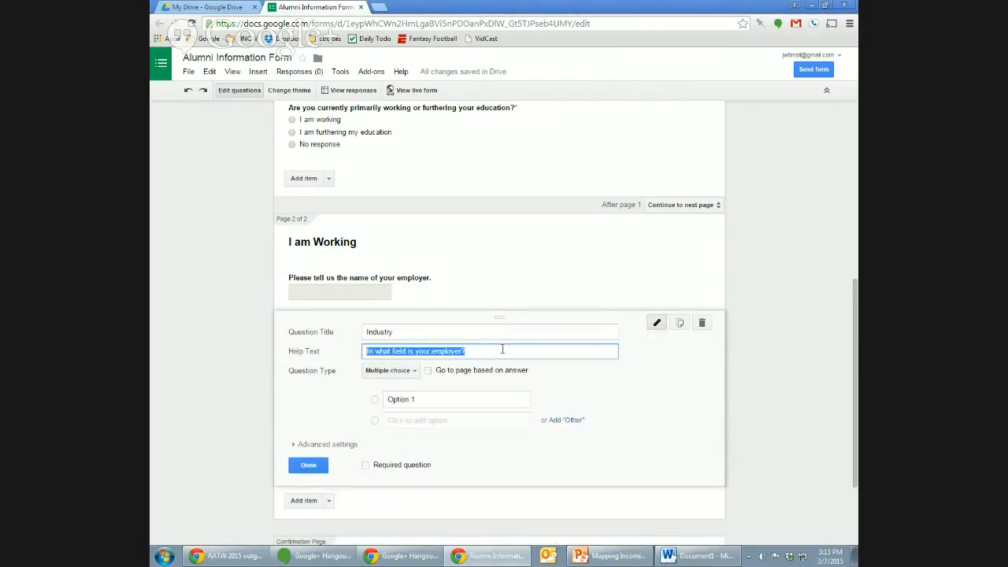
{"action": "left_click", "coordinate": [448, 399]}
{"action": "type", "text": "Arts and entertainment"}
{"action": "left_click", "coordinate": [462, 423]}
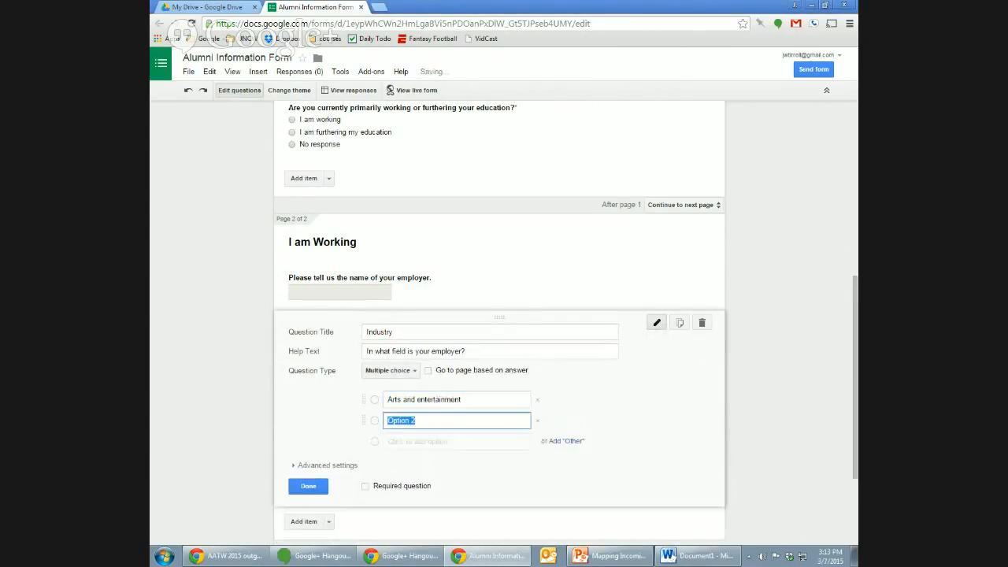
{"action": "left_click", "coordinate": [213, 554]}
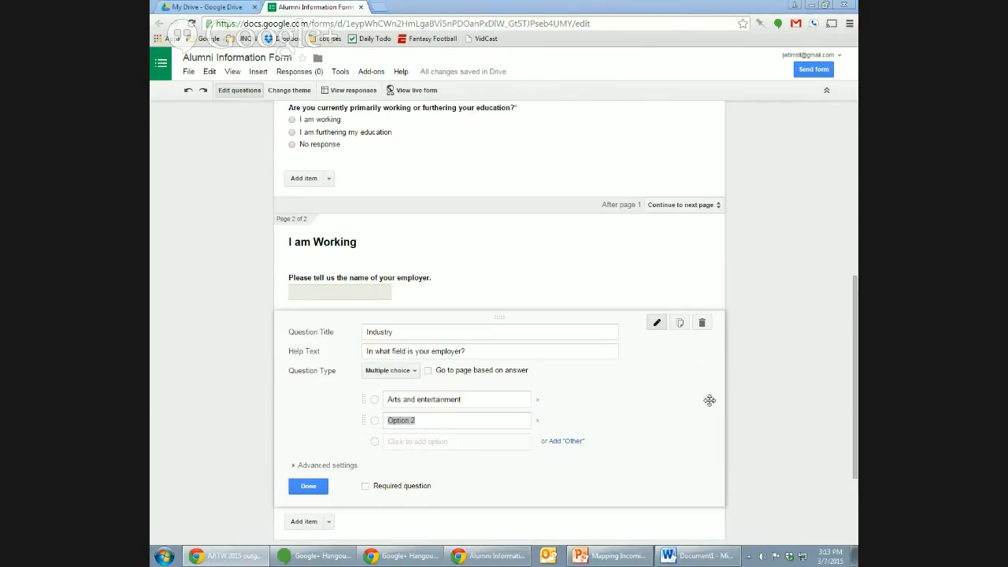
{"action": "left_click", "coordinate": [501, 418]}
{"action": "type", "text": "Business and marketing"}
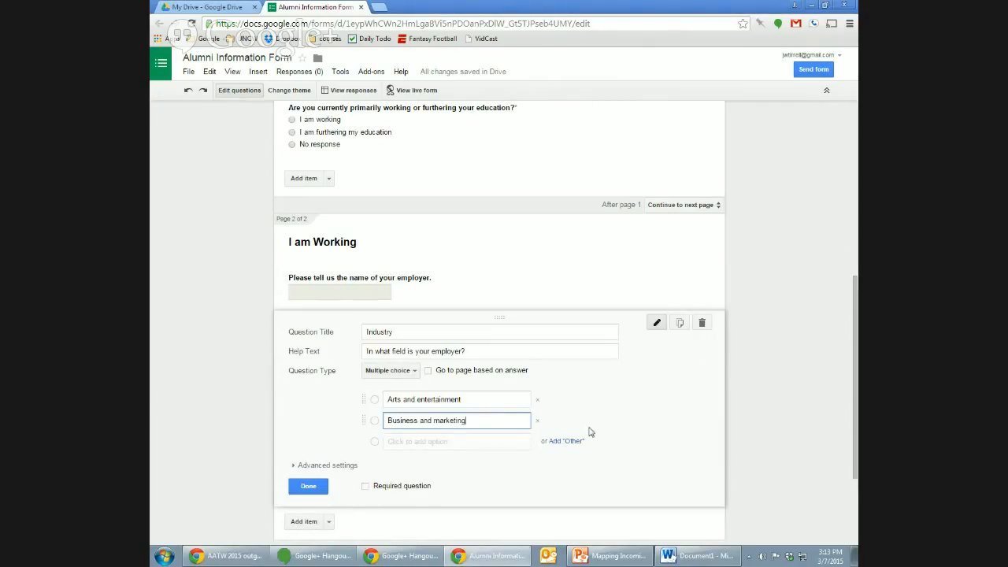
- Add the options "Education" and "Film and television" to the Industry question and finish it
{"action": "key", "text": "alt+Tab"}
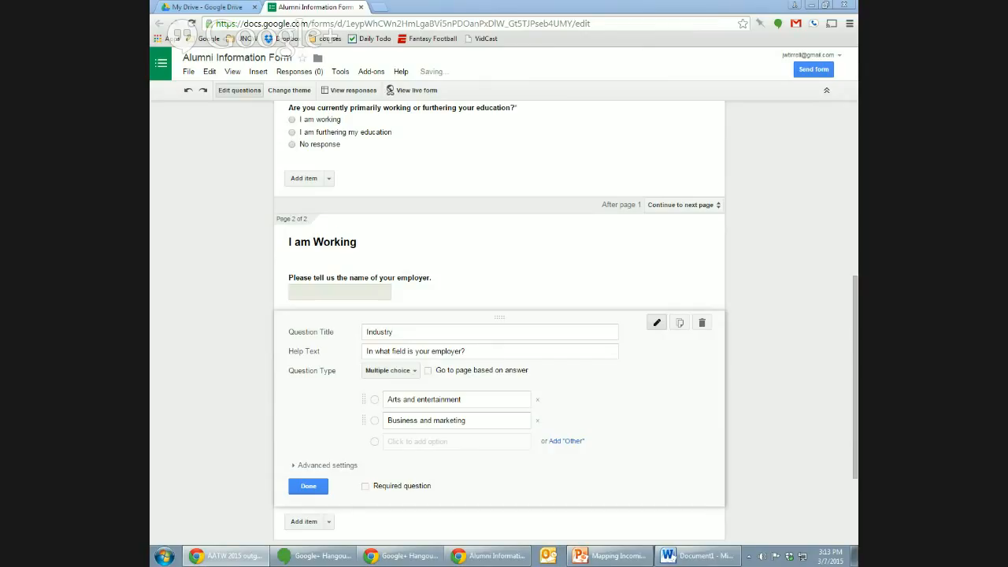
{"action": "left_click", "coordinate": [484, 443]}
{"action": "type", "text": "Education"}
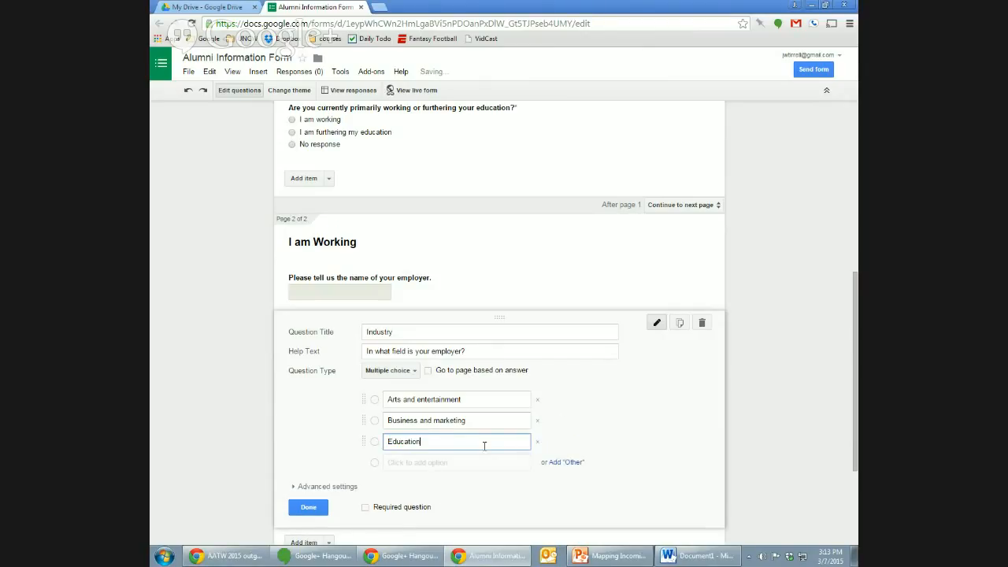
{"action": "key", "text": "alt+Tab"}
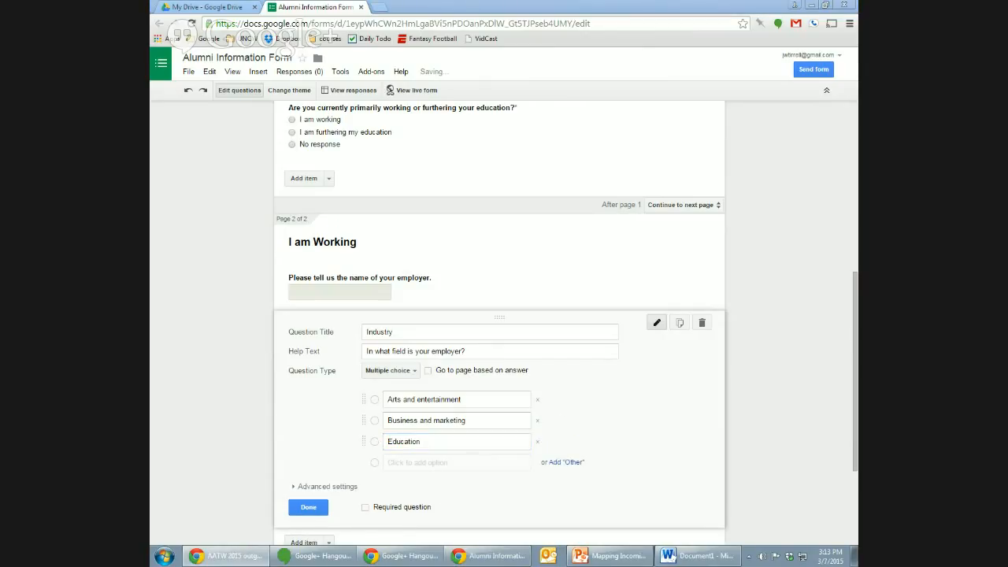
{"action": "left_click", "coordinate": [459, 465]}
{"action": "type", "text": "Film and television"}
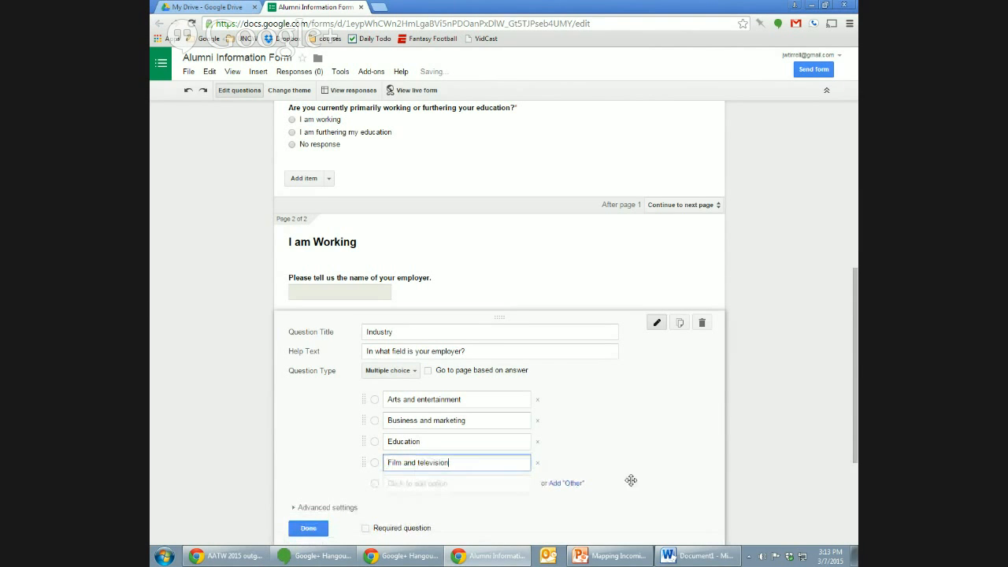
{"action": "scroll", "coordinate": [847, 432], "scroll_direction": "down", "scroll_amount": 1}
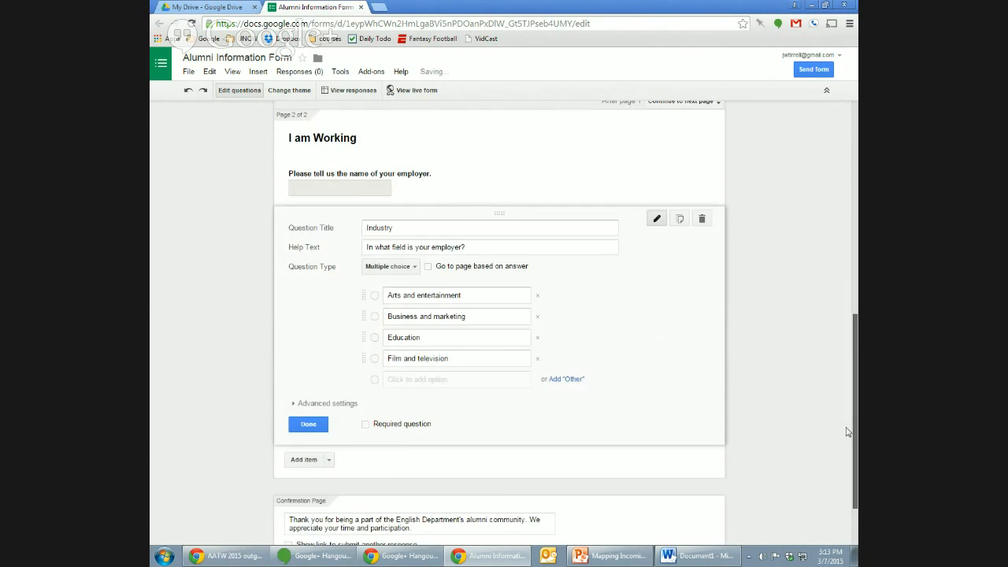
{"action": "scroll", "coordinate": [848, 431], "scroll_direction": "down", "scroll_amount": 1}
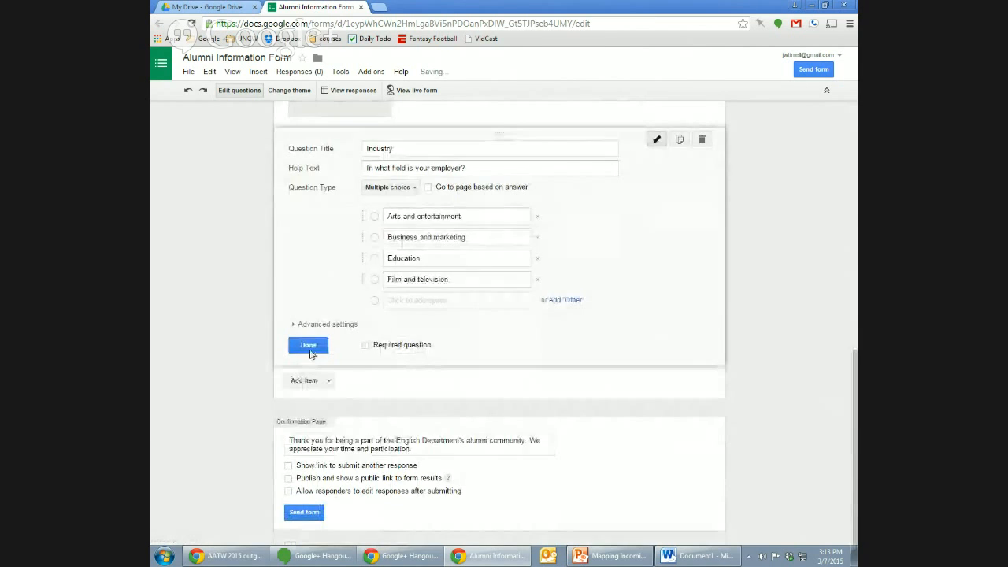
{"action": "left_click", "coordinate": [308, 347]}
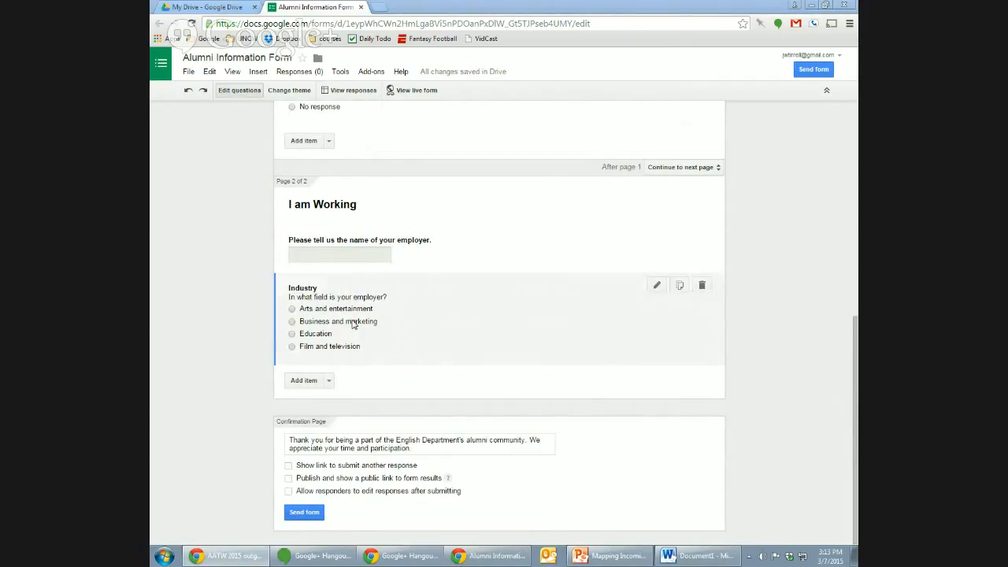
- Add an "Other" option with a write-in answer to the Industry question and finish it
{"action": "left_click", "coordinate": [657, 286]}
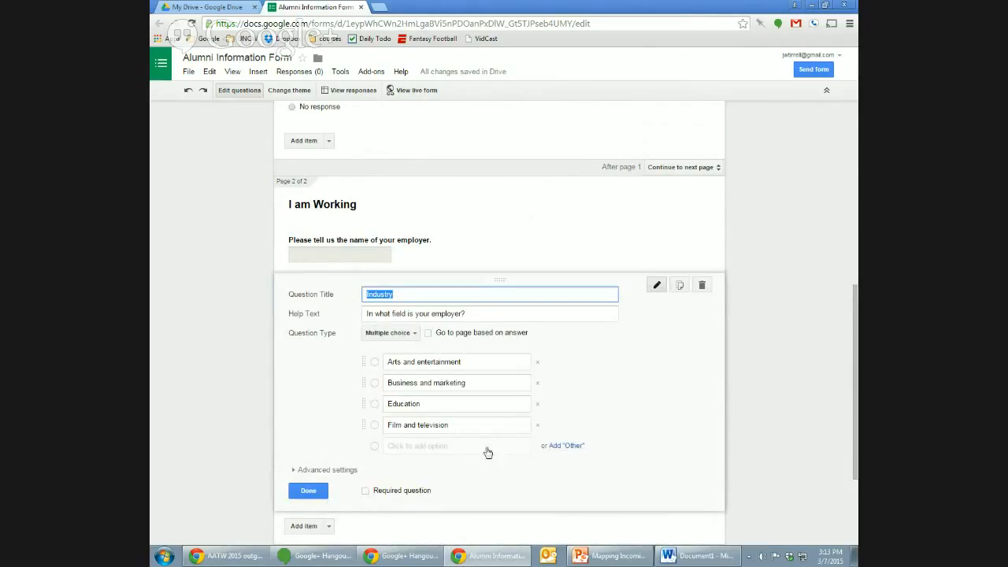
{"action": "left_click", "coordinate": [575, 447]}
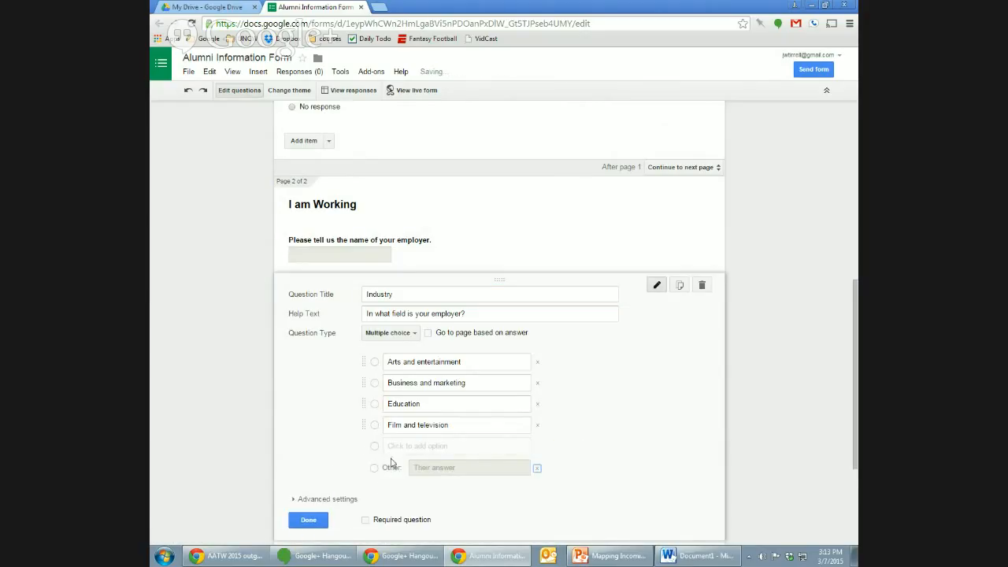
{"action": "left_click", "coordinate": [308, 521]}
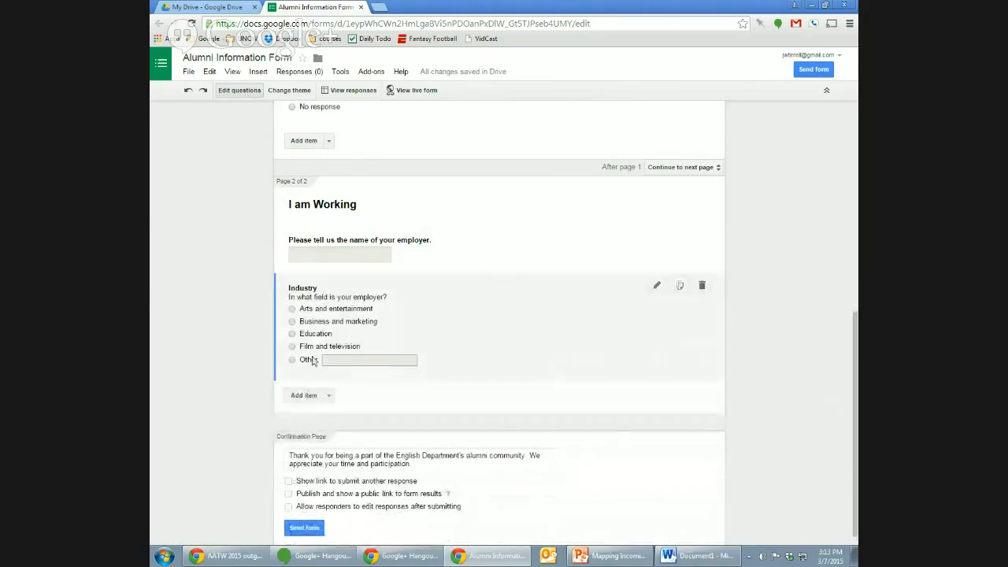
{"action": "left_click", "coordinate": [335, 368]}
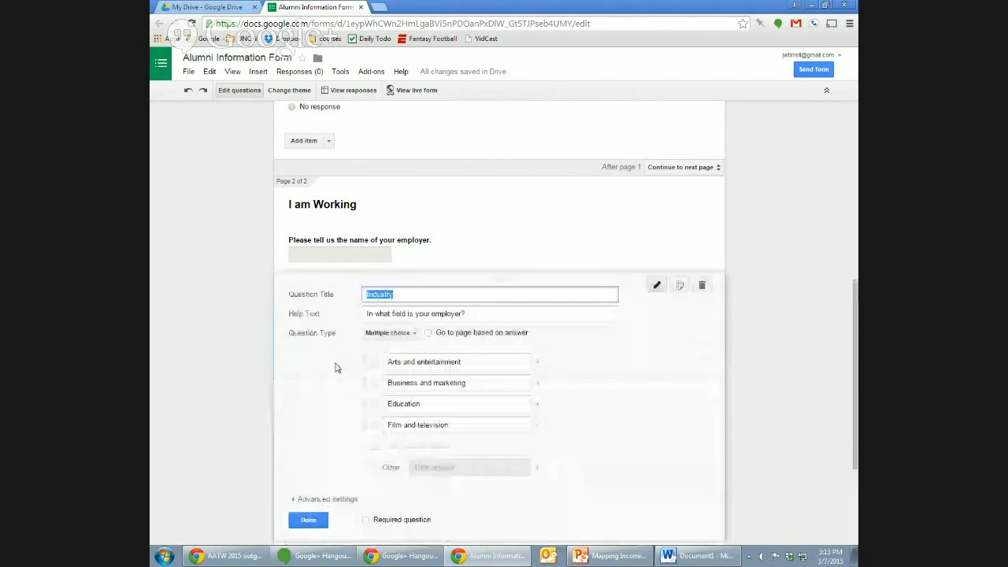
{"action": "left_click", "coordinate": [373, 473]}
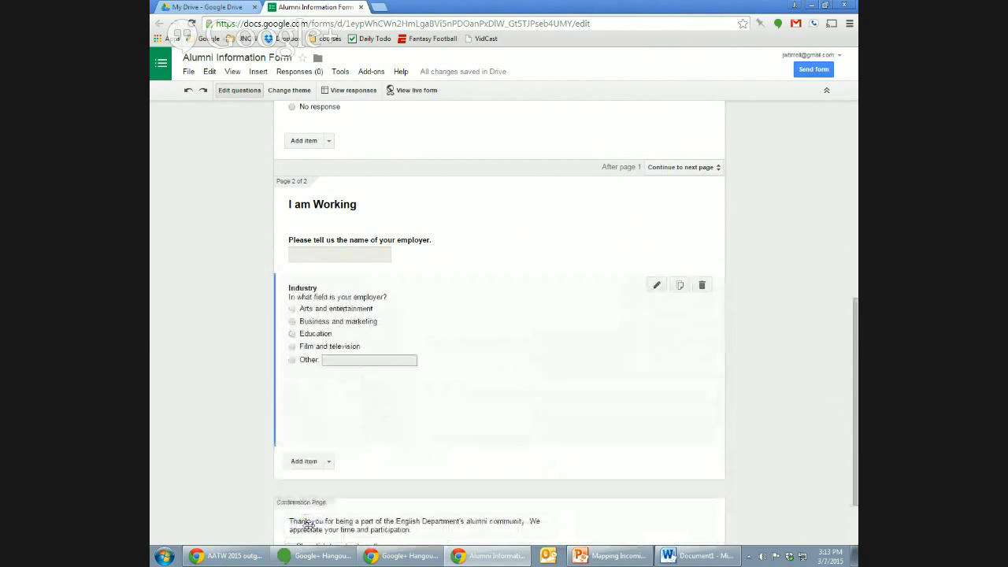
- Try to continue past the live form's unanswered first page, close the preview, and look over the Industry question's settings
{"action": "left_click", "coordinate": [432, 90]}
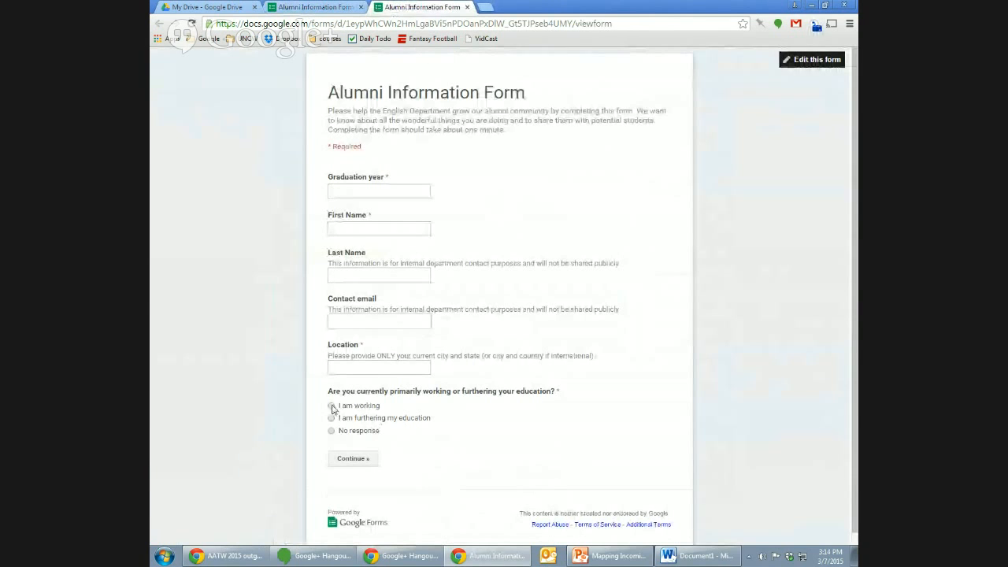
{"action": "left_click", "coordinate": [368, 459]}
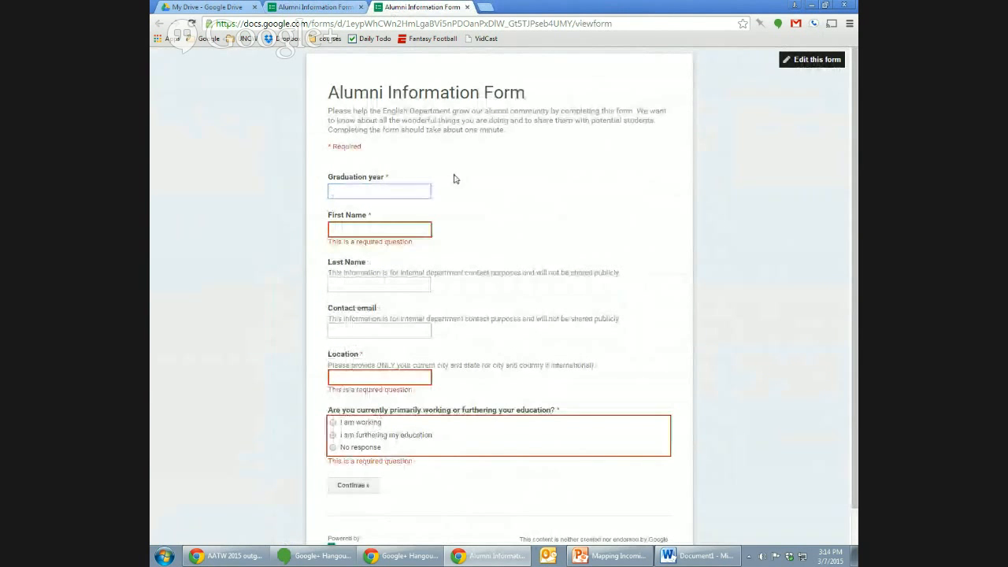
{"action": "left_click", "coordinate": [468, 8]}
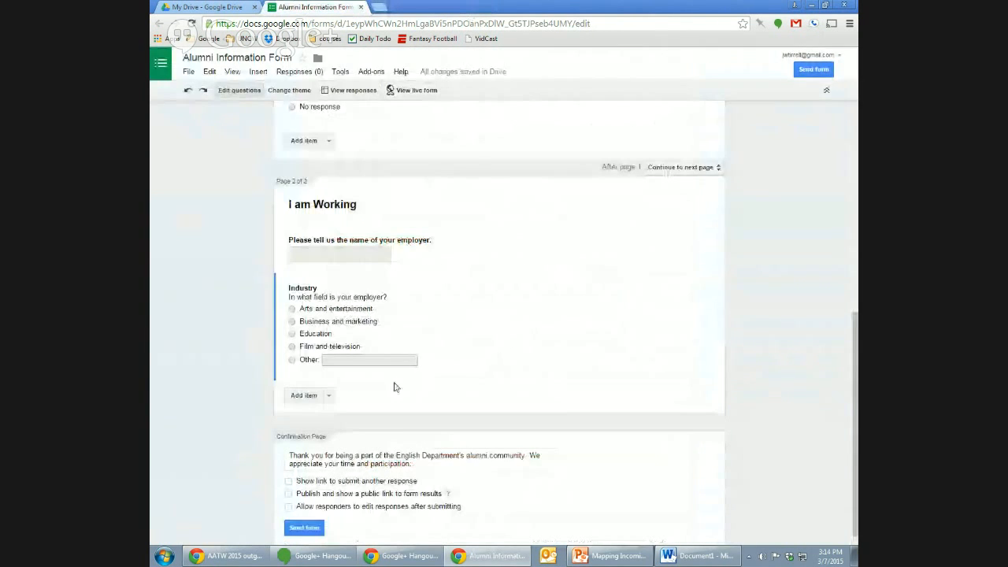
{"action": "left_click", "coordinate": [340, 363]}
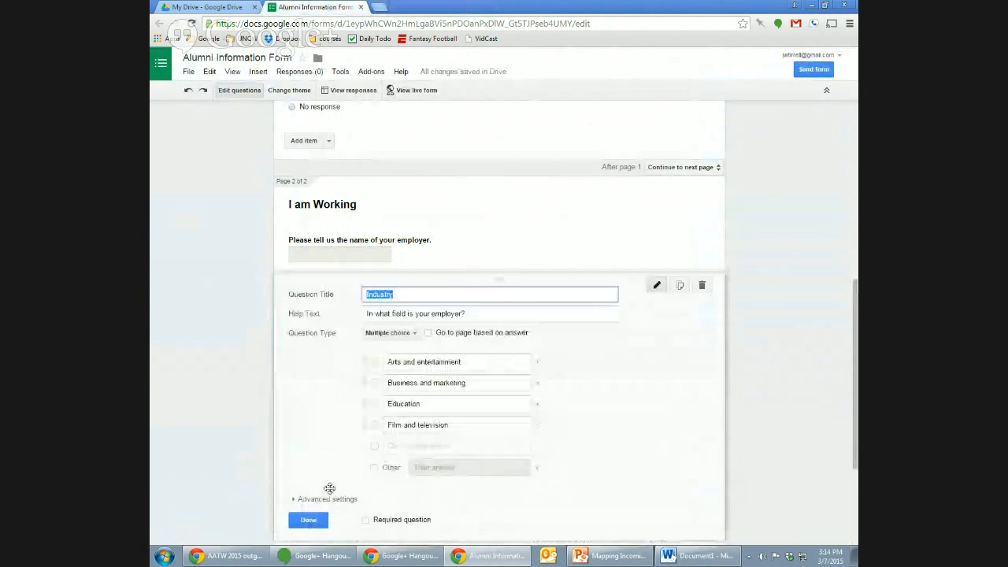
{"action": "left_click", "coordinate": [308, 520]}
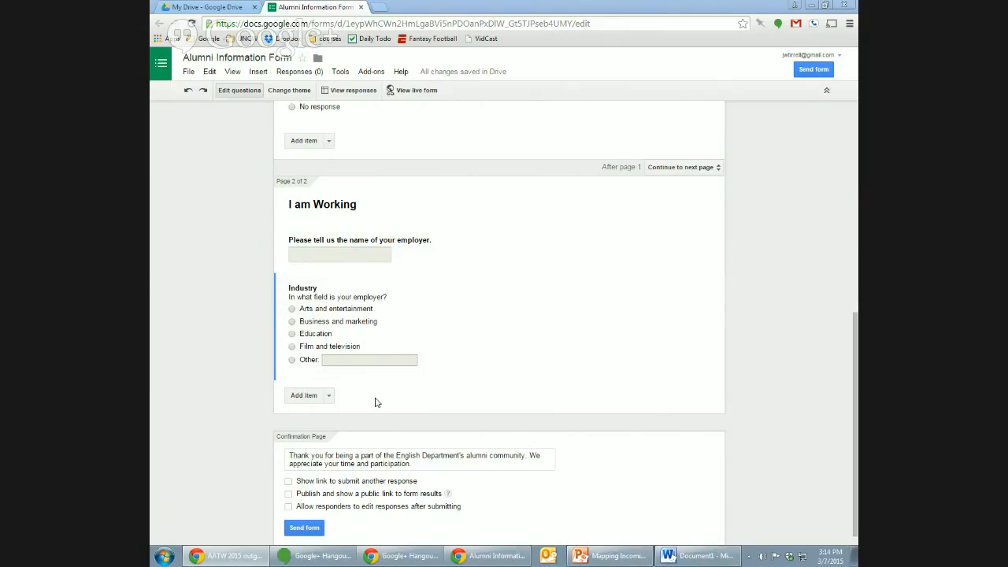
- Add another question below Industry on the "I am Working" page and set its type to multiple choice
{"action": "left_click", "coordinate": [329, 397]}
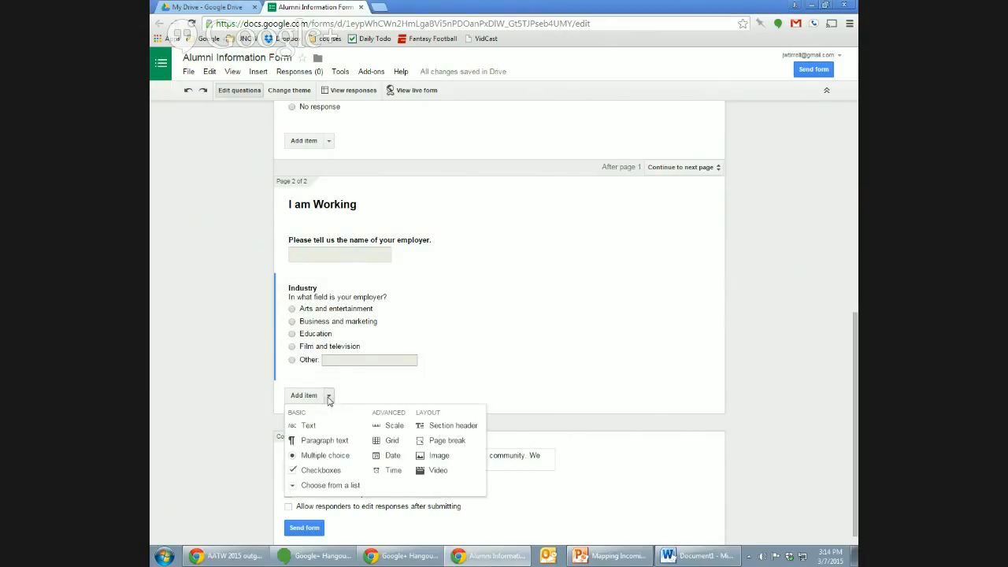
{"action": "left_click", "coordinate": [331, 441]}
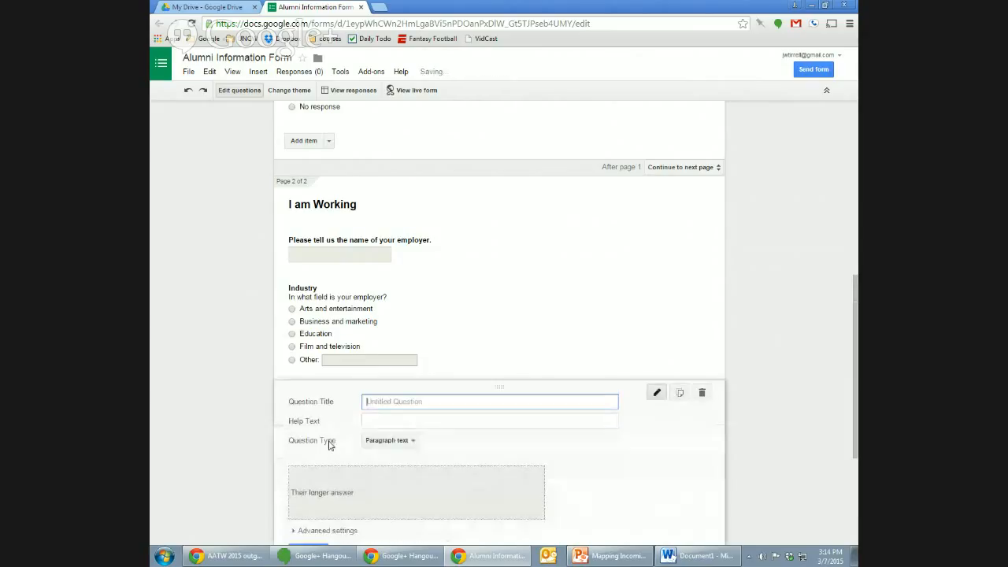
{"action": "left_click", "coordinate": [400, 443]}
{"action": "left_click", "coordinate": [396, 446]}
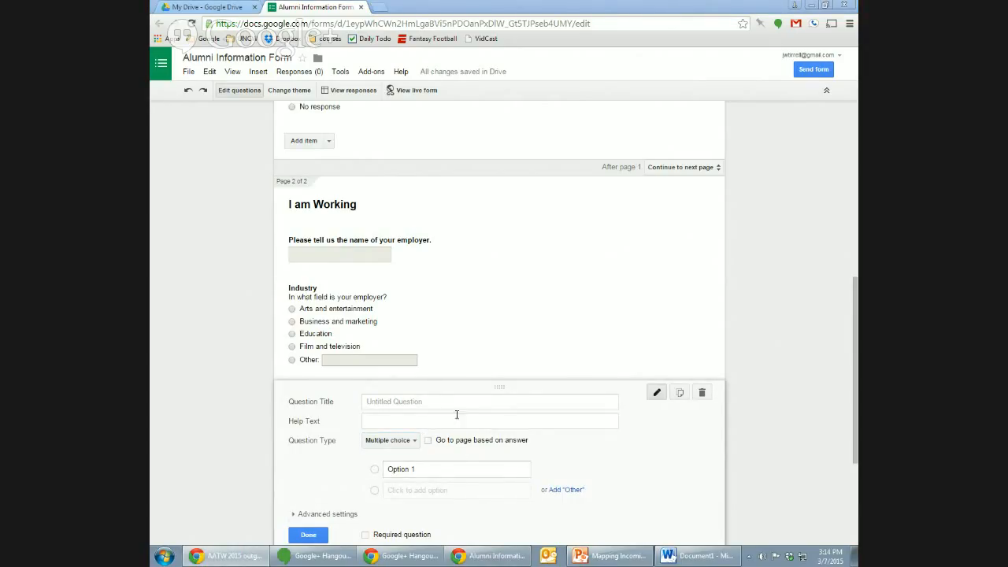
{"action": "scroll", "coordinate": [499, 323], "scroll_direction": "down", "scroll_amount": 2}
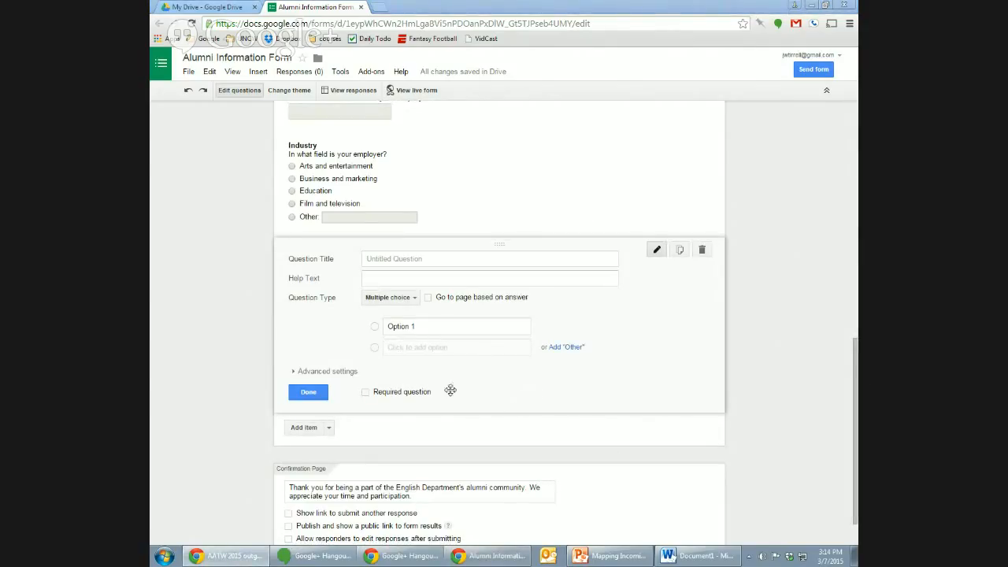
- Set the new question's first two options to "less than $20,000" and "$20,000–$29,999"
{"action": "left_click", "coordinate": [434, 326]}
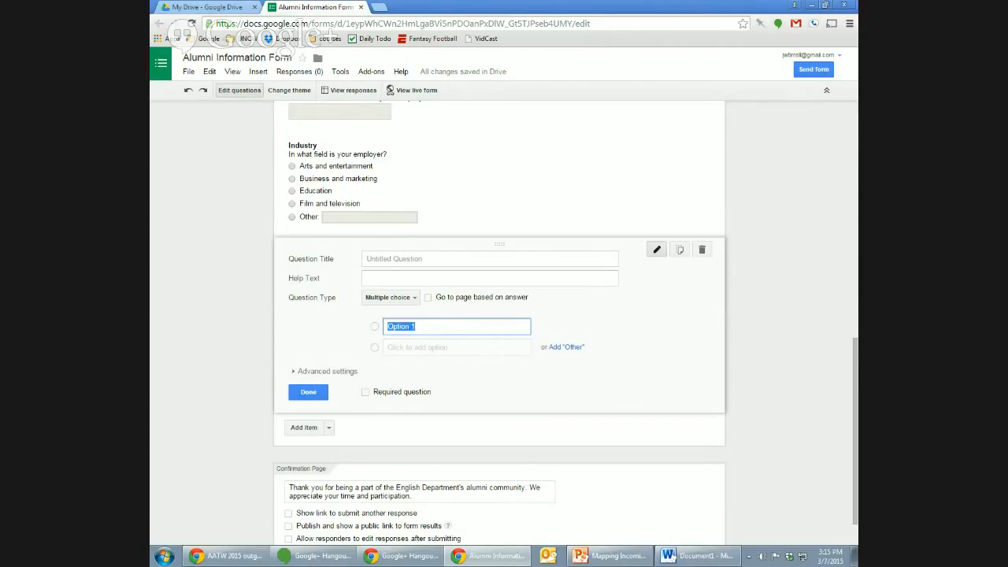
{"action": "key", "text": "alt+Tab"}
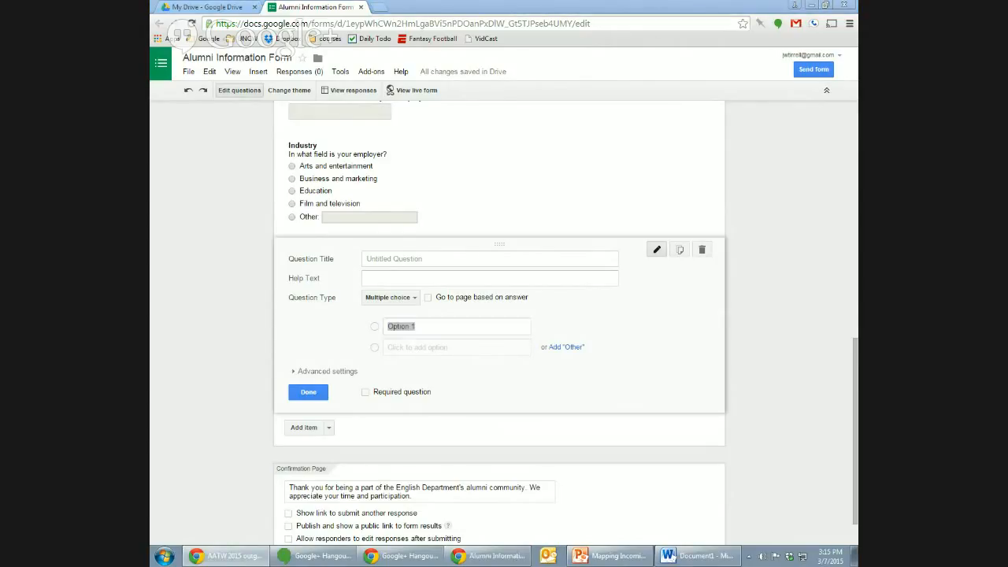
{"action": "left_click", "coordinate": [434, 326]}
{"action": "type", "text": "less than $20,000"}
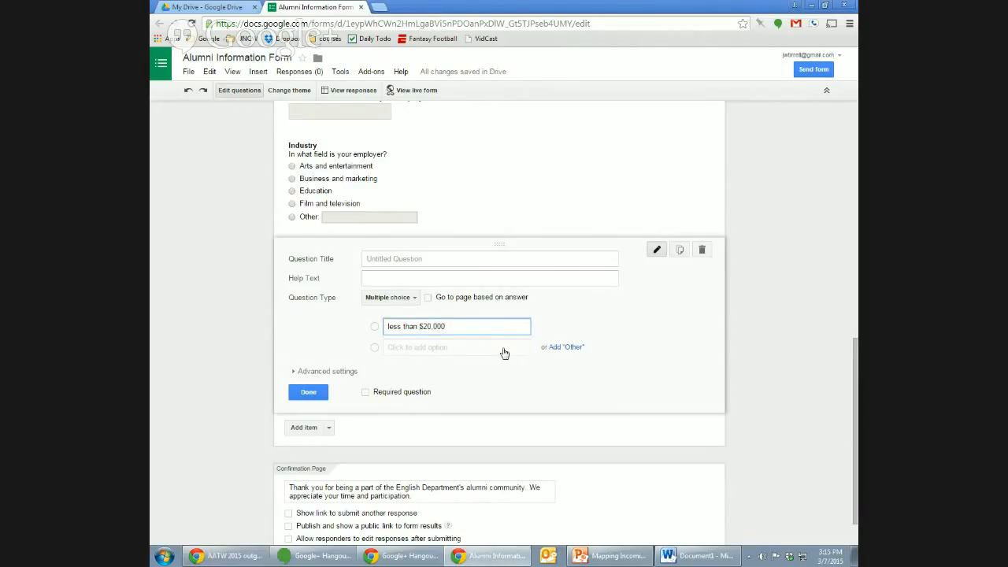
{"action": "key", "text": "alt+Tab"}
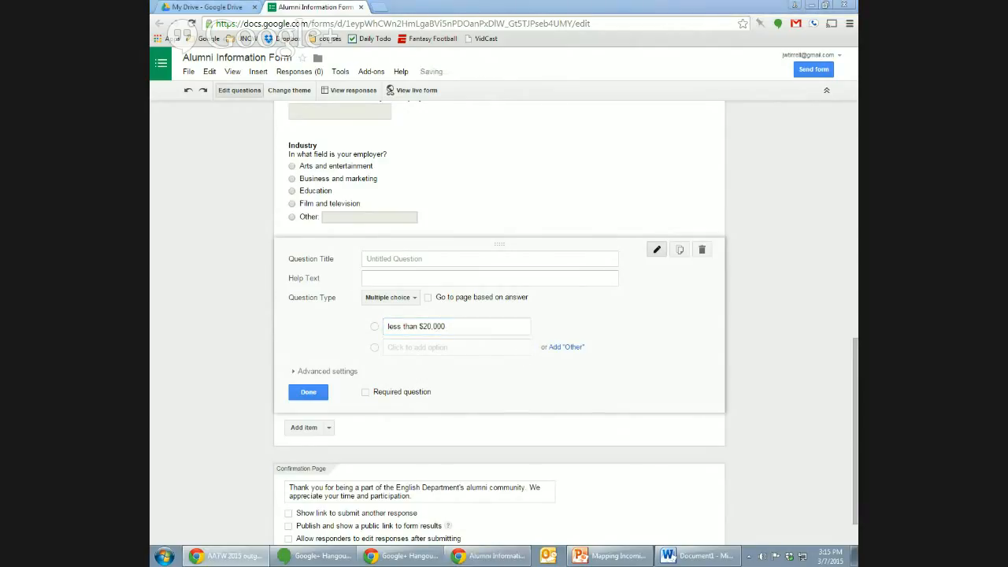
{"action": "left_click", "coordinate": [472, 351]}
{"action": "type", "text": "$20,000–$29,999"}
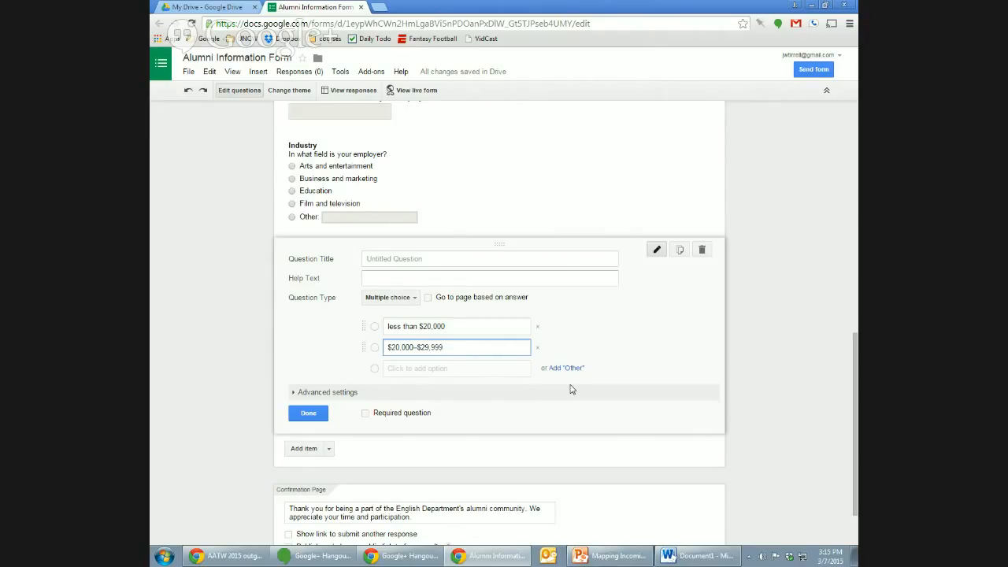
- Add a third option "$30,000–$39,999" to the new question, change its type to choose from a list, and finish it
{"action": "left_click", "coordinate": [481, 373]}
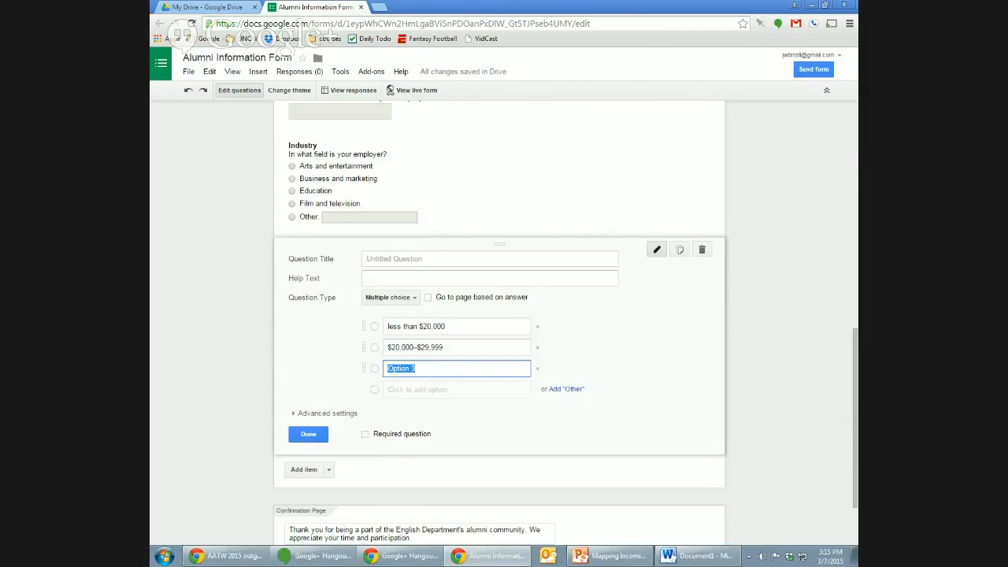
{"action": "key", "text": "alt+Tab"}
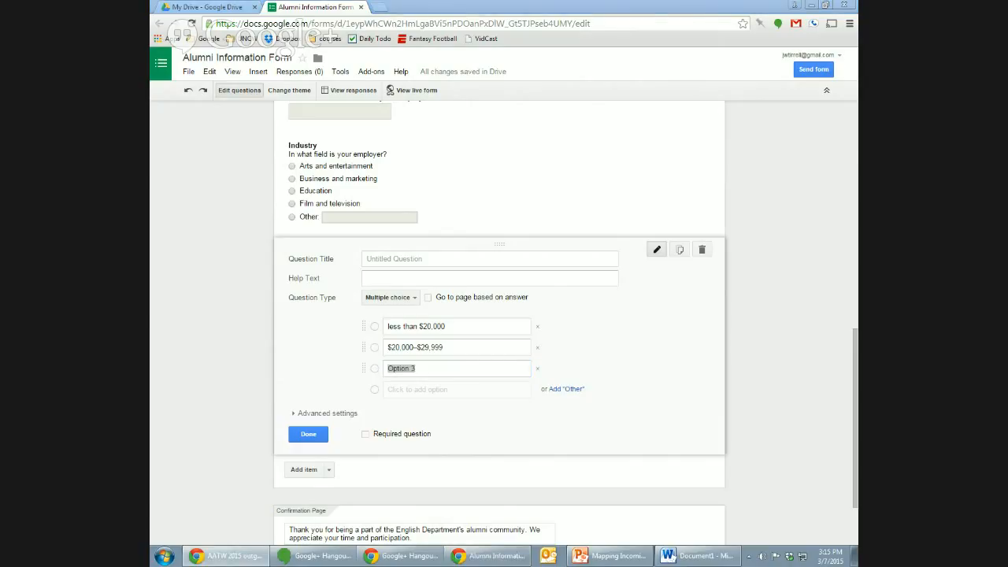
{"action": "left_click", "coordinate": [476, 370]}
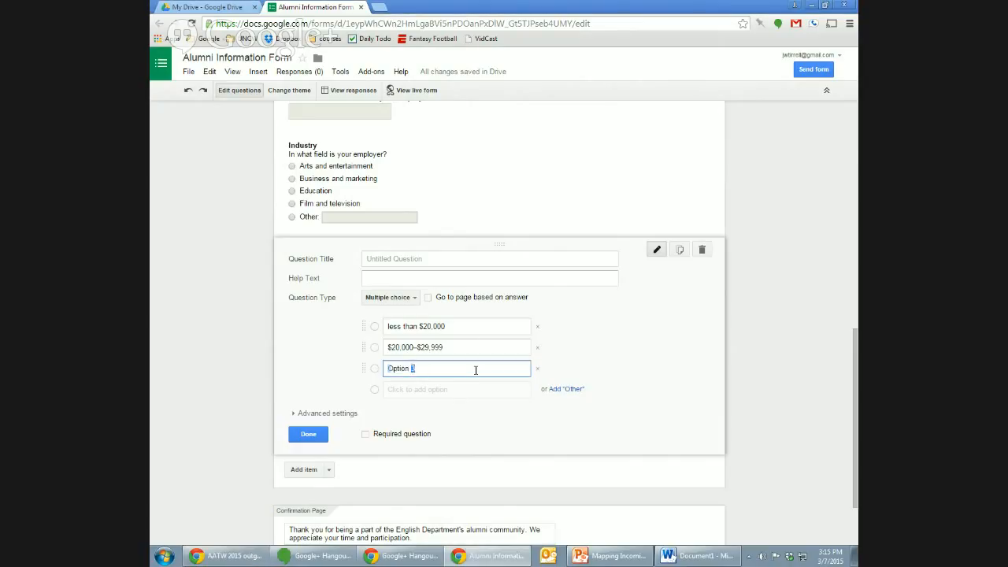
{"action": "type", "text": "$30,000-$39,999"}
{"action": "left_click", "coordinate": [404, 297]}
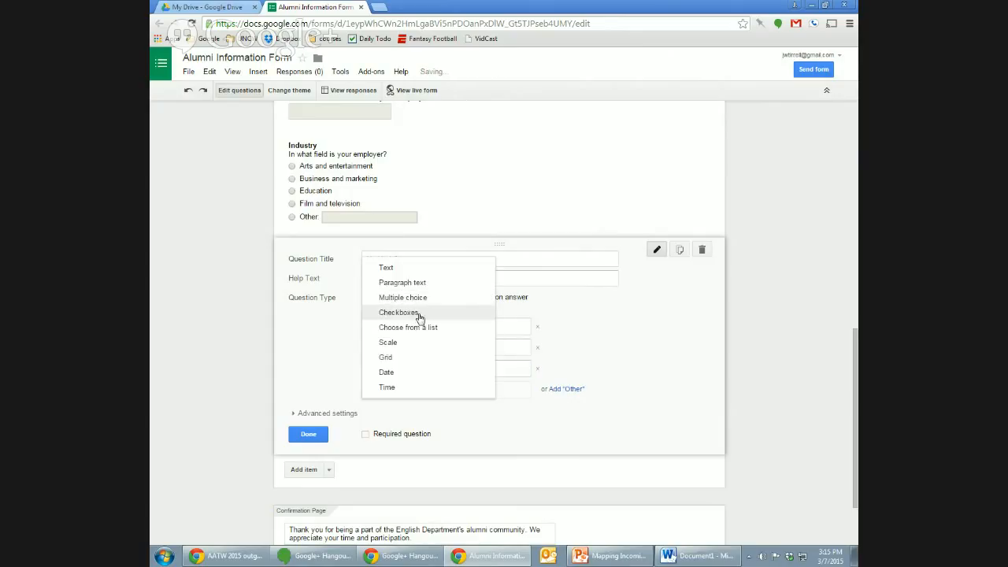
{"action": "left_click", "coordinate": [427, 325]}
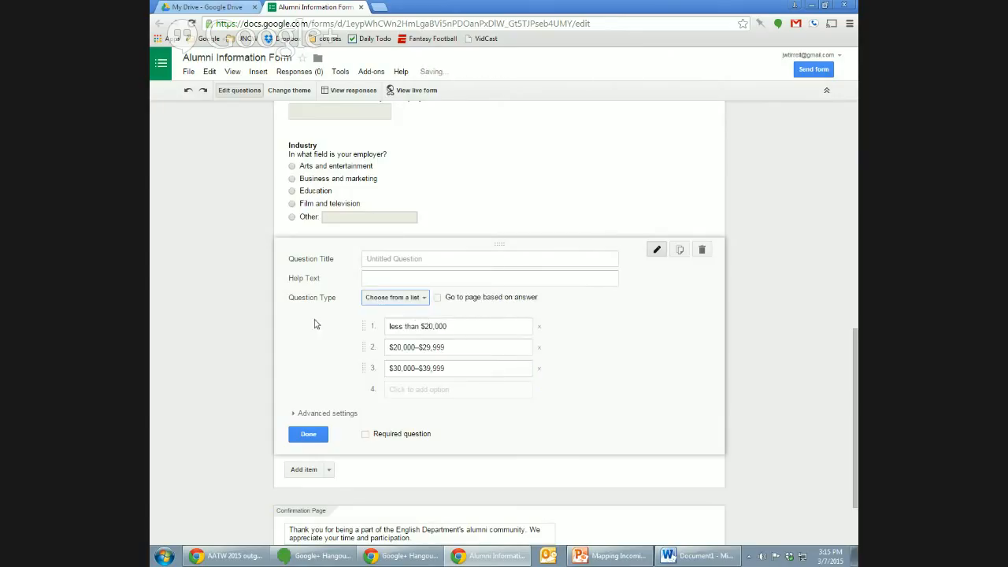
{"action": "left_click", "coordinate": [316, 435]}
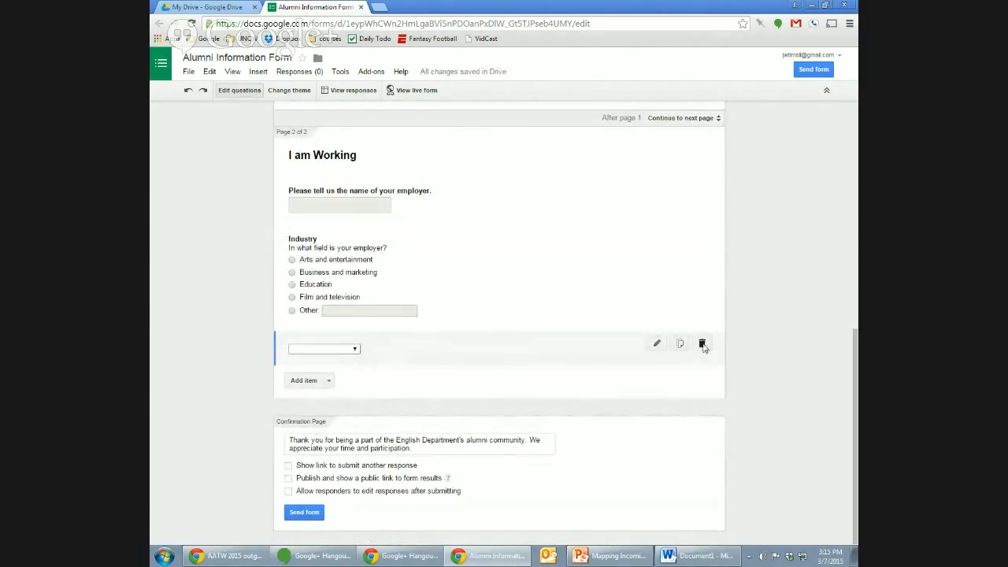
- Title the new list question "Salary range" with the help text "Please select the range that fits your current salary. (This information will be kept anonymous.)"
{"action": "left_click", "coordinate": [659, 345]}
{"action": "type", "text": "Salary range"}
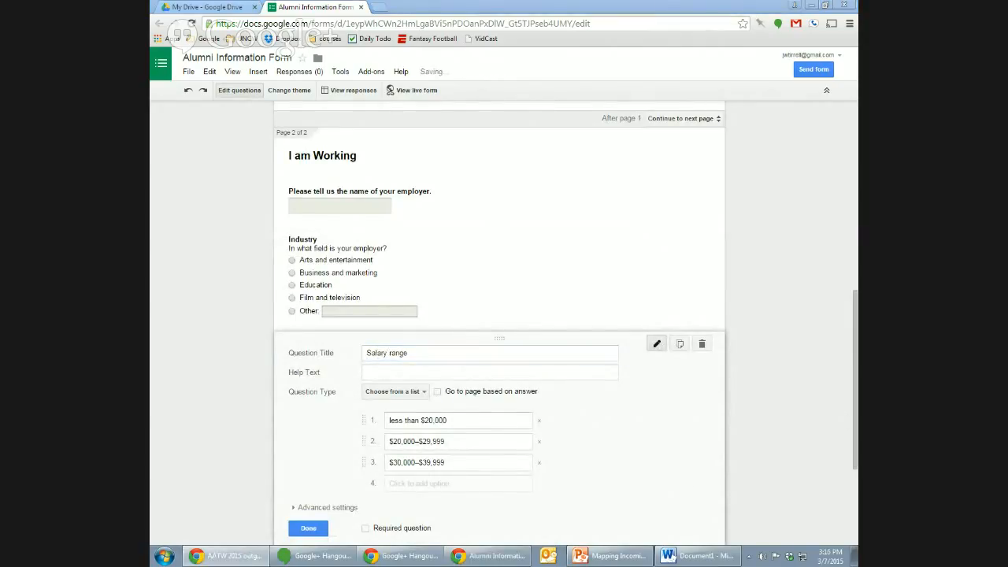
{"action": "left_click", "coordinate": [507, 371]}
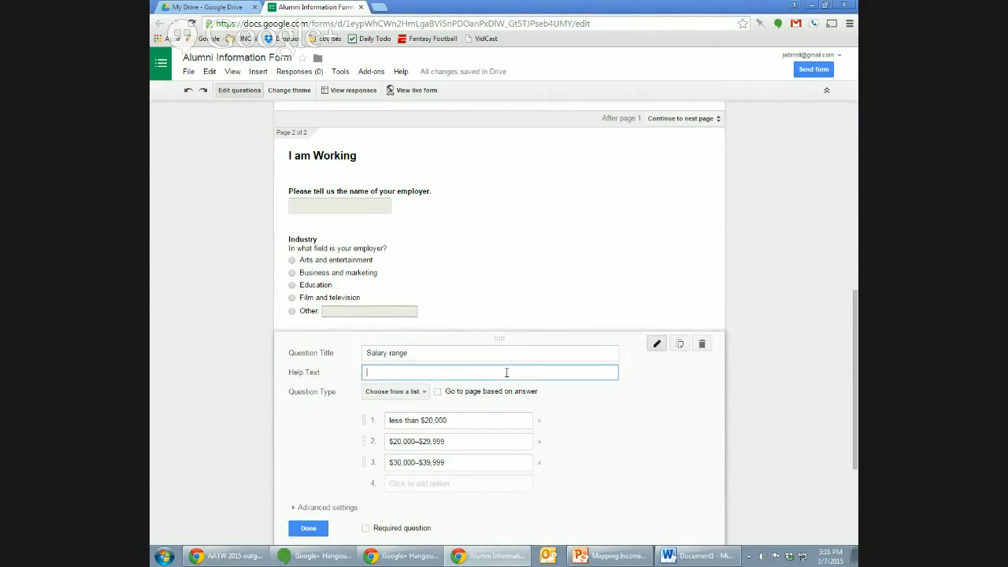
{"action": "key", "text": "ctrl+v"}
{"action": "left_click", "coordinate": [308, 527]}
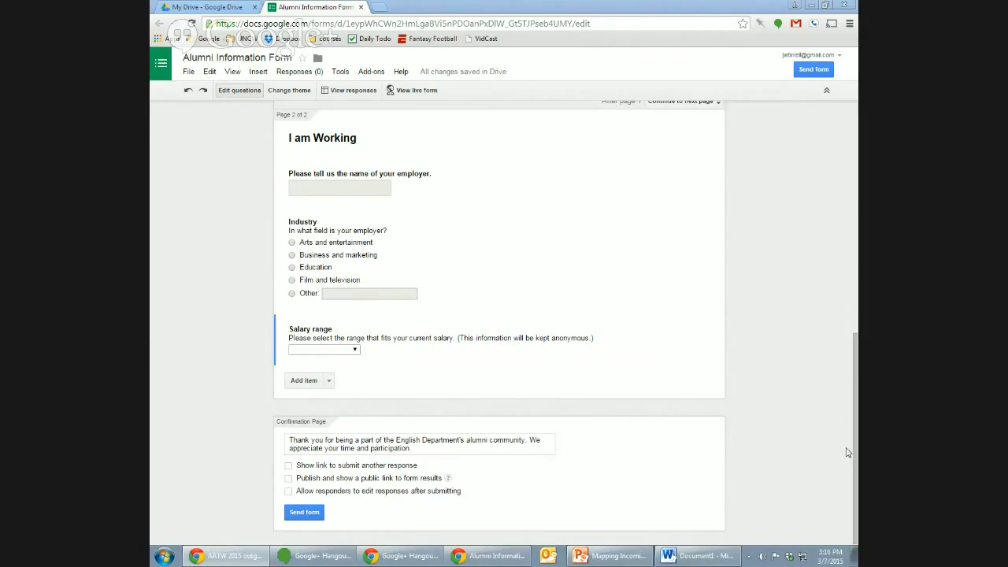
- In the question on working or furthering education, send the "I am working" answer to page 2 (I am Working)
{"action": "left_click_drag", "start_coordinate": [854, 453], "coordinate": [848, 346]}
{"action": "mouse_move", "coordinate": [655, 247]}
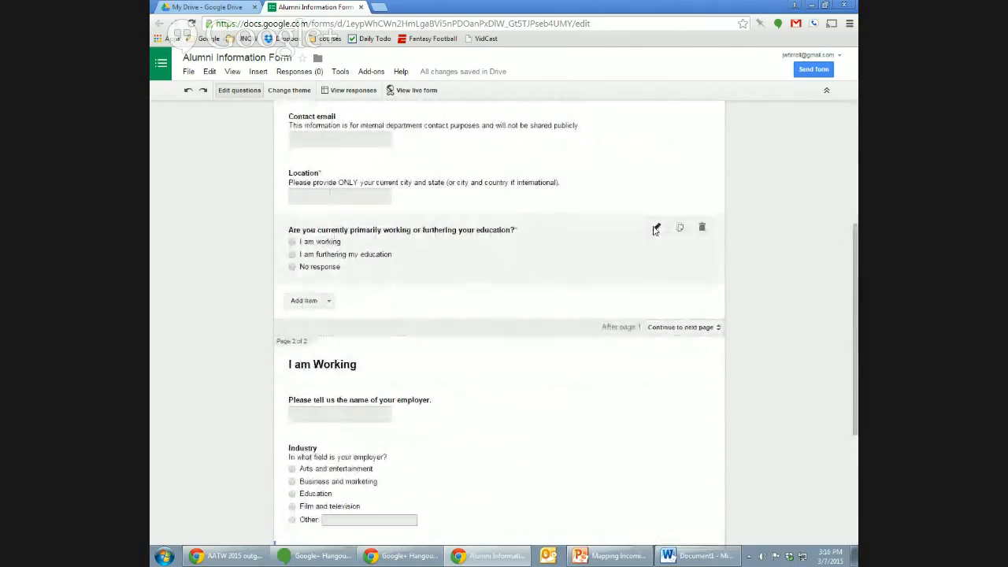
{"action": "left_click", "coordinate": [656, 229]}
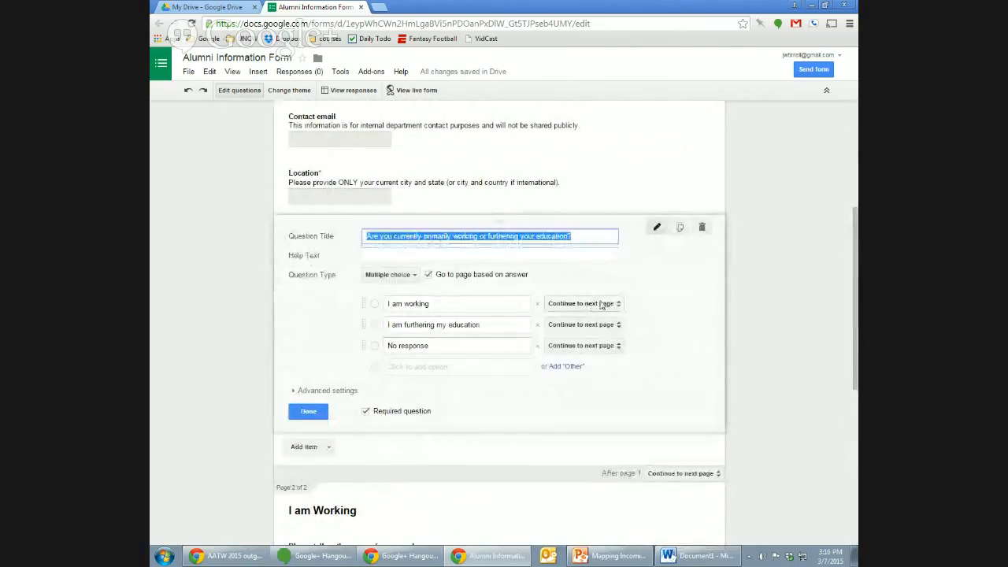
{"action": "left_click", "coordinate": [601, 304]}
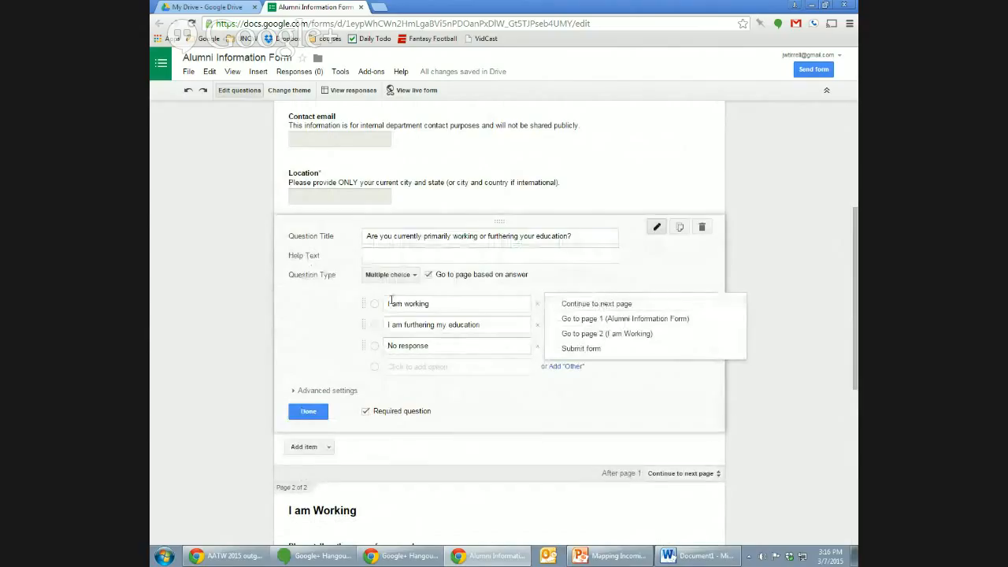
{"action": "left_click", "coordinate": [637, 334]}
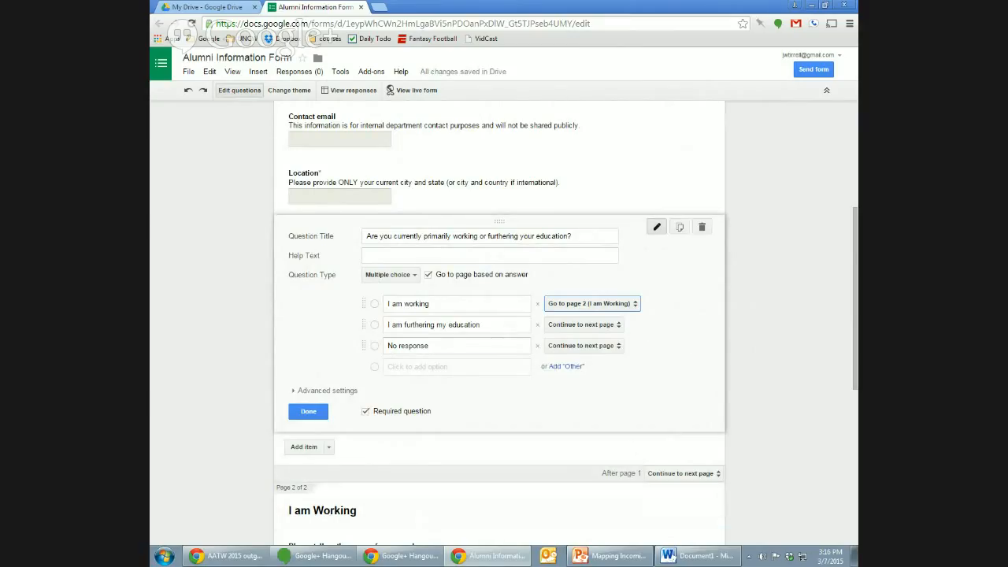
{"action": "scroll", "coordinate": [328, 284], "scroll_direction": "down", "scroll_amount": 1}
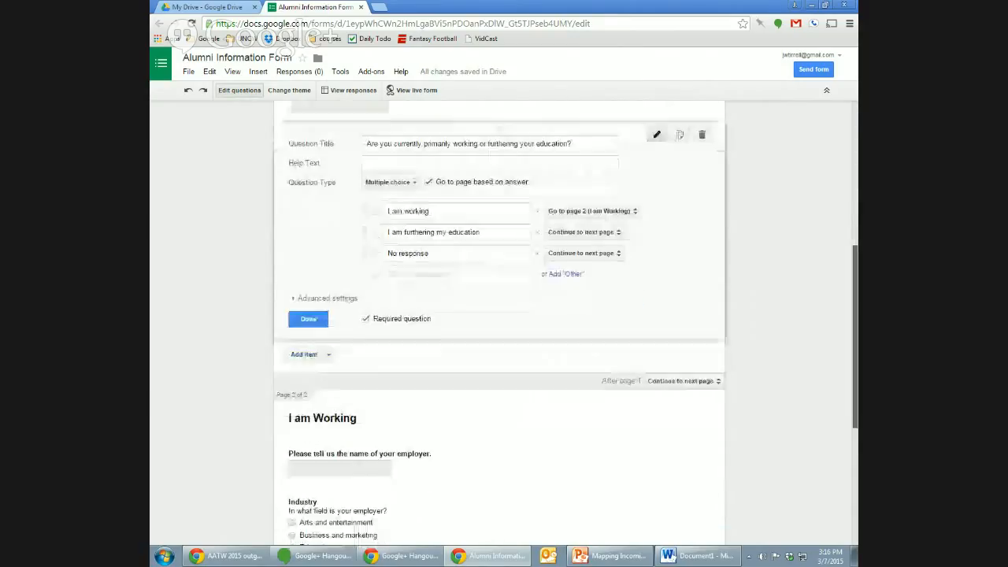
{"action": "left_click", "coordinate": [308, 316]}
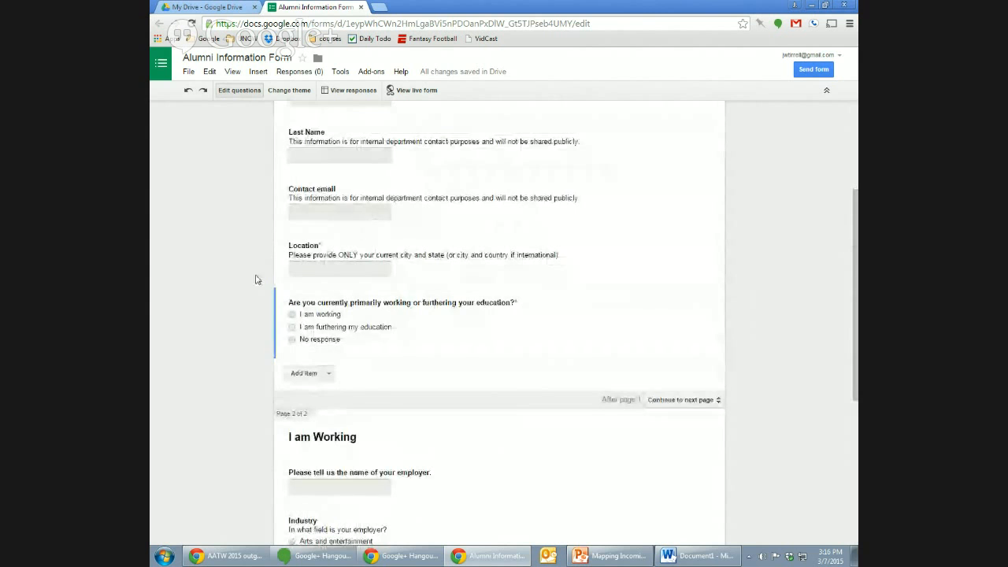
{"action": "left_click_drag", "start_coordinate": [853, 359], "coordinate": [855, 478]}
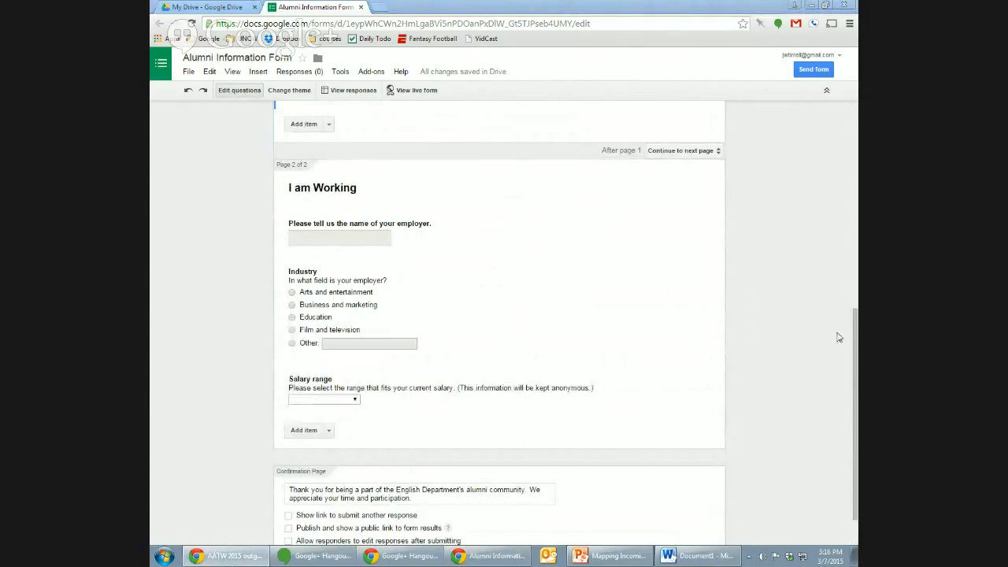
{"action": "scroll", "coordinate": [713, 152], "scroll_direction": "up", "scroll_amount": 3}
{"action": "left_click", "coordinate": [708, 152]}
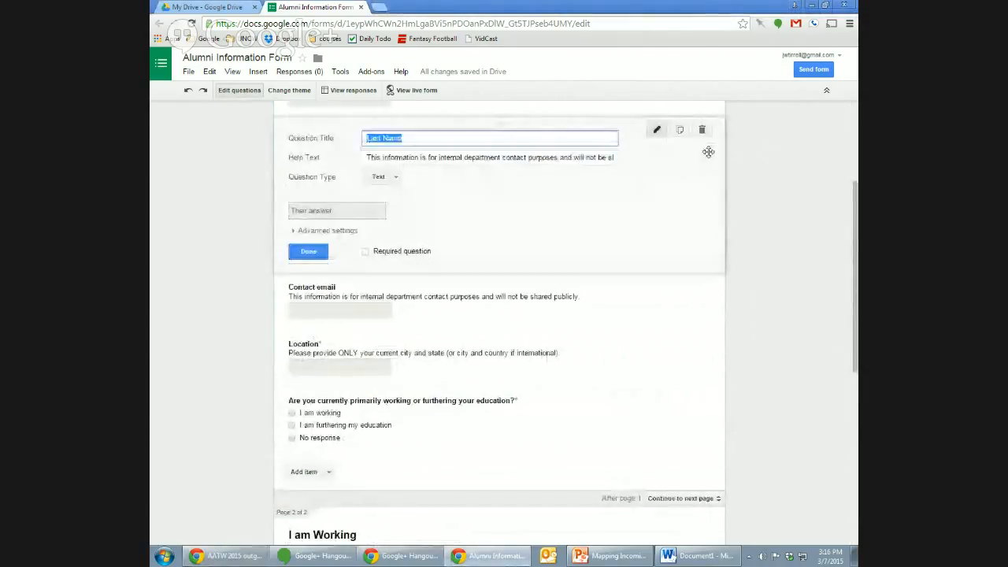
{"action": "left_click_drag", "start_coordinate": [857, 325], "coordinate": [856, 233]}
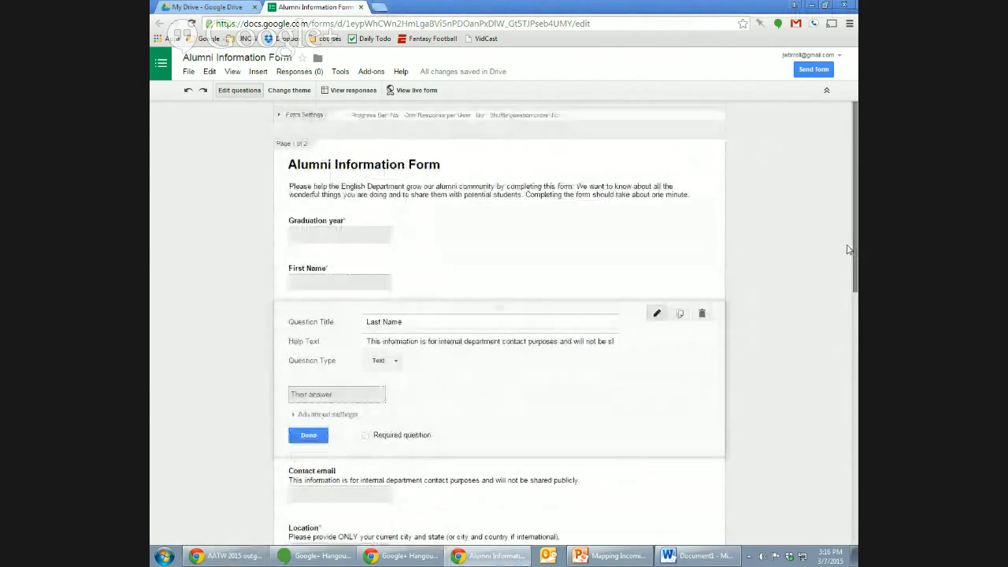
{"action": "left_click", "coordinate": [308, 436]}
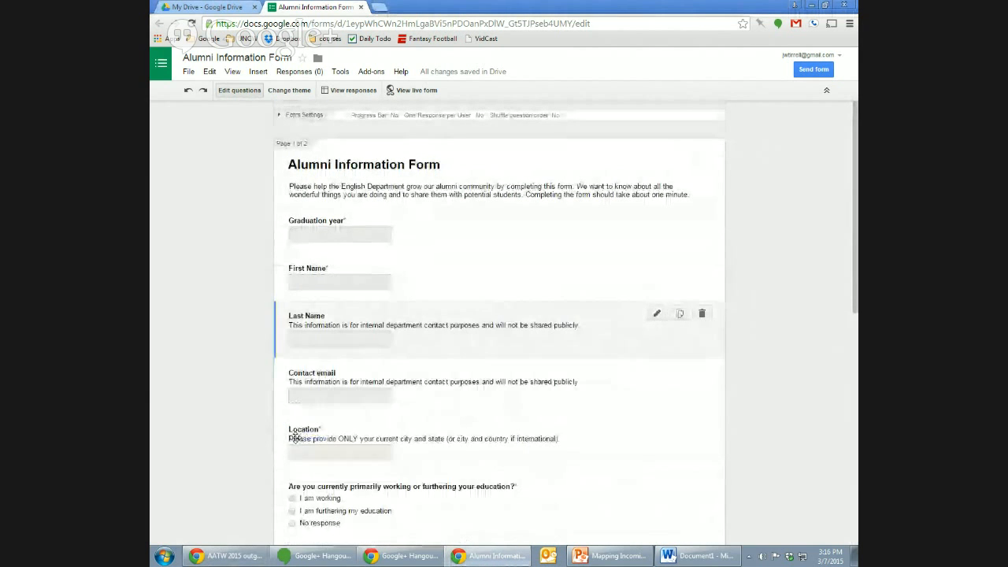
- Set the form to be submitted after page 1, and close the live form preview
{"action": "scroll", "coordinate": [651, 327], "scroll_direction": "down", "scroll_amount": 3}
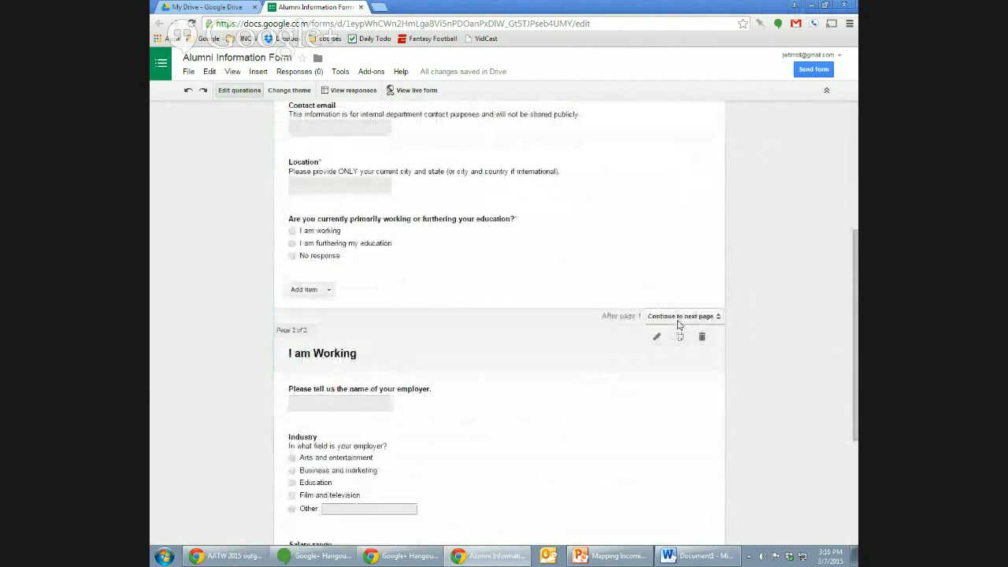
{"action": "left_click", "coordinate": [681, 316]}
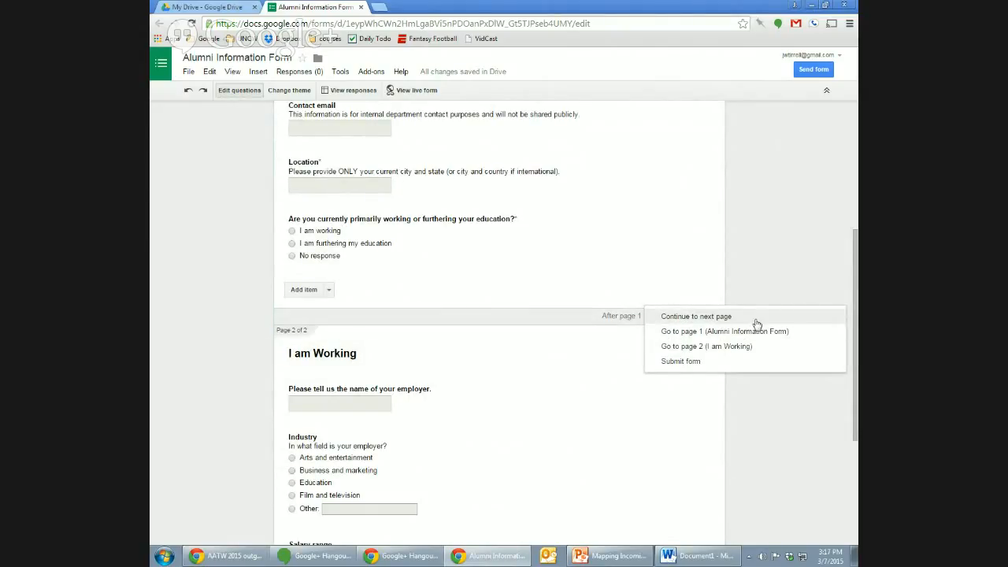
{"action": "left_click", "coordinate": [787, 292]}
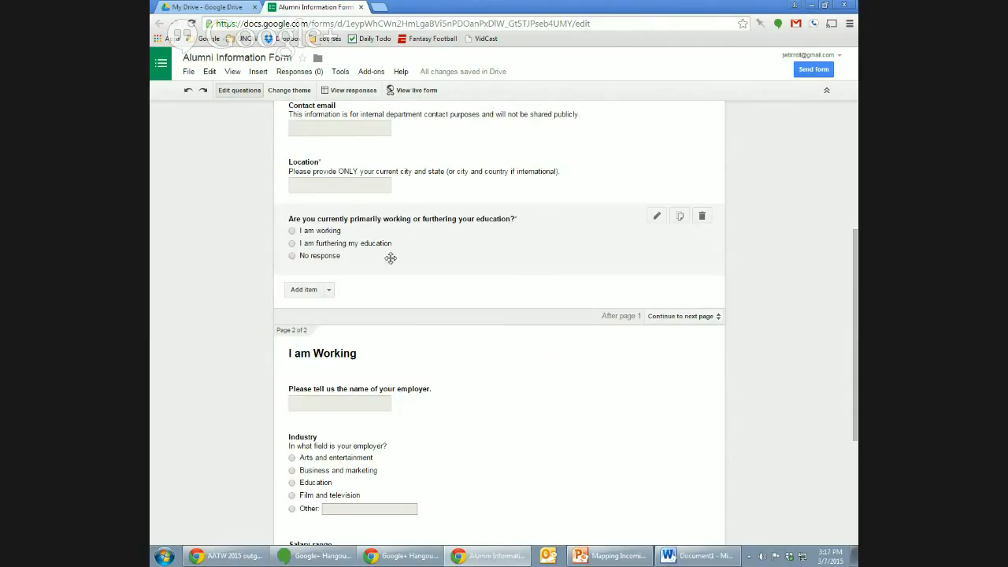
{"action": "left_click", "coordinate": [685, 317]}
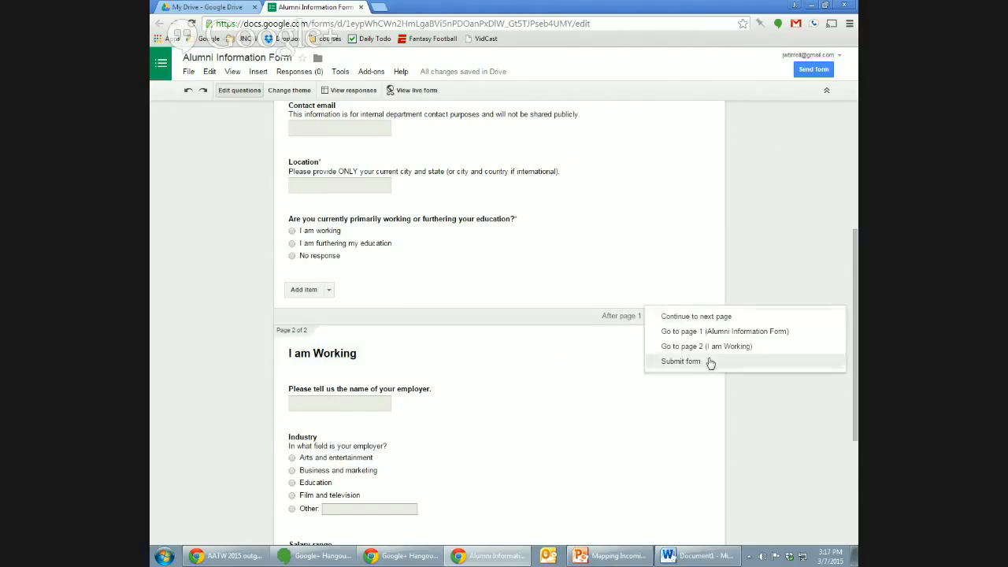
{"action": "left_click", "coordinate": [709, 360]}
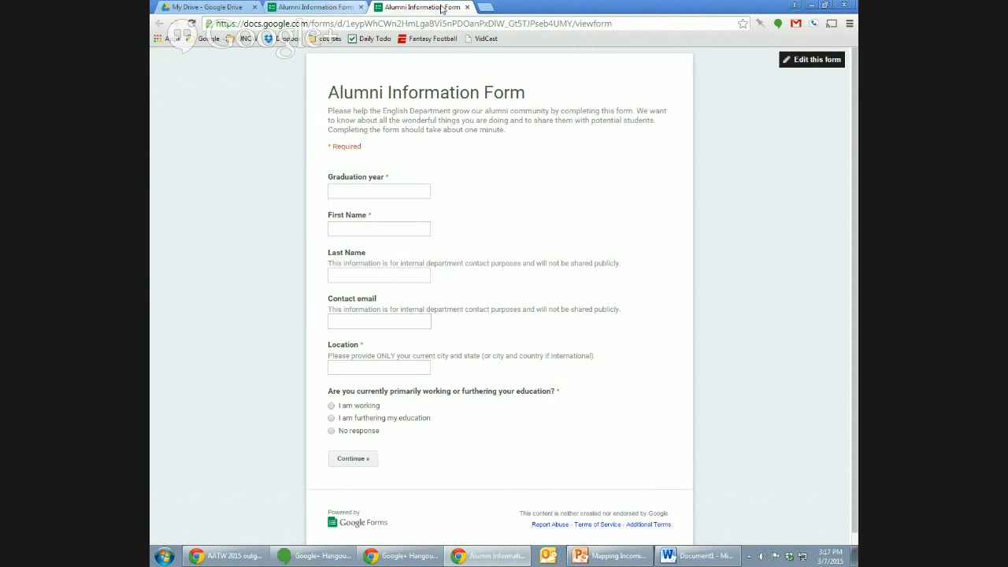
{"action": "left_click", "coordinate": [466, 7]}
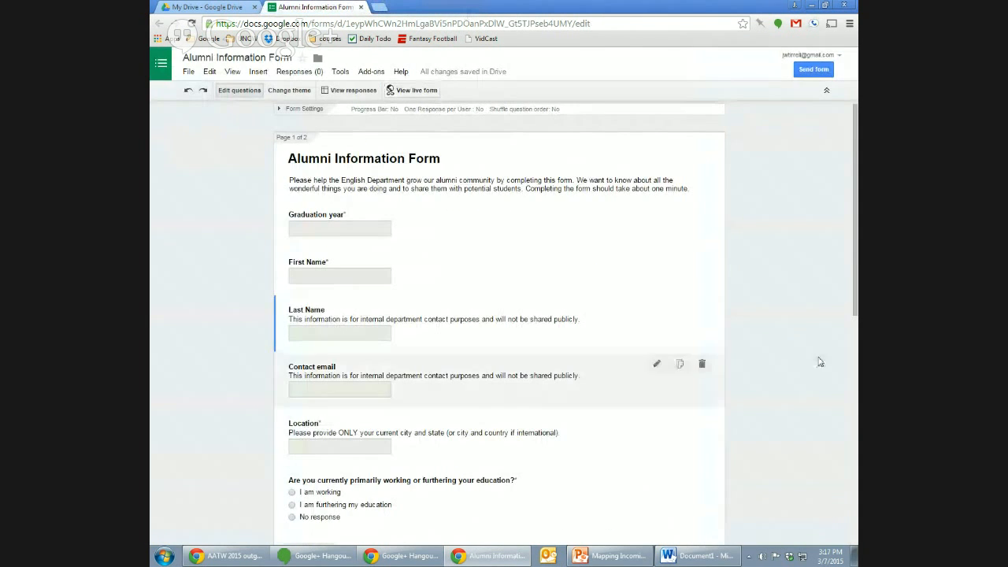
- Add a page break after the Salary range question and title the new page "I am Furthering my Education"
{"action": "left_click_drag", "start_coordinate": [854, 256], "coordinate": [847, 415]}
{"action": "scroll", "coordinate": [847, 415], "scroll_direction": "down", "scroll_amount": 1}
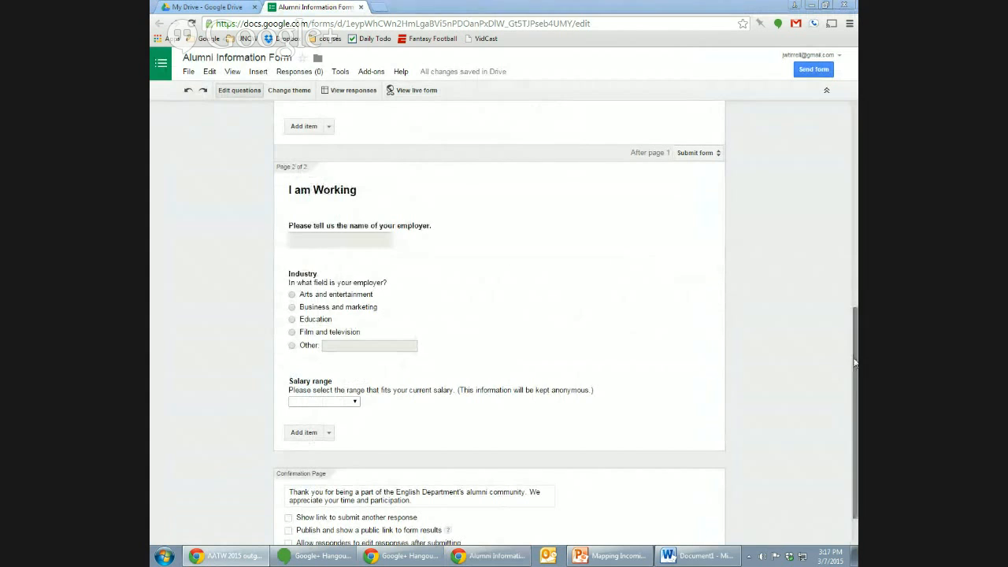
{"action": "mouse_move", "coordinate": [856, 419]}
{"action": "left_mouse_down"}
{"action": "mouse_move", "coordinate": [854, 218]}
{"action": "mouse_move", "coordinate": [855, 416]}
{"action": "left_mouse_up"}
{"action": "scroll", "coordinate": [349, 259], "scroll_direction": "up", "scroll_amount": 3}
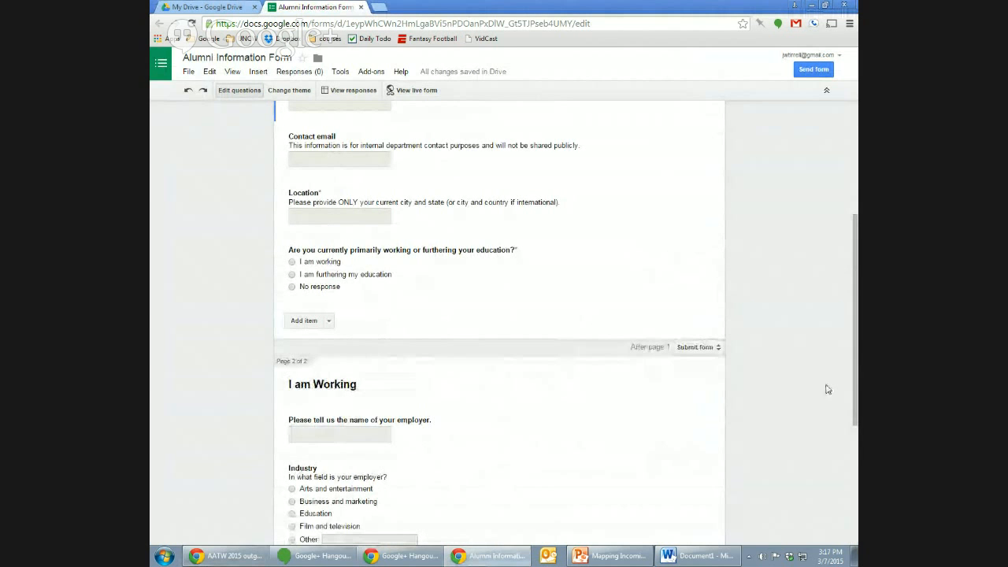
{"action": "left_click_drag", "start_coordinate": [854, 390], "coordinate": [856, 511]}
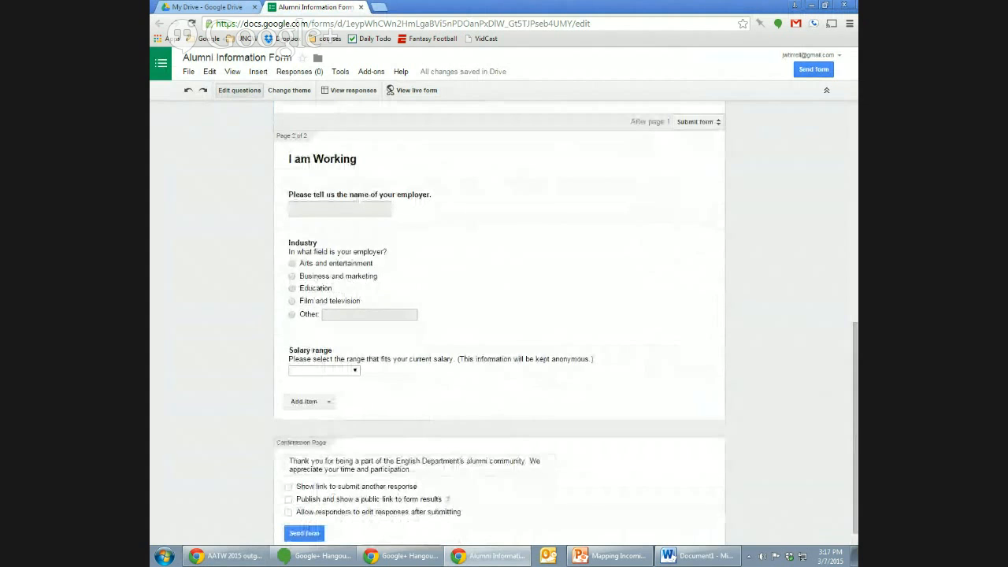
{"action": "scroll", "coordinate": [855, 425], "scroll_direction": "down", "scroll_amount": 1}
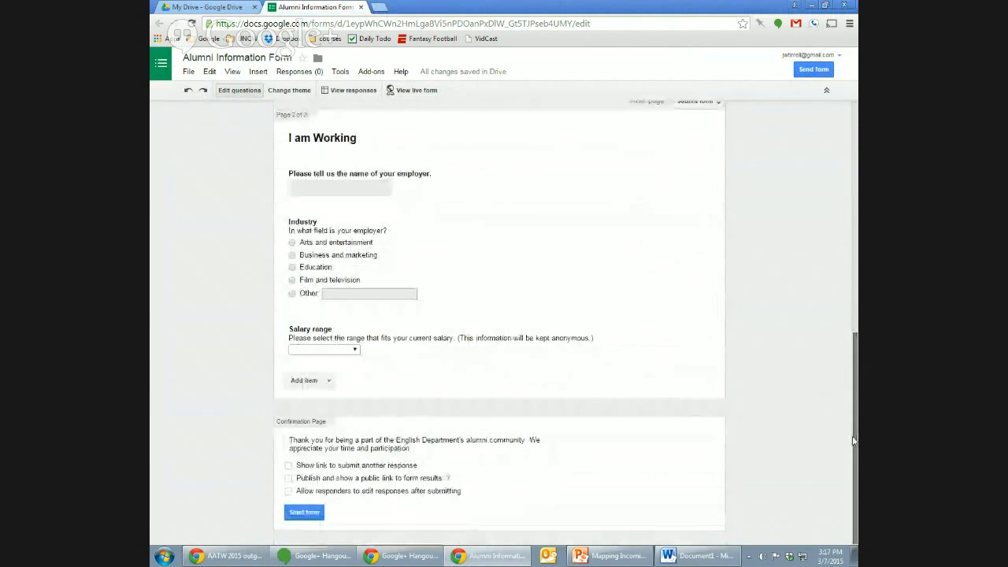
{"action": "left_click", "coordinate": [327, 383]}
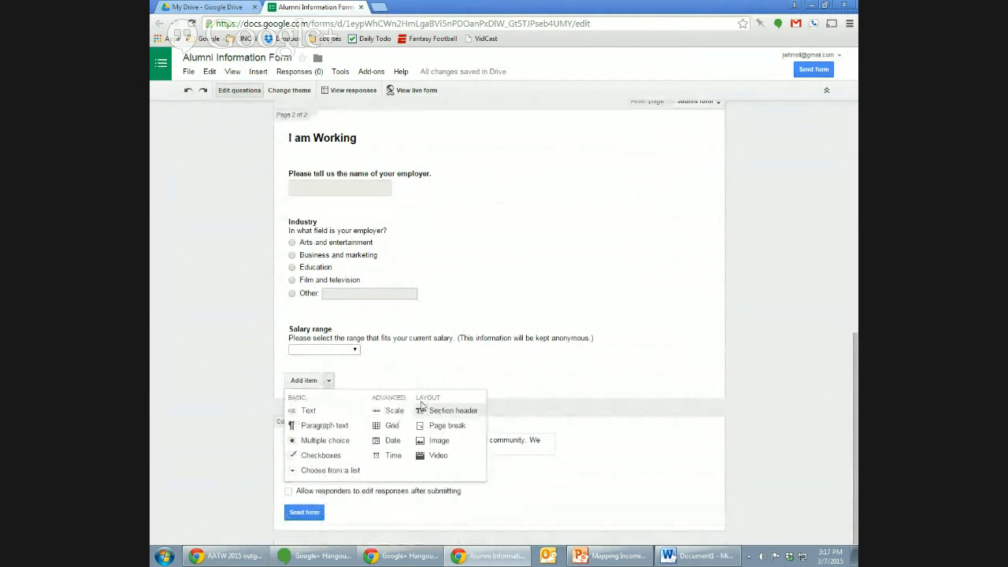
{"action": "left_click", "coordinate": [446, 426]}
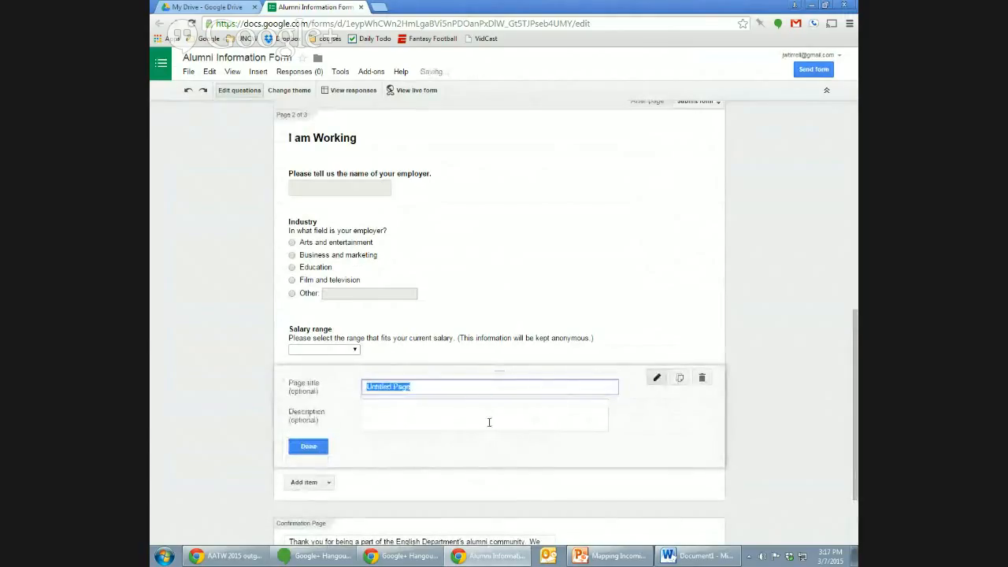
{"action": "type", "text": "I"}
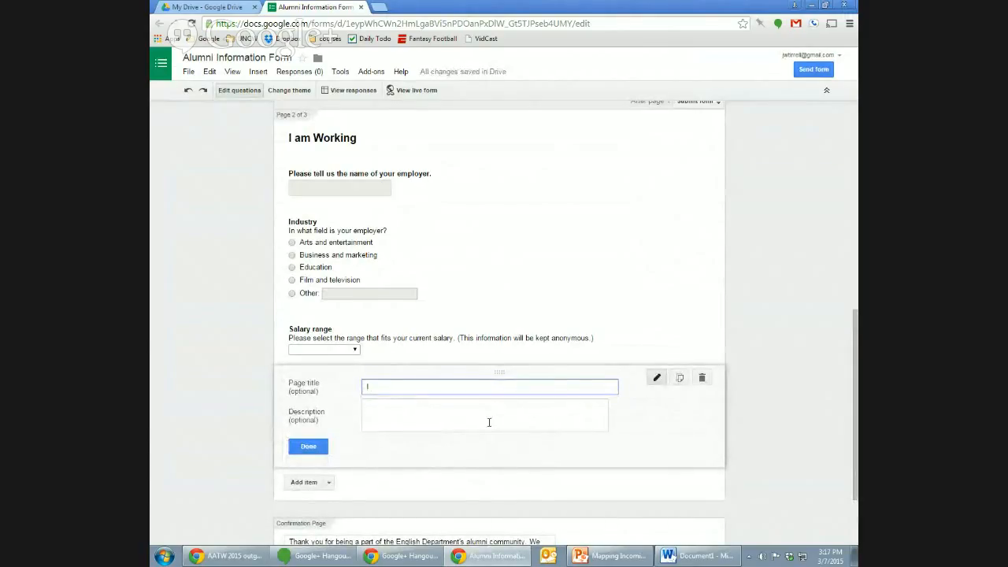
{"action": "type", "text": " am Furthering my Education"}
{"action": "left_click", "coordinate": [313, 447]}
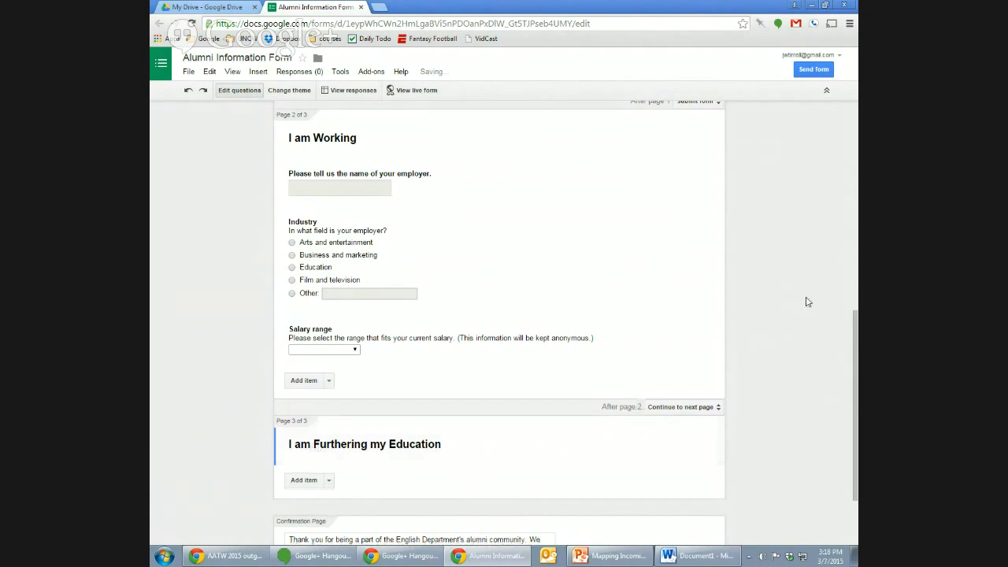
{"action": "left_click_drag", "start_coordinate": [856, 338], "coordinate": [849, 262]}
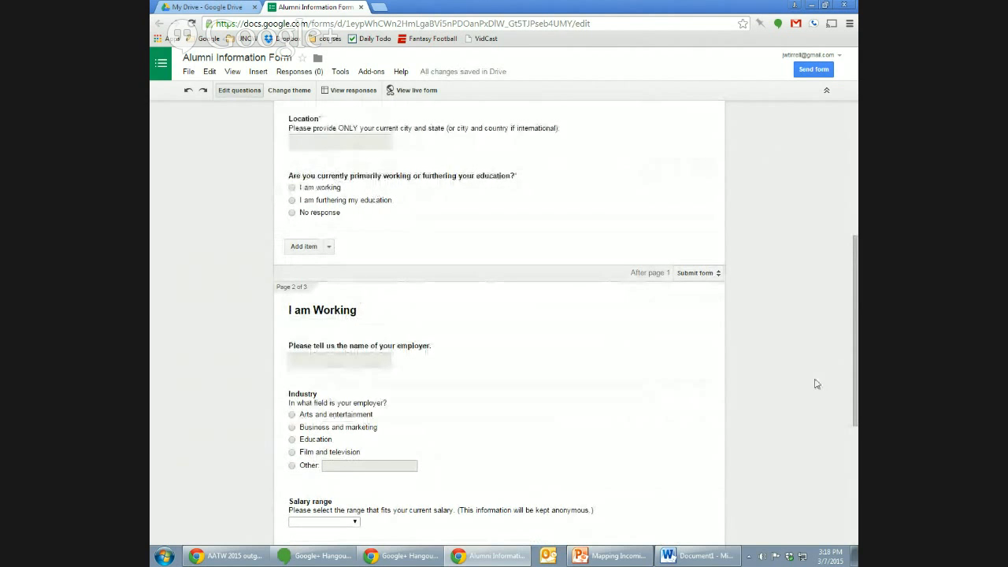
{"action": "left_click_drag", "start_coordinate": [854, 331], "coordinate": [853, 477]}
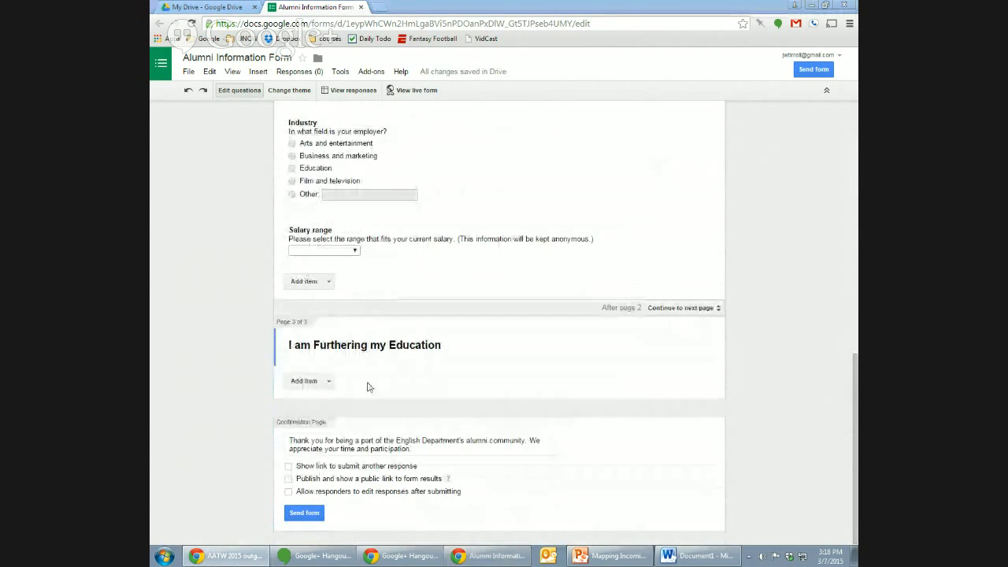
- Add a text question titled "Please tell us the name of your educational institution." to the "I am Furthering my Education" page
{"action": "left_click", "coordinate": [329, 381]}
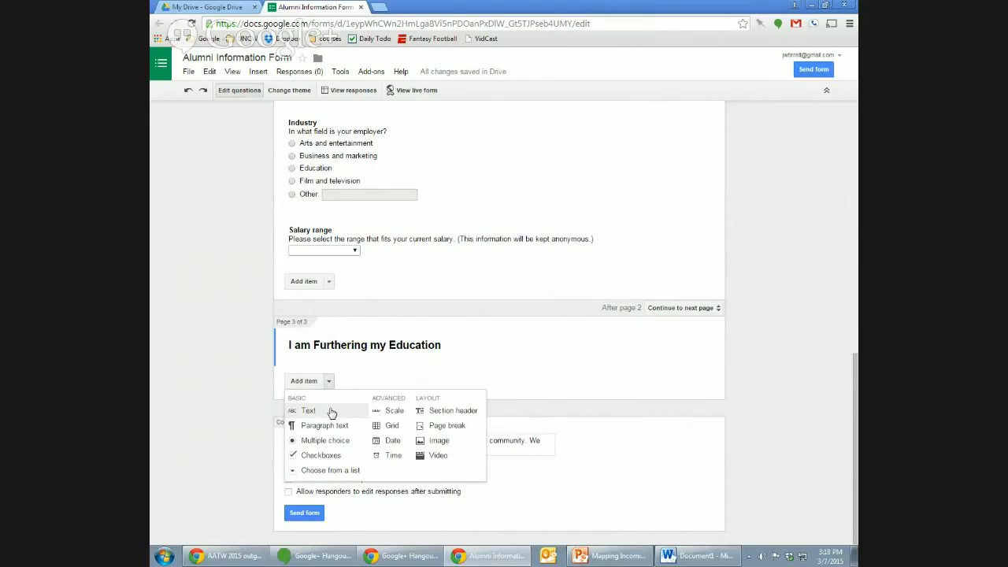
{"action": "left_click", "coordinate": [334, 412]}
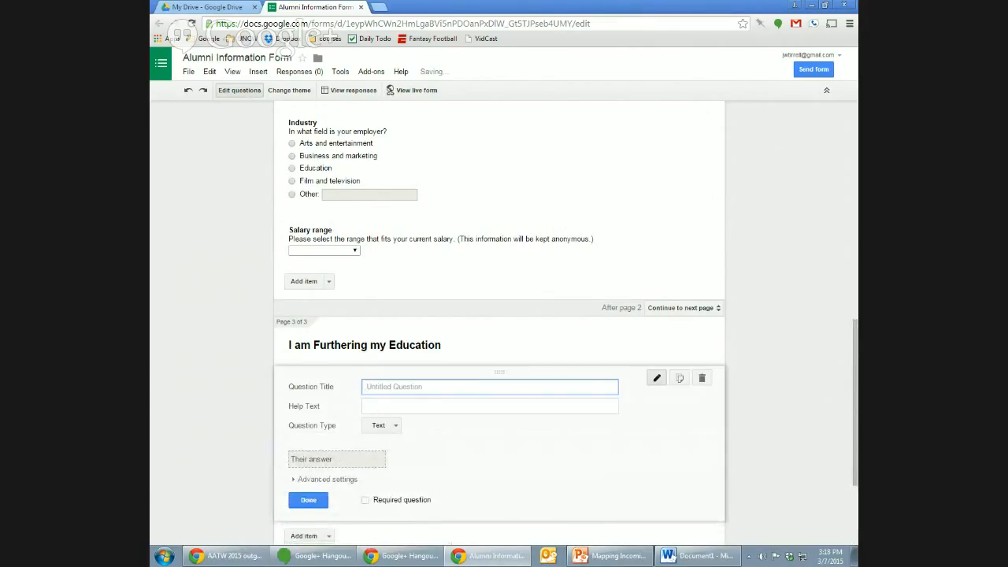
{"action": "left_click", "coordinate": [428, 384]}
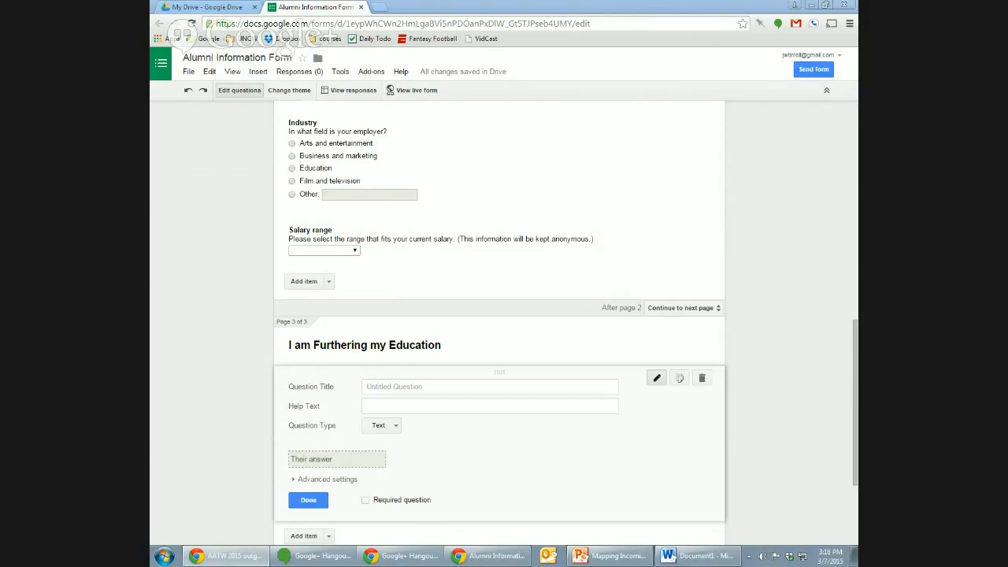
{"action": "left_click", "coordinate": [461, 386]}
{"action": "type", "text": "Please tell us the name of your educational institution."}
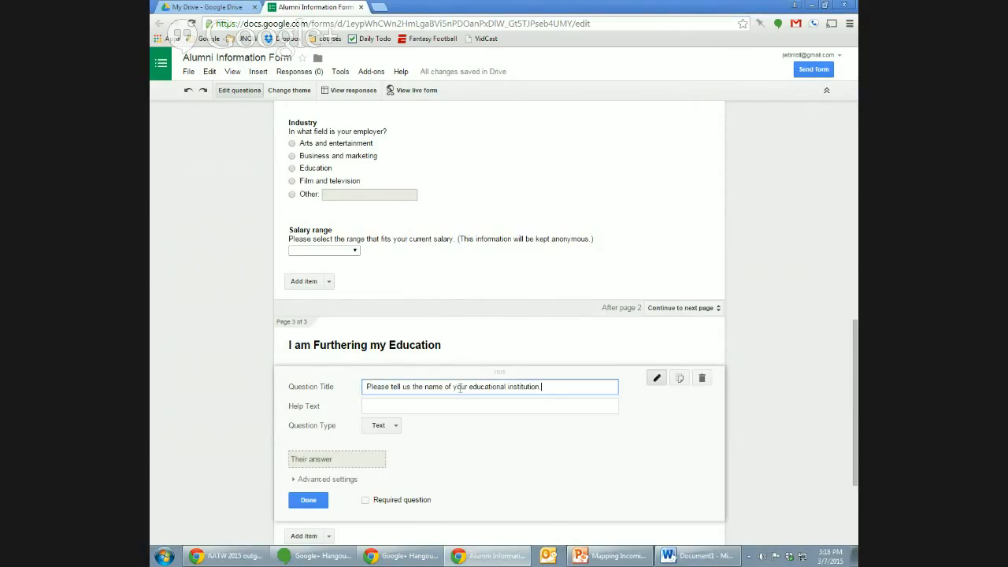
{"action": "left_click", "coordinate": [308, 500]}
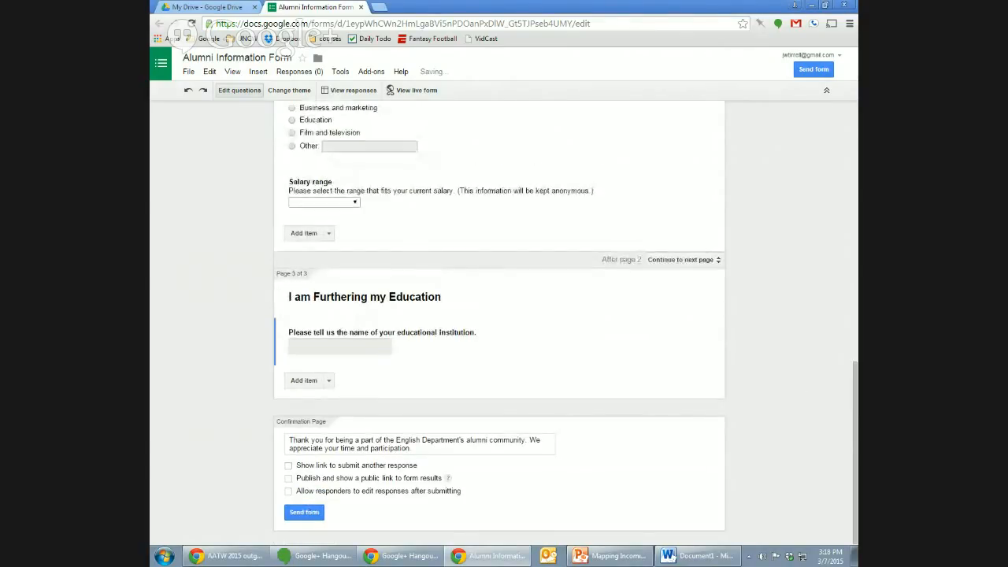
- Add a text question titled "Degree sought" to page 3 with the help text "Please identify the degree you are seeking."
{"action": "scroll", "coordinate": [852, 390], "scroll_direction": "up", "scroll_amount": 3}
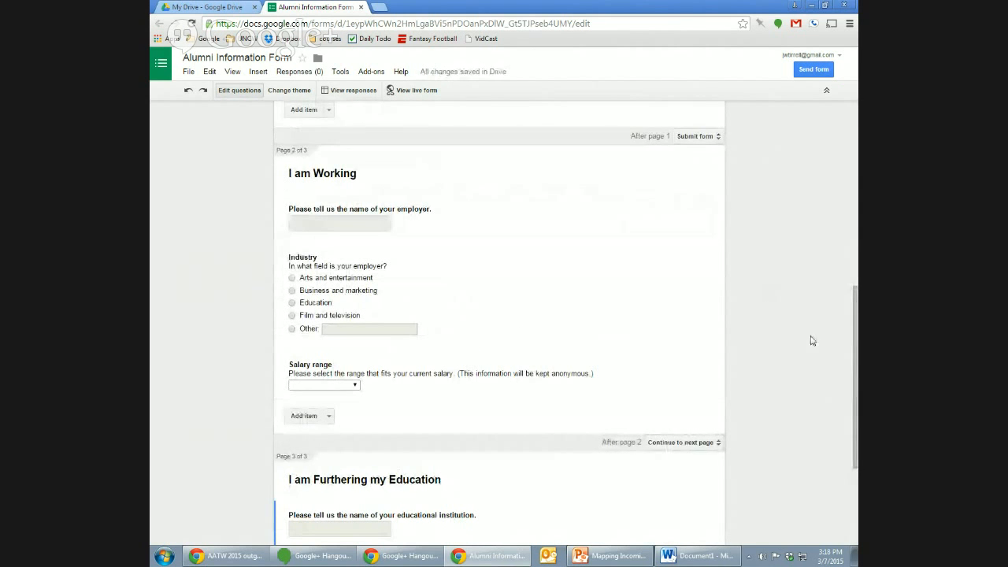
{"action": "scroll", "coordinate": [813, 340], "scroll_direction": "down", "scroll_amount": 3}
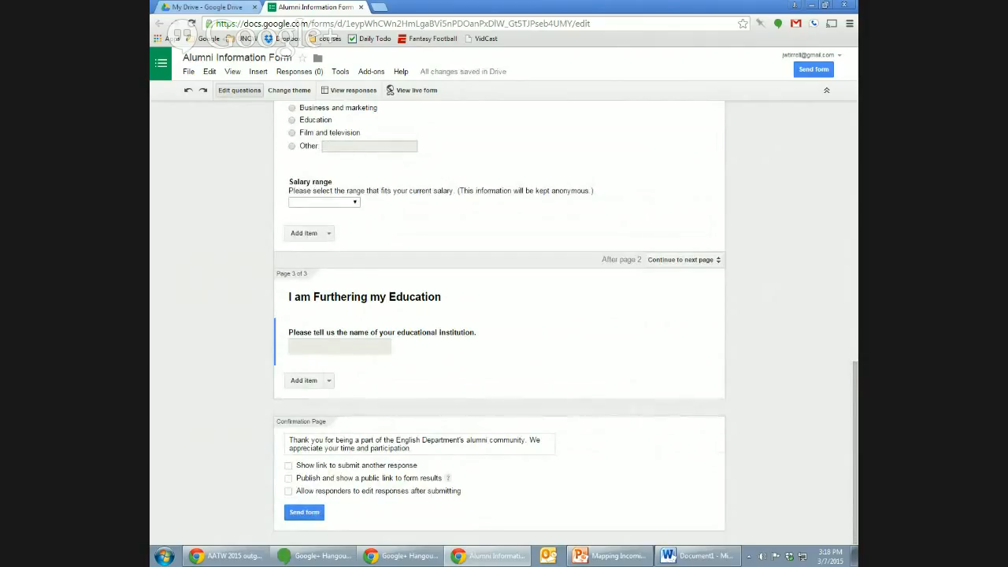
{"action": "left_click", "coordinate": [227, 556]}
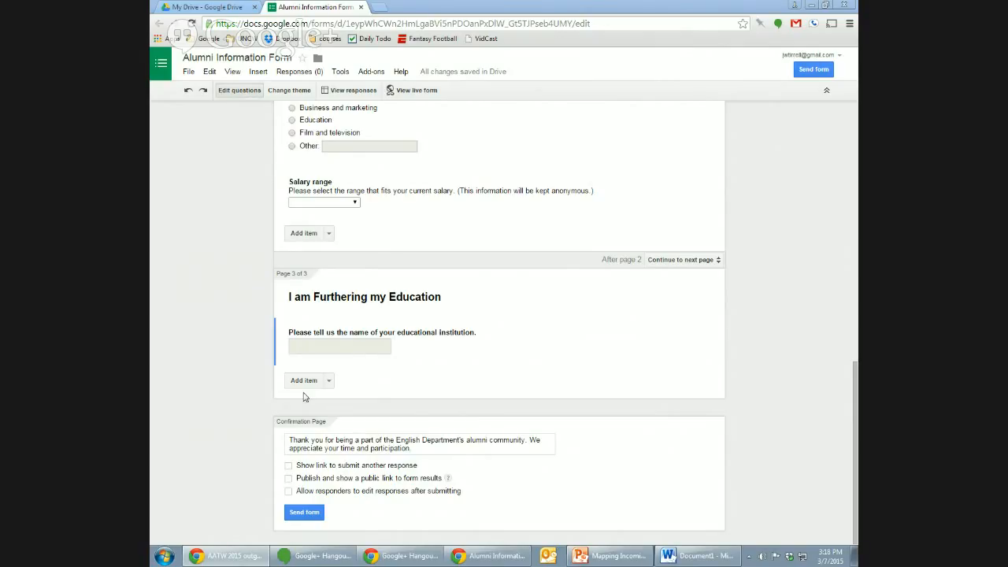
{"action": "left_click", "coordinate": [330, 381]}
{"action": "left_click", "coordinate": [310, 410]}
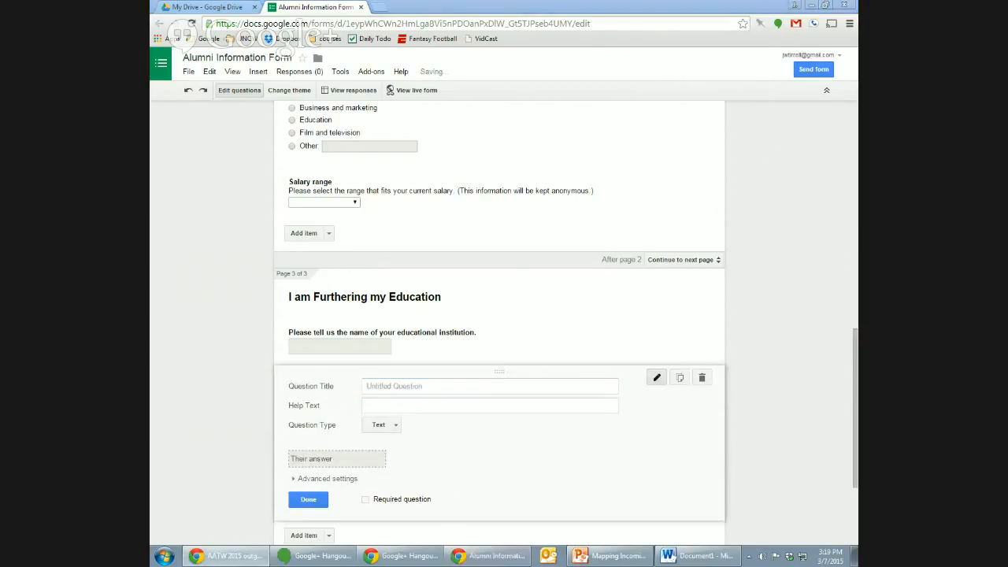
{"action": "left_click", "coordinate": [393, 385]}
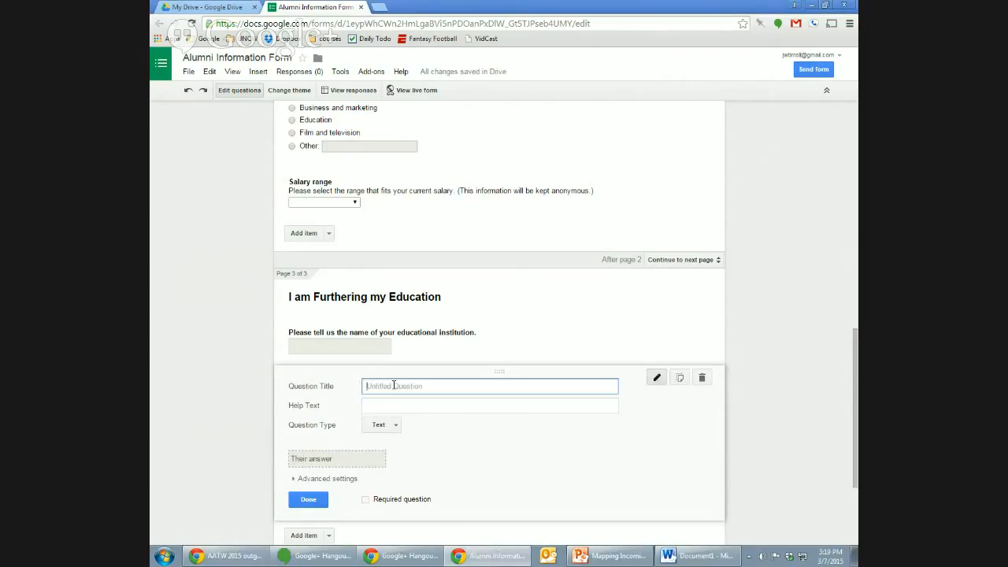
{"action": "type", "text": "Degree sought"}
{"action": "left_click", "coordinate": [427, 405]}
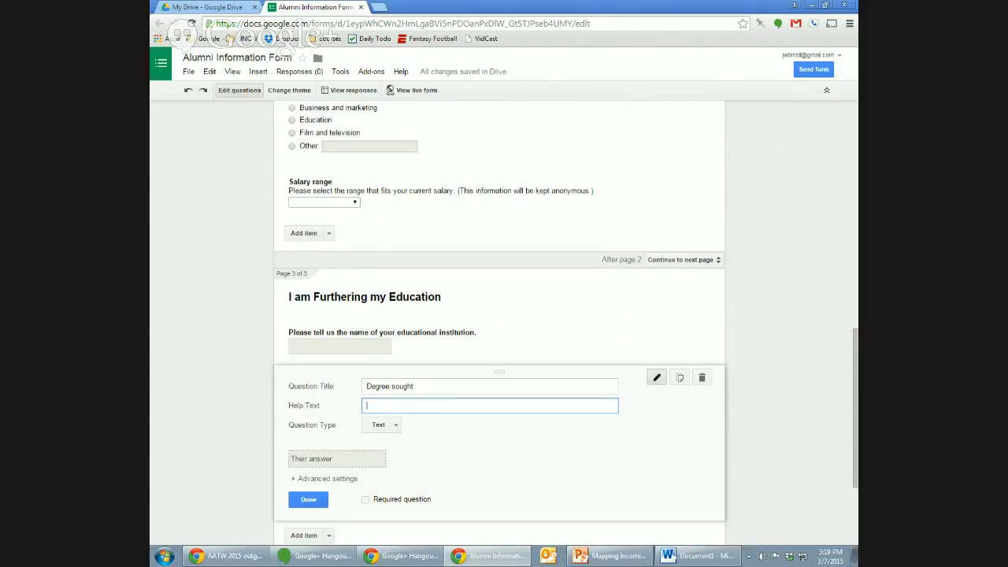
{"action": "key", "text": "alt+Tab"}
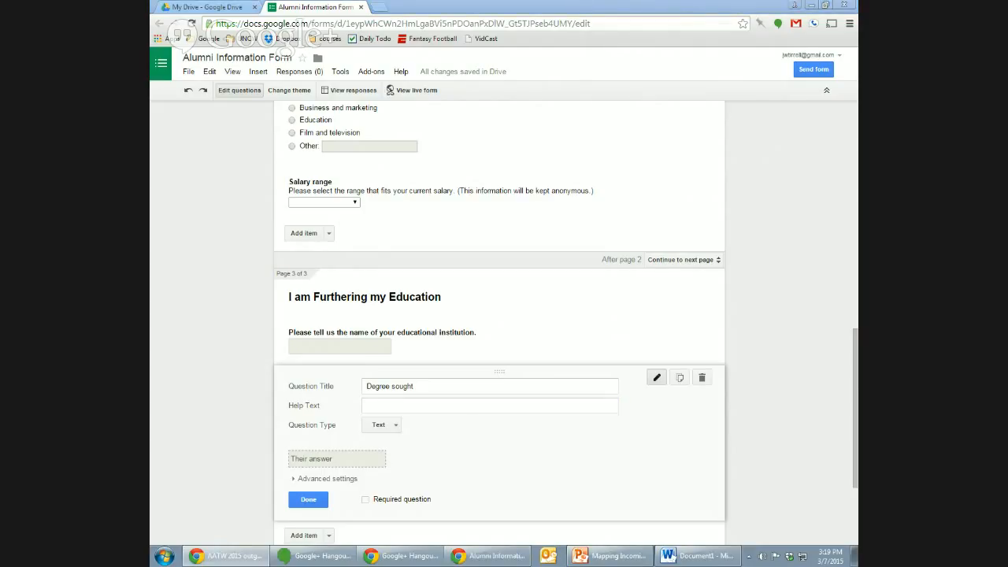
{"action": "left_click", "coordinate": [457, 404]}
{"action": "type", "text": "Please identify the degree you are seeking"}
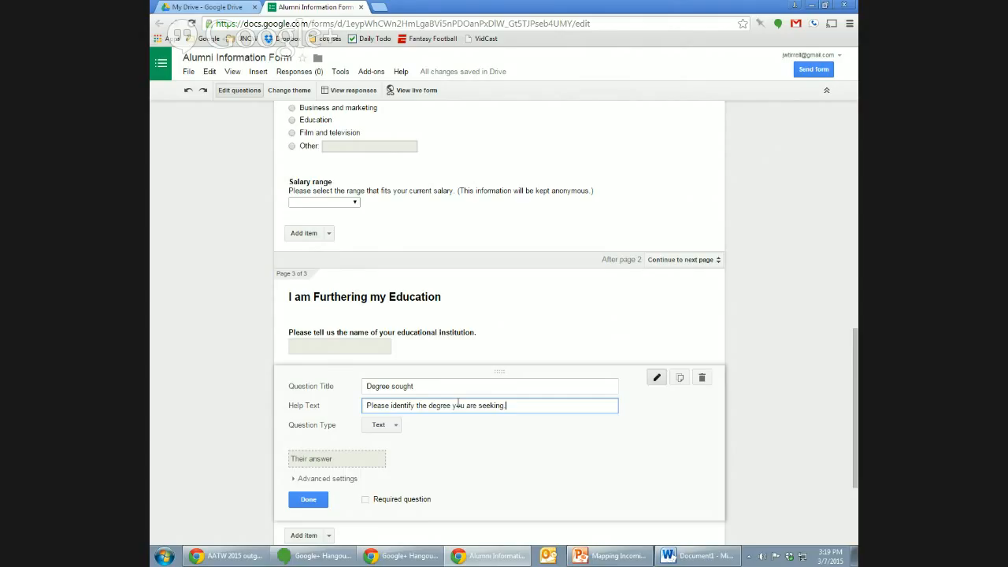
{"action": "left_click", "coordinate": [308, 500]}
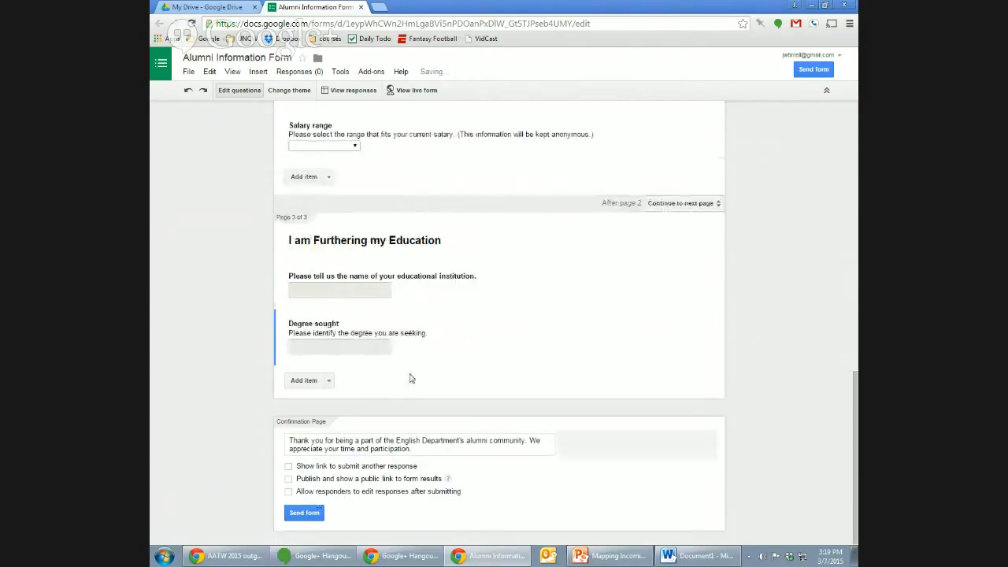
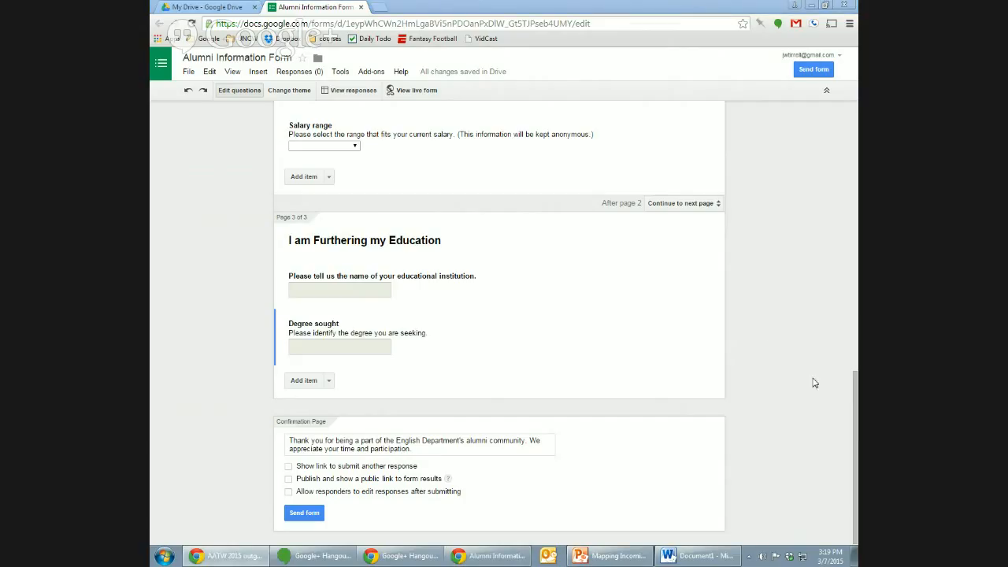
- In the question on working or furthering education, send the "I am furthering my education" answer to page 3 (I am Furthering my Education)
{"action": "scroll", "coordinate": [856, 404], "scroll_direction": "up", "scroll_amount": 2}
{"action": "scroll", "coordinate": [857, 404], "scroll_direction": "down", "scroll_amount": 3}
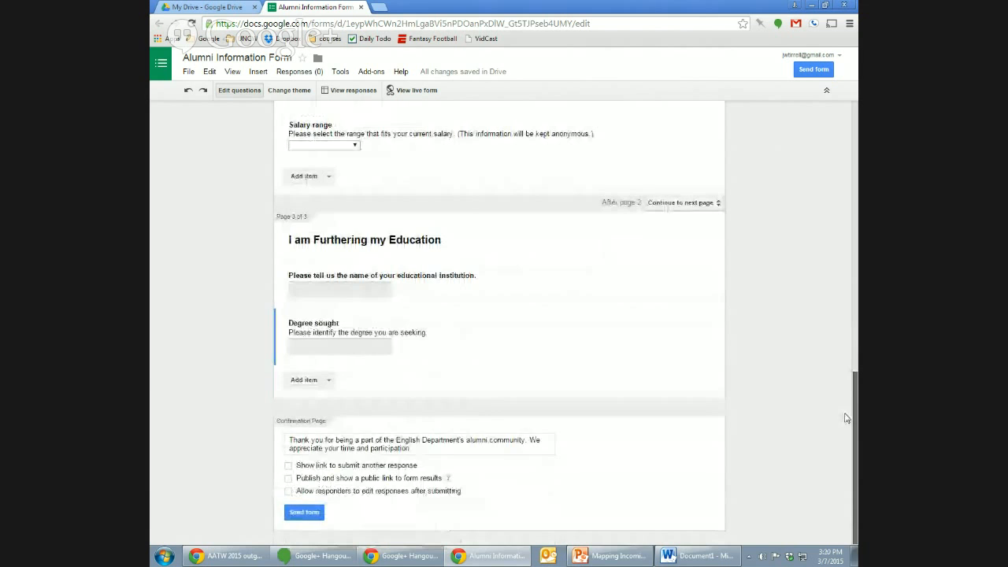
{"action": "left_click_drag", "start_coordinate": [854, 399], "coordinate": [851, 228]}
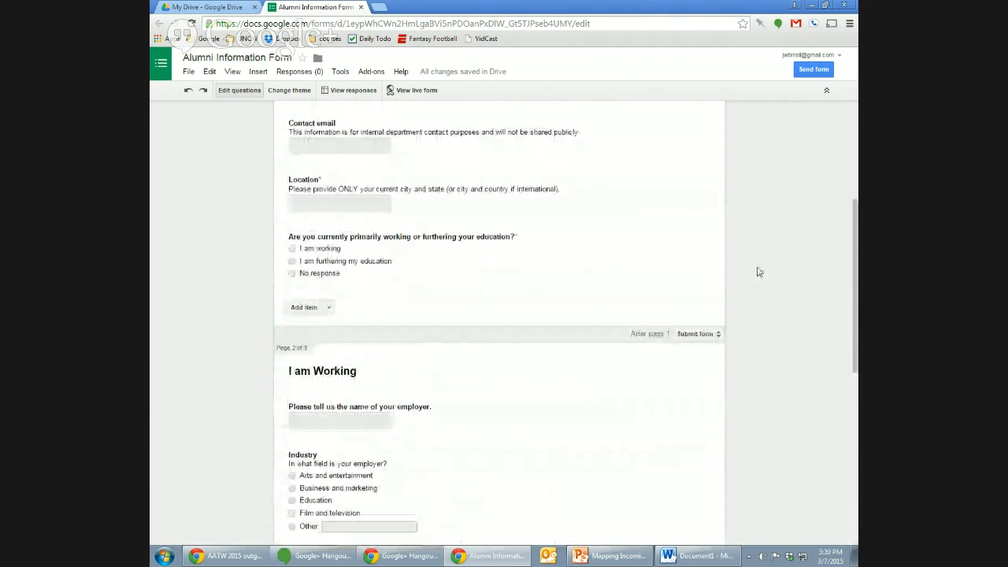
{"action": "mouse_move", "coordinate": [630, 270]}
{"action": "left_click", "coordinate": [660, 239]}
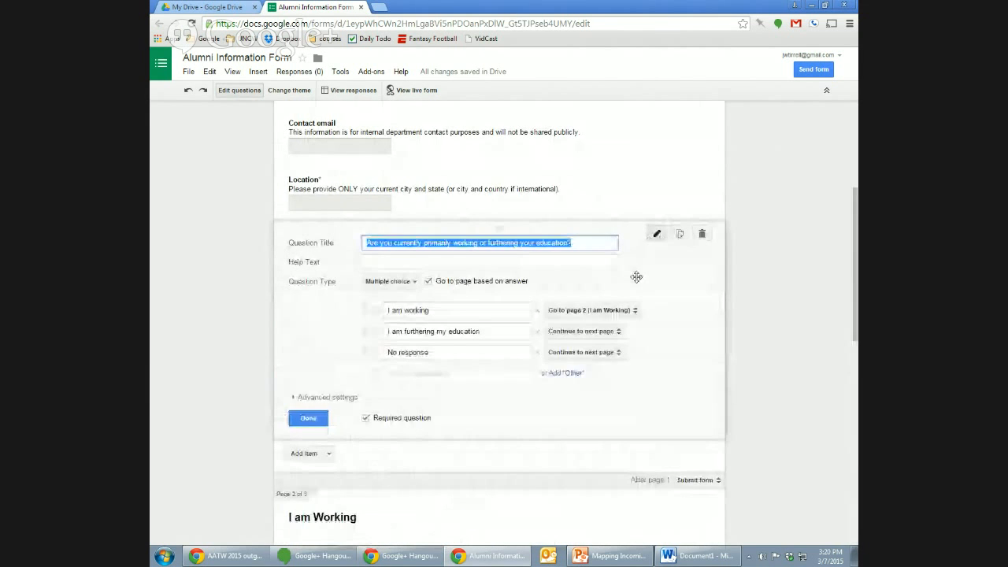
{"action": "left_click", "coordinate": [597, 332]}
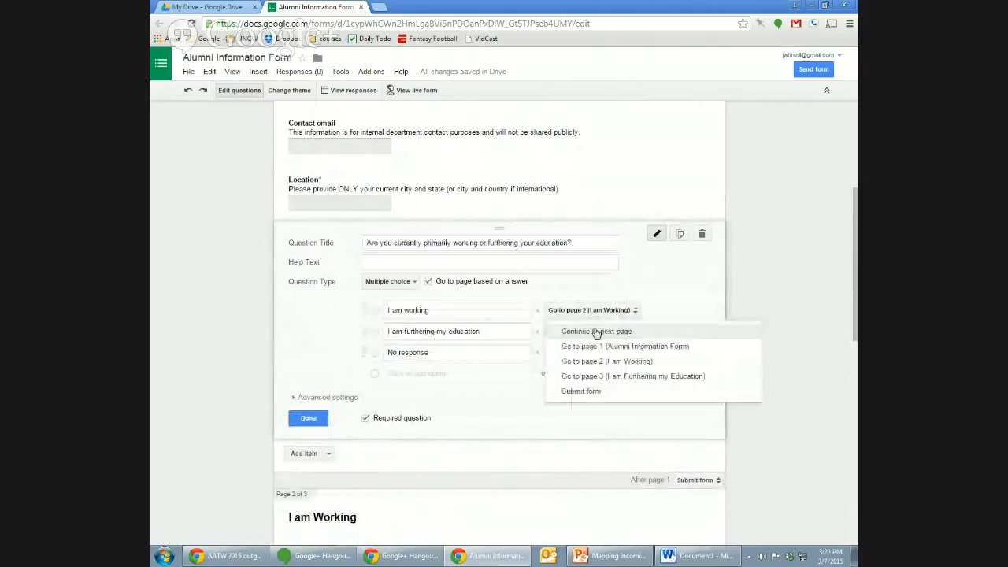
{"action": "left_click", "coordinate": [614, 375]}
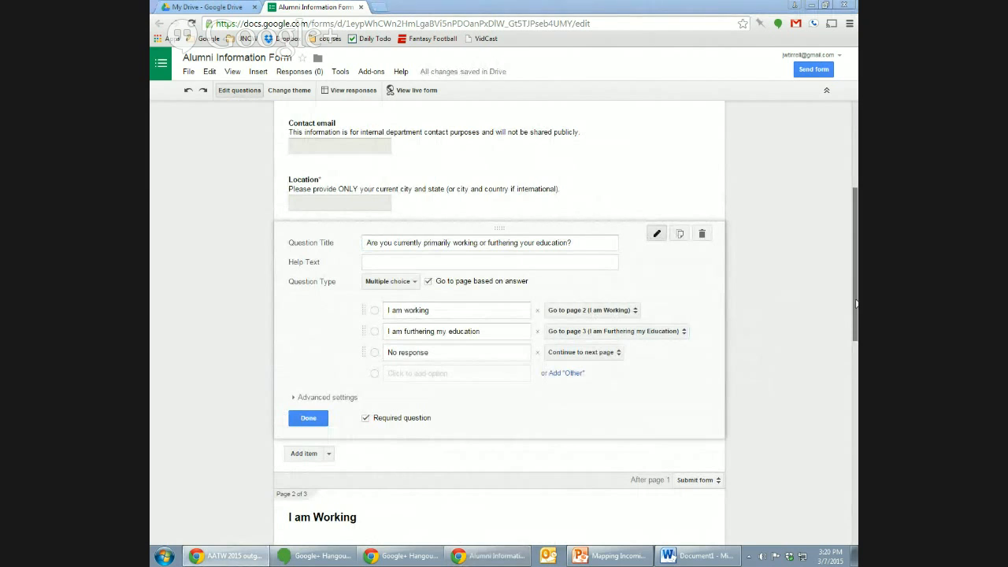
- Make the "No response" answer of the question on working or furthering education submit the form
{"action": "left_click_drag", "start_coordinate": [857, 303], "coordinate": [852, 261]}
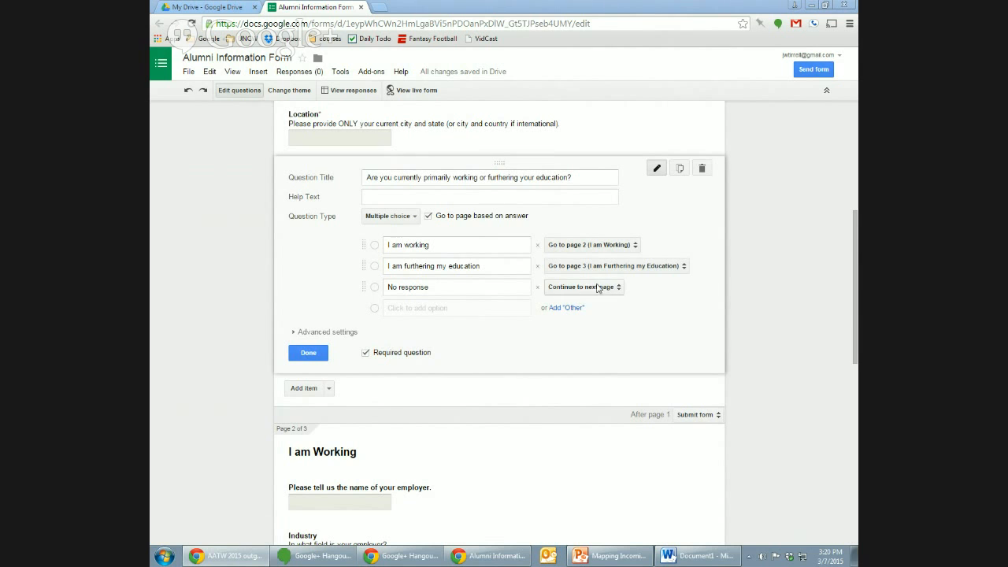
{"action": "left_click_drag", "start_coordinate": [855, 293], "coordinate": [854, 208]}
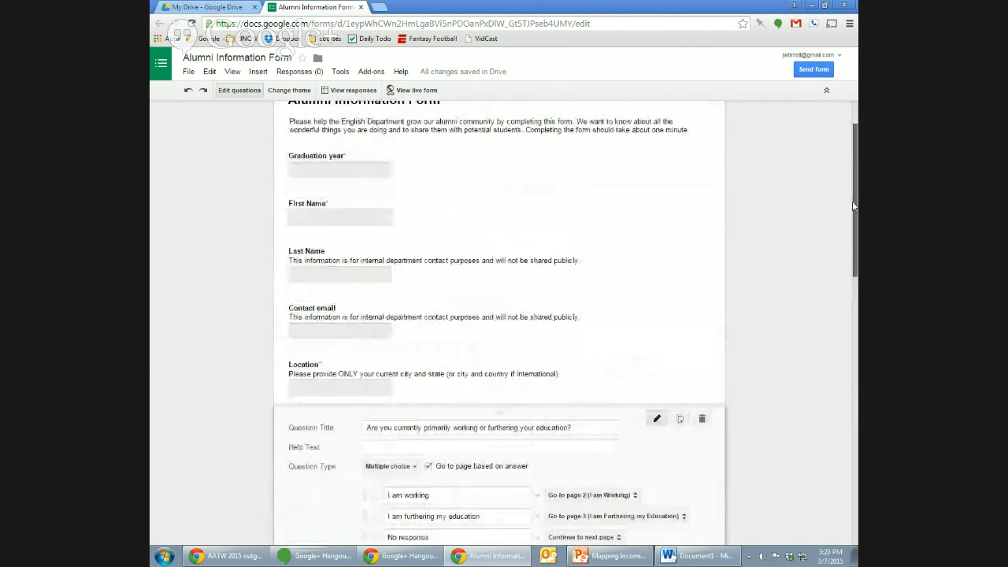
{"action": "left_click_drag", "start_coordinate": [853, 207], "coordinate": [855, 365]}
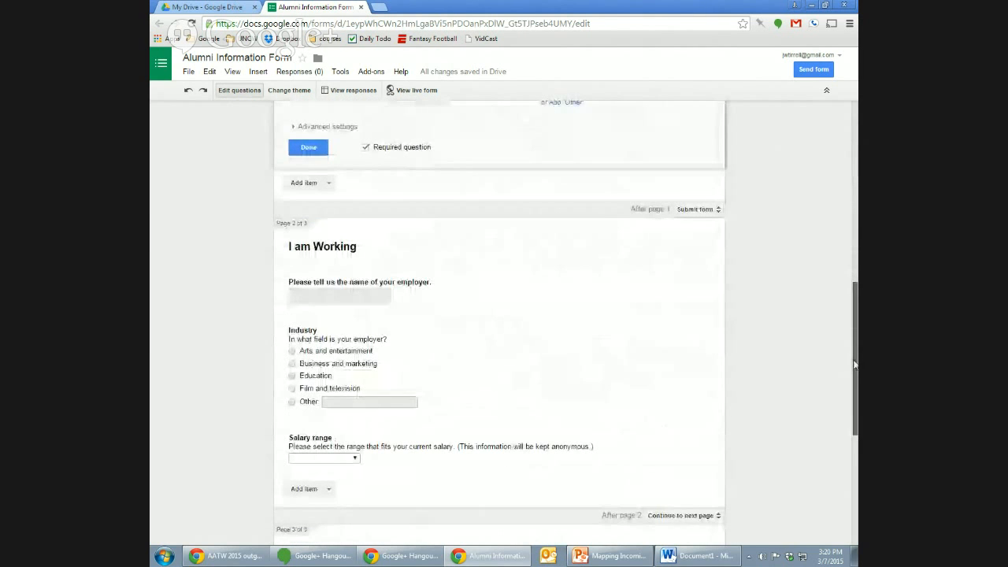
{"action": "left_click_drag", "start_coordinate": [857, 368], "coordinate": [857, 281]}
{"action": "left_click", "coordinate": [618, 331]}
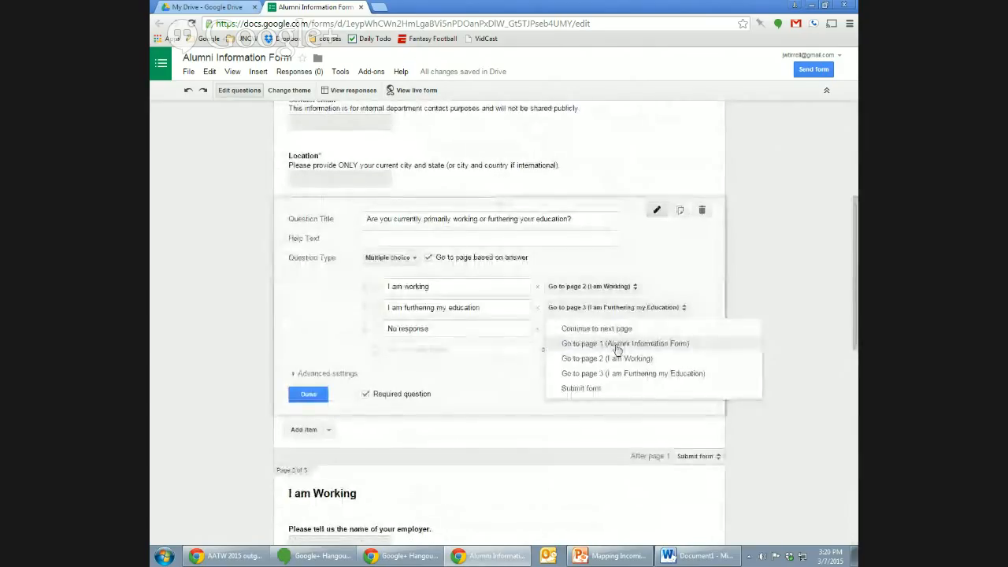
{"action": "left_click", "coordinate": [620, 388]}
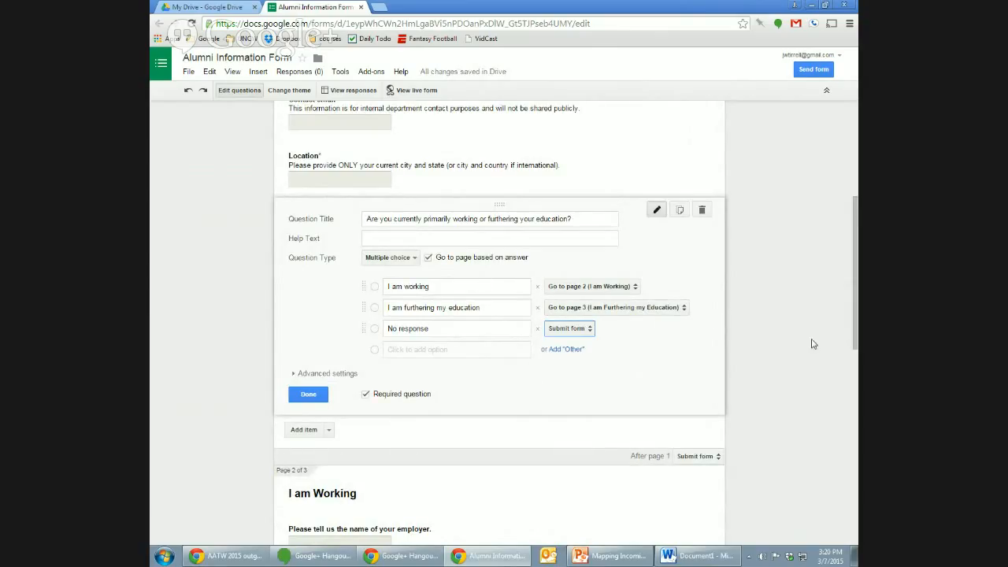
- Set the form to be submitted after page 2 (I am Working)
{"action": "left_click_drag", "start_coordinate": [855, 326], "coordinate": [852, 464]}
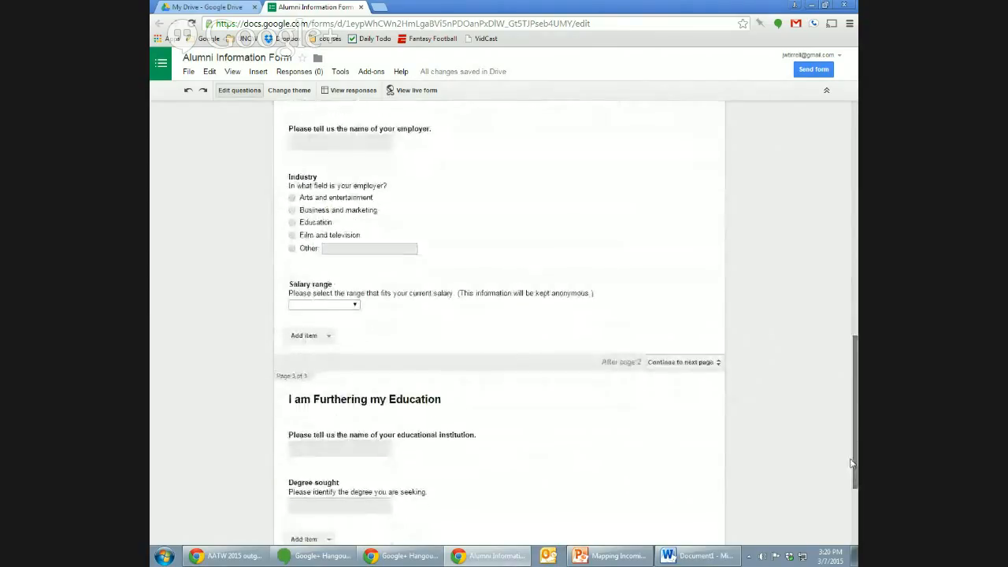
{"action": "scroll", "coordinate": [844, 304], "scroll_direction": "up", "scroll_amount": 3}
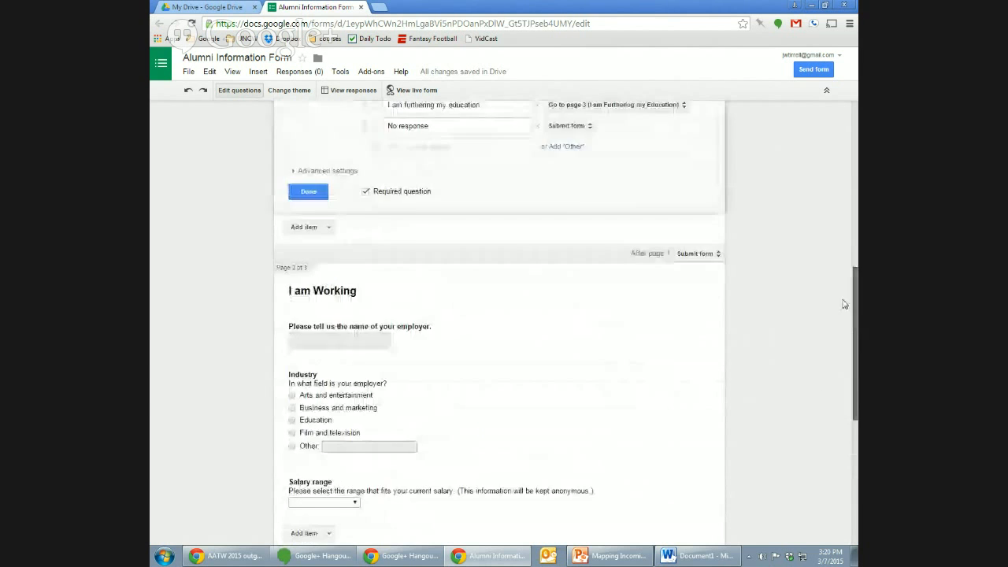
{"action": "scroll", "coordinate": [845, 304], "scroll_direction": "up", "scroll_amount": 3}
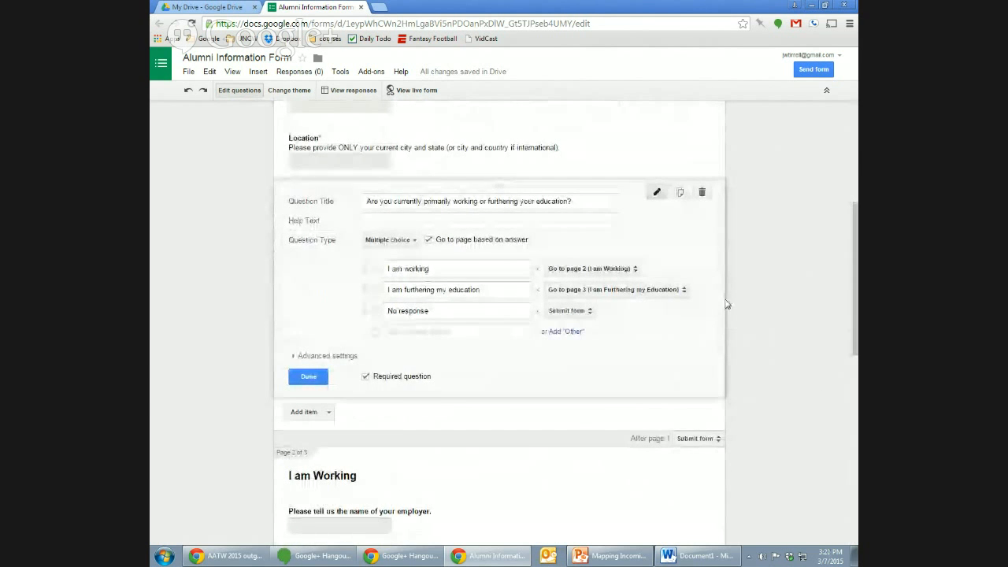
{"action": "left_click_drag", "start_coordinate": [847, 312], "coordinate": [857, 460]}
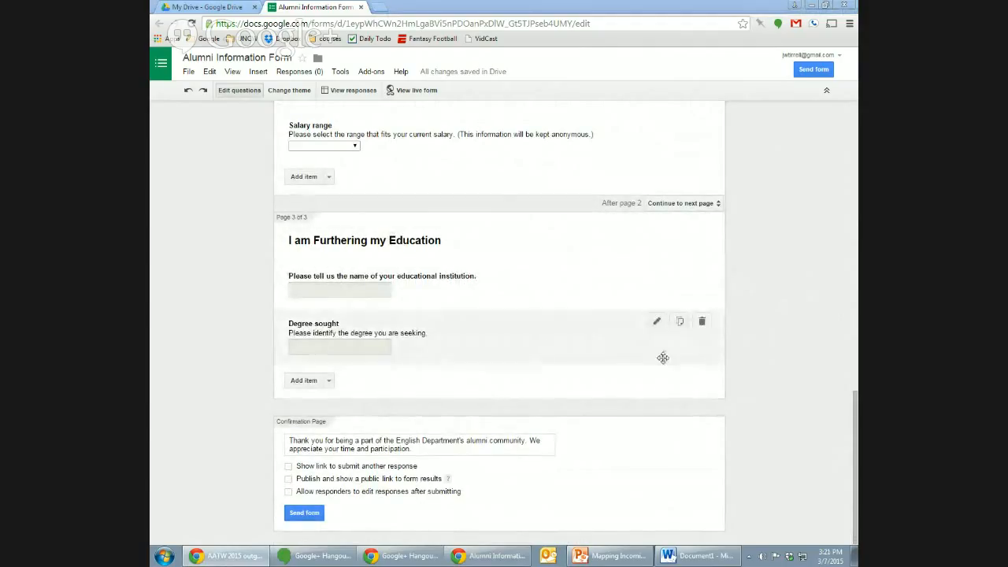
{"action": "scroll", "coordinate": [587, 238], "scroll_direction": "up", "scroll_amount": 10}
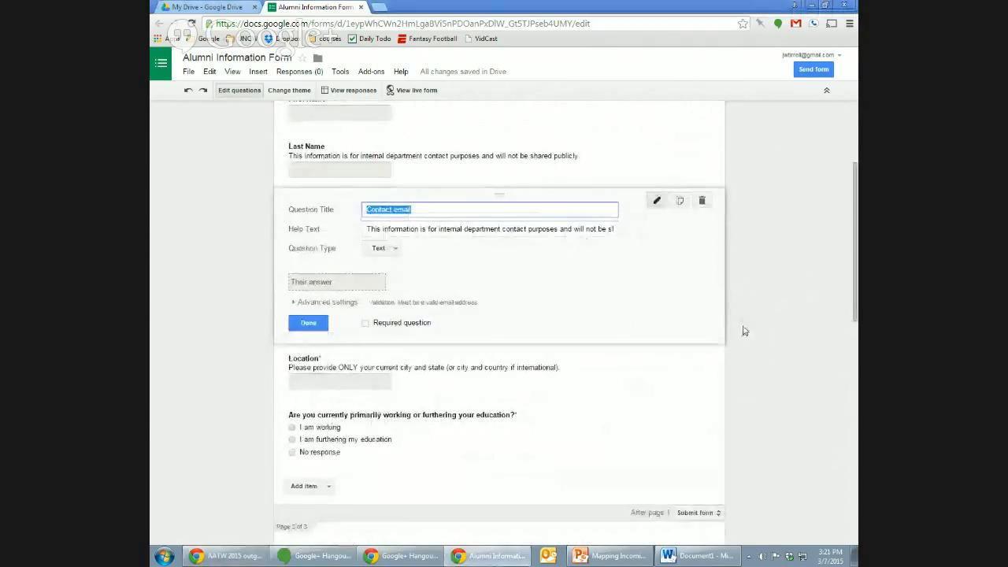
{"action": "left_click_drag", "start_coordinate": [854, 311], "coordinate": [850, 438]}
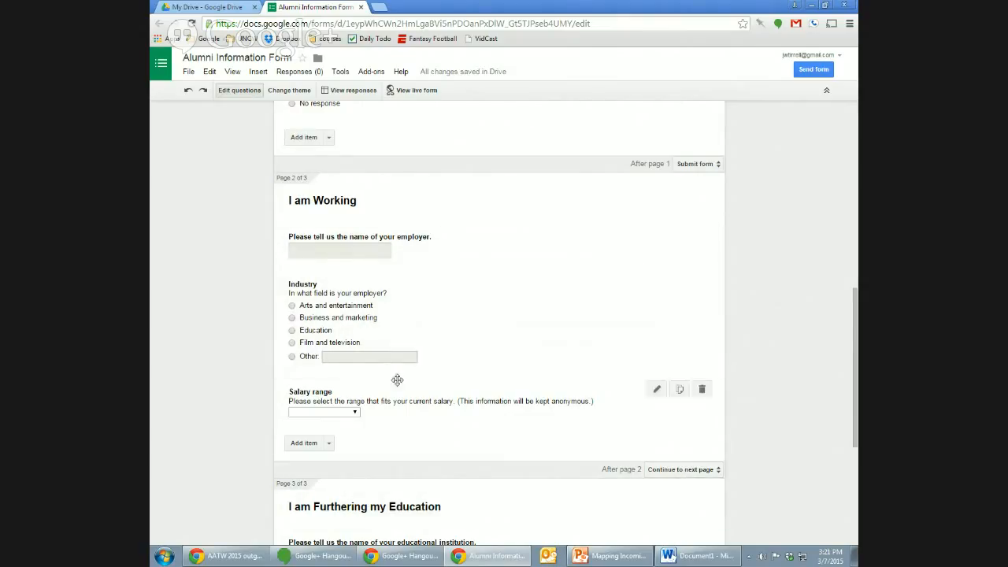
{"action": "left_click", "coordinate": [688, 470]}
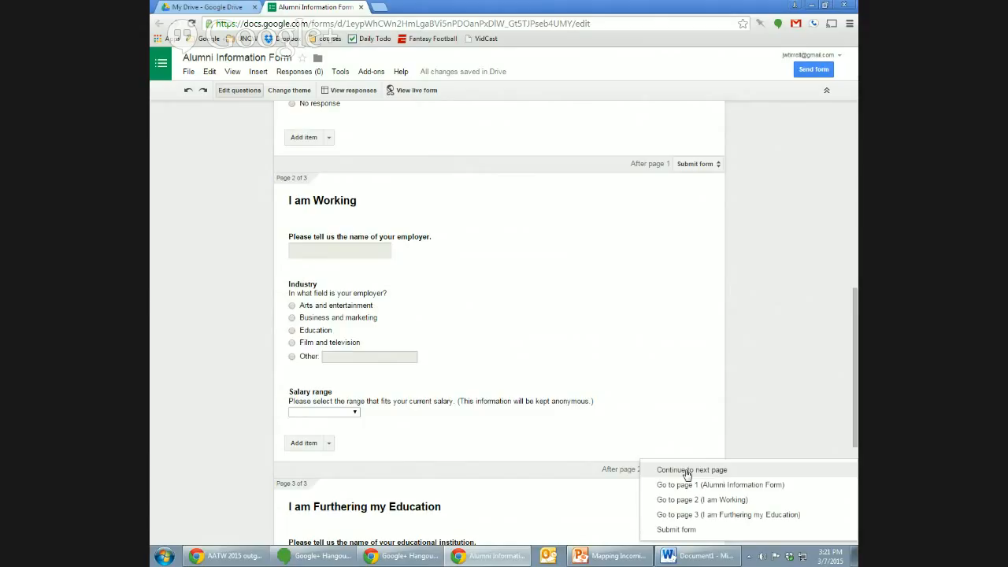
{"action": "left_click", "coordinate": [692, 530]}
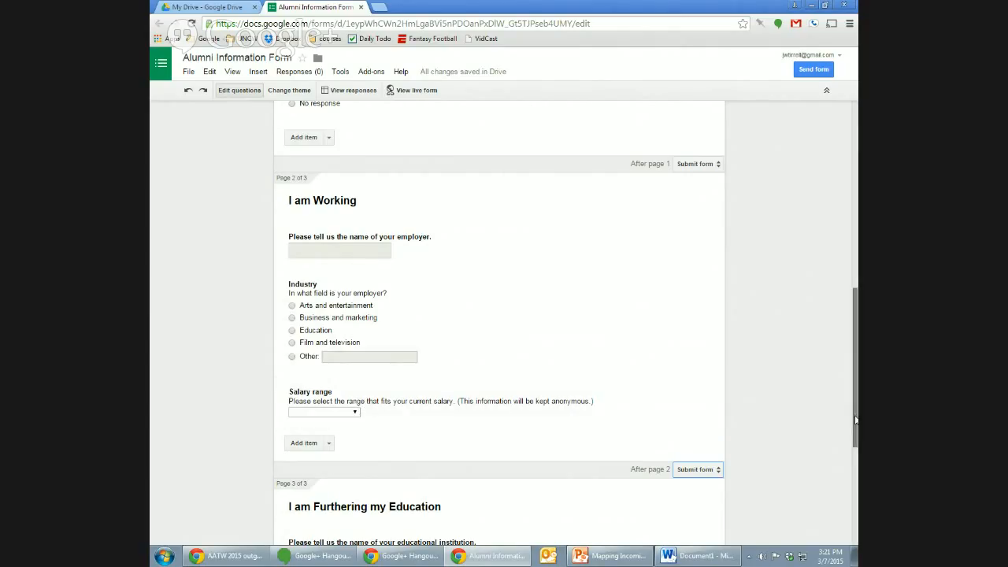
{"action": "left_click_drag", "start_coordinate": [856, 421], "coordinate": [855, 552]}
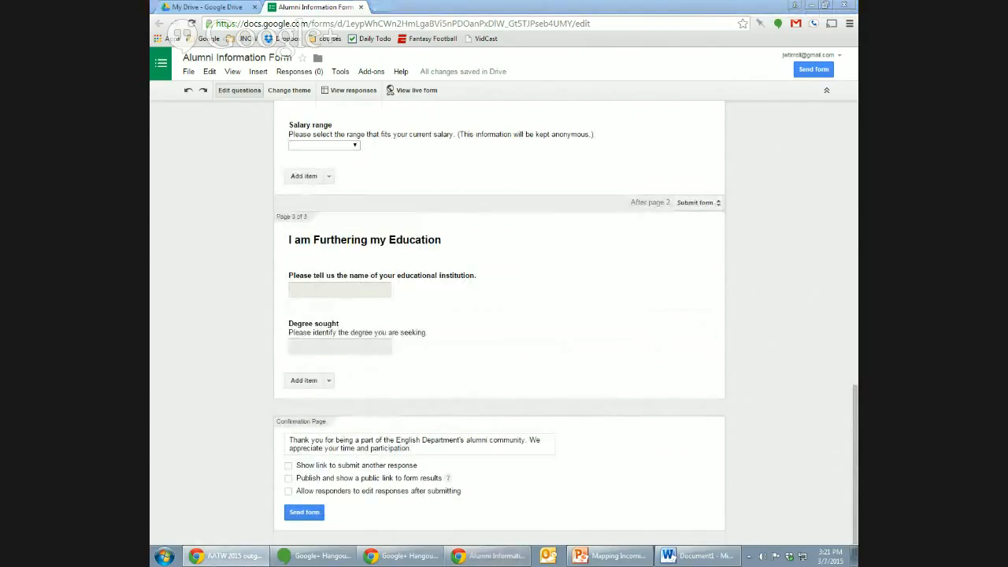
{"action": "left_click_drag", "start_coordinate": [849, 401], "coordinate": [822, 124]}
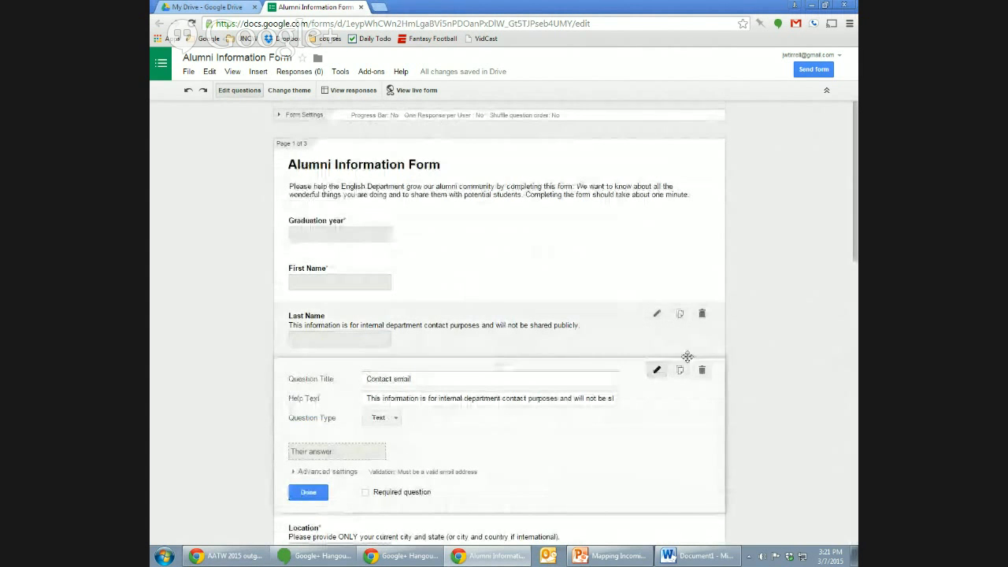
- Finish editing the Contact email question and open the live version of the form
{"action": "left_click", "coordinate": [657, 370]}
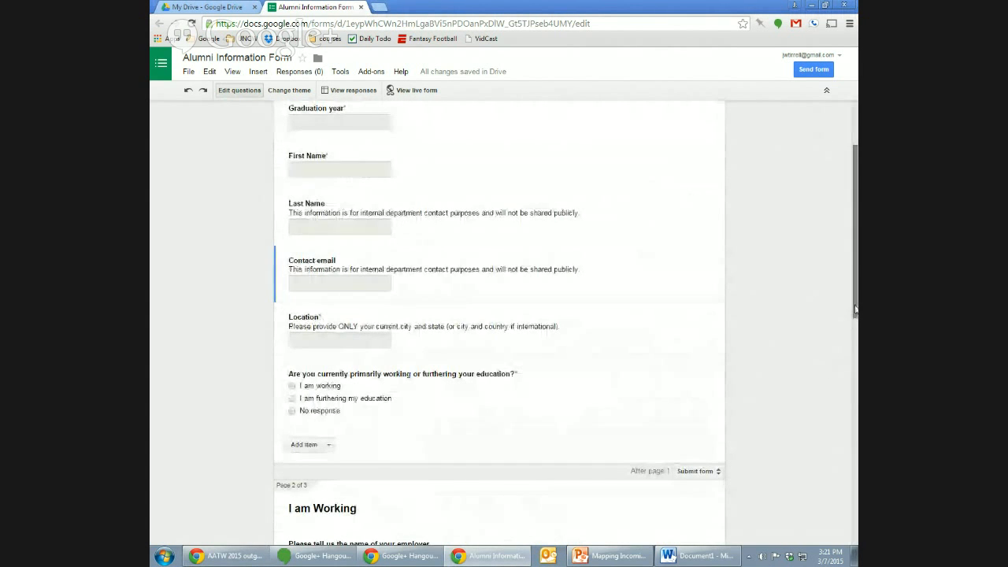
{"action": "left_click_drag", "start_coordinate": [856, 309], "coordinate": [826, 247]}
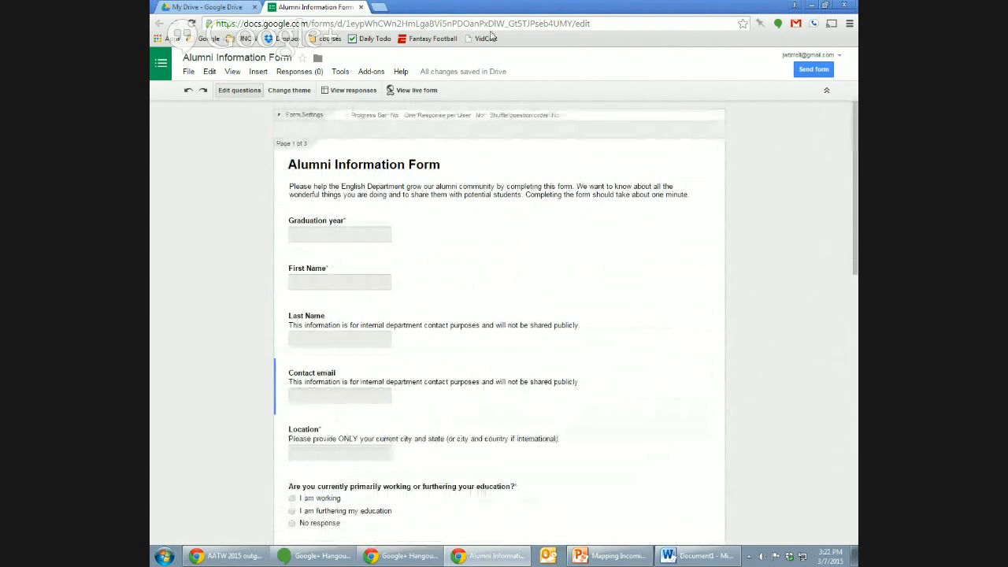
{"action": "left_click", "coordinate": [412, 91]}
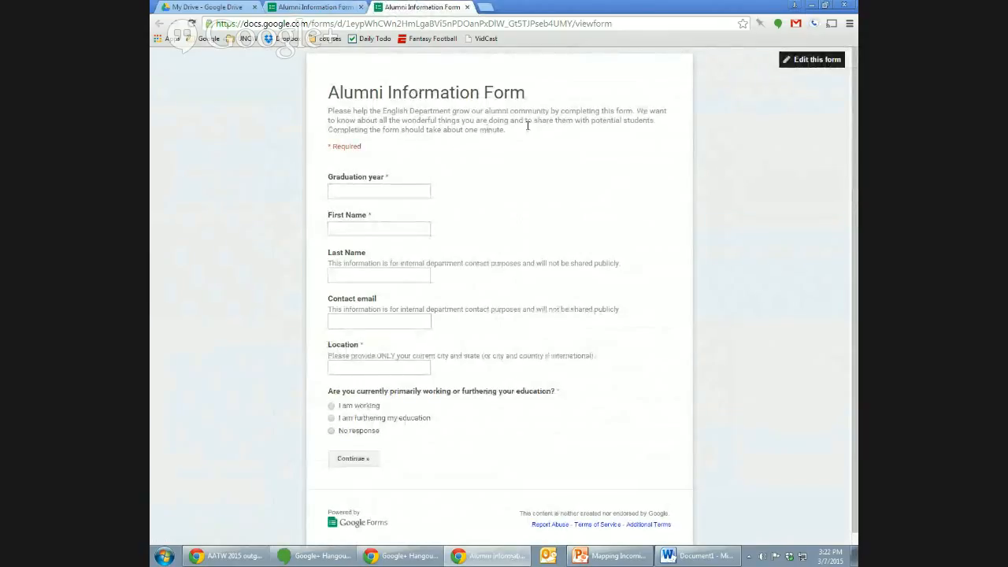
- Review the live form's introduction, the Last Name help text and the form's web address
{"action": "left_click_drag", "start_coordinate": [508, 134], "coordinate": [323, 110]}
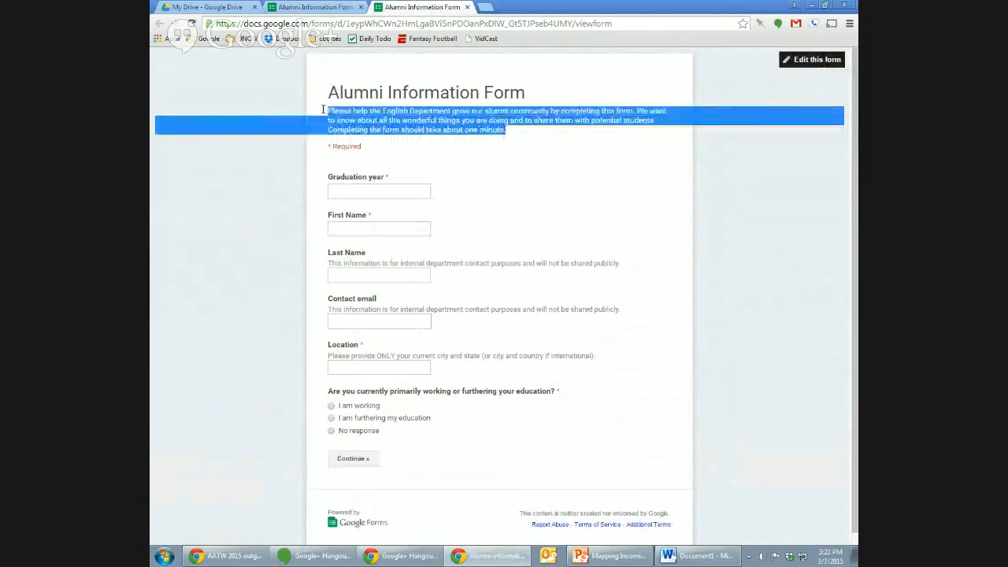
{"action": "left_click", "coordinate": [393, 117]}
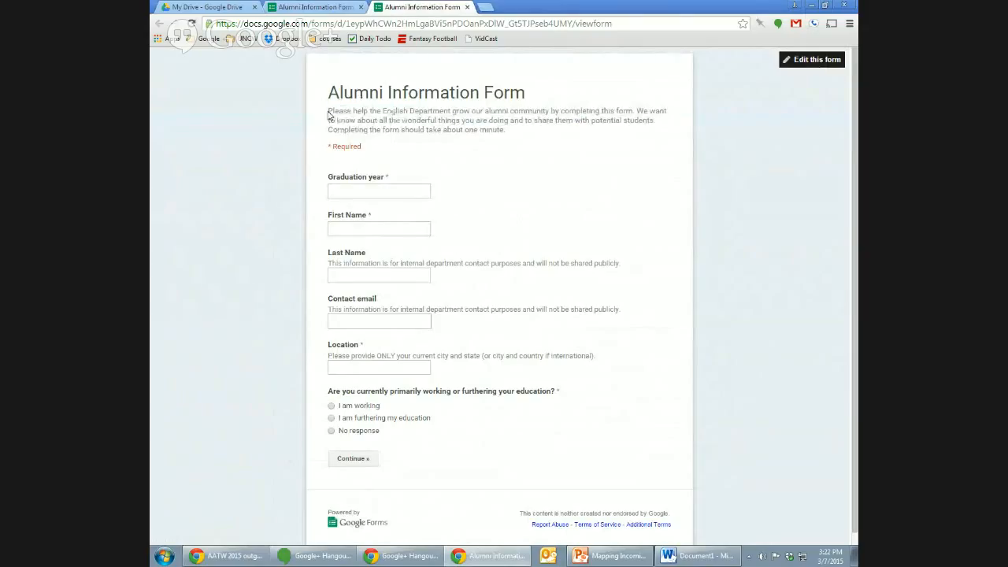
{"action": "left_click_drag", "start_coordinate": [330, 115], "coordinate": [532, 131]}
{"action": "left_click", "coordinate": [522, 135]}
{"action": "left_click", "coordinate": [341, 108]}
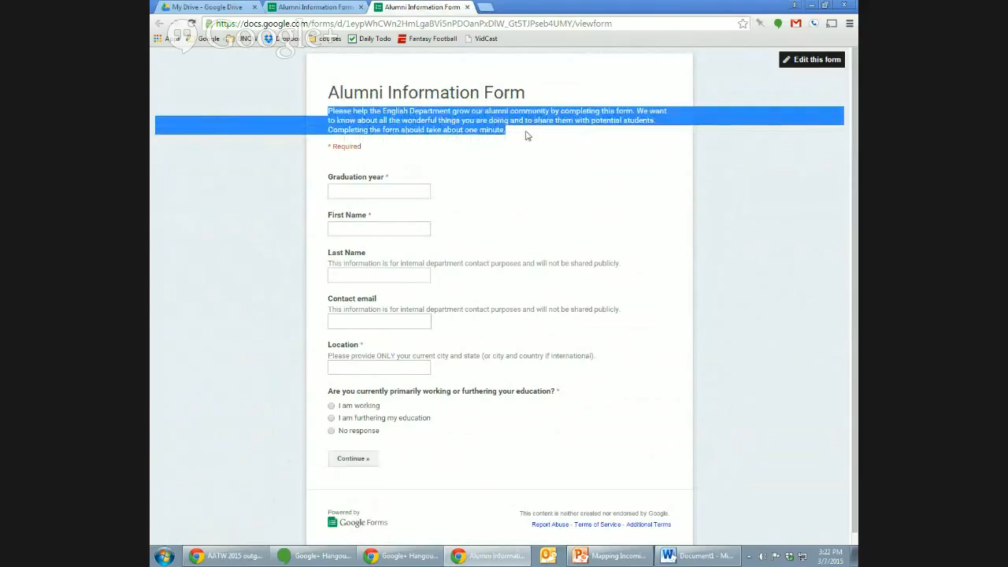
{"action": "triple_click", "coordinate": [516, 267]}
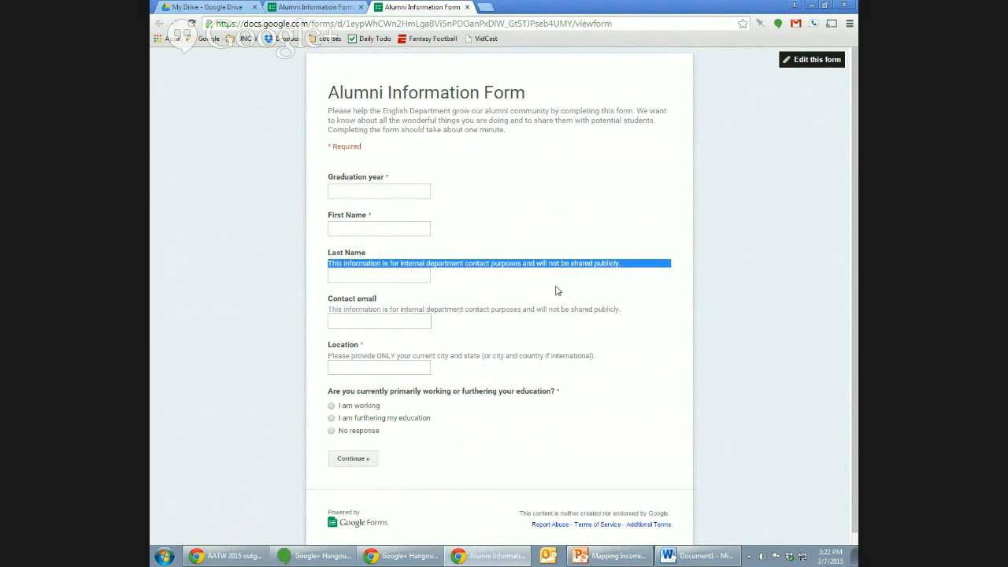
{"action": "left_click", "coordinate": [531, 233]}
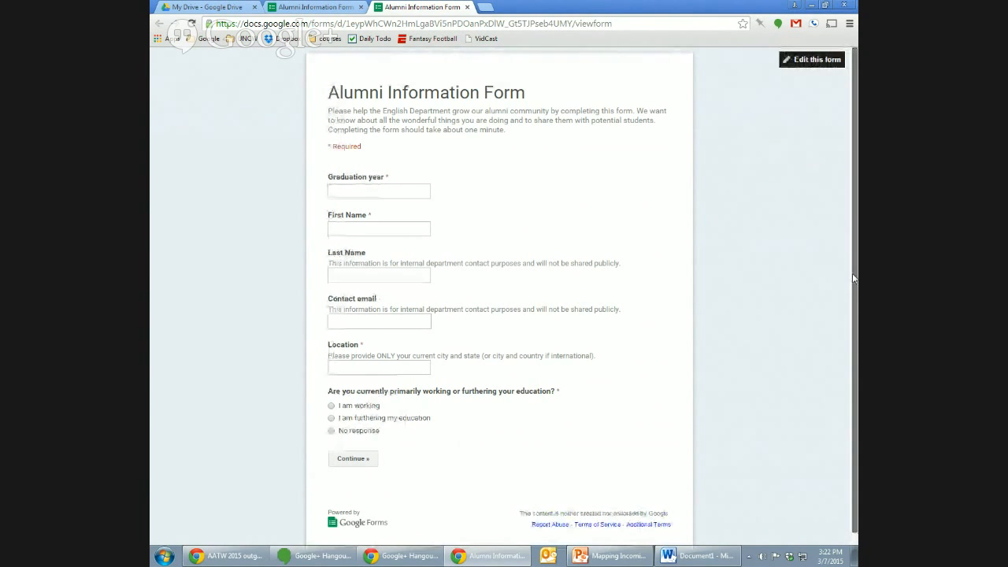
{"action": "double_click", "coordinate": [579, 24]}
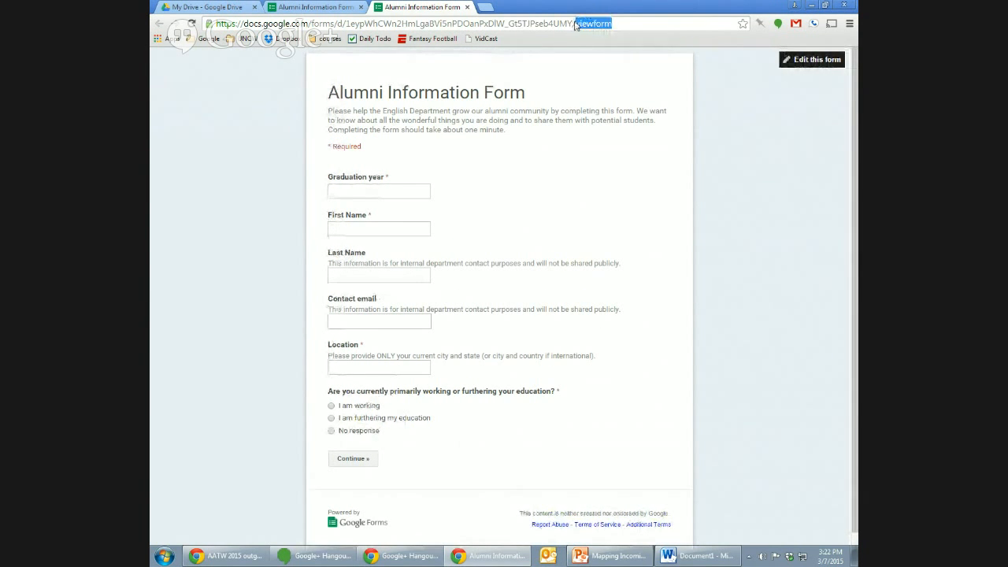
{"action": "left_click", "coordinate": [829, 181]}
- Try to continue past the live form's first page with all required questions left blank
{"action": "left_click", "coordinate": [415, 190]}
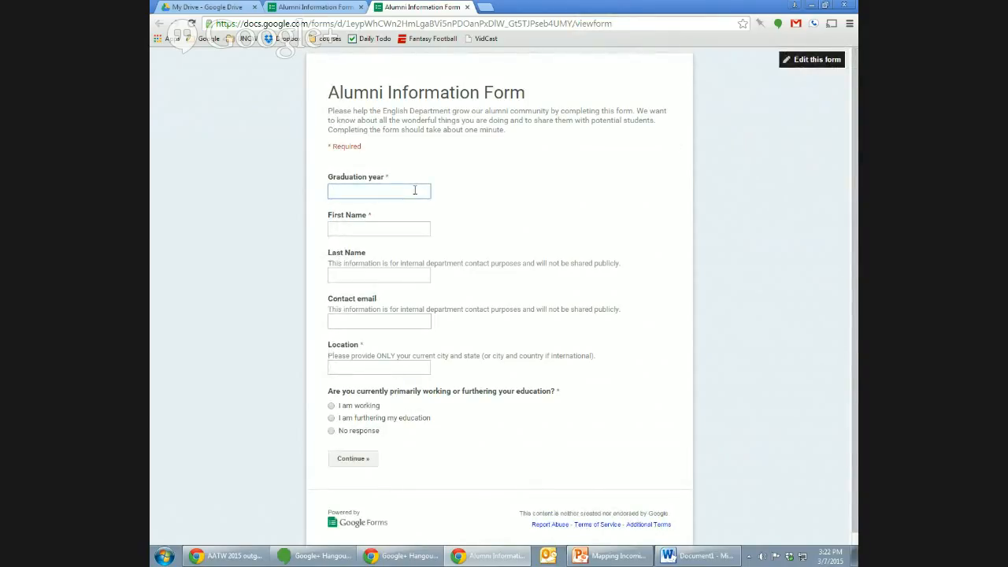
{"action": "left_click", "coordinate": [358, 464]}
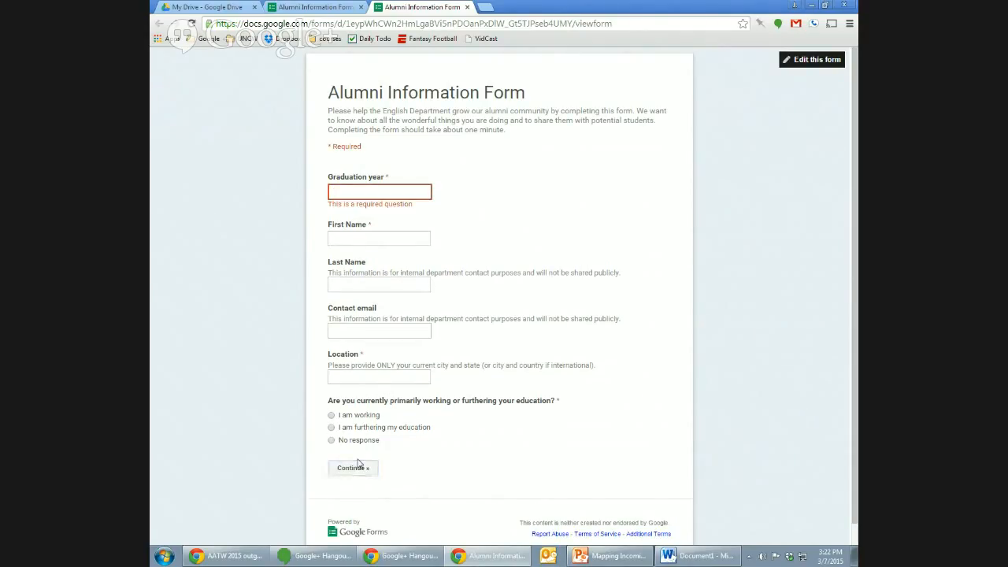
{"action": "double_click", "coordinate": [366, 467]}
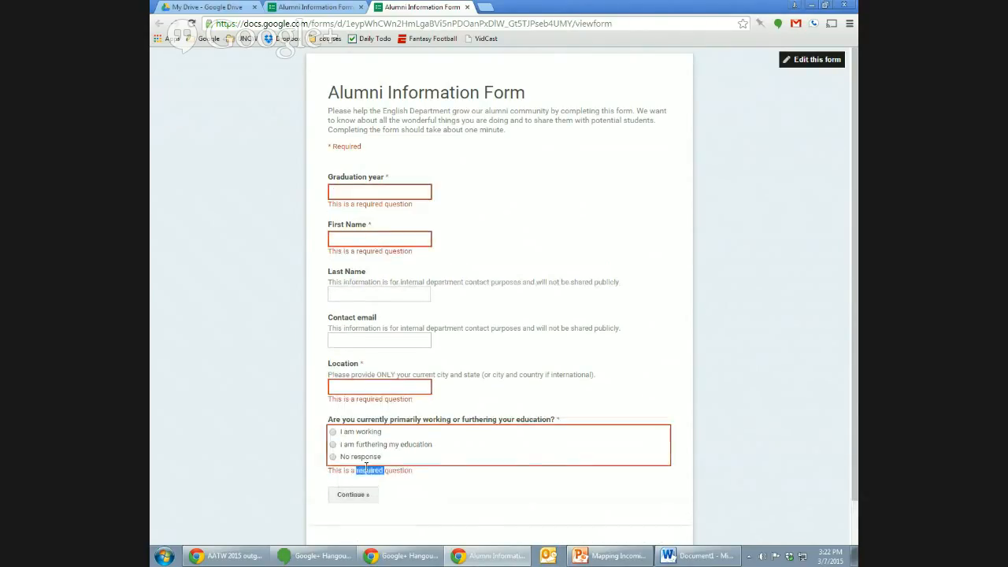
{"action": "left_click", "coordinate": [460, 267]}
- Answer the graduation year with 2013 and the first name with "Test first working"
{"action": "left_click", "coordinate": [411, 191]}
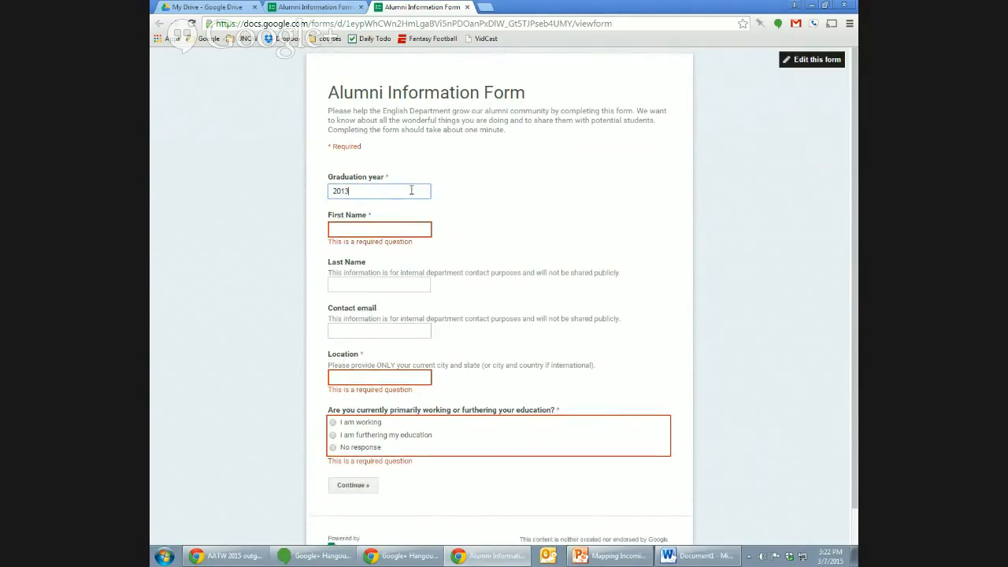
{"action": "key", "text": "Tab"}
{"action": "type", "text": "Je"}
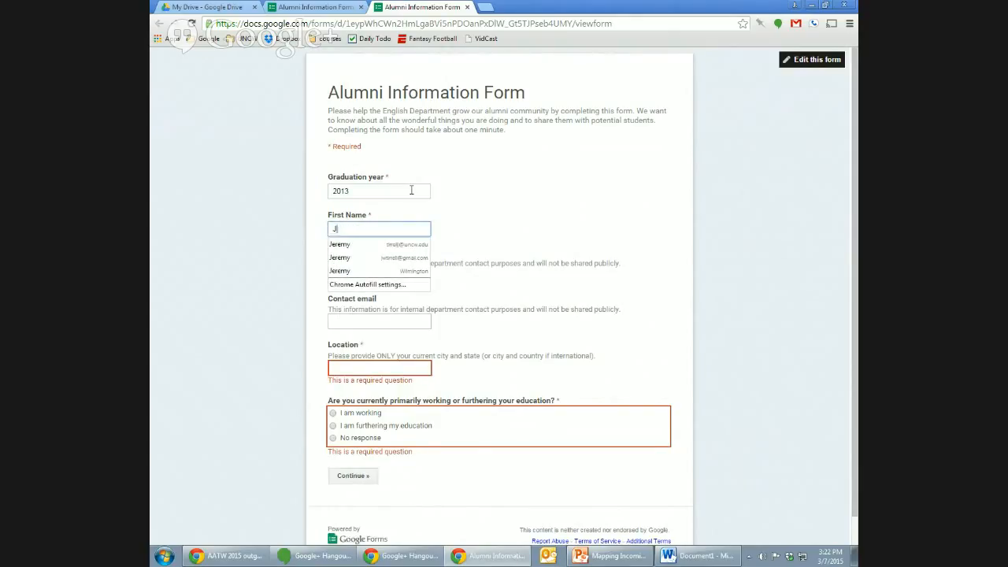
{"action": "key", "text": "BackSpace"}
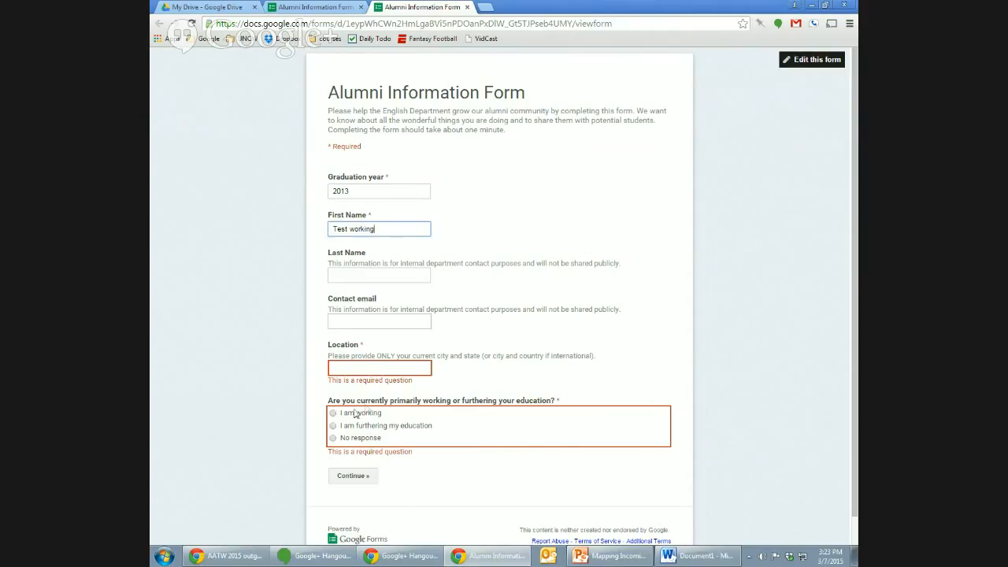
{"action": "left_click", "coordinate": [388, 279]}
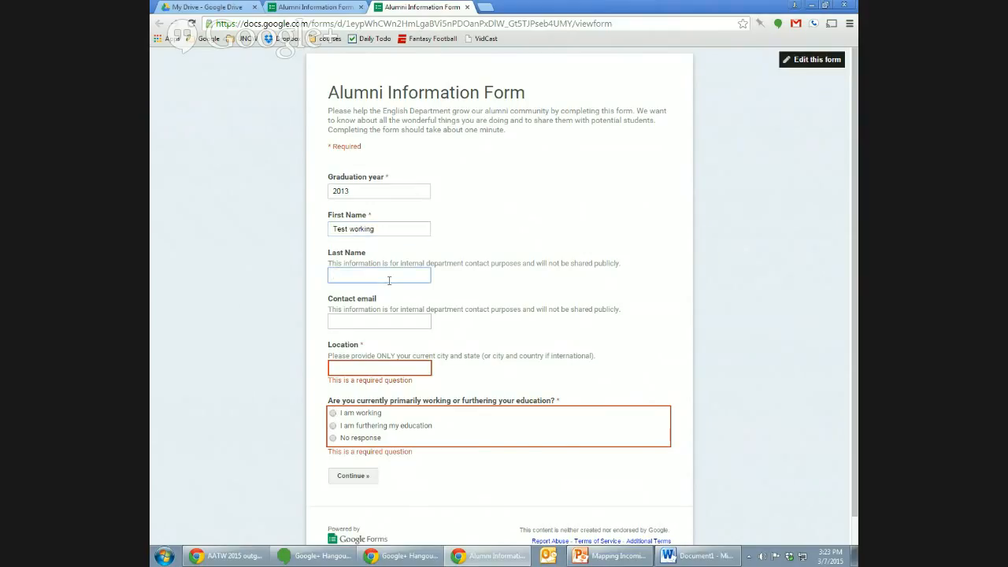
{"action": "left_click", "coordinate": [350, 229]}
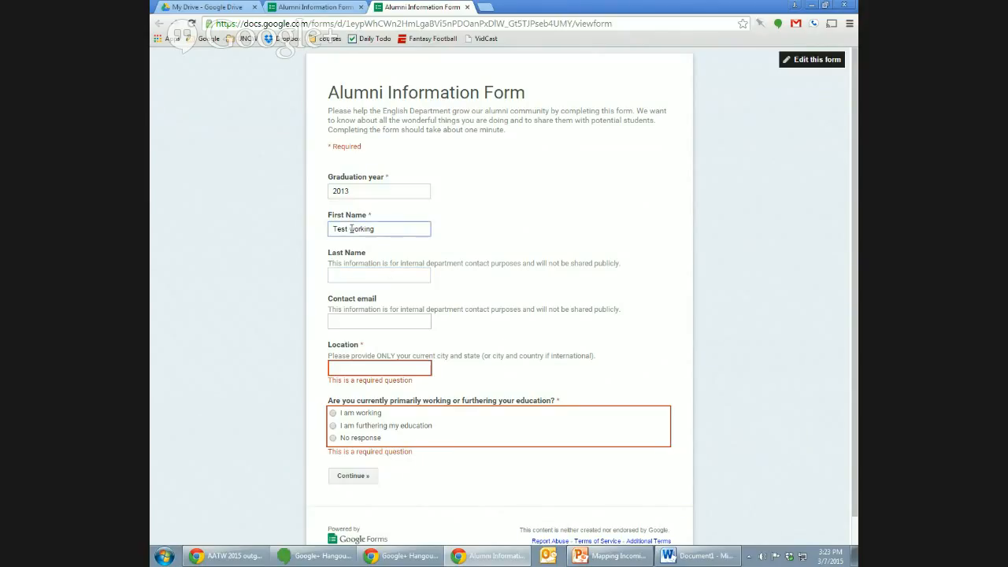
{"action": "type", "text": "first"}
- Enter "Test last working" as the last name in the live form
{"action": "left_click", "coordinate": [395, 271]}
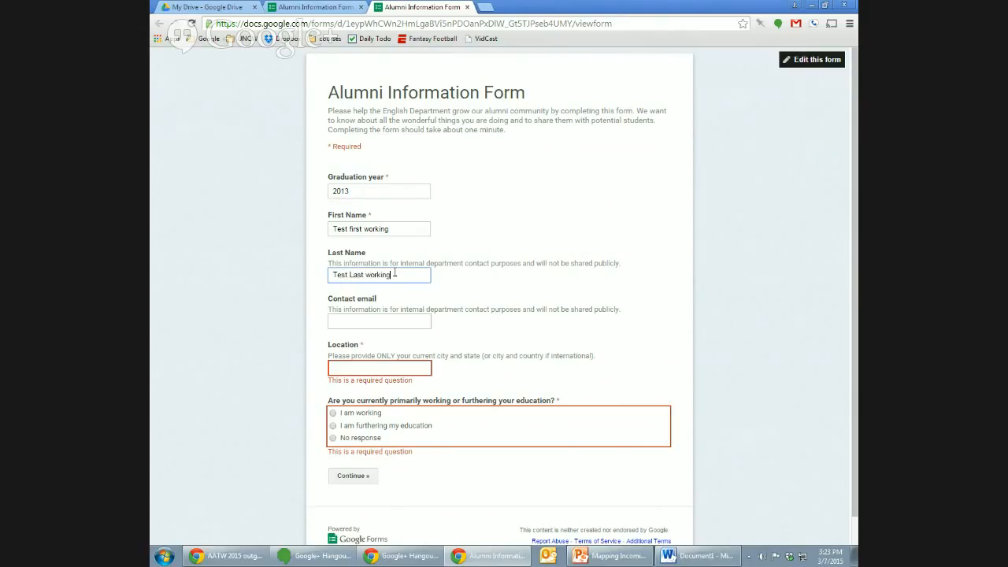
{"action": "left_click", "coordinate": [356, 273]}
{"action": "key", "text": "BackSpace"}
{"action": "type", "text": "l"}
- Fill in a contact email address and enter "Wilmington, NC" as the location
{"action": "left_click", "coordinate": [421, 321]}
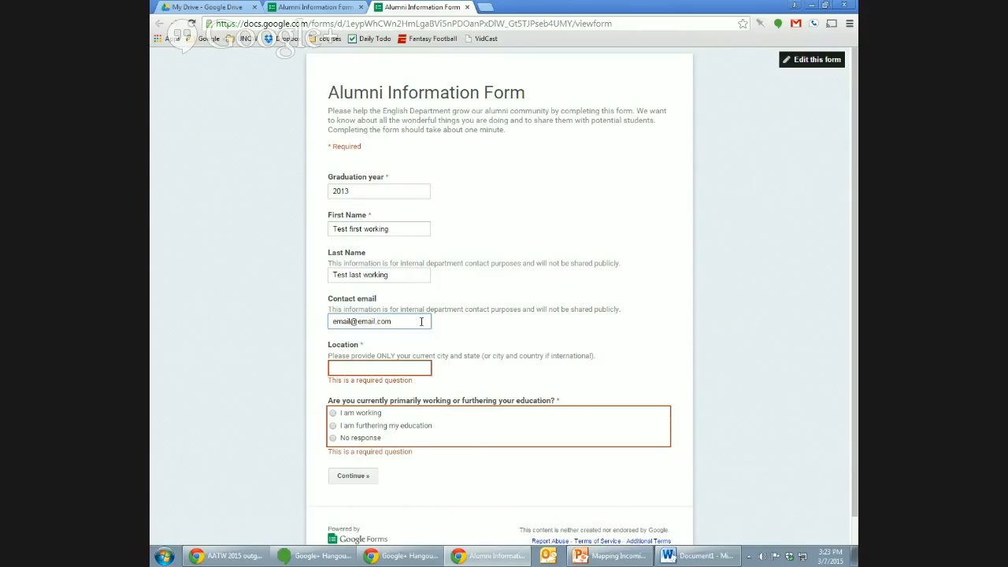
{"action": "left_click", "coordinate": [414, 367]}
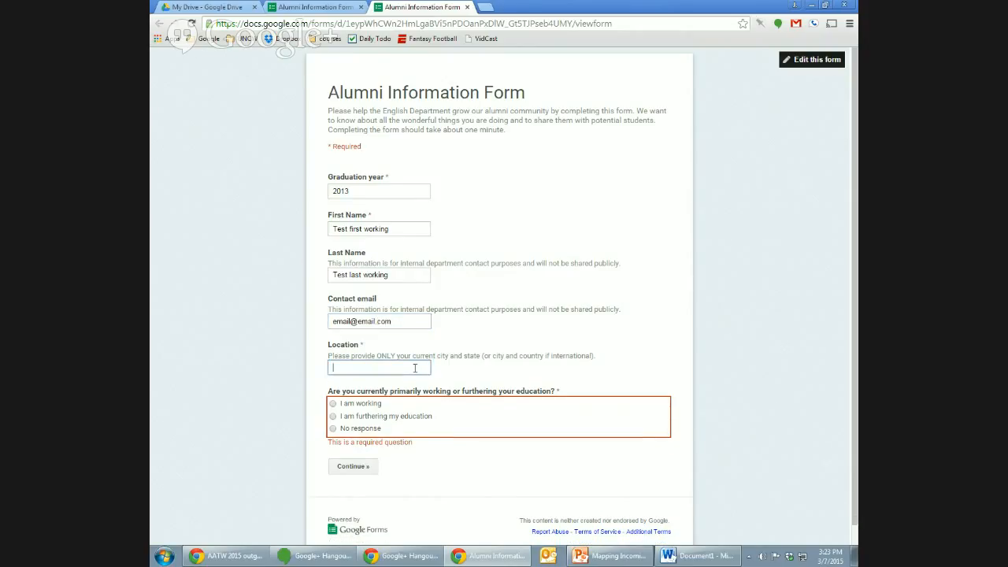
{"action": "type", "text": "Wilmington"}
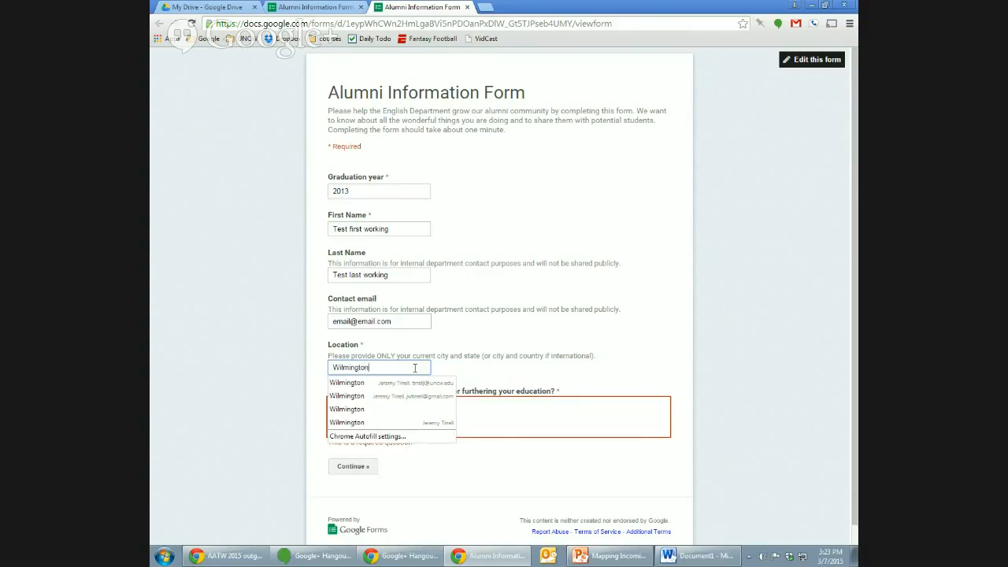
{"action": "type", "text": ", NC"}
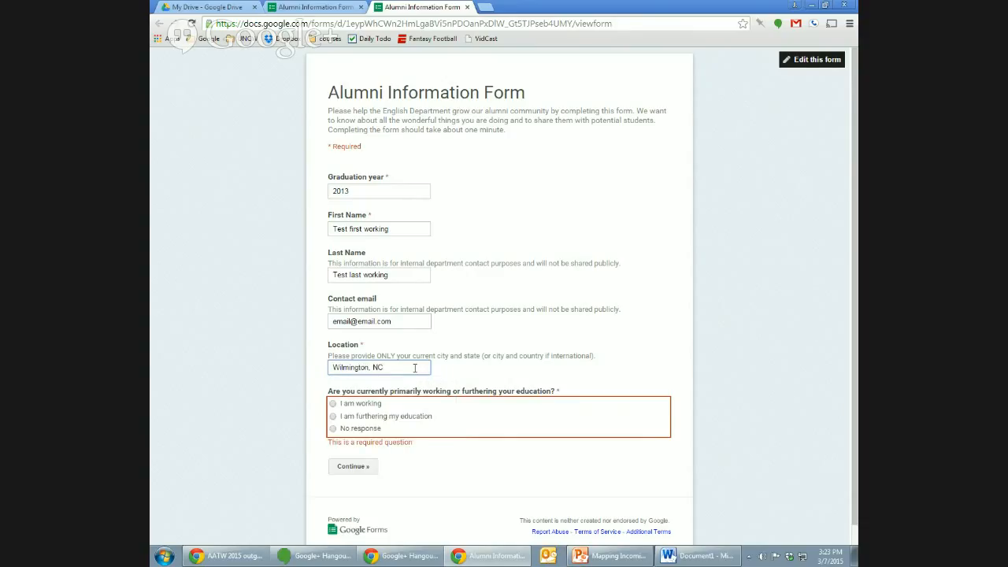
{"action": "left_click", "coordinate": [268, 355]}
- Answer the question on working or furthering education with "I am working" and continue to the following page
{"action": "scroll", "coordinate": [312, 386], "scroll_direction": "down", "scroll_amount": 1}
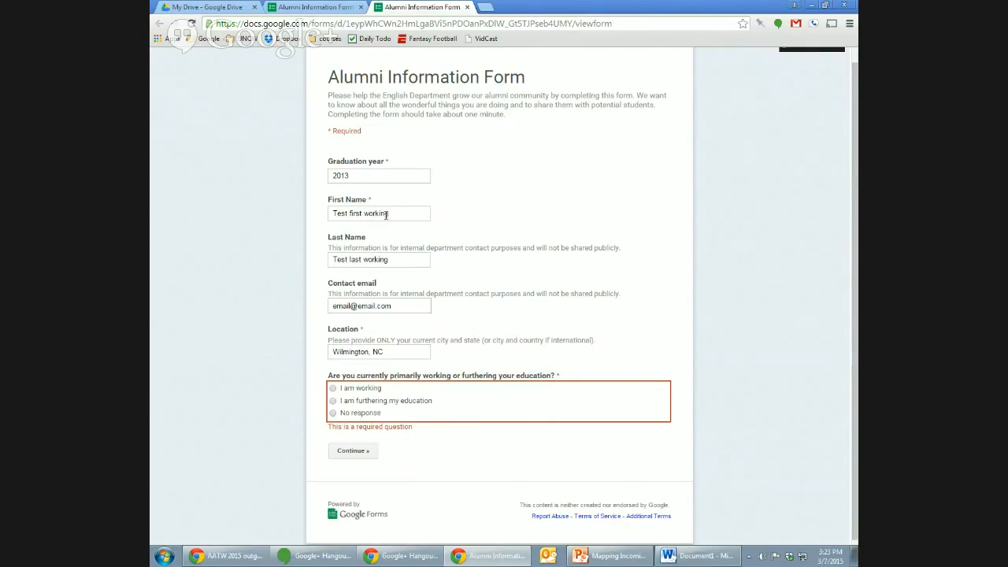
{"action": "left_click", "coordinate": [334, 389]}
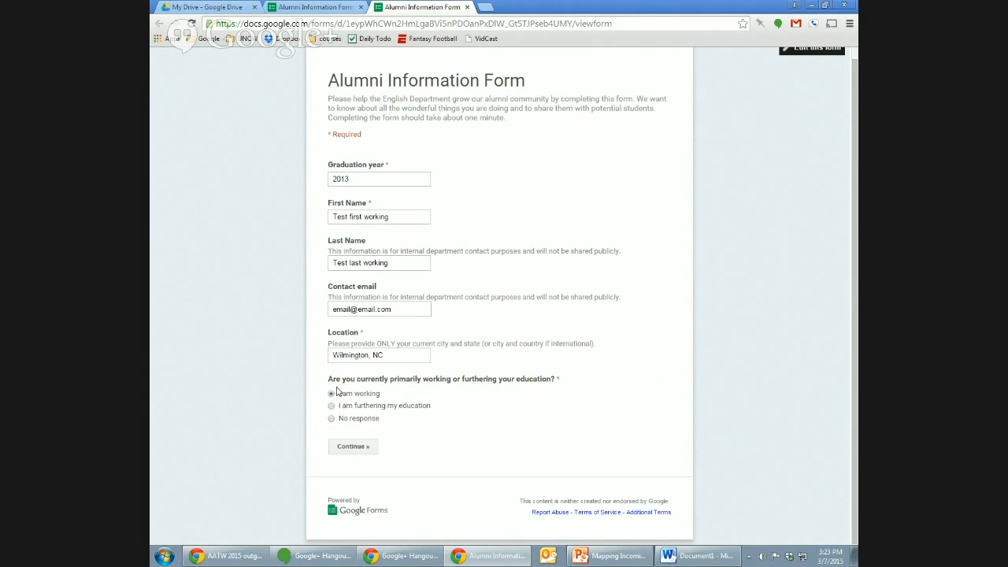
{"action": "left_click", "coordinate": [353, 446]}
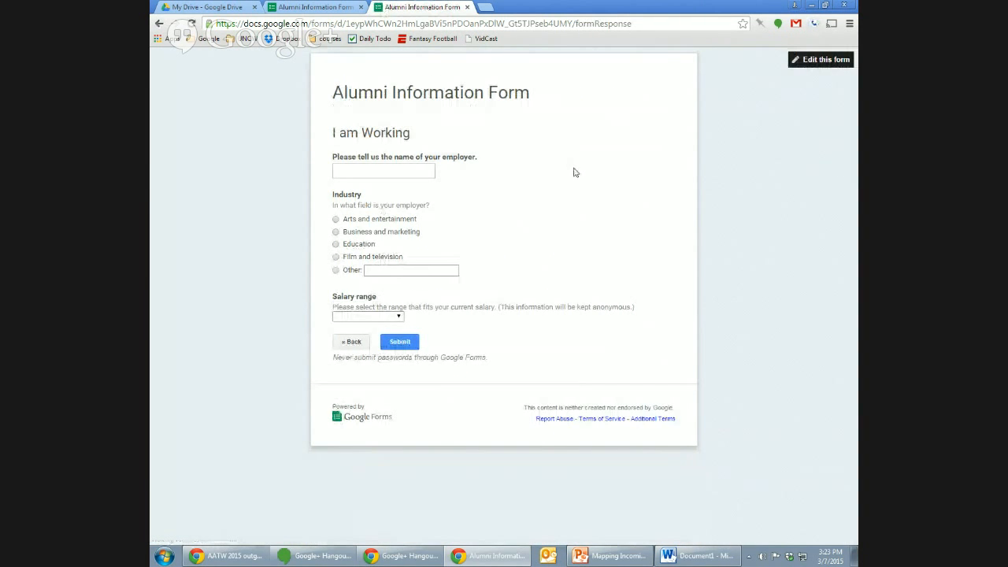
- Fill in the I am Working page with employer UNCW, industry Education and salary range $30,000–$39,999
{"action": "left_click", "coordinate": [410, 171]}
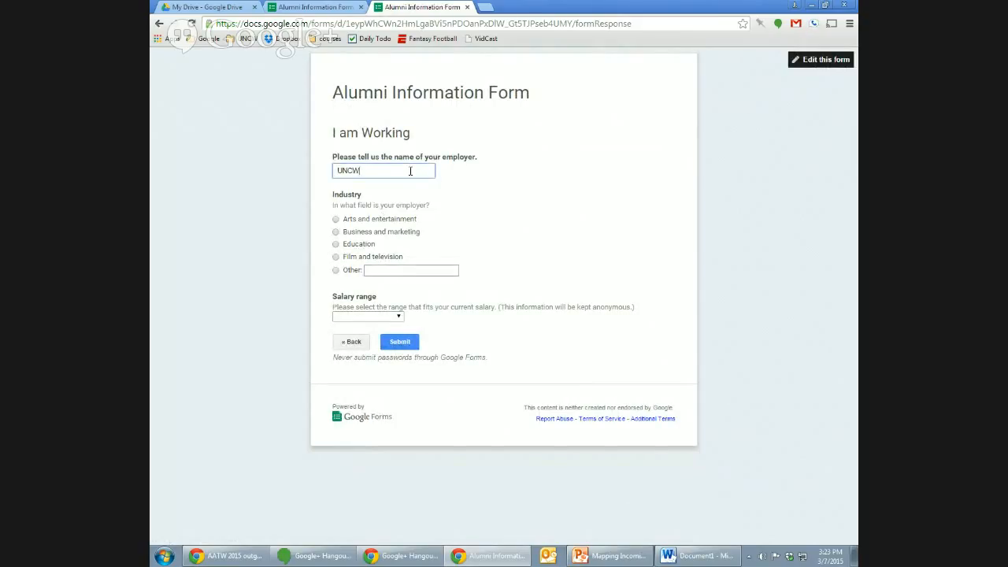
{"action": "type", "text": "UNCW"}
{"action": "left_click", "coordinate": [329, 246]}
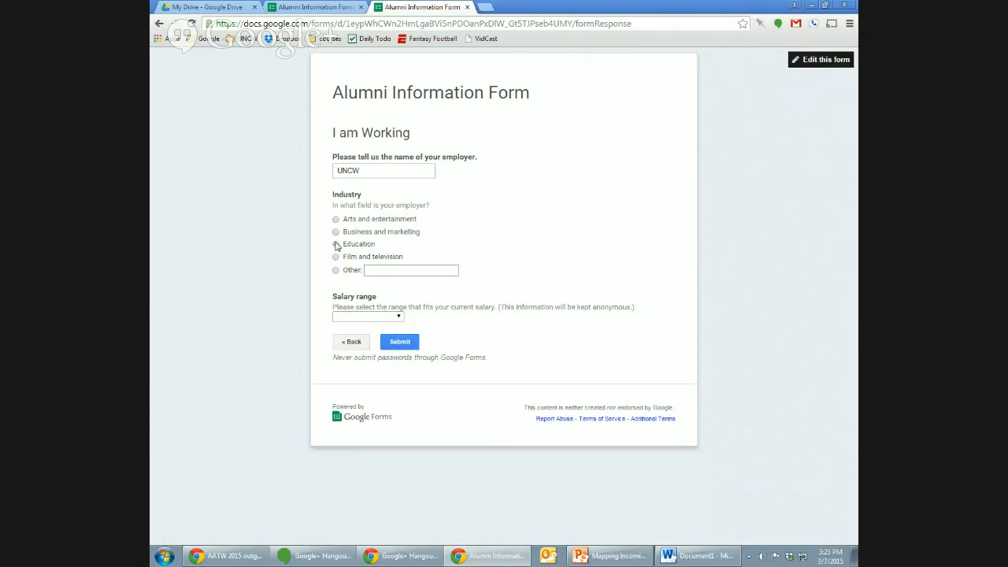
{"action": "left_click", "coordinate": [335, 245]}
{"action": "left_click", "coordinate": [367, 317]}
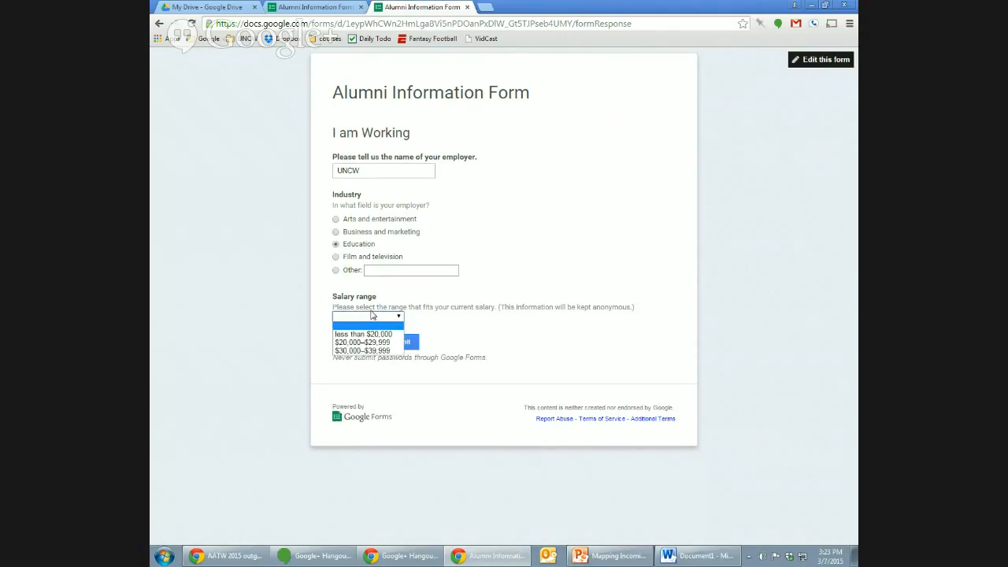
{"action": "left_click", "coordinate": [369, 358]}
{"action": "left_click", "coordinate": [386, 317]}
{"action": "left_click", "coordinate": [389, 344]}
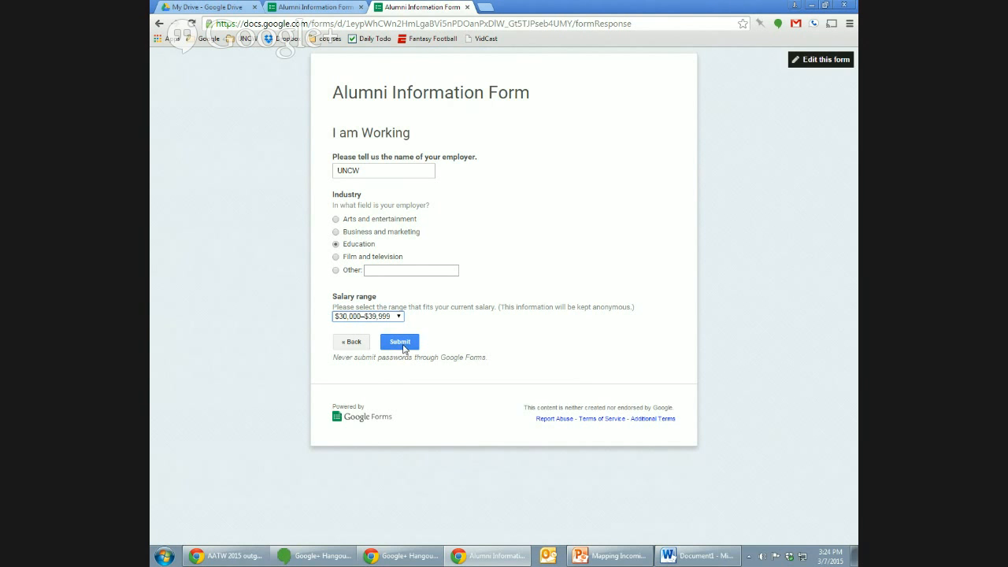
- Go back to the first page, continue to the I am Working page again and submit the test response
{"action": "left_click", "coordinate": [360, 343]}
{"action": "left_click", "coordinate": [369, 460]}
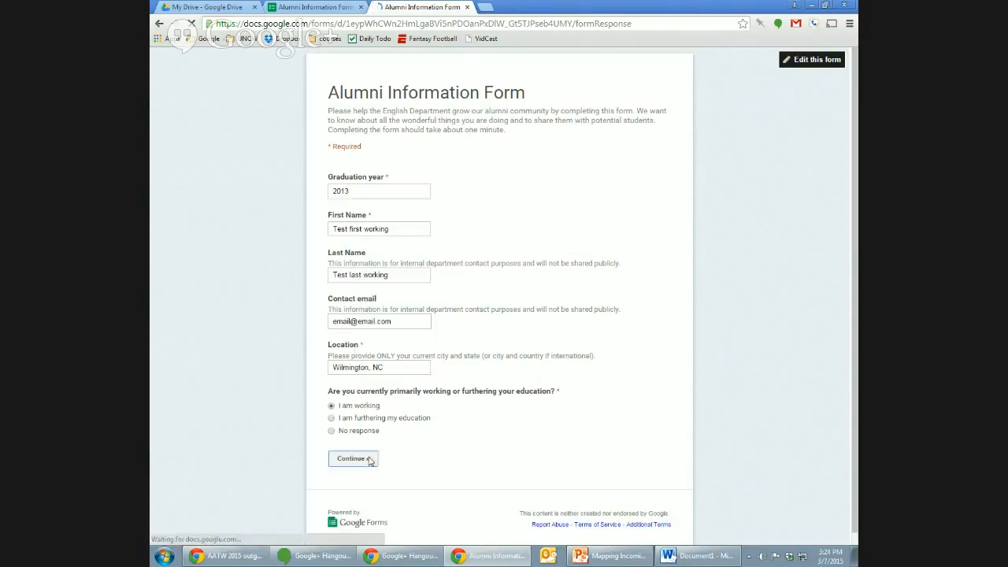
{"action": "left_click", "coordinate": [397, 342]}
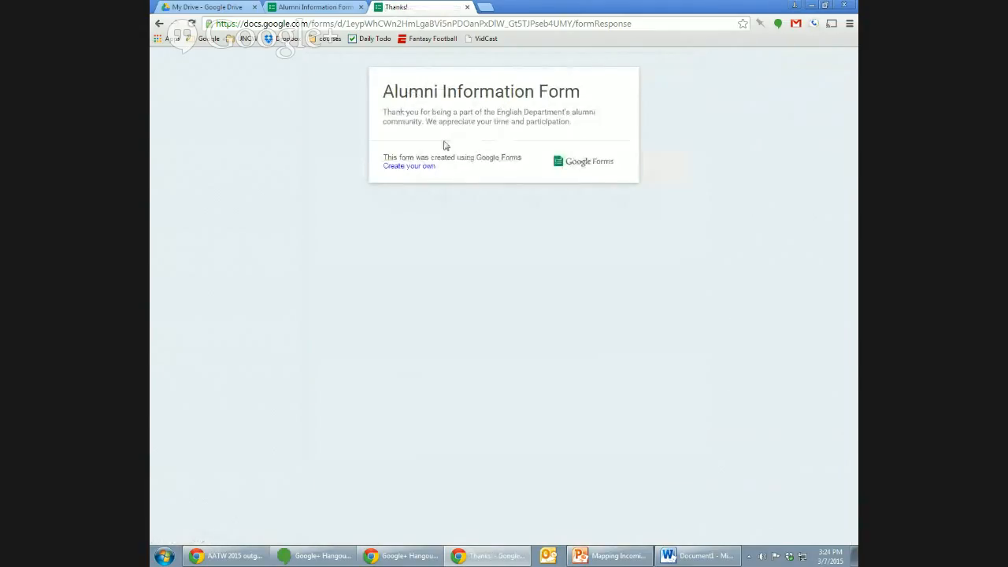
- Close the submission confirmation page and open the spreadsheet that collects the form's responses
{"action": "left_click", "coordinate": [466, 8]}
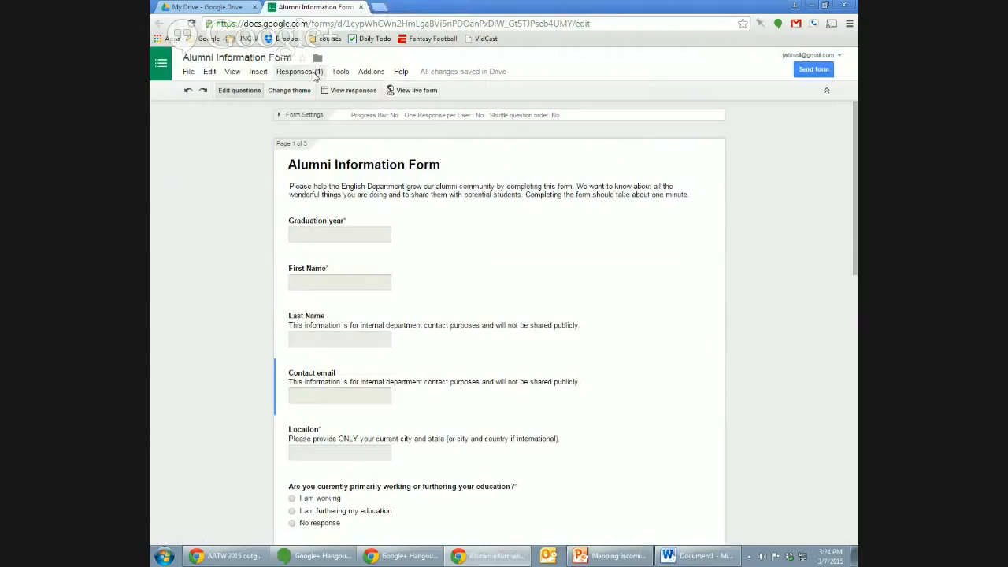
{"action": "left_click", "coordinate": [307, 74]}
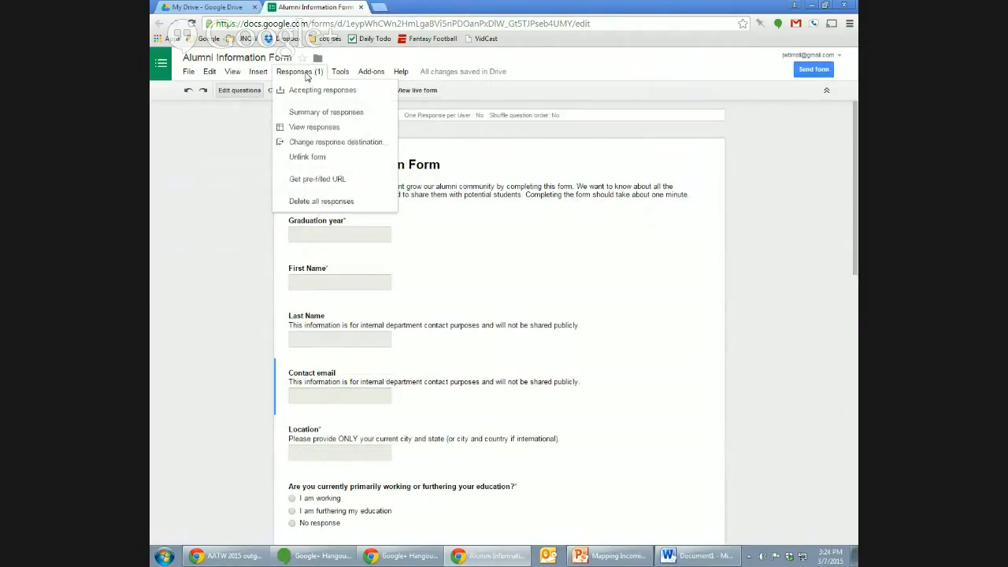
{"action": "left_click", "coordinate": [310, 77]}
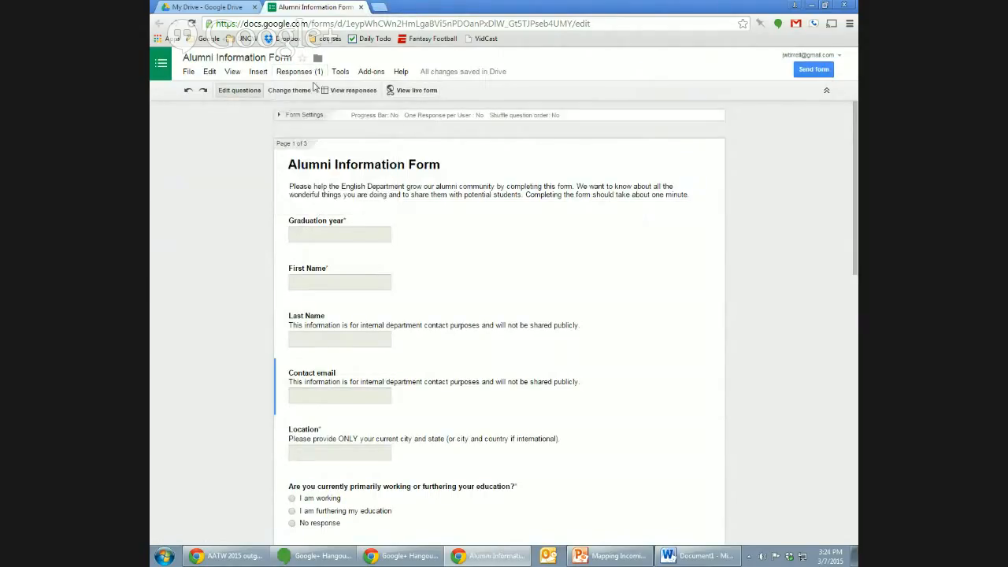
{"action": "left_click", "coordinate": [302, 71]}
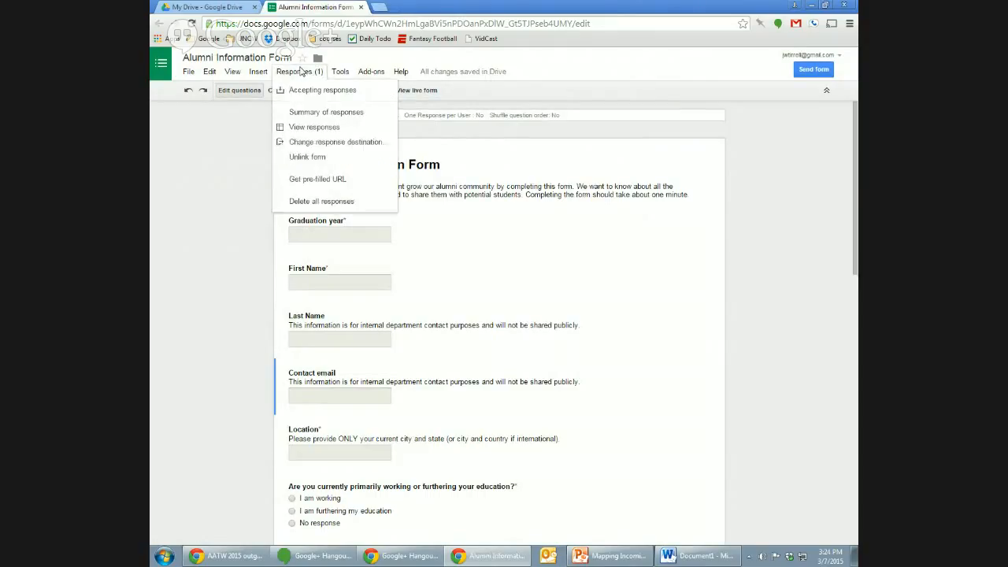
{"action": "left_click", "coordinate": [324, 129]}
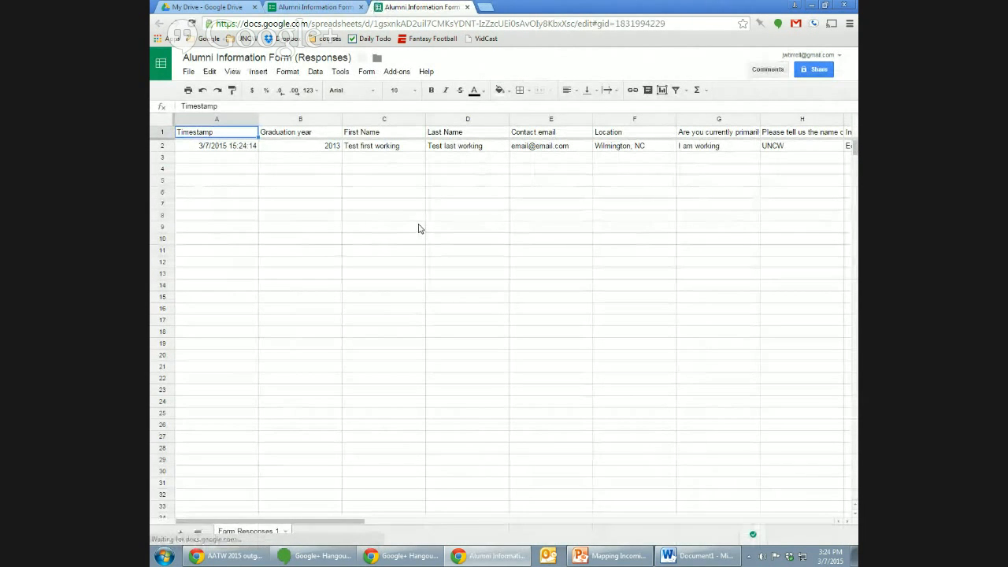
- Return to the form editor, examine the options for changing the response destination, and cancel without changing them
{"action": "left_click", "coordinate": [339, 7]}
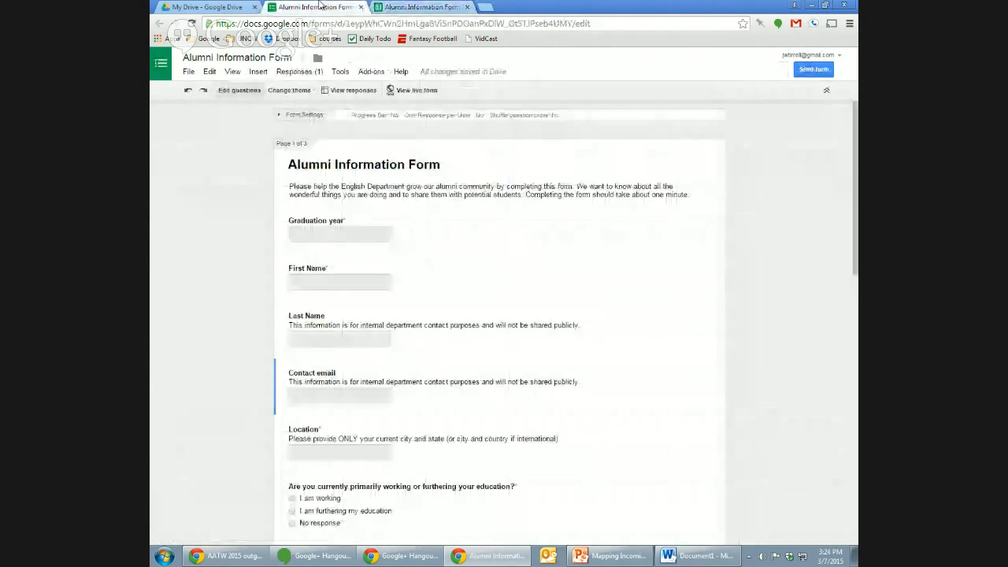
{"action": "left_click", "coordinate": [306, 73]}
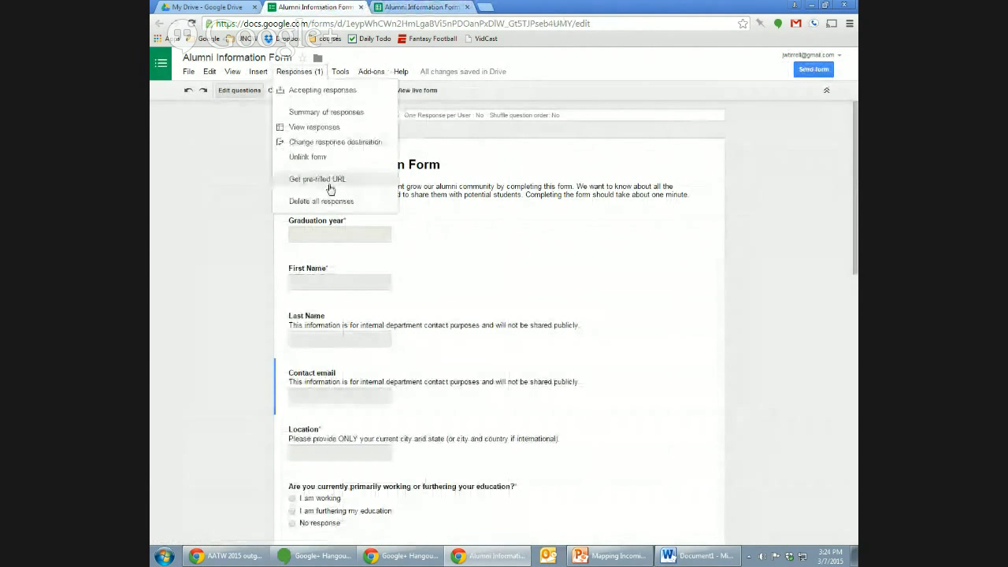
{"action": "left_click", "coordinate": [338, 143]}
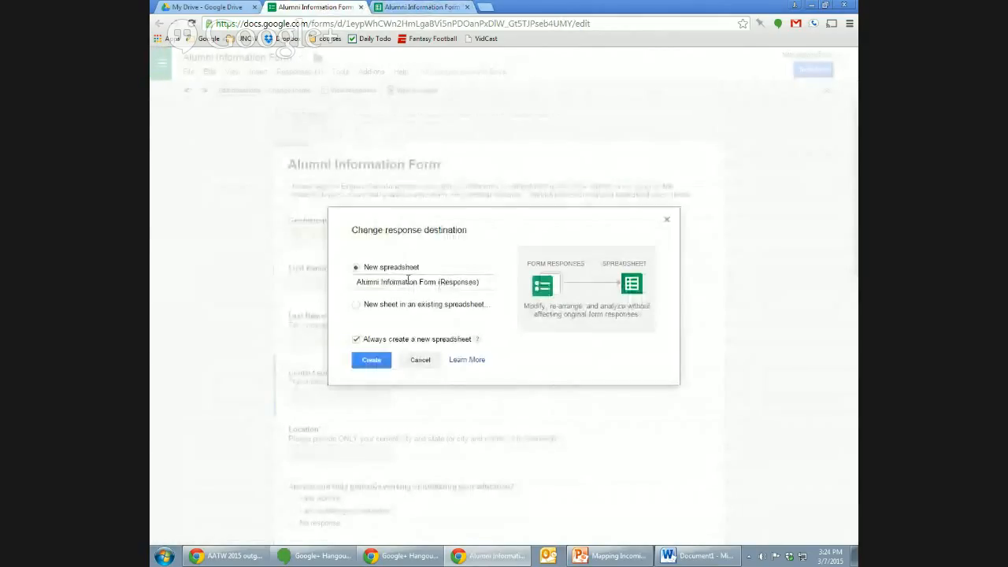
{"action": "left_click", "coordinate": [420, 360]}
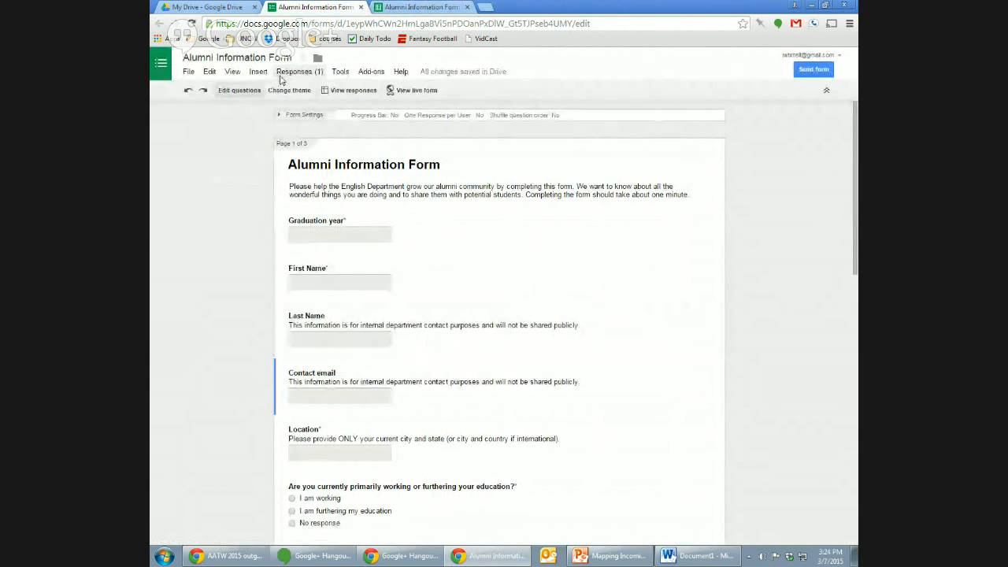
- Open the Alumni Information Form (Responses) spreadsheet from My Drive and close both open copies of it
{"action": "left_click", "coordinate": [235, 8]}
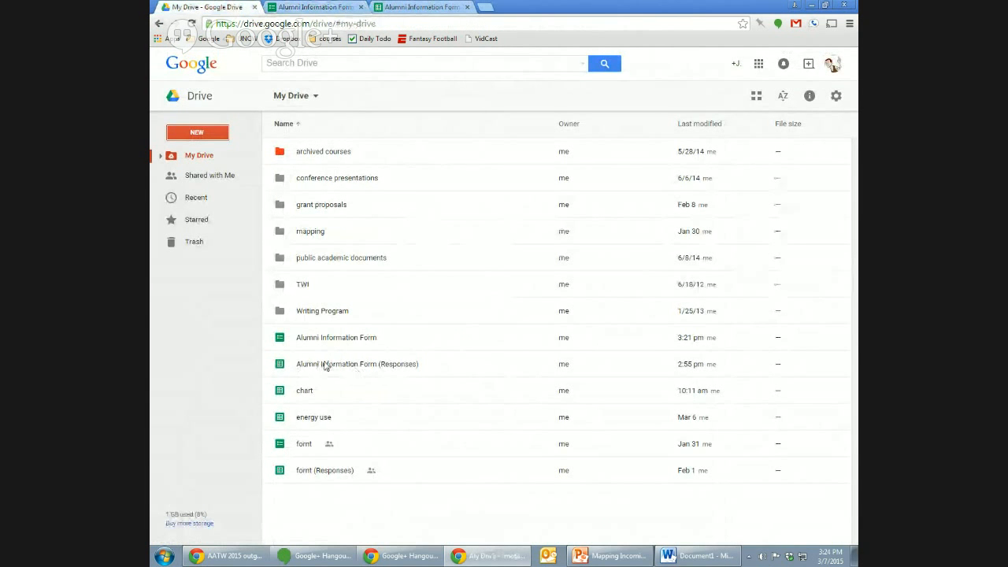
{"action": "double_click", "coordinate": [438, 375]}
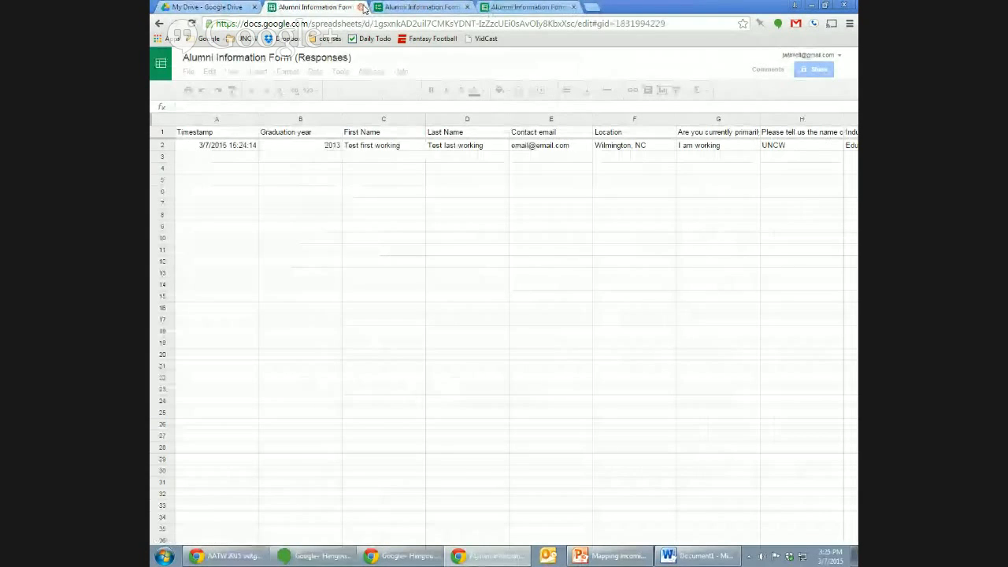
{"action": "left_click", "coordinate": [360, 8]}
{"action": "left_click", "coordinate": [441, 7]}
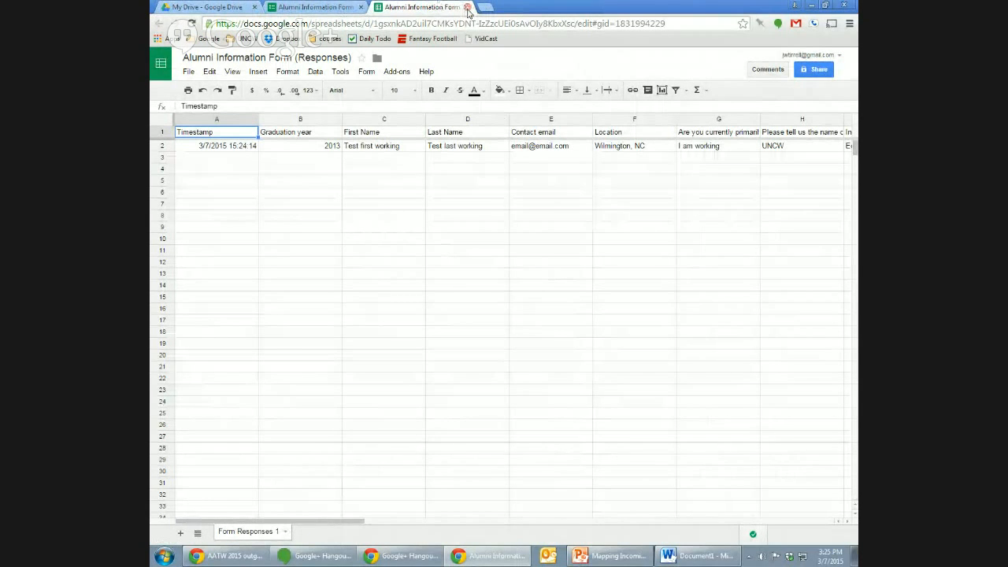
{"action": "left_click", "coordinate": [467, 8]}
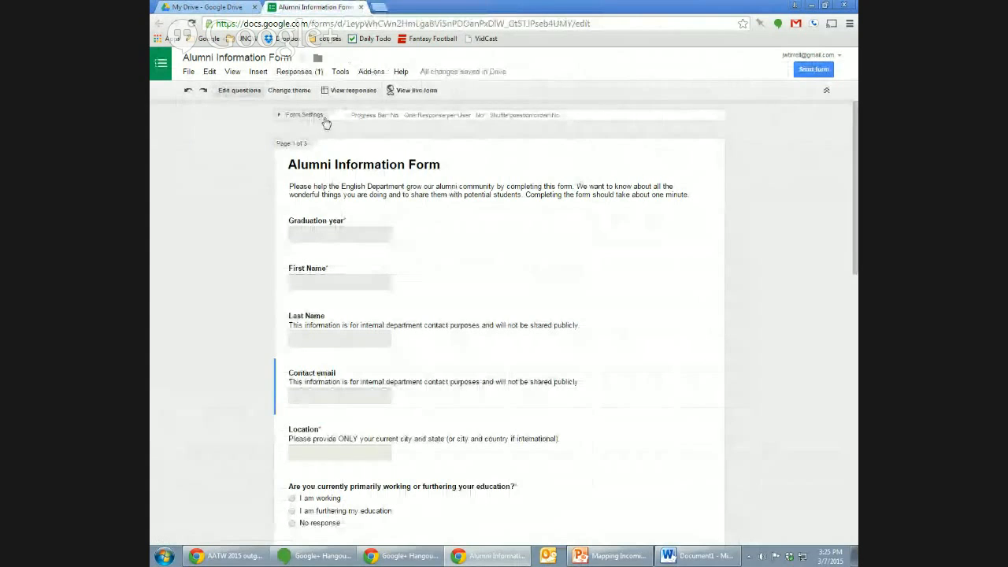
- Review the form's summary of responses from the graduation year to the industry question and close it
{"action": "left_click", "coordinate": [298, 72]}
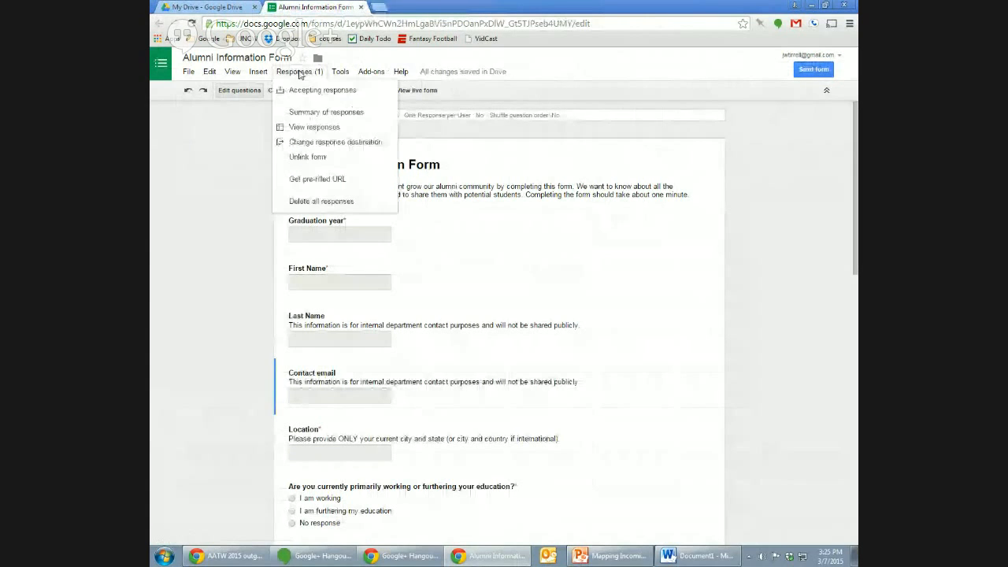
{"action": "left_click", "coordinate": [332, 118]}
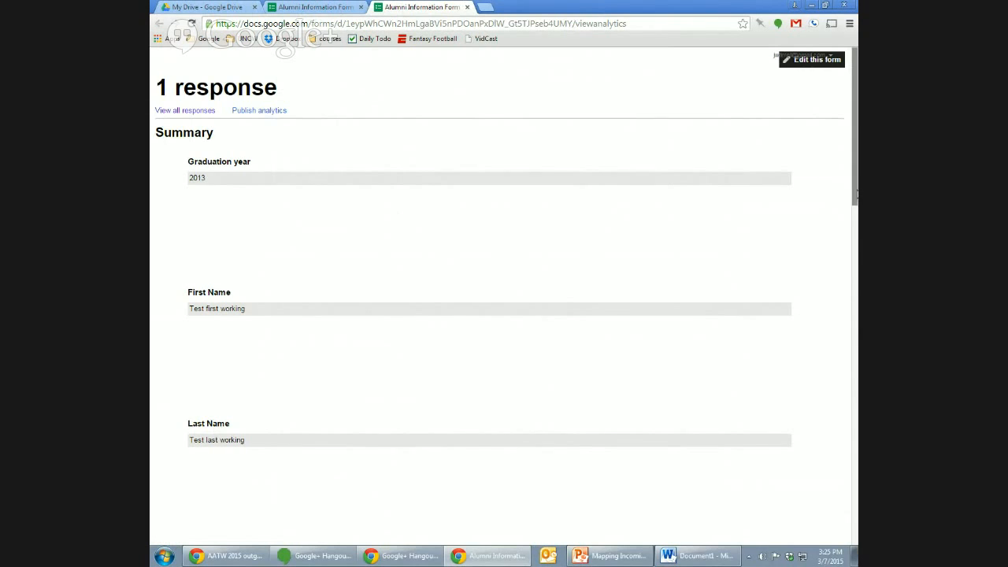
{"action": "left_click_drag", "start_coordinate": [855, 195], "coordinate": [855, 240]}
{"action": "scroll", "coordinate": [200, 286], "scroll_direction": "down", "scroll_amount": 6}
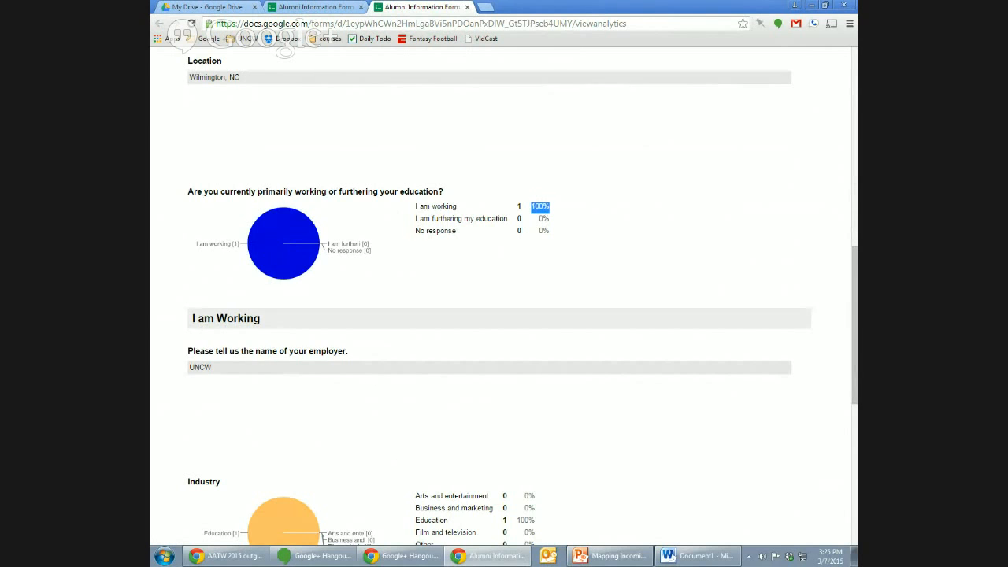
{"action": "left_click_drag", "start_coordinate": [855, 292], "coordinate": [856, 261]}
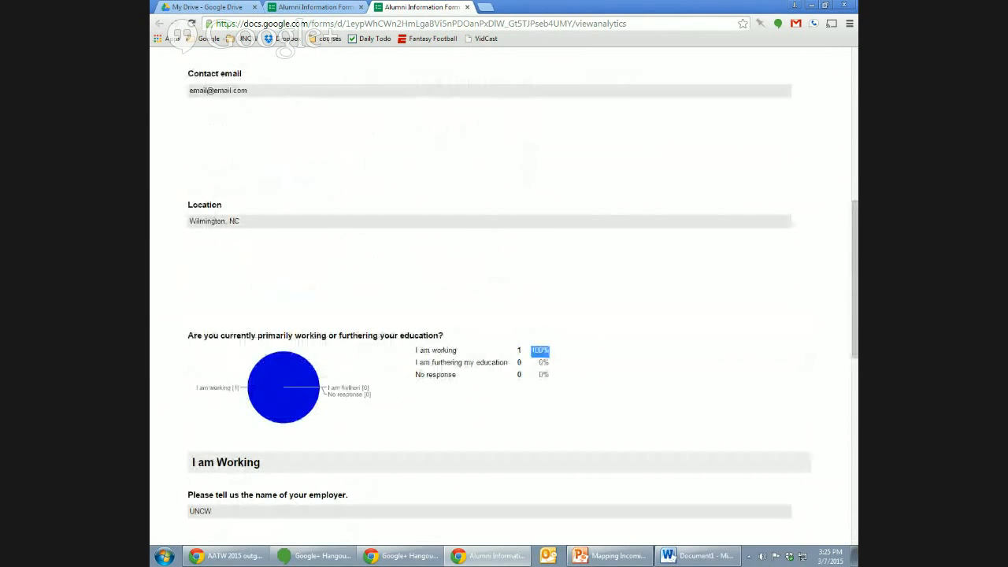
{"action": "left_click_drag", "start_coordinate": [854, 346], "coordinate": [843, 126]}
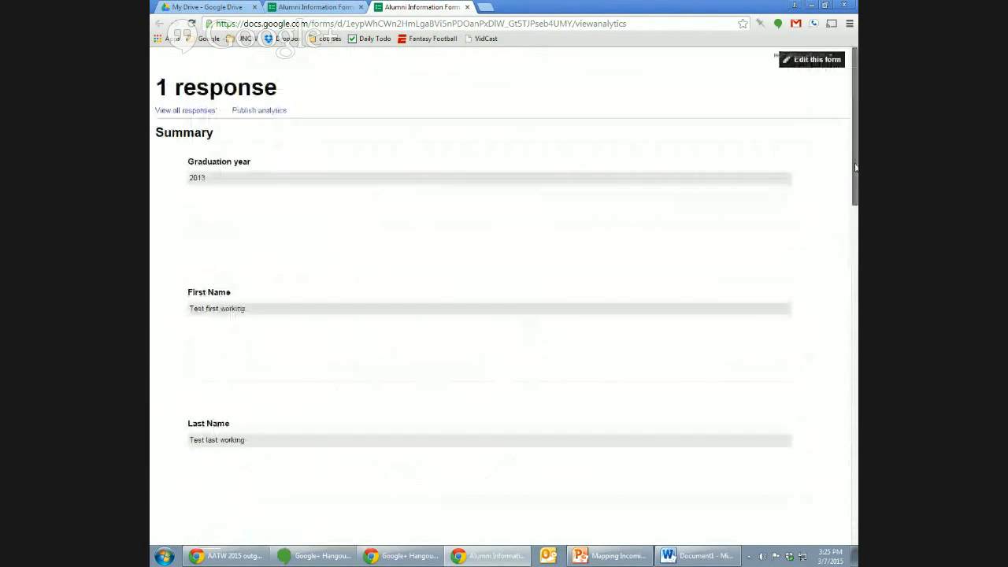
{"action": "left_click", "coordinate": [467, 7]}
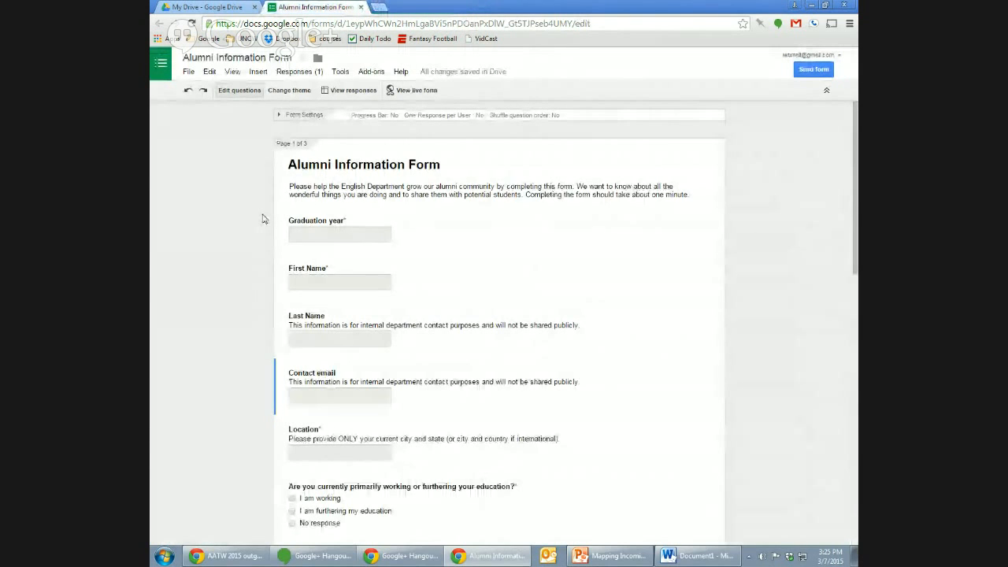
- Start a second test response on the live form with graduation year 2012 and first name "Test second education"
{"action": "left_click", "coordinate": [413, 91]}
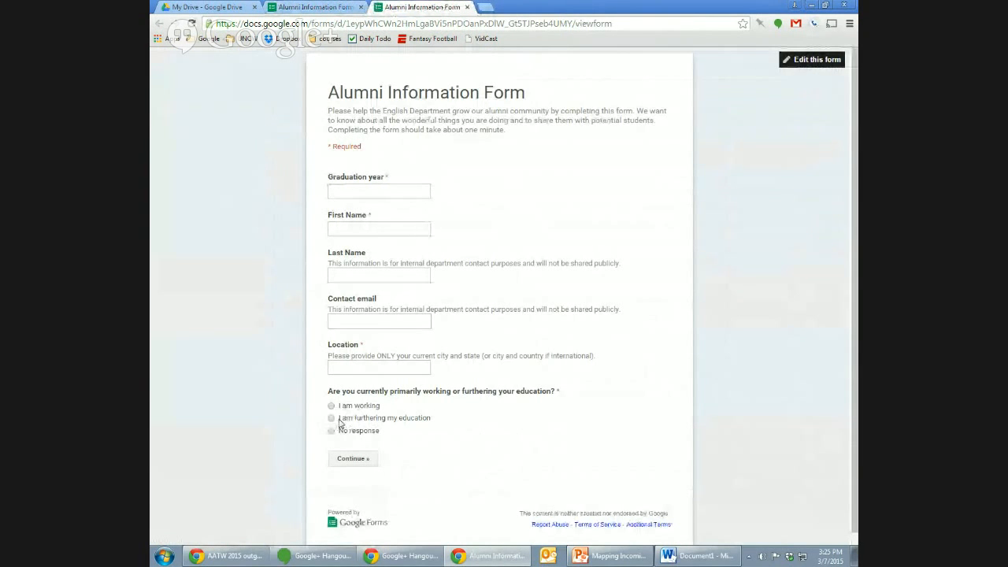
{"action": "left_click", "coordinate": [391, 190]}
{"action": "type", "text": "2012"}
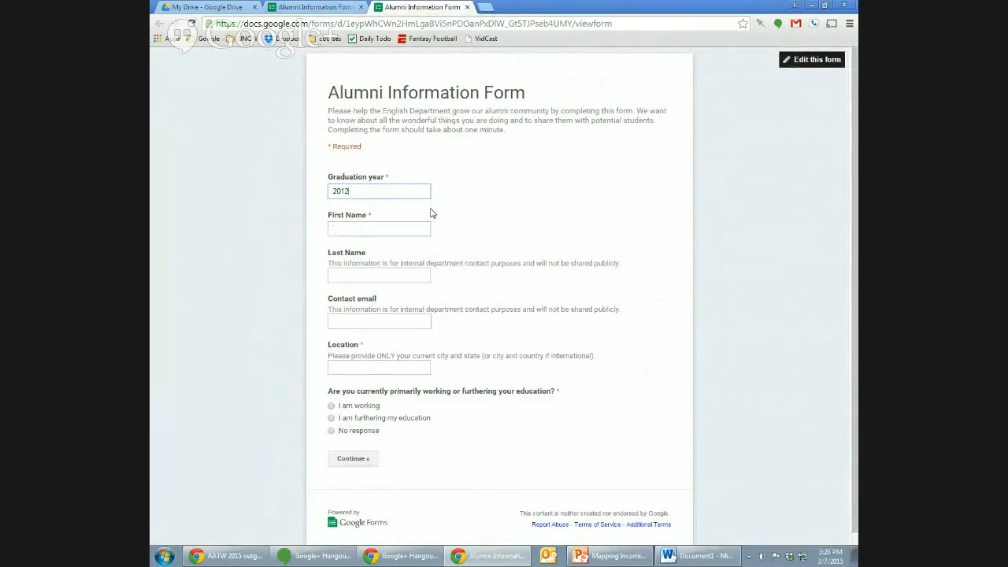
{"action": "key", "text": "Tab"}
{"action": "type", "text": "T"}
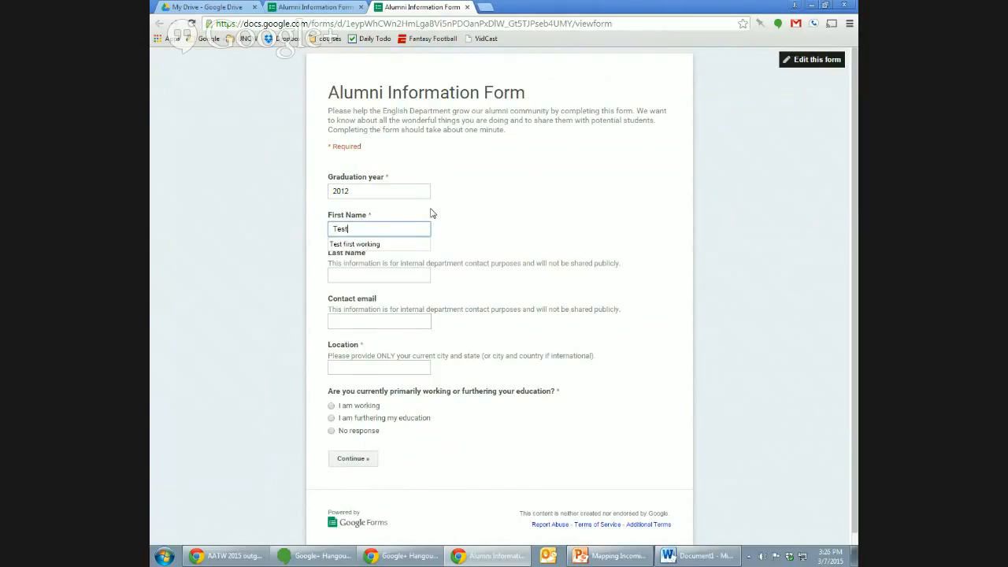
{"action": "type", "text": "est second education"}
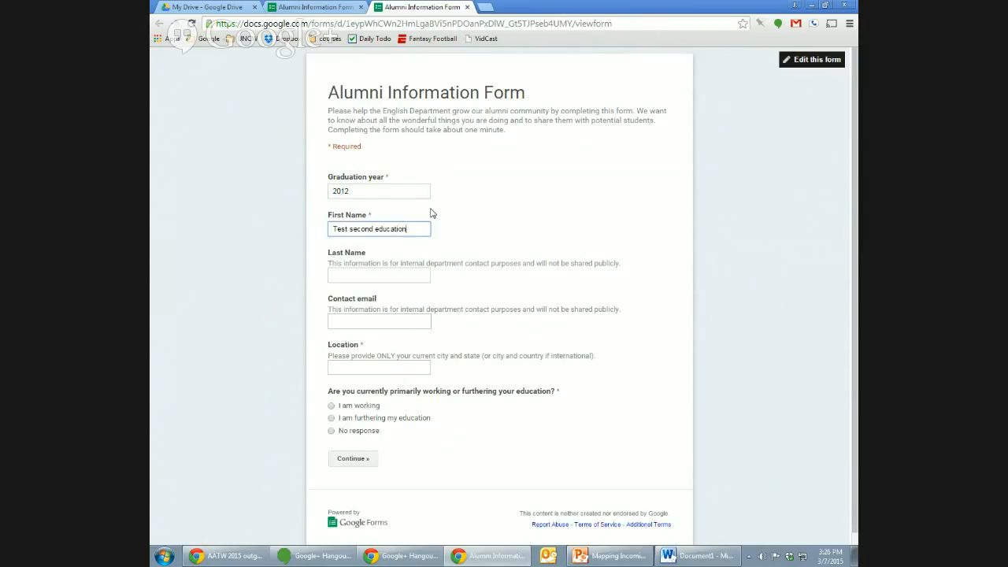
- Leave last name and email blank, enter "Norman, OK" as the location, choose "I am furthering my education" and continue
{"action": "key", "text": "Tab"}
{"action": "key", "text": "Tab"}
{"action": "key", "text": "Tab"}
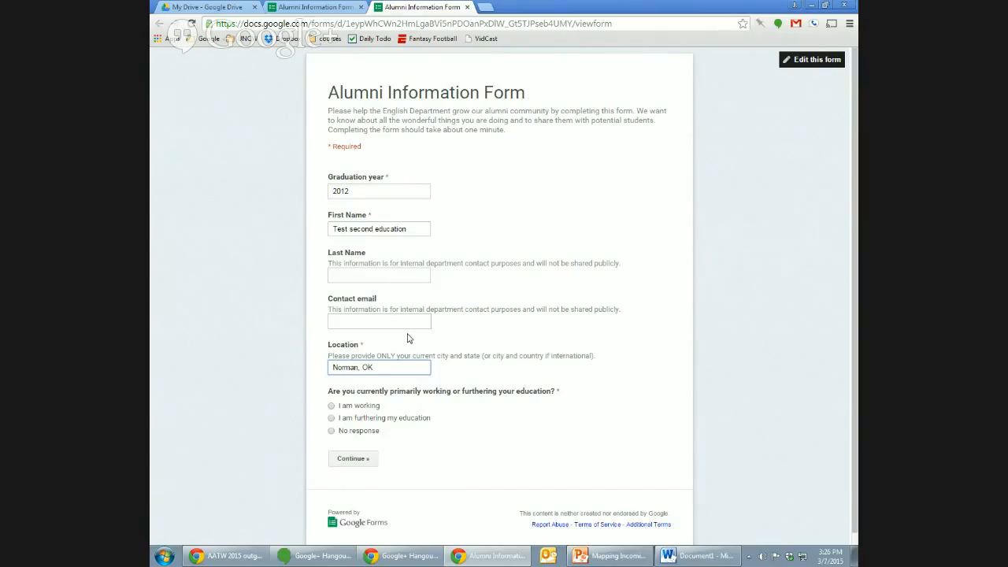
{"action": "left_click", "coordinate": [333, 419]}
{"action": "left_click", "coordinate": [352, 466]}
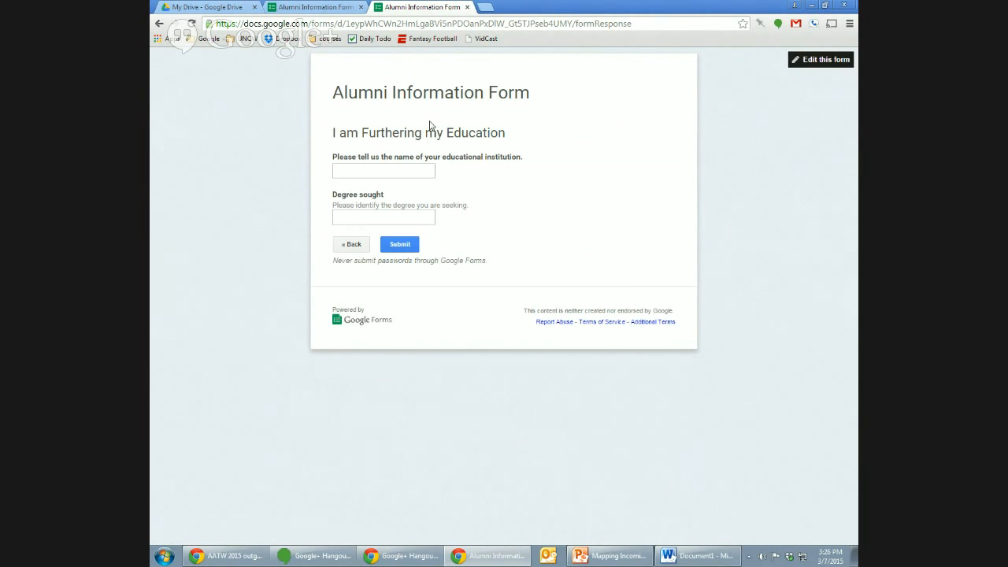
- Enter University of Oklahoma as the institution and "MA in English" as the degree sought, submit the response and close the confirmation page
{"action": "left_click", "coordinate": [417, 171]}
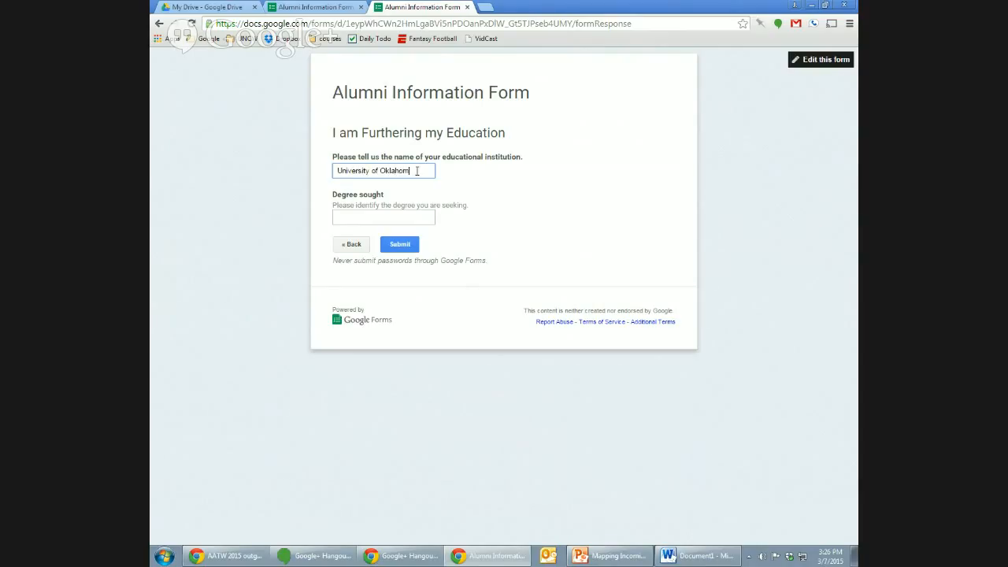
{"action": "key", "text": "Tab"}
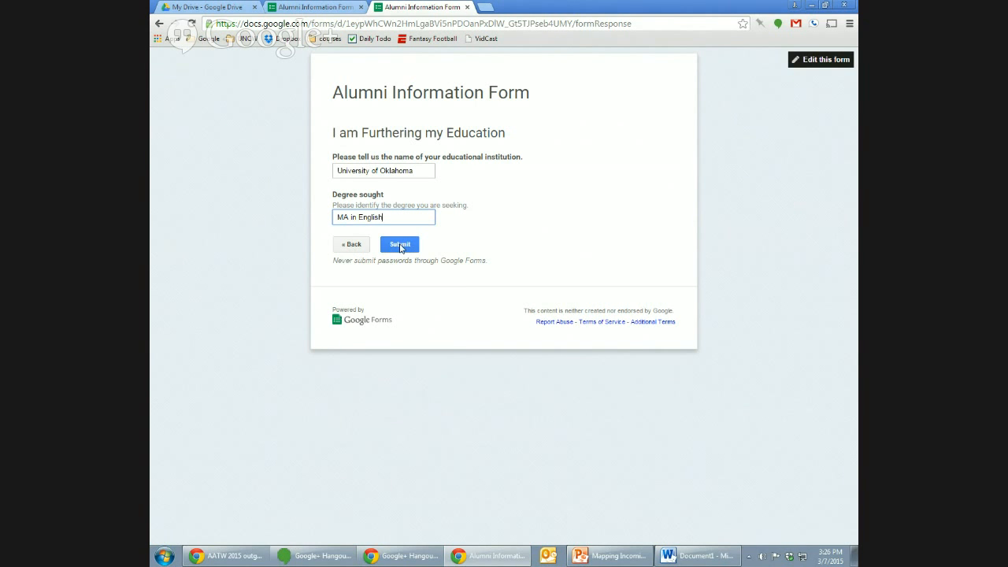
{"action": "left_click", "coordinate": [400, 246]}
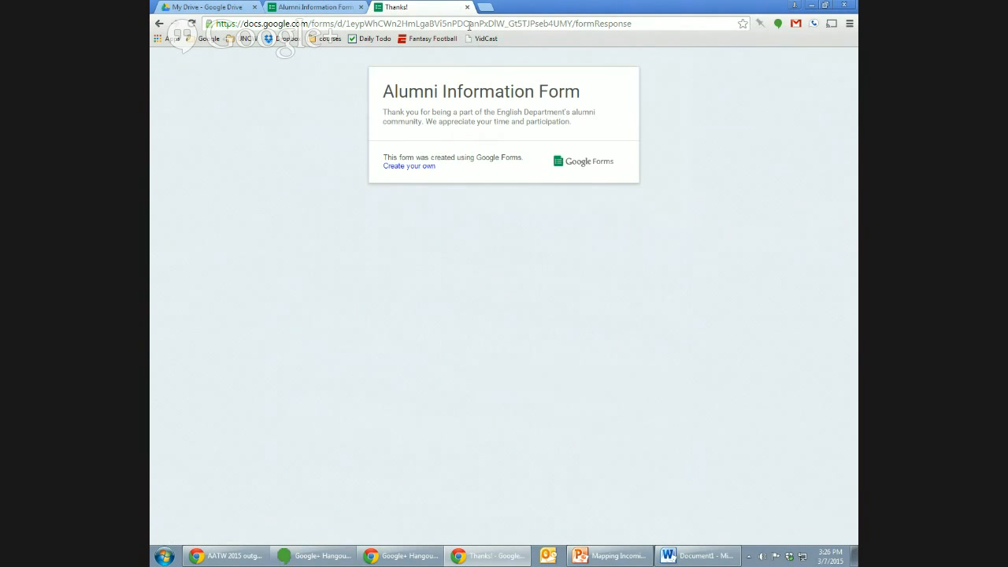
{"action": "left_click", "coordinate": [467, 7]}
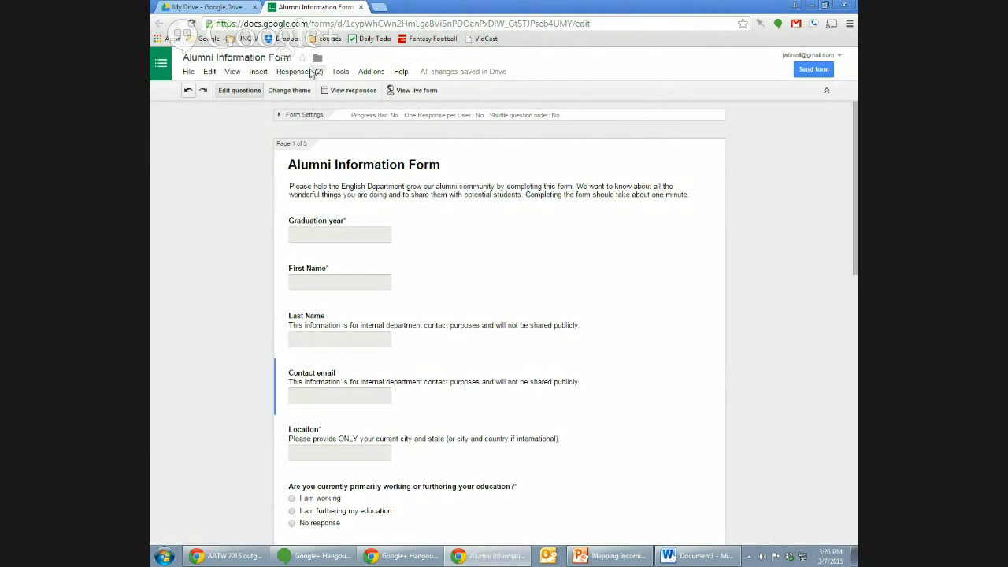
- Examine the updated summary of responses, including the working or education, industry and salary range charts
{"action": "left_click", "coordinate": [311, 72]}
{"action": "left_click", "coordinate": [313, 113]}
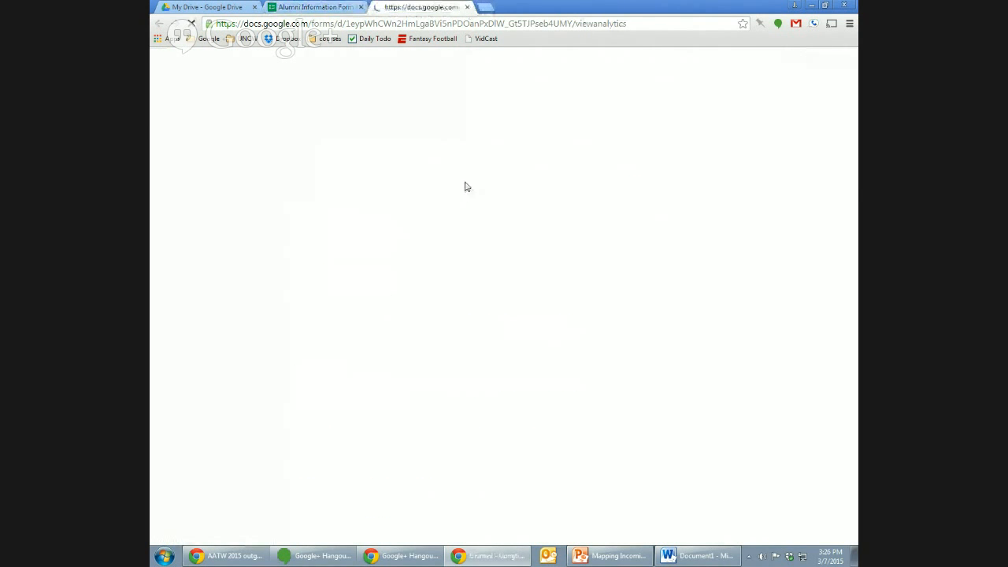
{"action": "left_click_drag", "start_coordinate": [856, 146], "coordinate": [841, 352]}
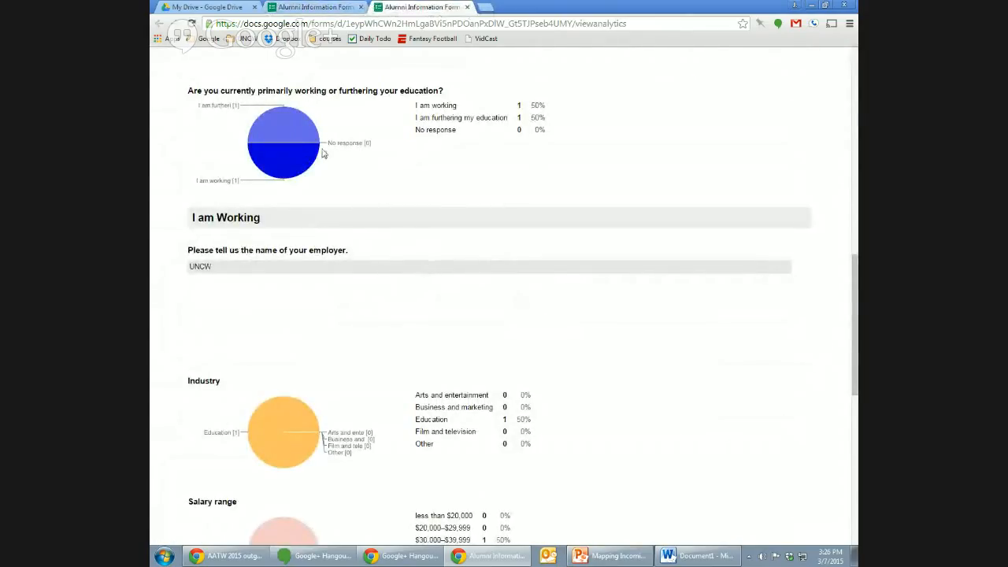
{"action": "left_click_drag", "start_coordinate": [854, 341], "coordinate": [854, 297]}
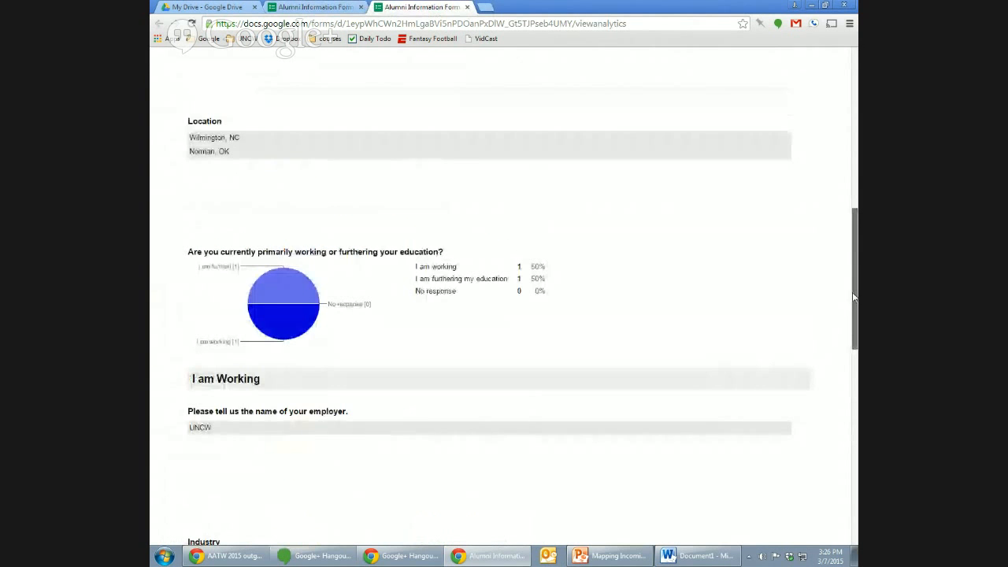
{"action": "left_click_drag", "start_coordinate": [854, 336], "coordinate": [854, 427]}
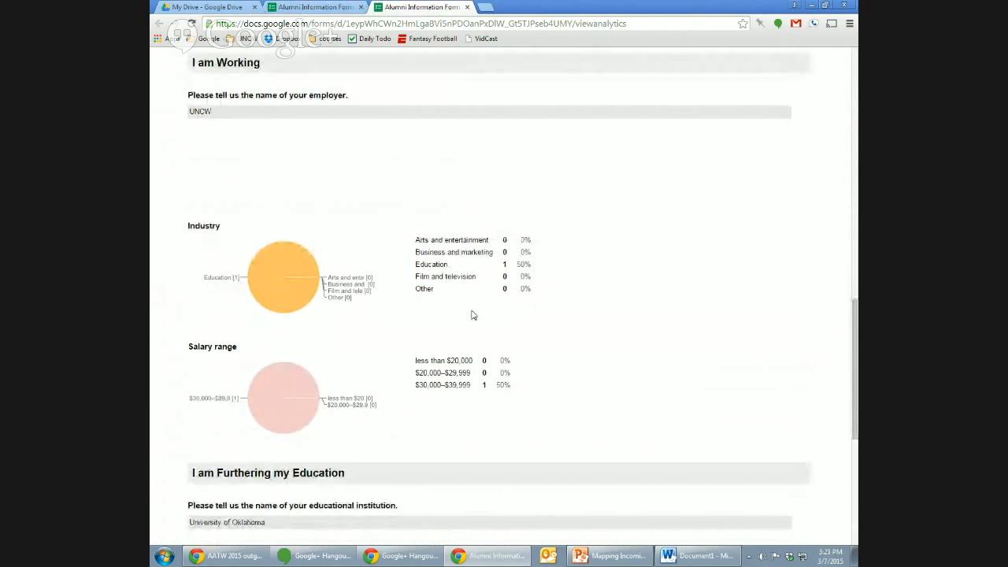
{"action": "mouse_move", "coordinate": [855, 355]}
{"action": "left_mouse_down"}
{"action": "mouse_move", "coordinate": [854, 437]}
{"action": "mouse_move", "coordinate": [854, 355]}
{"action": "left_mouse_up"}
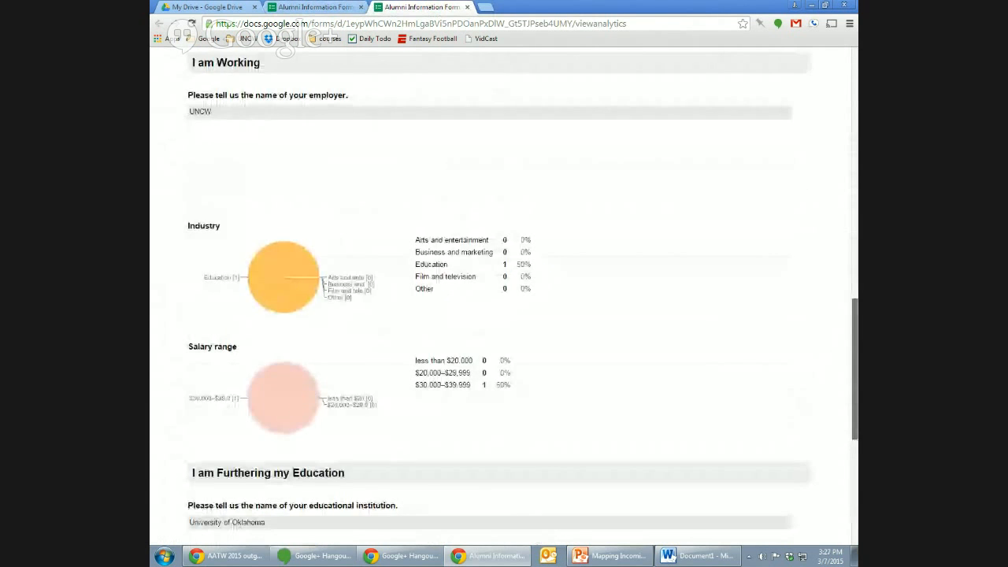
{"action": "scroll", "coordinate": [795, 538], "scroll_direction": "down", "scroll_amount": 4}
{"action": "scroll", "coordinate": [796, 538], "scroll_direction": "up", "scroll_amount": 17}
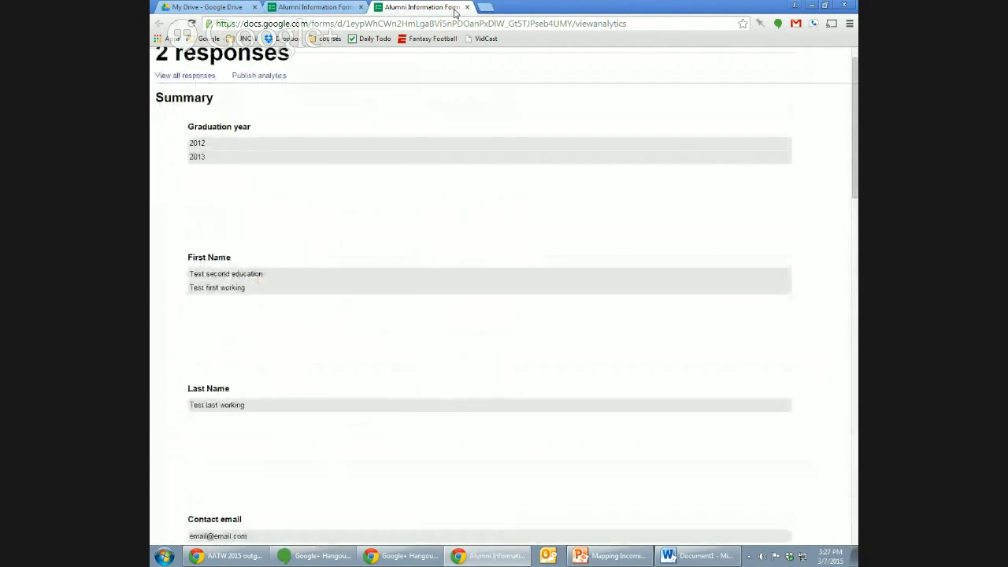
- Close the summary of responses and open the linked responses spreadsheet to review the collected entries
{"action": "left_click", "coordinate": [467, 7]}
{"action": "left_click", "coordinate": [302, 72]}
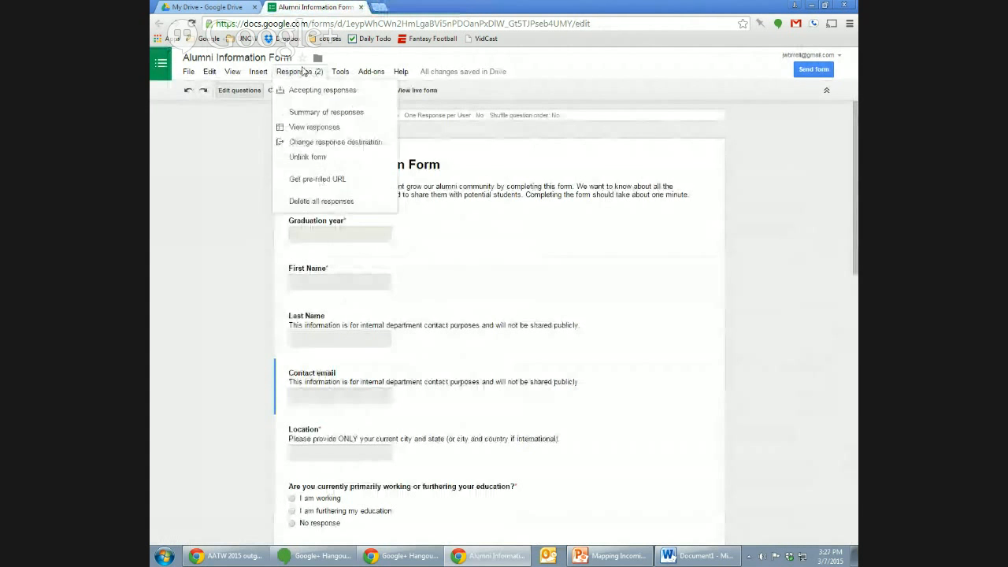
{"action": "left_click", "coordinate": [247, 128]}
{"action": "left_click", "coordinate": [349, 91]}
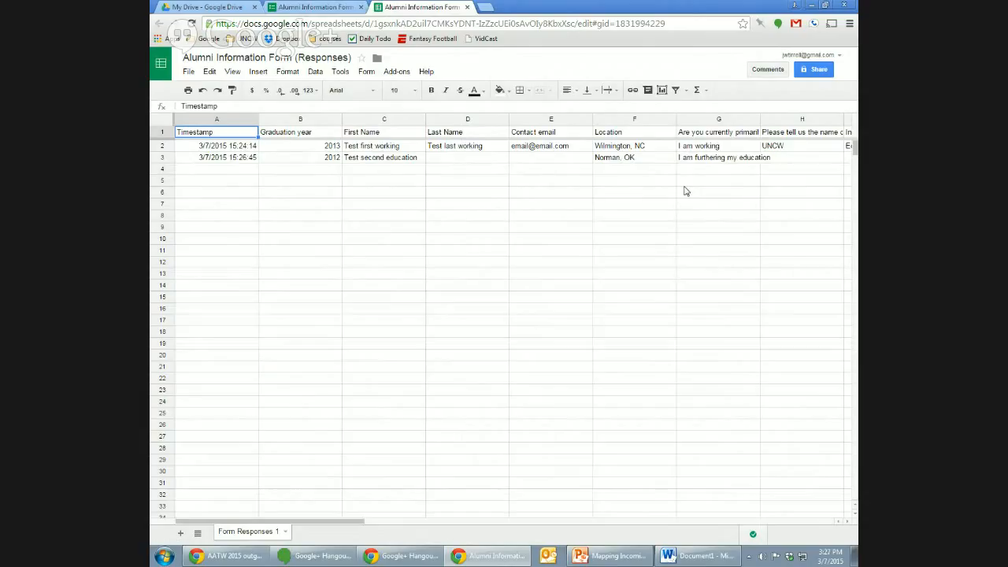
- Start a third test response on the live form with graduation year 2011 and first name "test third no response"
{"action": "left_click", "coordinate": [320, 7]}
{"action": "left_click", "coordinate": [413, 90]}
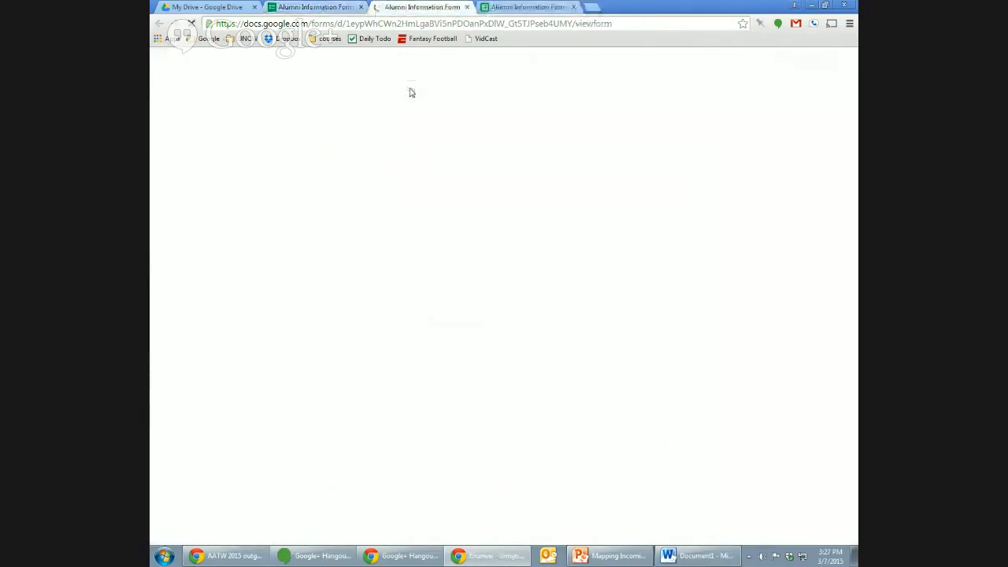
{"action": "left_click", "coordinate": [404, 192]}
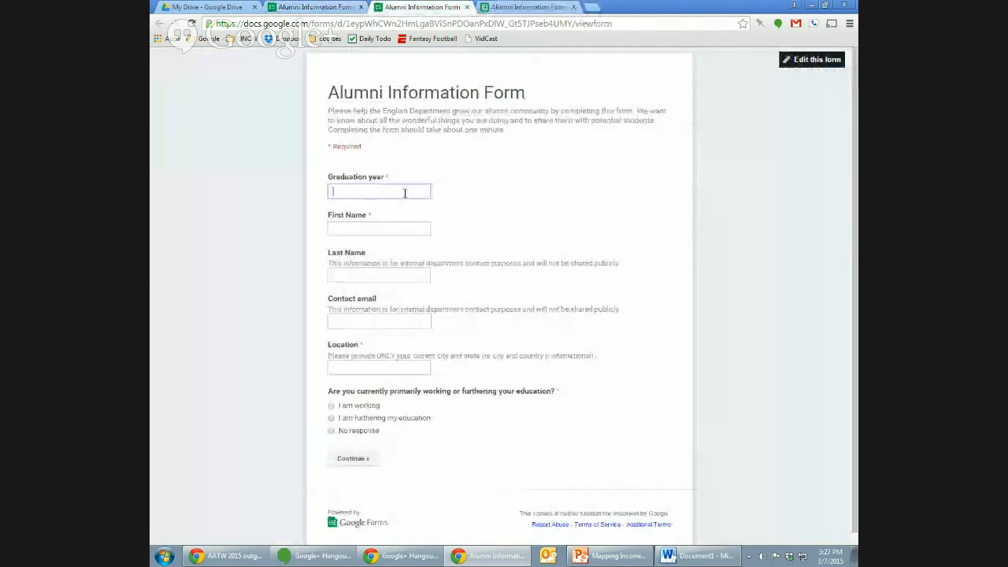
{"action": "type", "text": "2011"}
{"action": "key", "text": "Tab"}
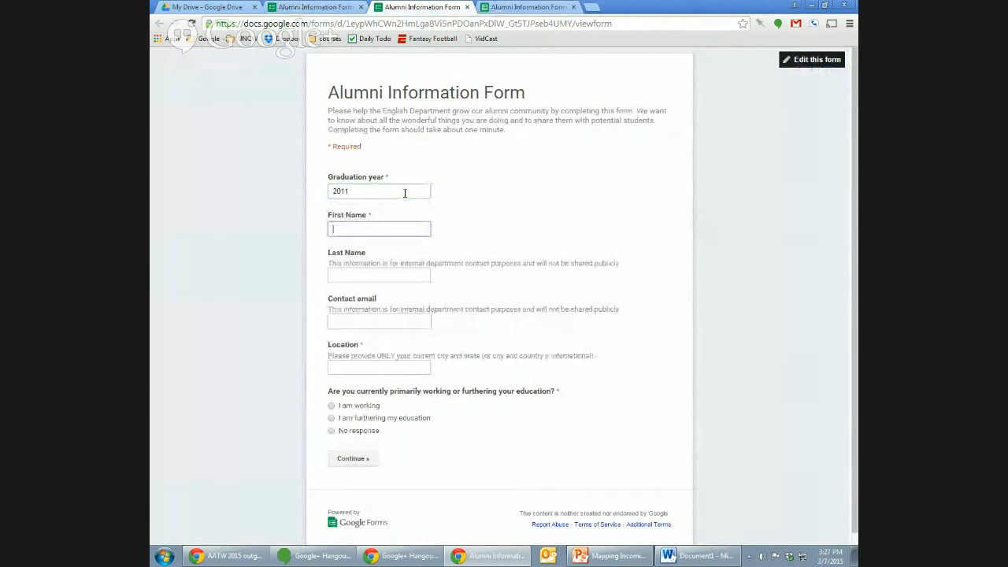
{"action": "type", "text": "test third no res"}
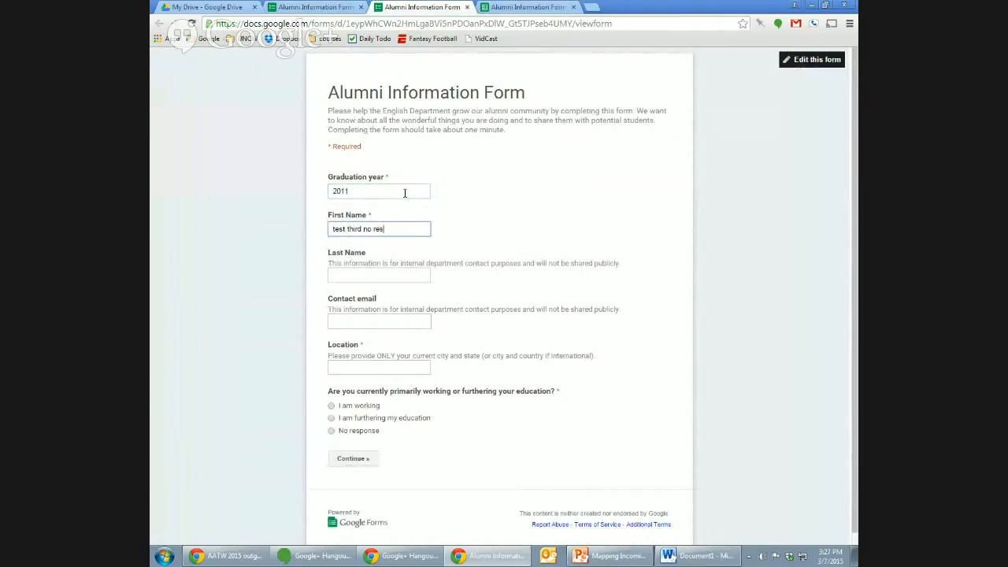
{"action": "type", "text": "ponse"}
- Leave last name and email blank, enter "Lafayette, IN" as the location, choose "No response", continue and submit the response
{"action": "key", "text": "Tab"}
{"action": "key", "text": "Tab"}
{"action": "key", "text": "Tab"}
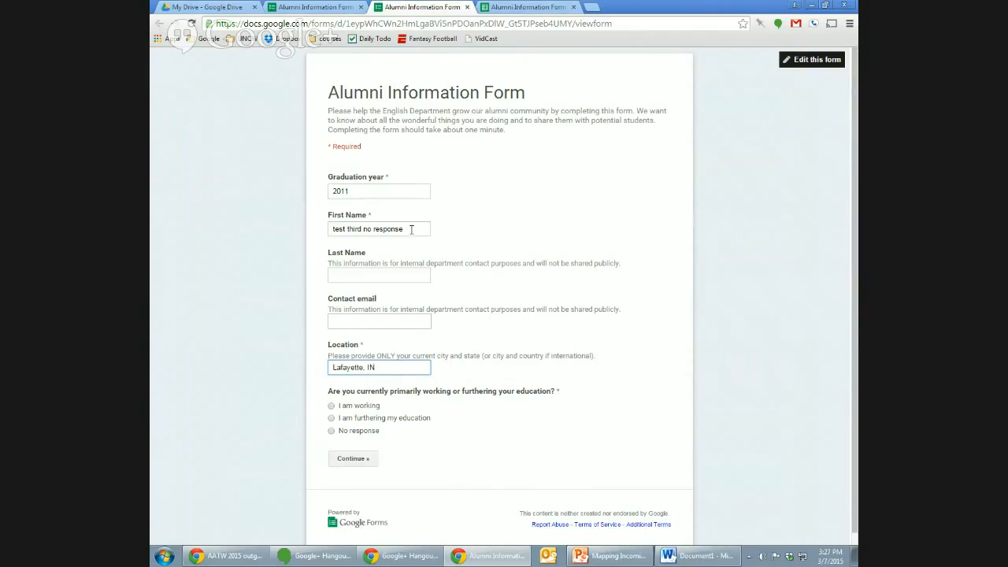
{"action": "left_click", "coordinate": [305, 371]}
{"action": "scroll", "coordinate": [738, 404], "scroll_direction": "down", "scroll_amount": 1}
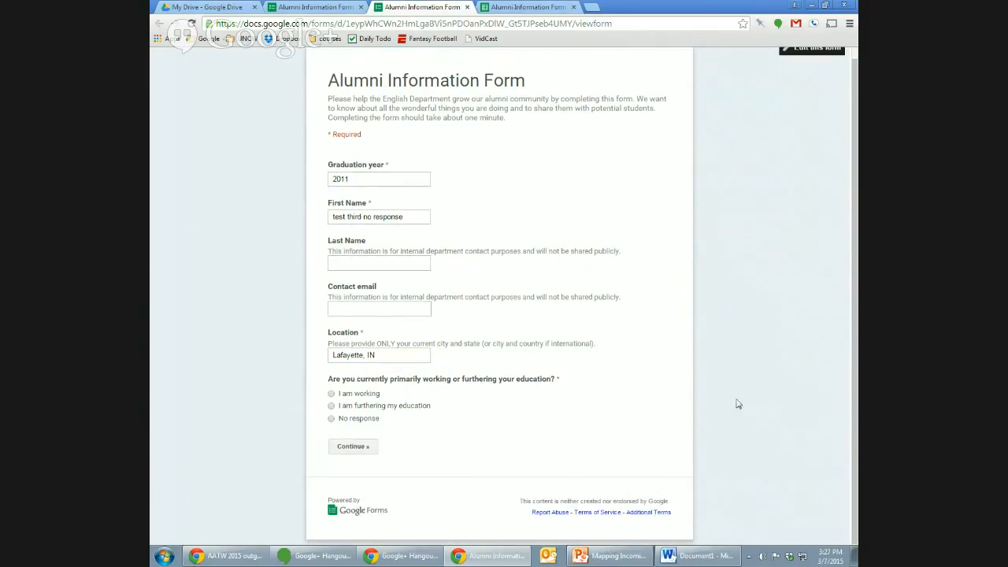
{"action": "left_click", "coordinate": [332, 419]}
{"action": "left_click", "coordinate": [354, 447]}
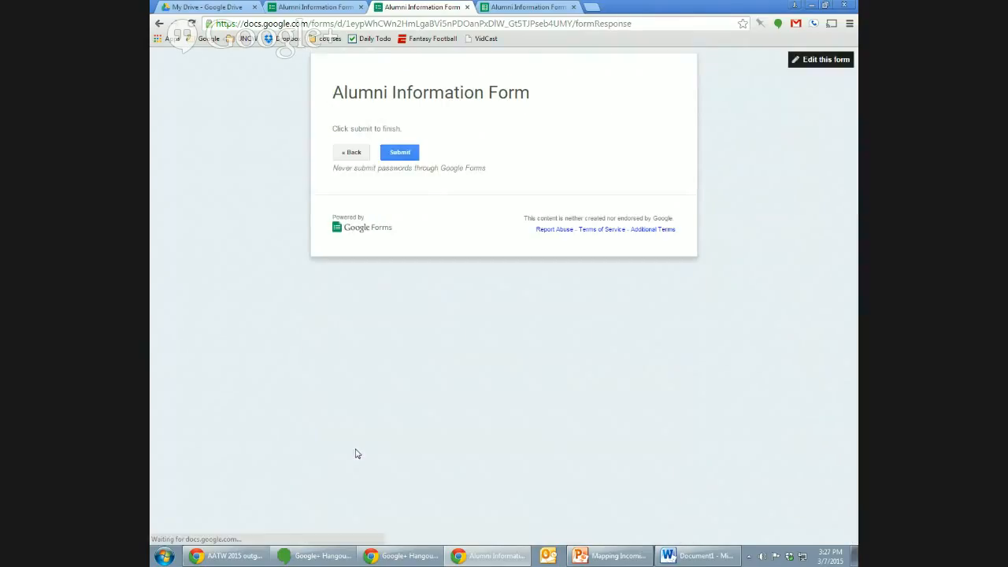
{"action": "triple_click", "coordinate": [387, 127]}
{"action": "left_click", "coordinate": [400, 156]}
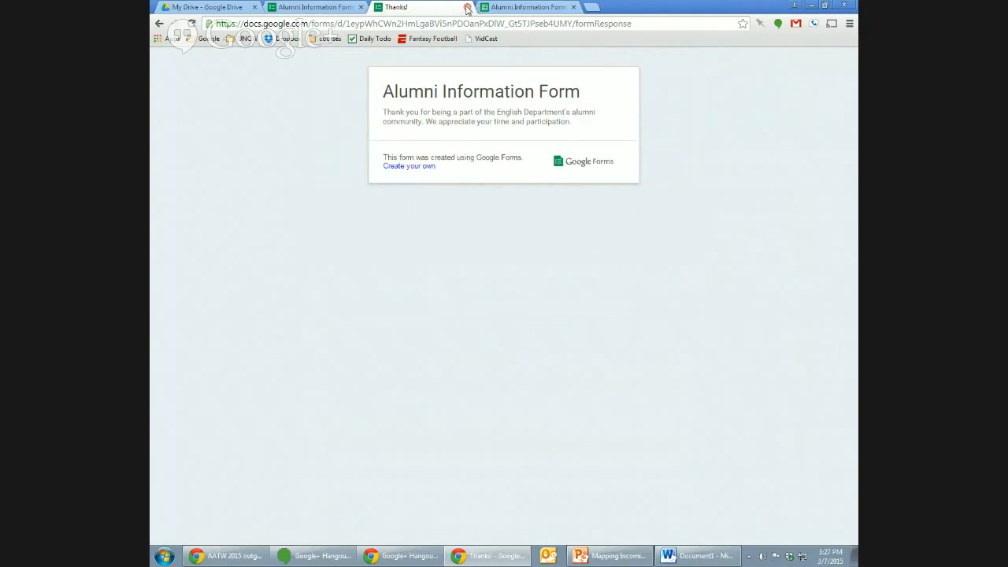
- Check the third entry in the responses spreadsheet, and close the confirmation page and the spreadsheet
{"action": "left_click", "coordinate": [505, 6]}
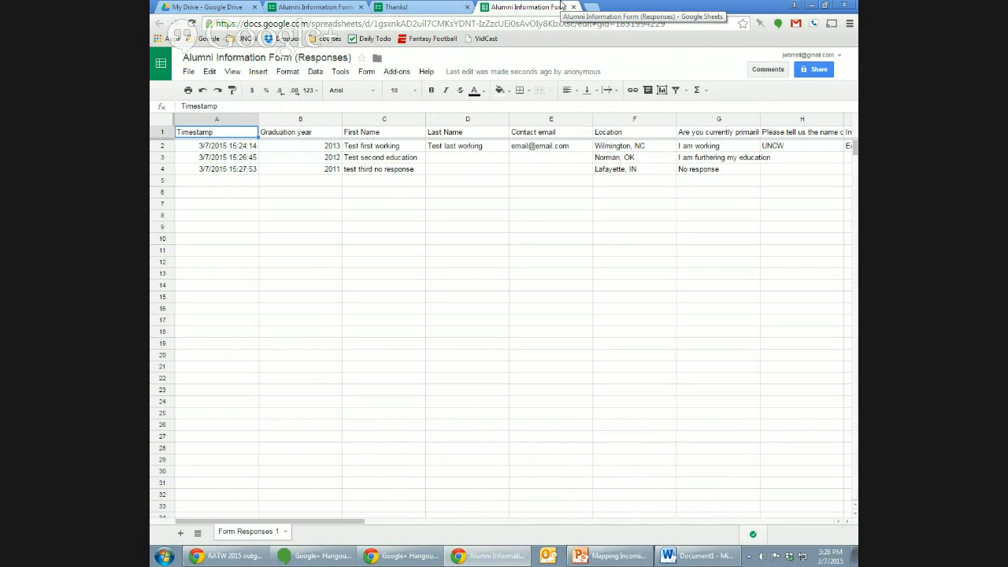
{"action": "left_click", "coordinate": [429, 7]}
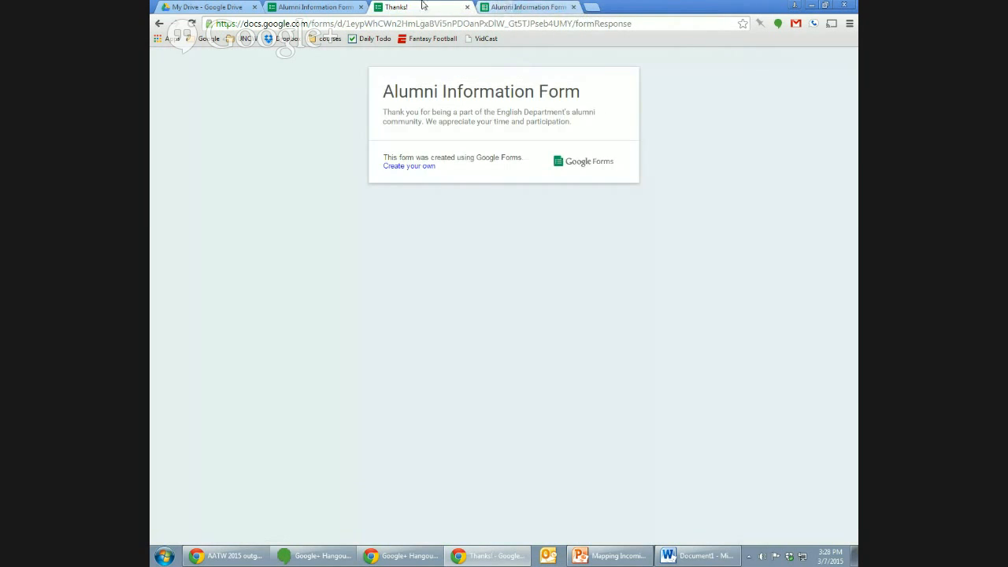
{"action": "left_click", "coordinate": [467, 7]}
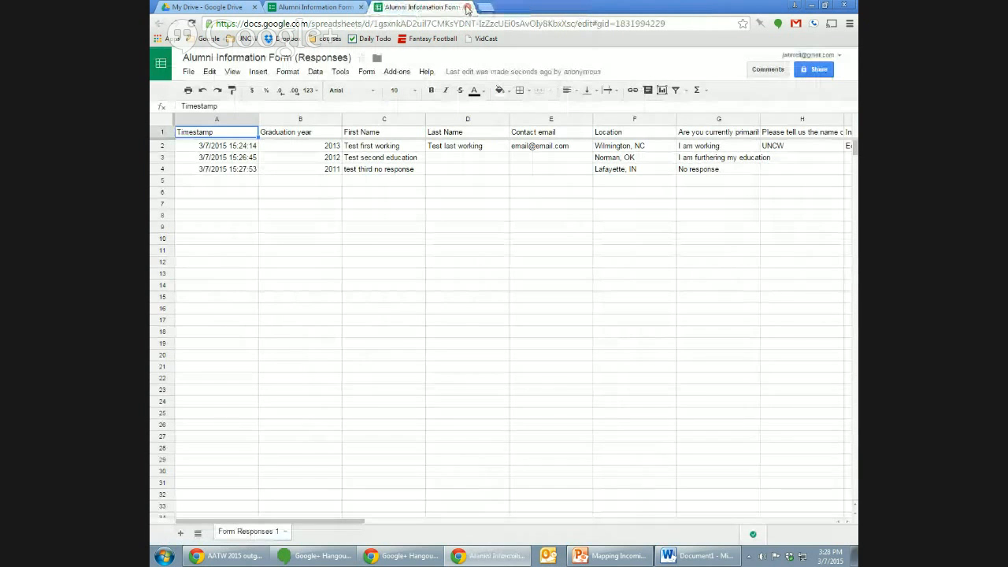
{"action": "left_click", "coordinate": [467, 7]}
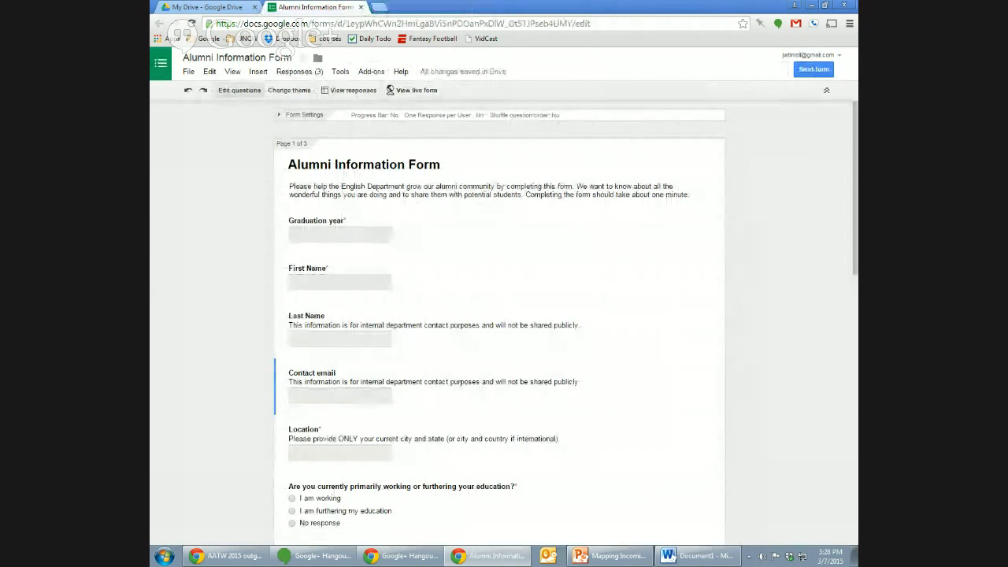
- Examine all three pages of the form in the editor, from the general questions to the education page
{"action": "scroll", "coordinate": [500, 323], "scroll_direction": "down", "scroll_amount": 15}
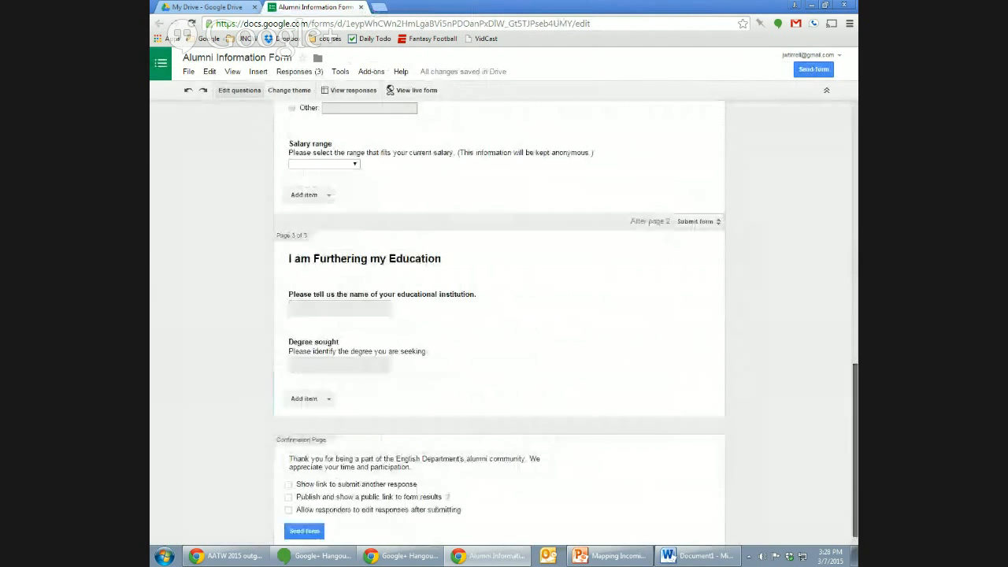
{"action": "scroll", "coordinate": [499, 323], "scroll_direction": "up", "scroll_amount": 15}
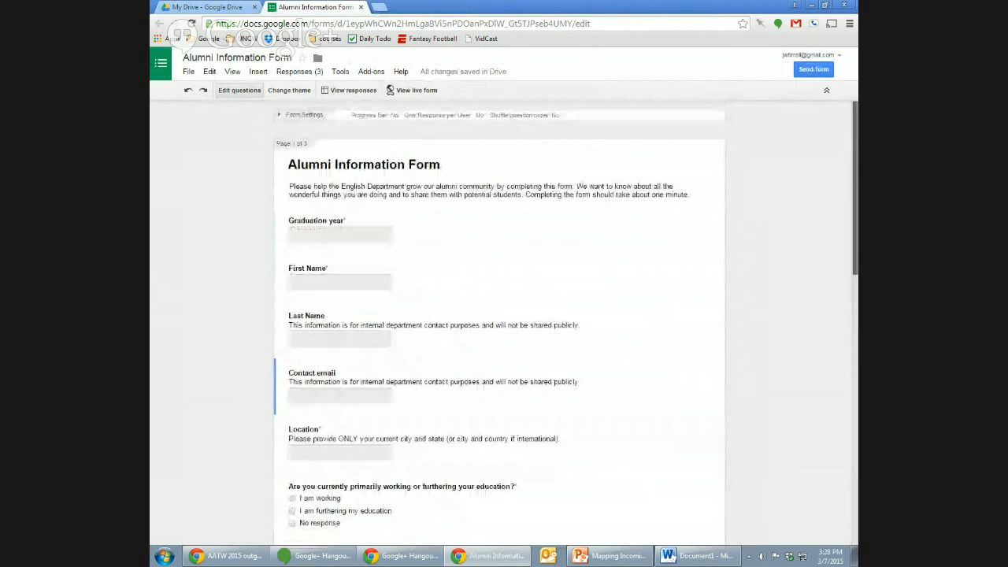
{"action": "left_click_drag", "start_coordinate": [855, 259], "coordinate": [840, 340]}
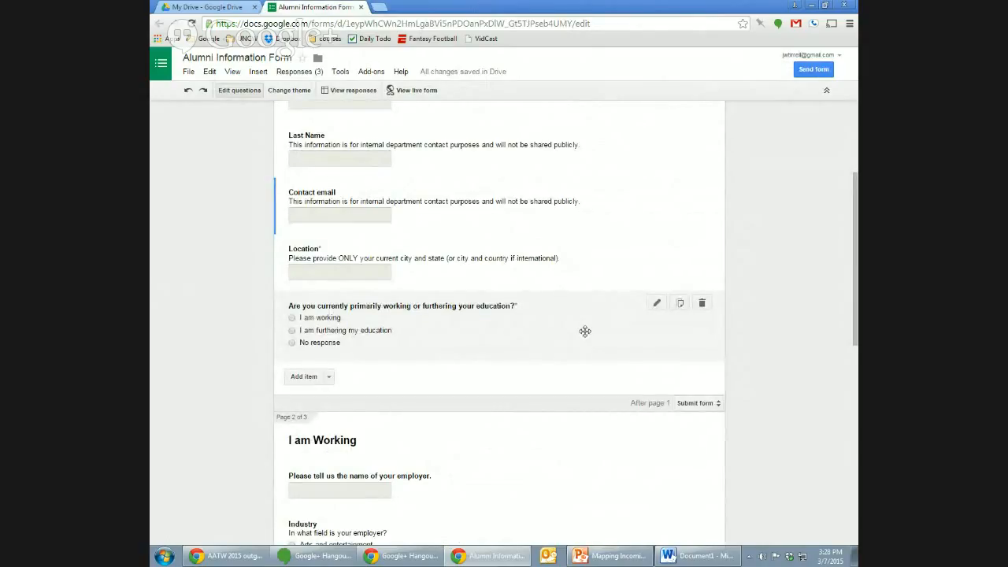
{"action": "scroll", "coordinate": [849, 397], "scroll_direction": "down", "scroll_amount": 3}
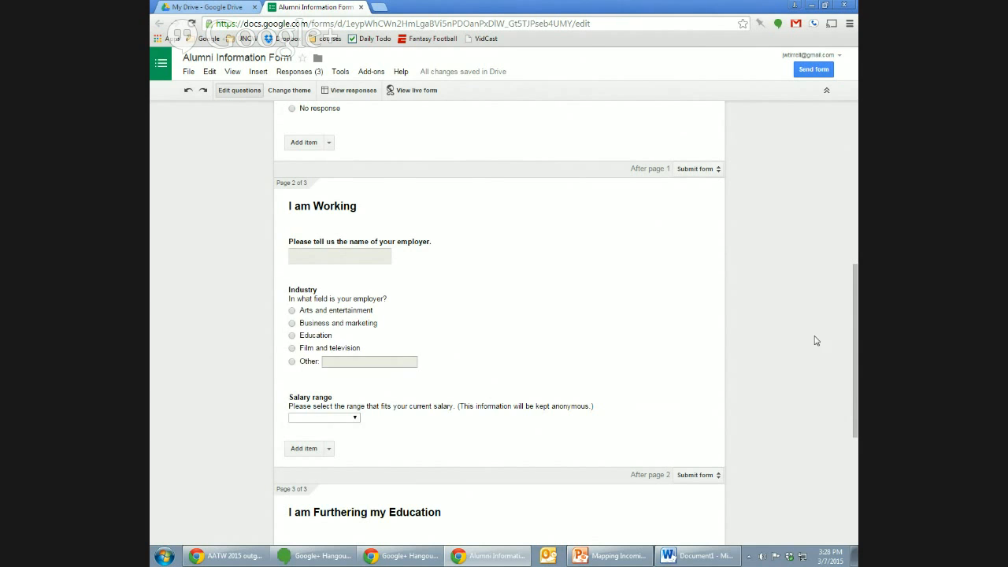
{"action": "left_click_drag", "start_coordinate": [854, 356], "coordinate": [856, 324]}
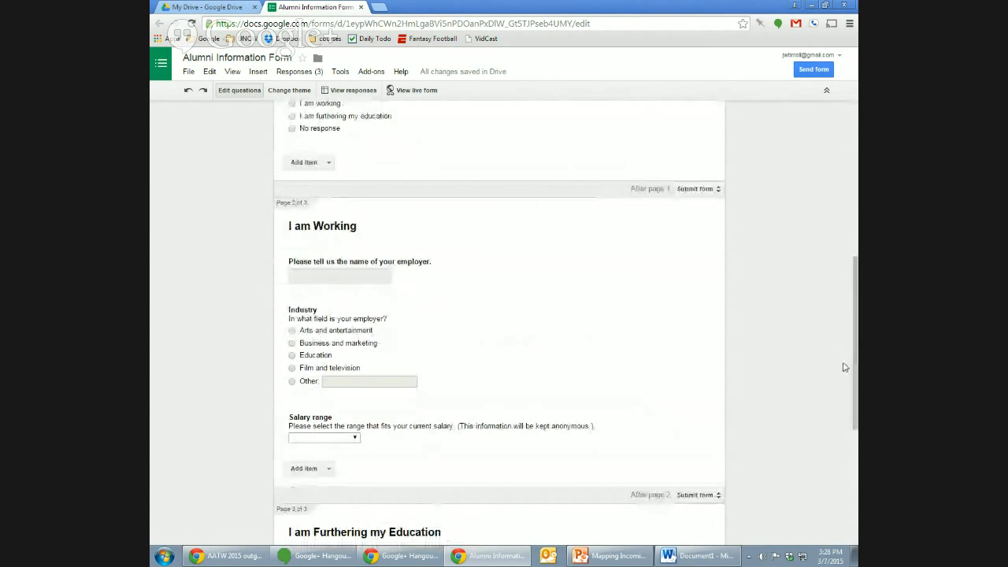
{"action": "scroll", "coordinate": [845, 410], "scroll_direction": "down", "scroll_amount": 3}
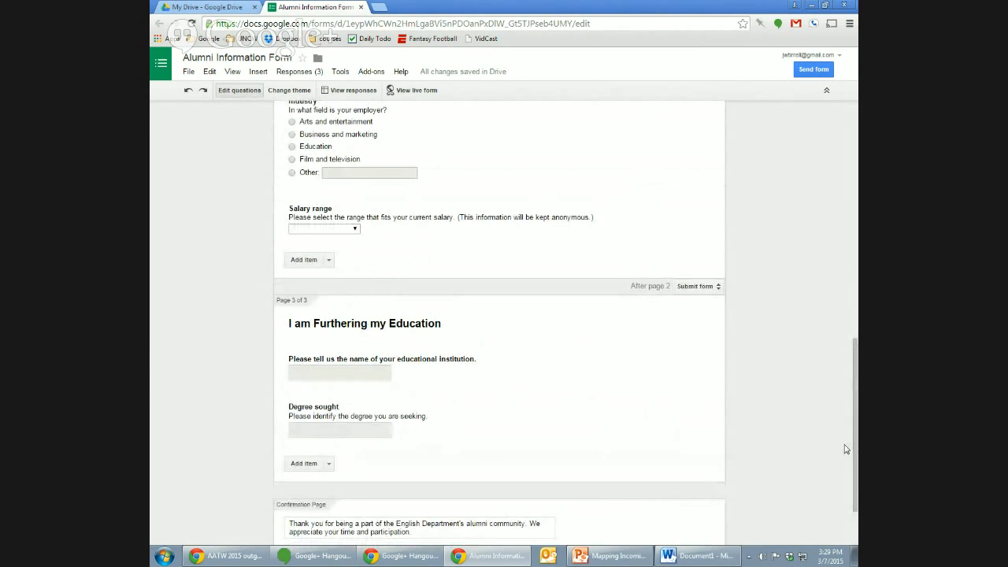
{"action": "scroll", "coordinate": [856, 441], "scroll_direction": "down", "scroll_amount": 1}
{"action": "left_click_drag", "start_coordinate": [856, 441], "coordinate": [827, 196]}
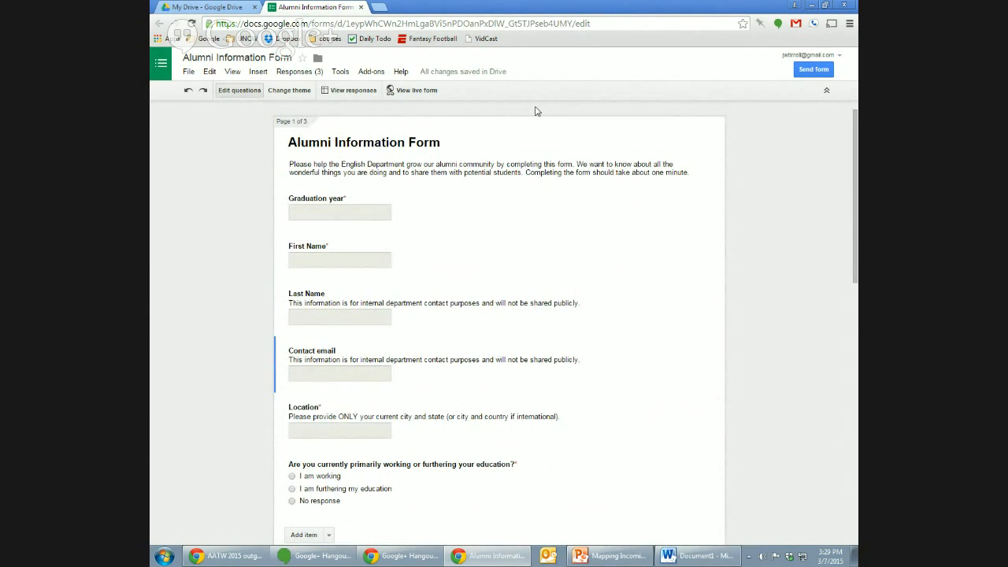
- Open the live form and highlight its web address
{"action": "left_click", "coordinate": [417, 93]}
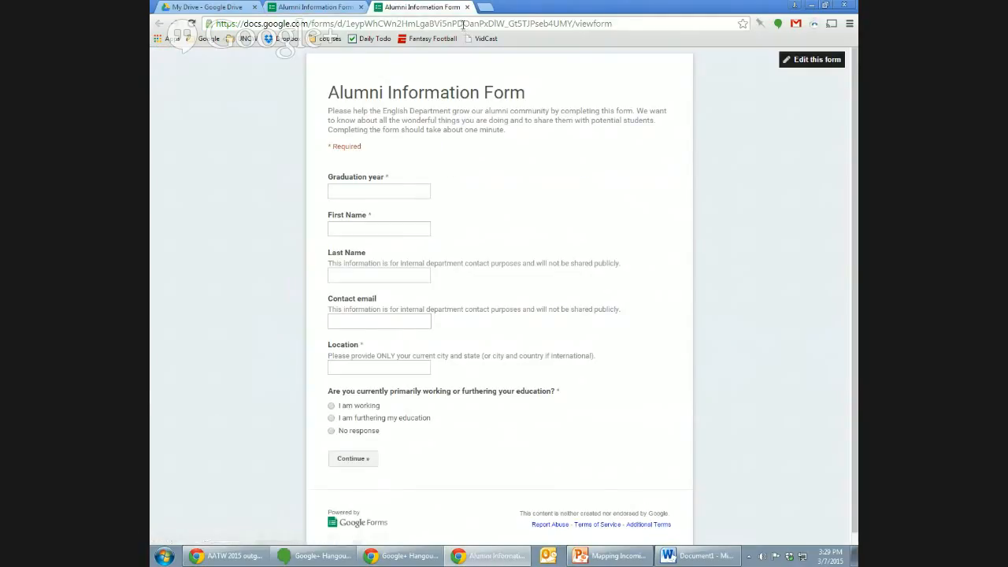
{"action": "triple_click", "coordinate": [463, 25]}
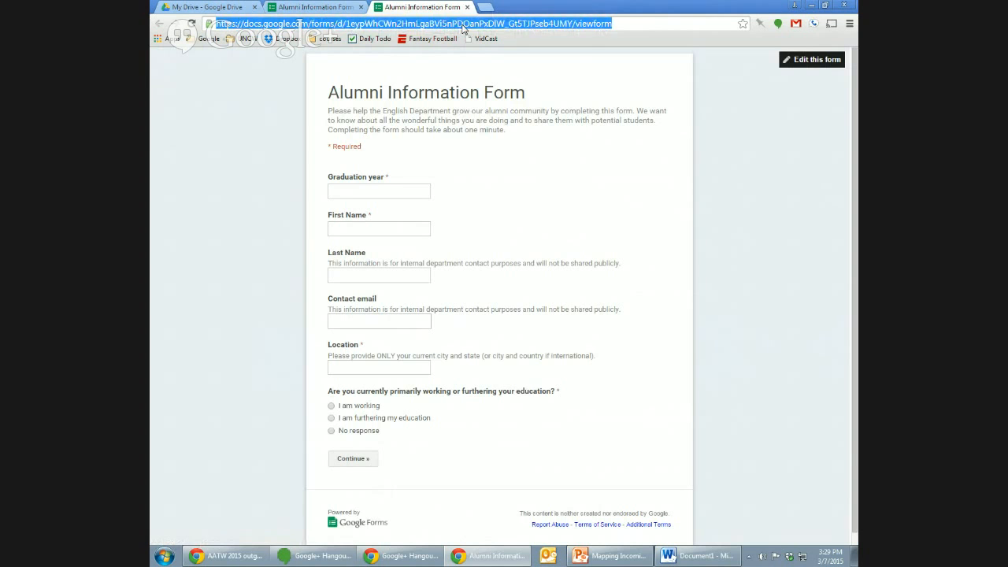
- Open the form's pre-filled URL page from the editor and close it again
{"action": "left_click", "coordinate": [315, 7]}
{"action": "left_click", "coordinate": [299, 71]}
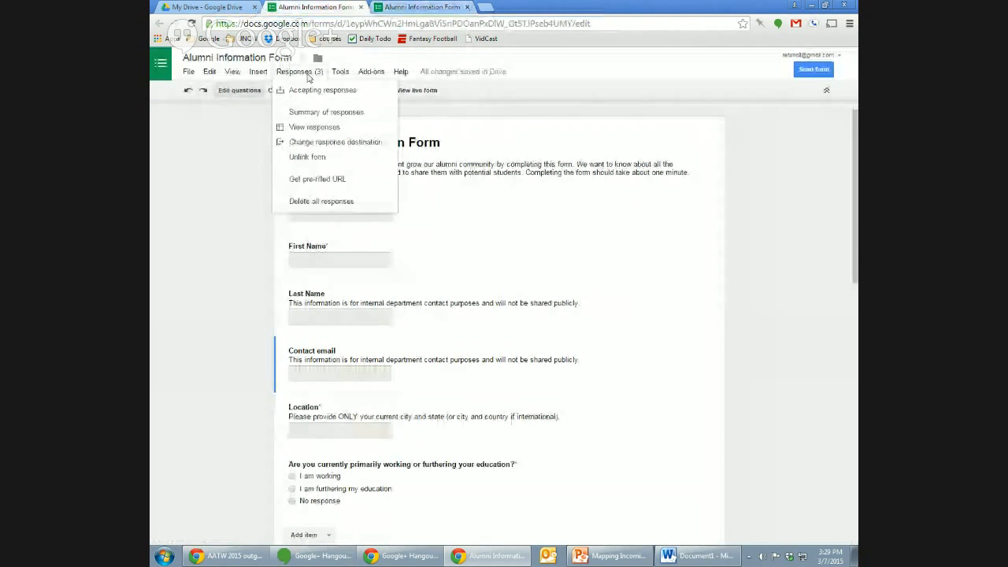
{"action": "left_click", "coordinate": [307, 73]}
{"action": "left_click", "coordinate": [301, 73]}
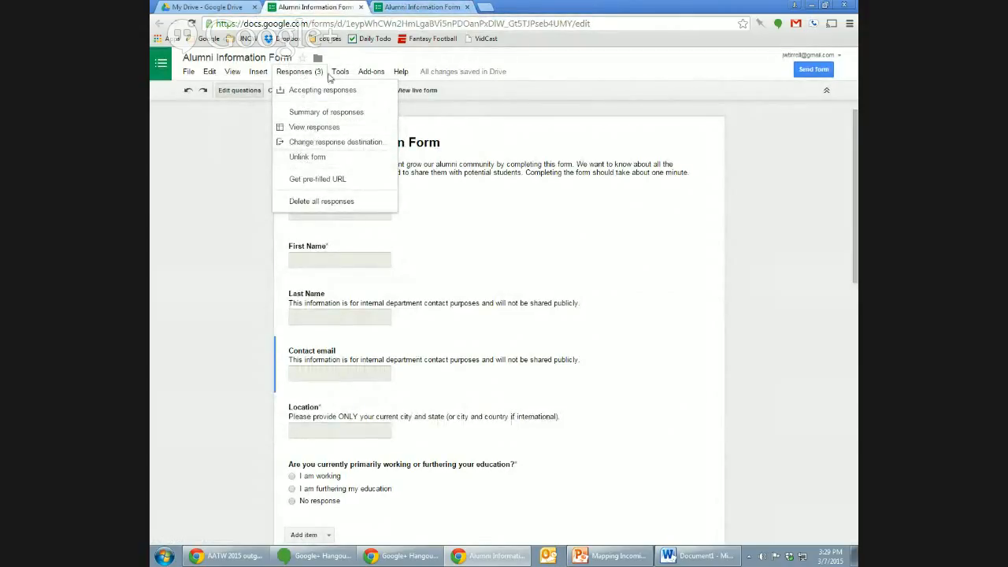
{"action": "mouse_move", "coordinate": [347, 74]}
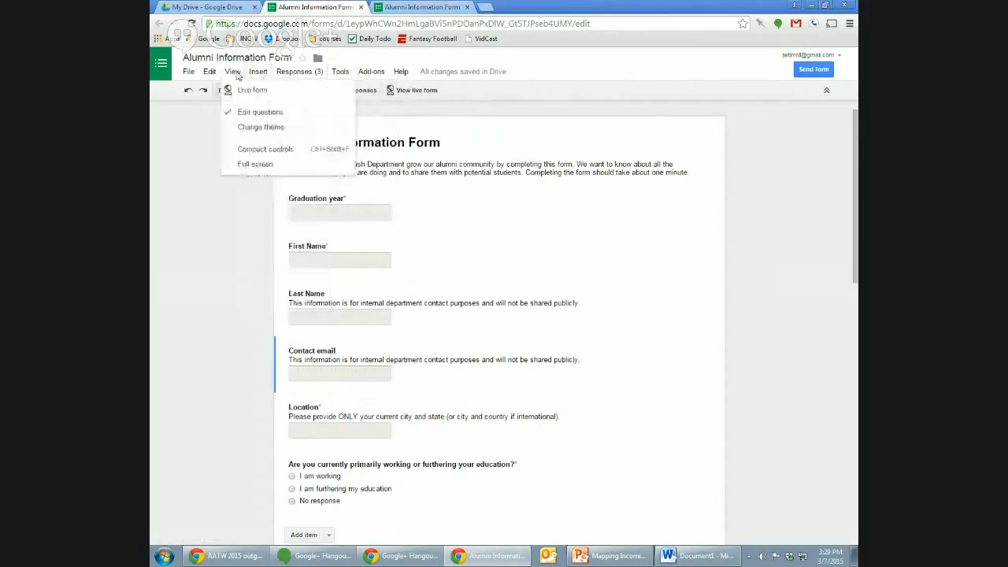
{"action": "mouse_move", "coordinate": [210, 75]}
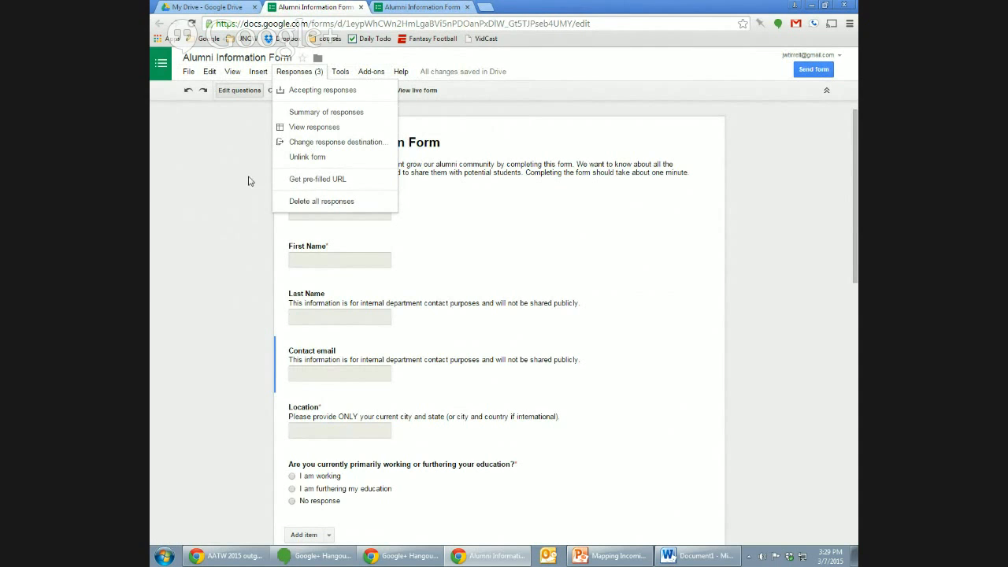
{"action": "left_click", "coordinate": [305, 180]}
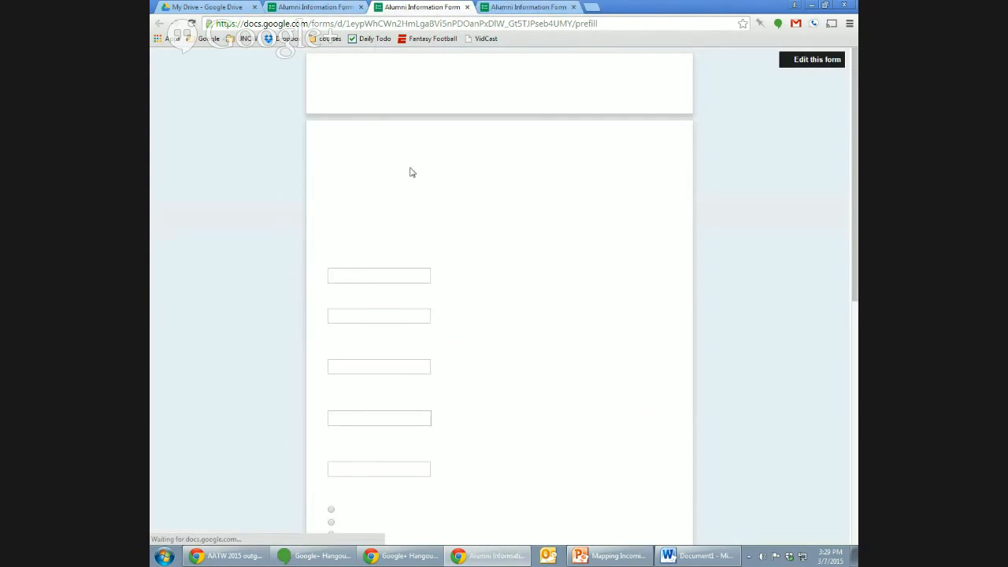
{"action": "left_click", "coordinate": [467, 7]}
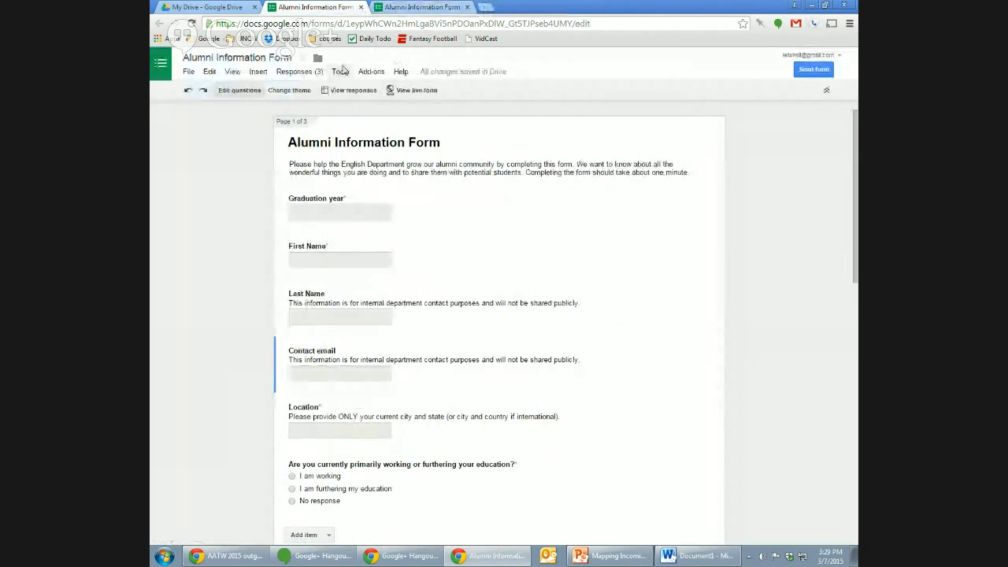
- Copy the share link from the Send form dialog, test it in a new browser tab, and close that tab and the dialog
{"action": "left_click", "coordinate": [306, 71]}
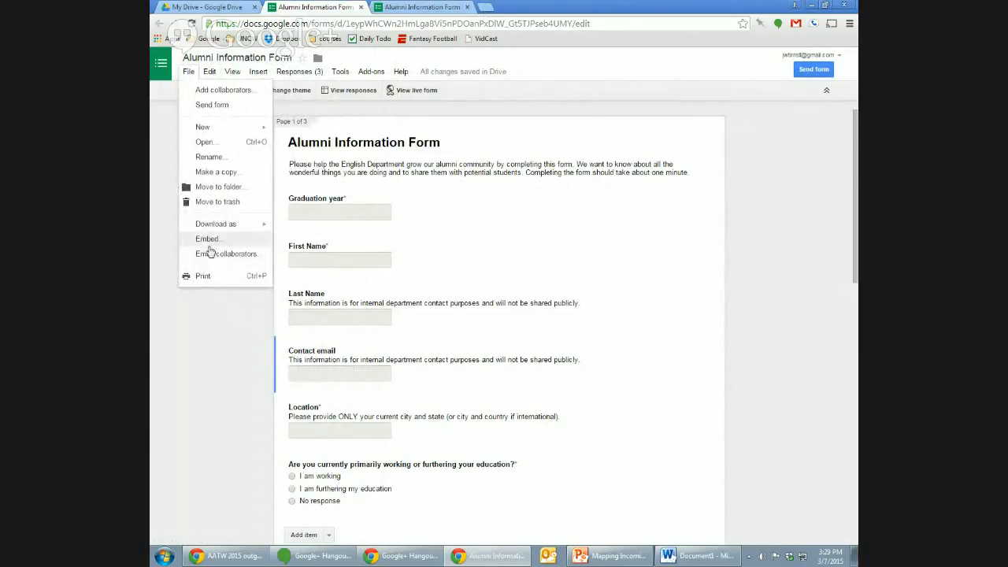
{"action": "mouse_move", "coordinate": [211, 232]}
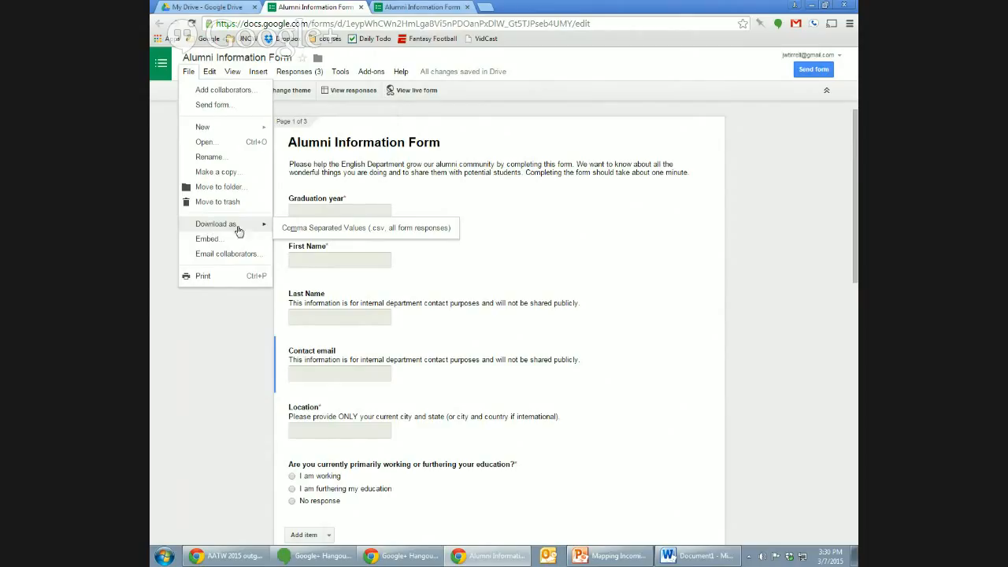
{"action": "left_click", "coordinate": [231, 108]}
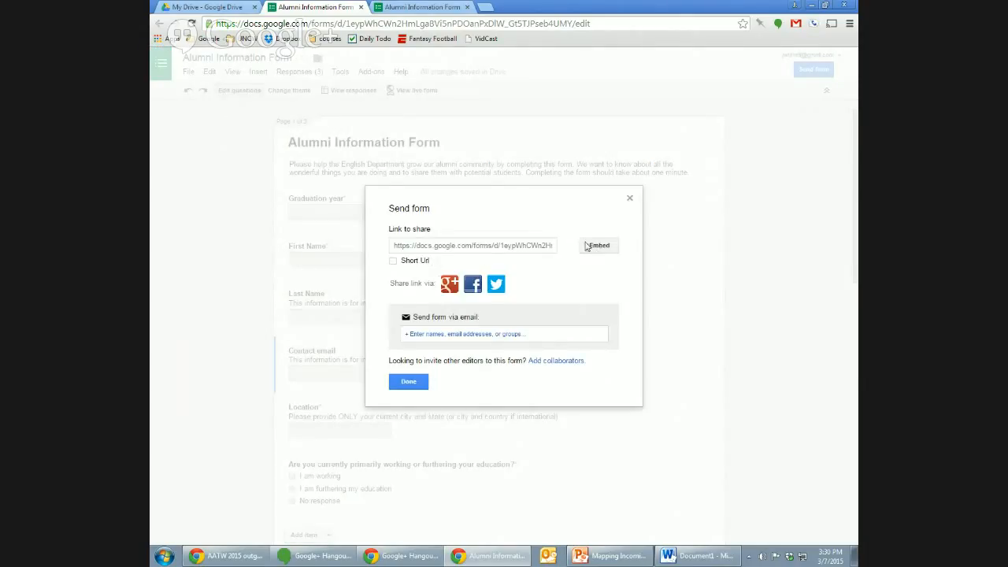
{"action": "left_click", "coordinate": [533, 251]}
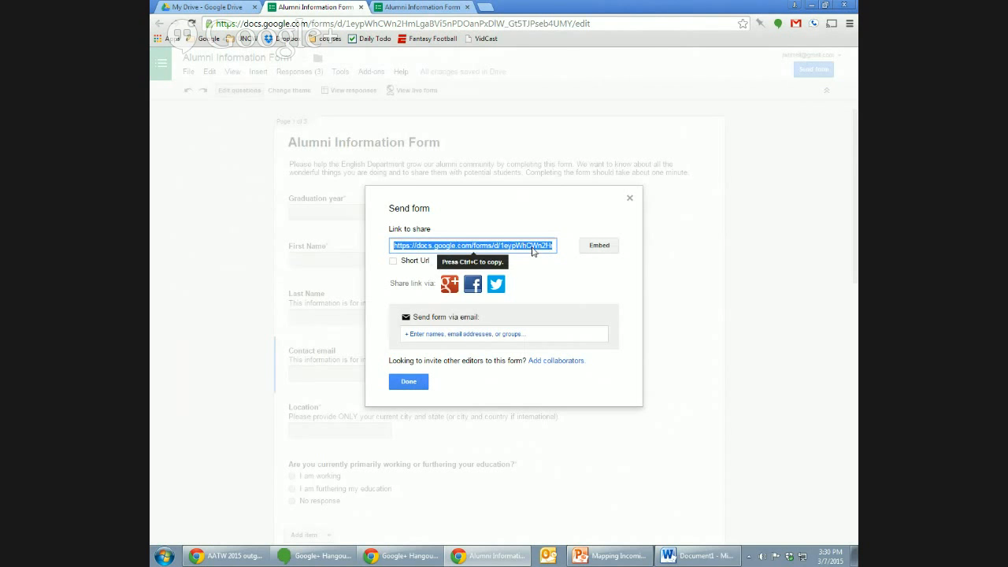
{"action": "key", "text": "ctrl+c"}
{"action": "key", "text": "ctrl+t"}
{"action": "key", "text": "ctrl+v"}
{"action": "key", "text": "Return"}
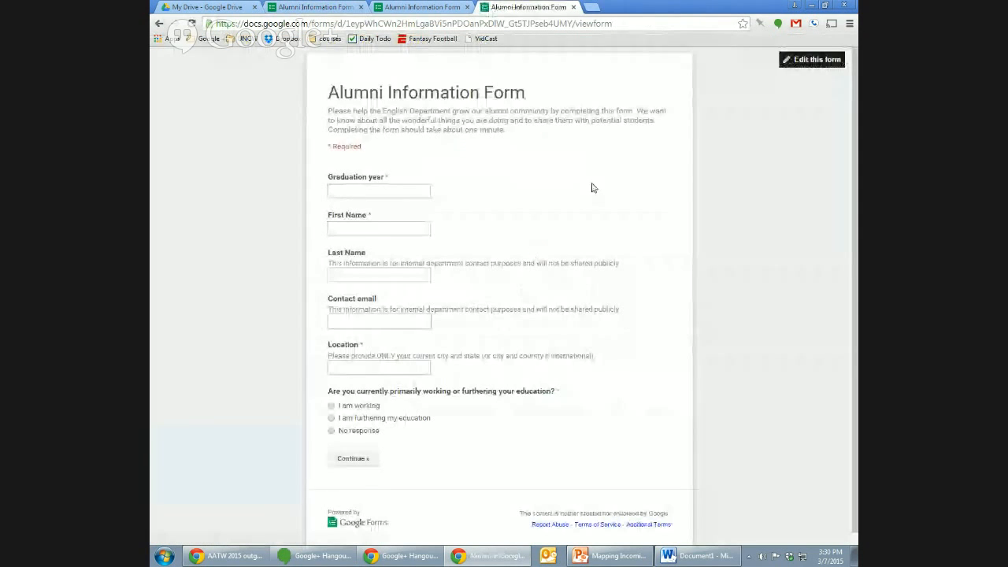
{"action": "left_click", "coordinate": [572, 6]}
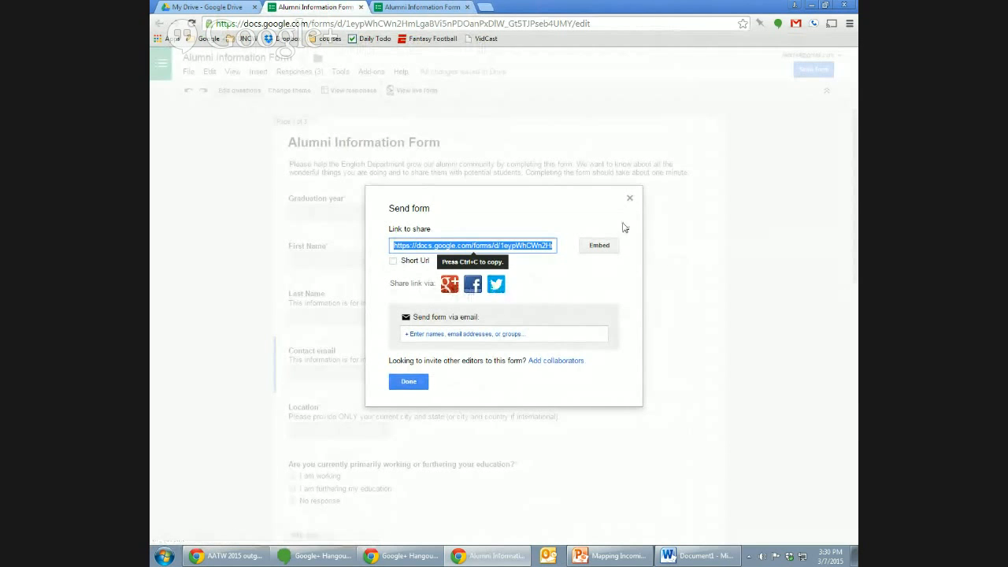
{"action": "left_click", "coordinate": [632, 199]}
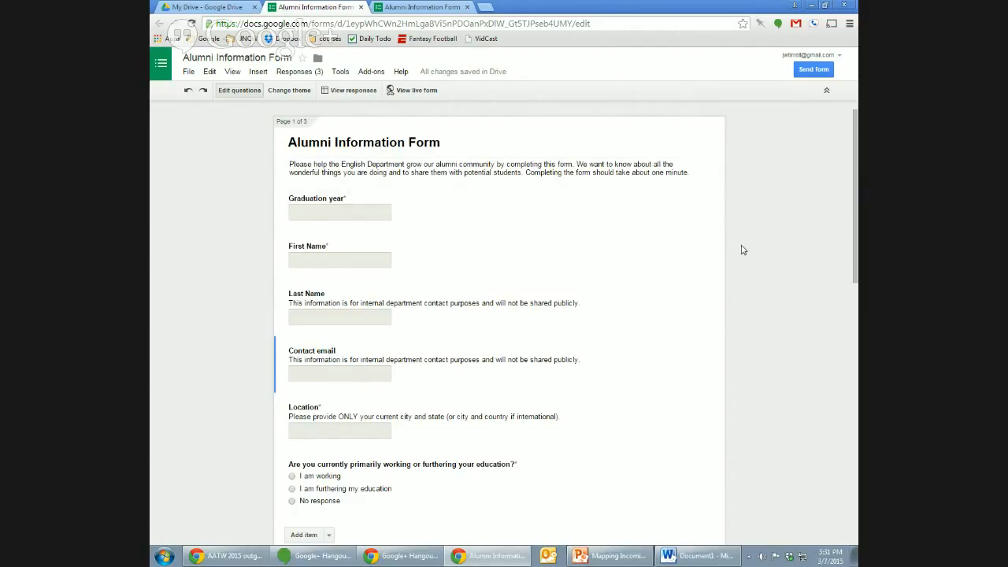
- Open the presenter's personal website in a new browser tab and highlight the contact details in its header
{"action": "left_click", "coordinate": [657, 22]}
{"action": "key", "text": "ctrl+a"}
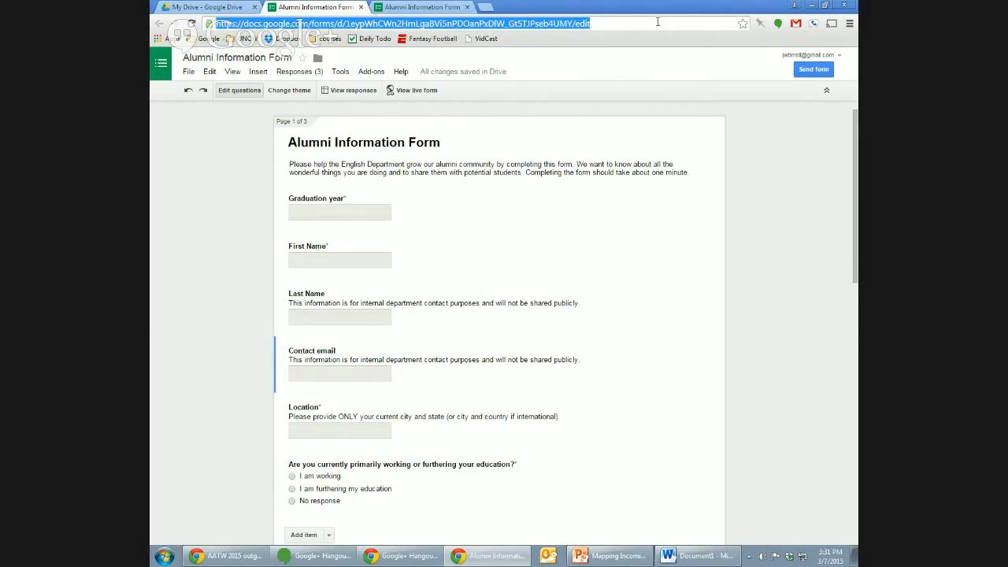
{"action": "key", "text": "ctrl+t"}
{"action": "type", "text": "jtirrell.com"}
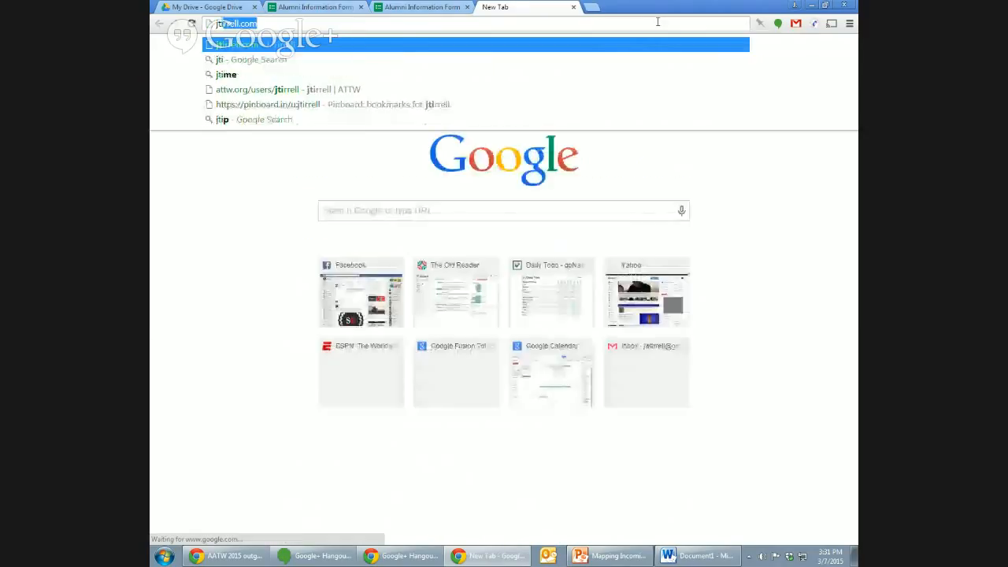
{"action": "key", "text": "Return"}
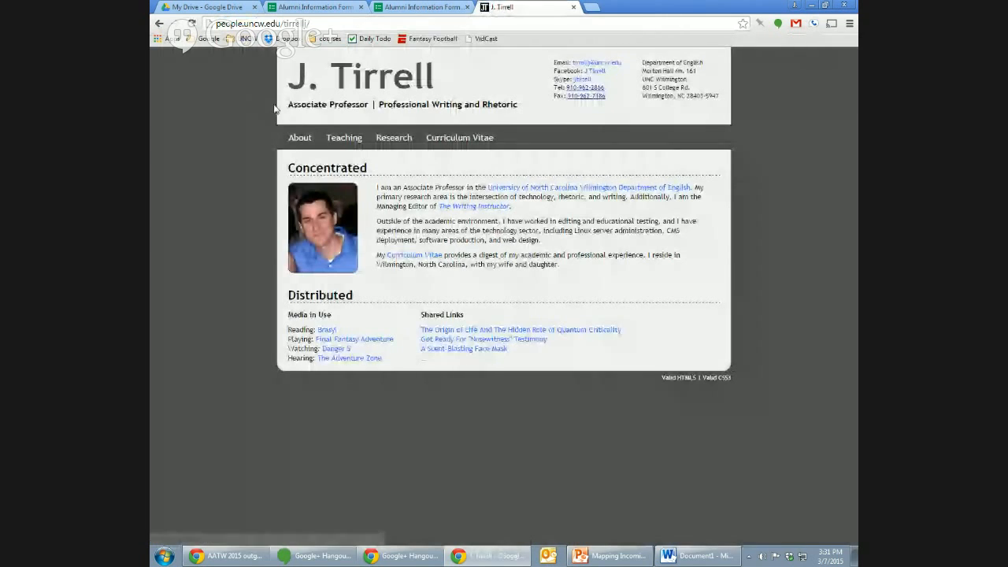
{"action": "left_click_drag", "start_coordinate": [622, 101], "coordinate": [554, 62]}
{"action": "left_click", "coordinate": [213, 294]}
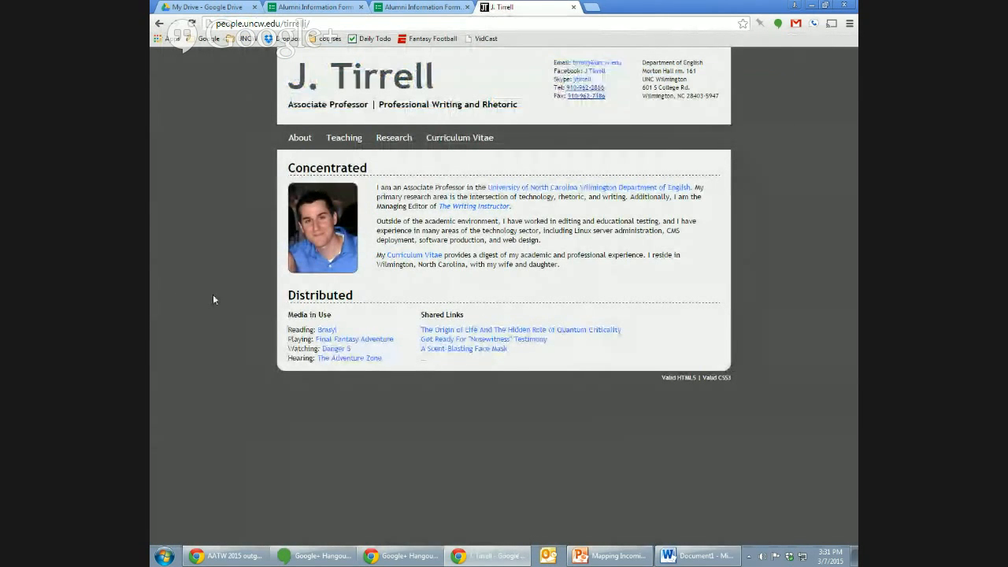